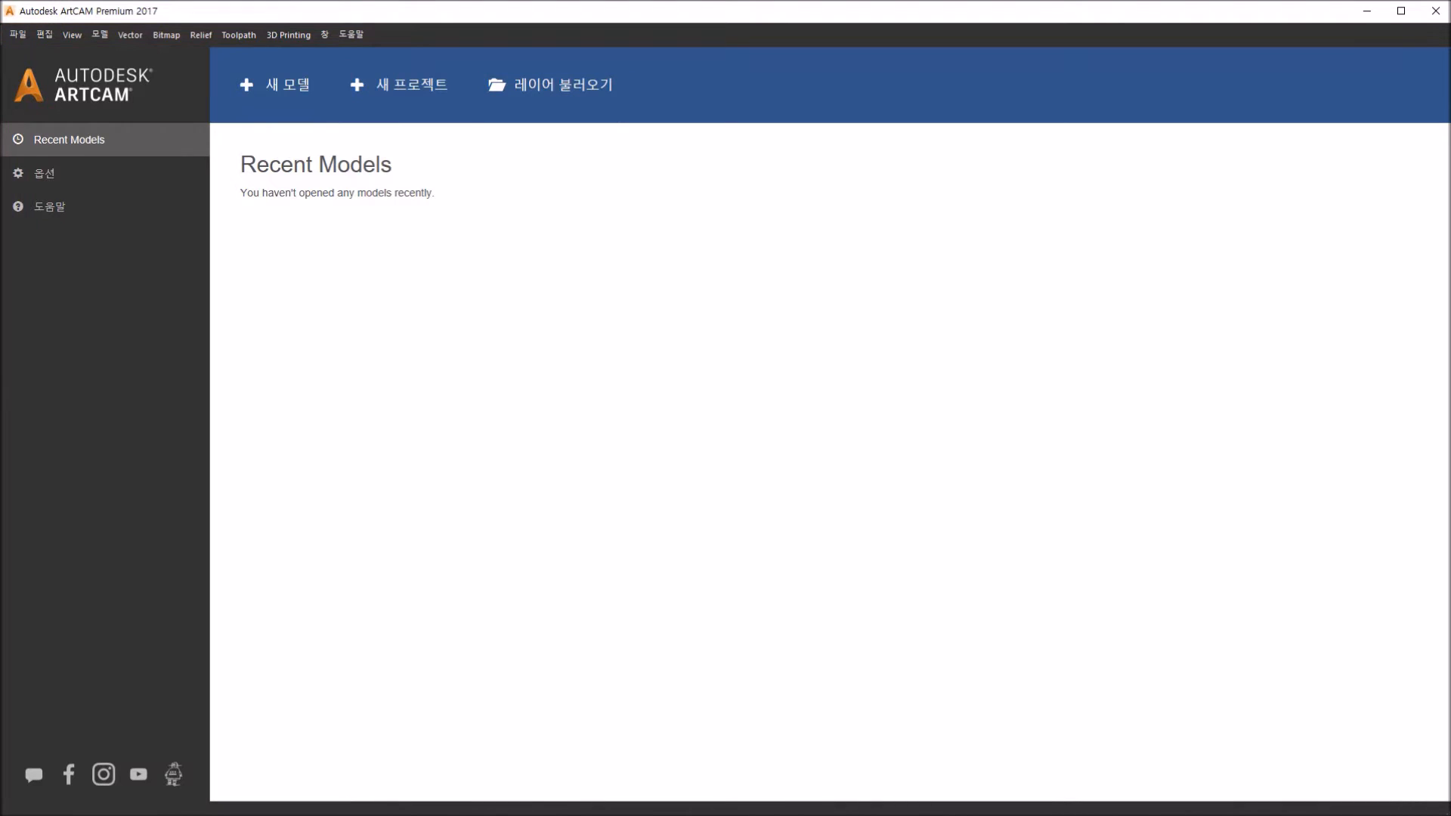
# - Create a new model 100 mm wide and 100 mm high in millimetres, with the resolution raised to 1166 x 1166 points
pyautogui.click(263, 97)
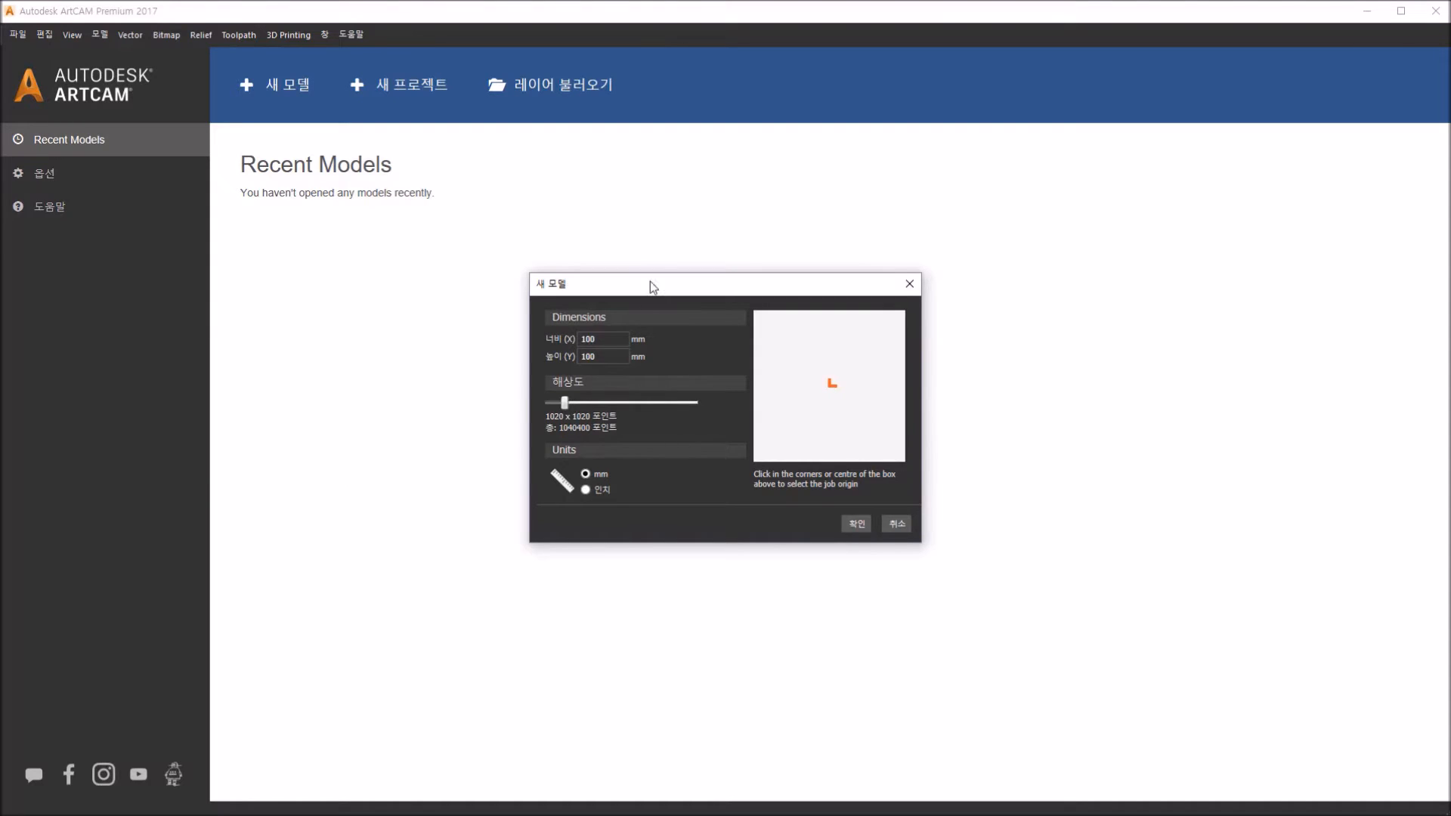
pyautogui.moveTo(650, 284); pyautogui.dragTo(633, 221)
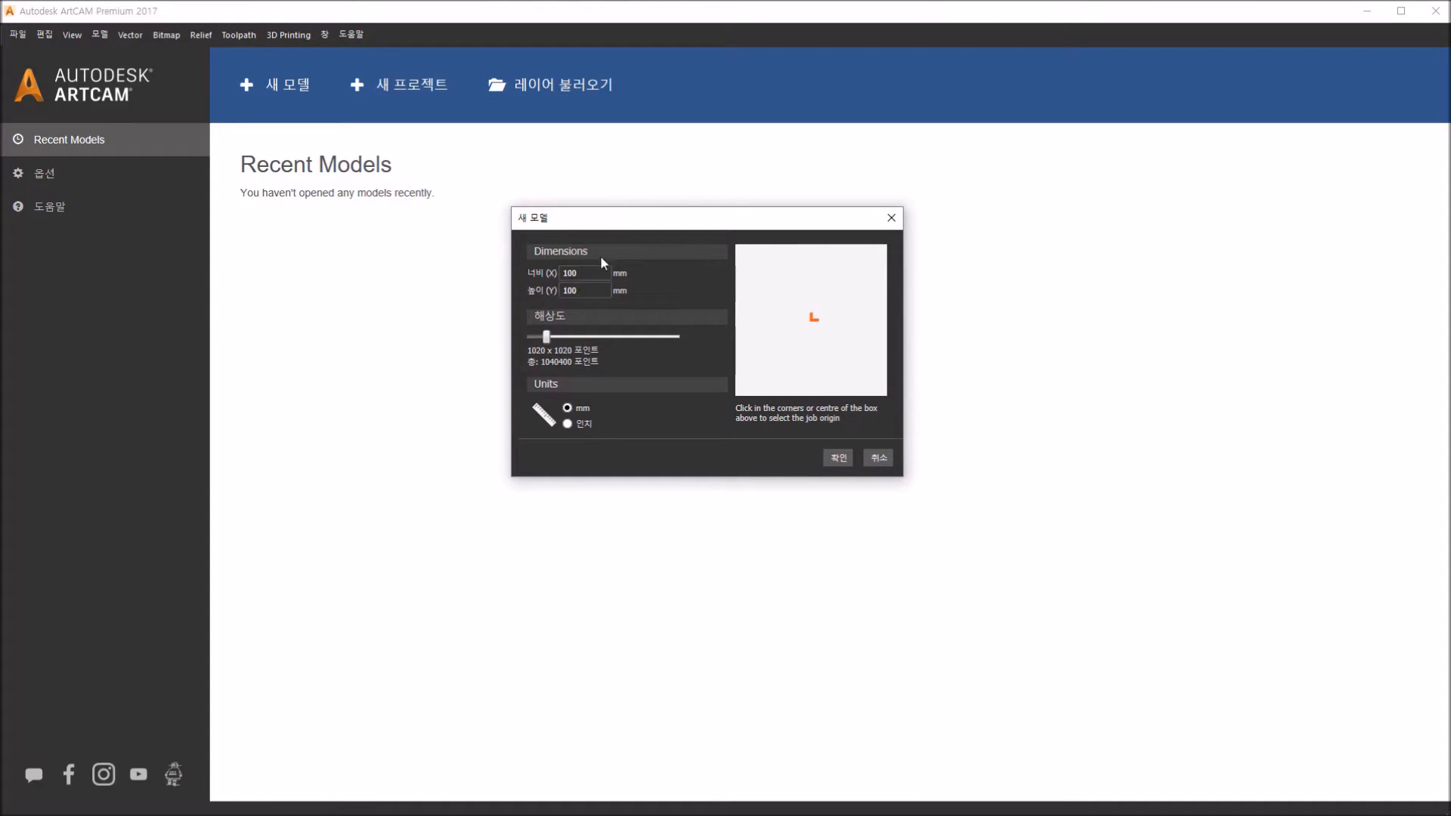
pyautogui.click(588, 291)
pyautogui.click(593, 276)
pyautogui.click(592, 291)
pyautogui.moveTo(547, 337)
pyautogui.mouseDown()
pyautogui.moveTo(675, 337)
pyautogui.moveTo(552, 338)
pyautogui.mouseUp()
pyautogui.click(569, 424)
pyautogui.click(569, 409)
pyautogui.click(568, 424)
pyautogui.click(569, 410)
pyautogui.click(839, 462)
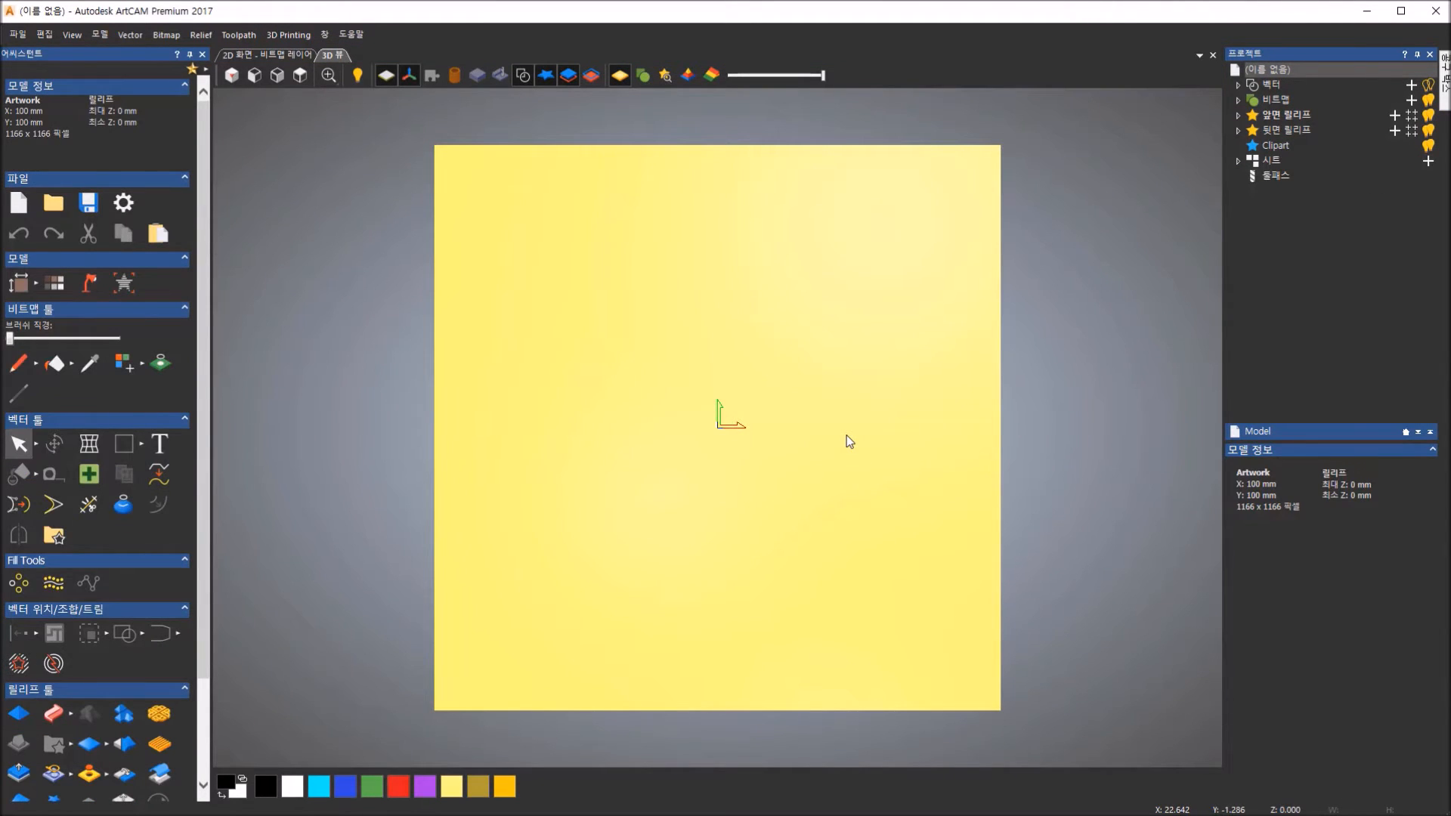
# - Compare the new model's 2D bitmap layer view with its 3D view, ending in the 2D view
pyautogui.click(279, 57)
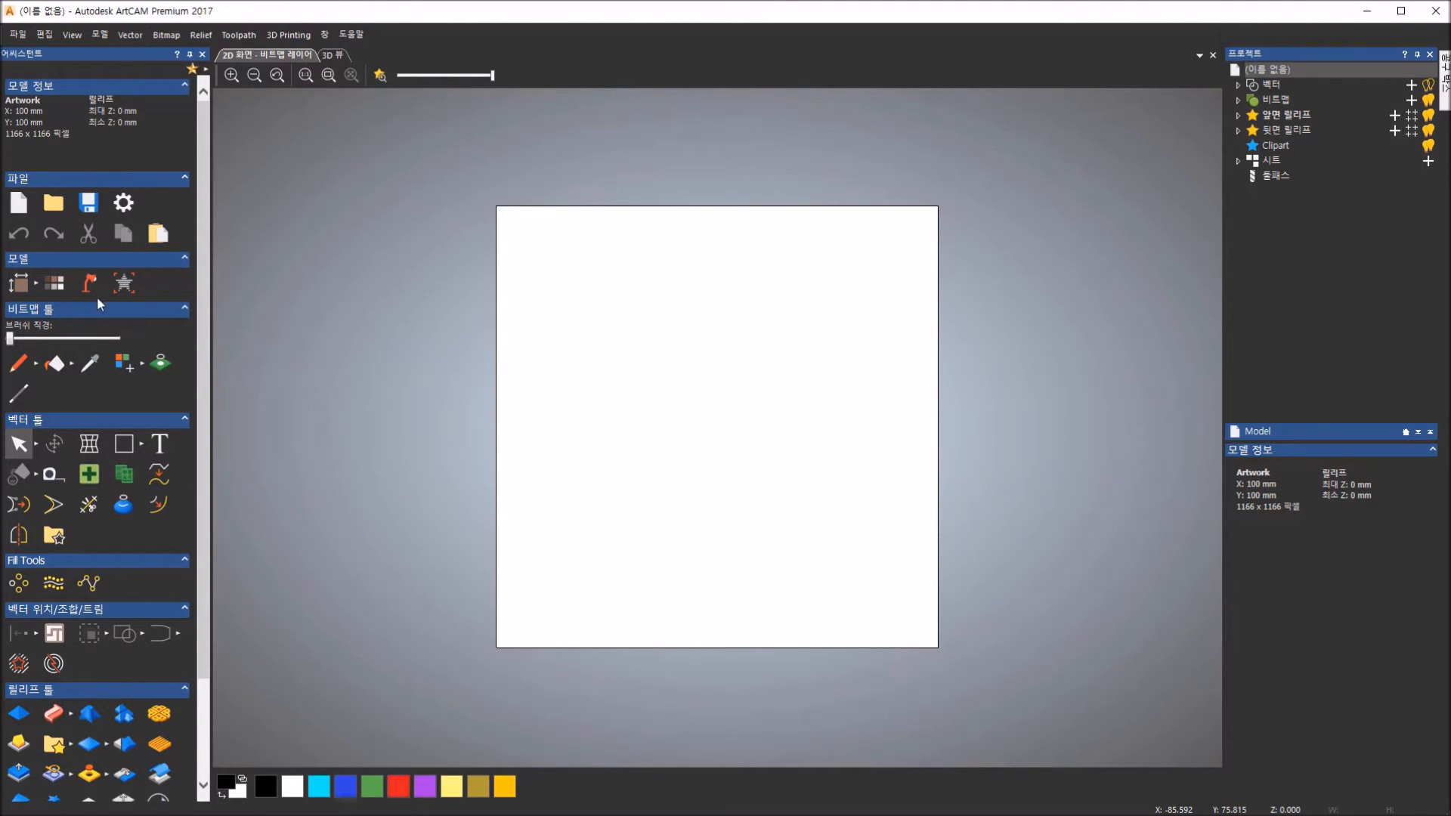
pyautogui.click(332, 55)
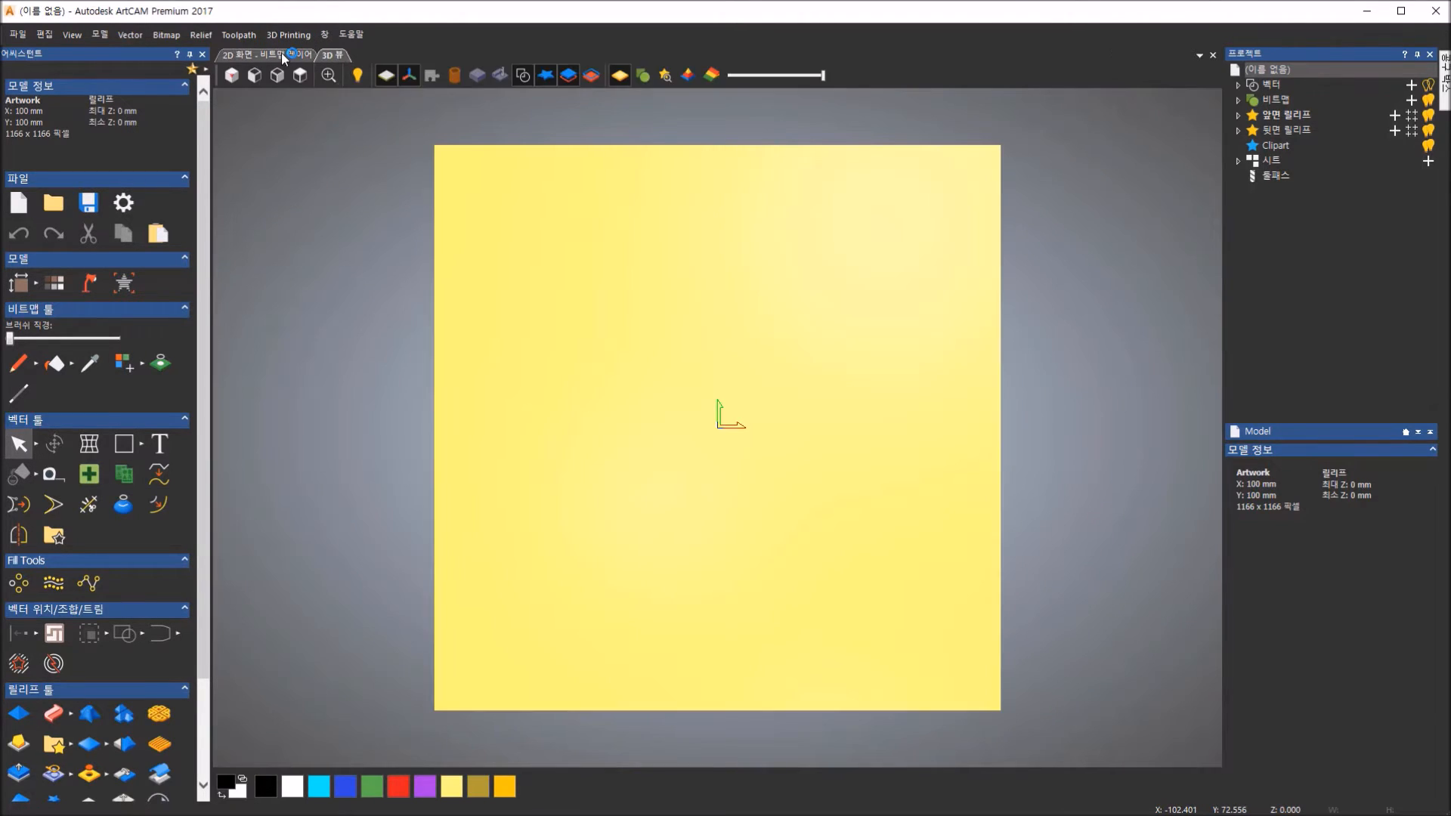
pyautogui.click(302, 54)
pyautogui.click(339, 55)
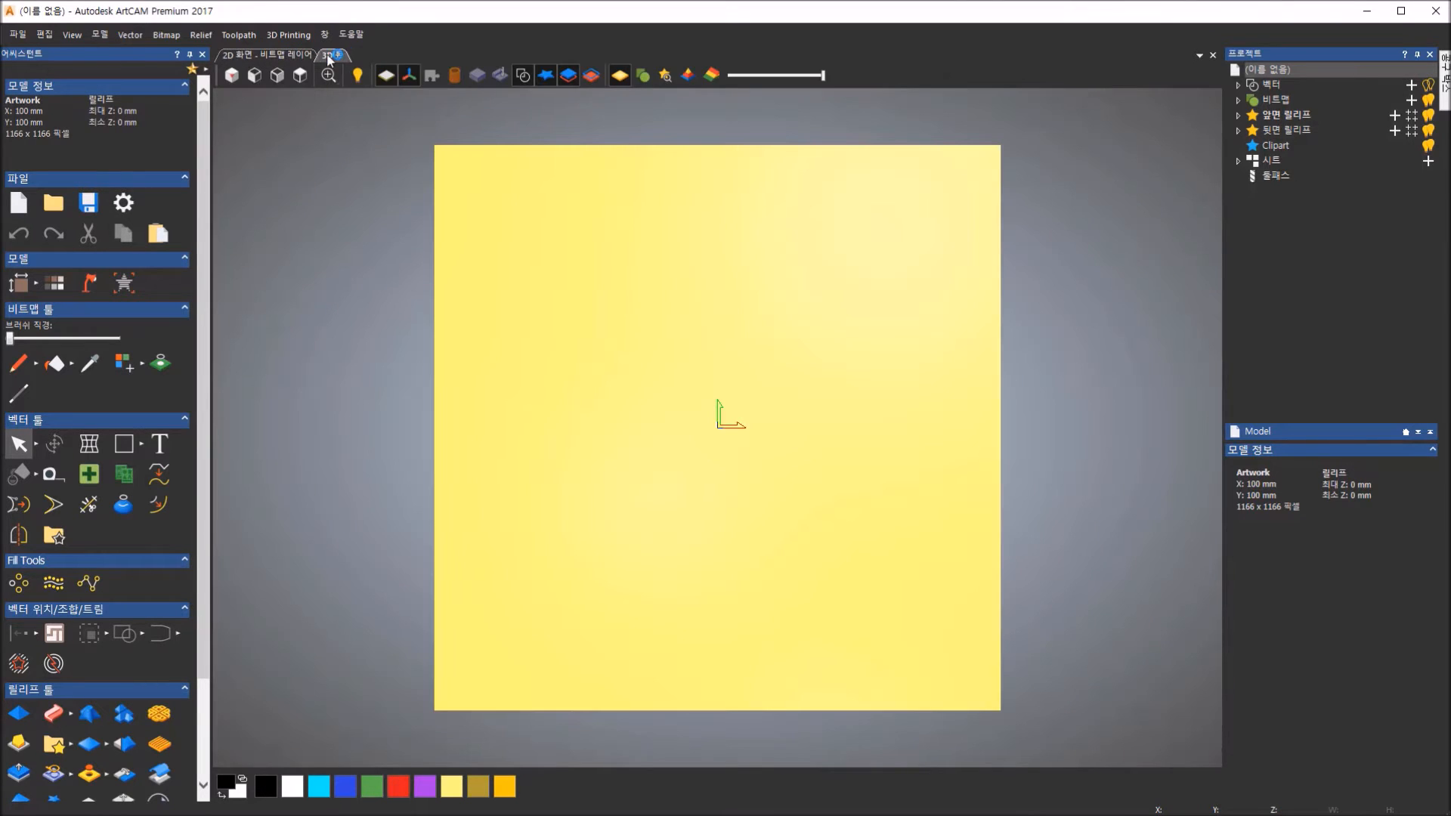
pyautogui.click(284, 54)
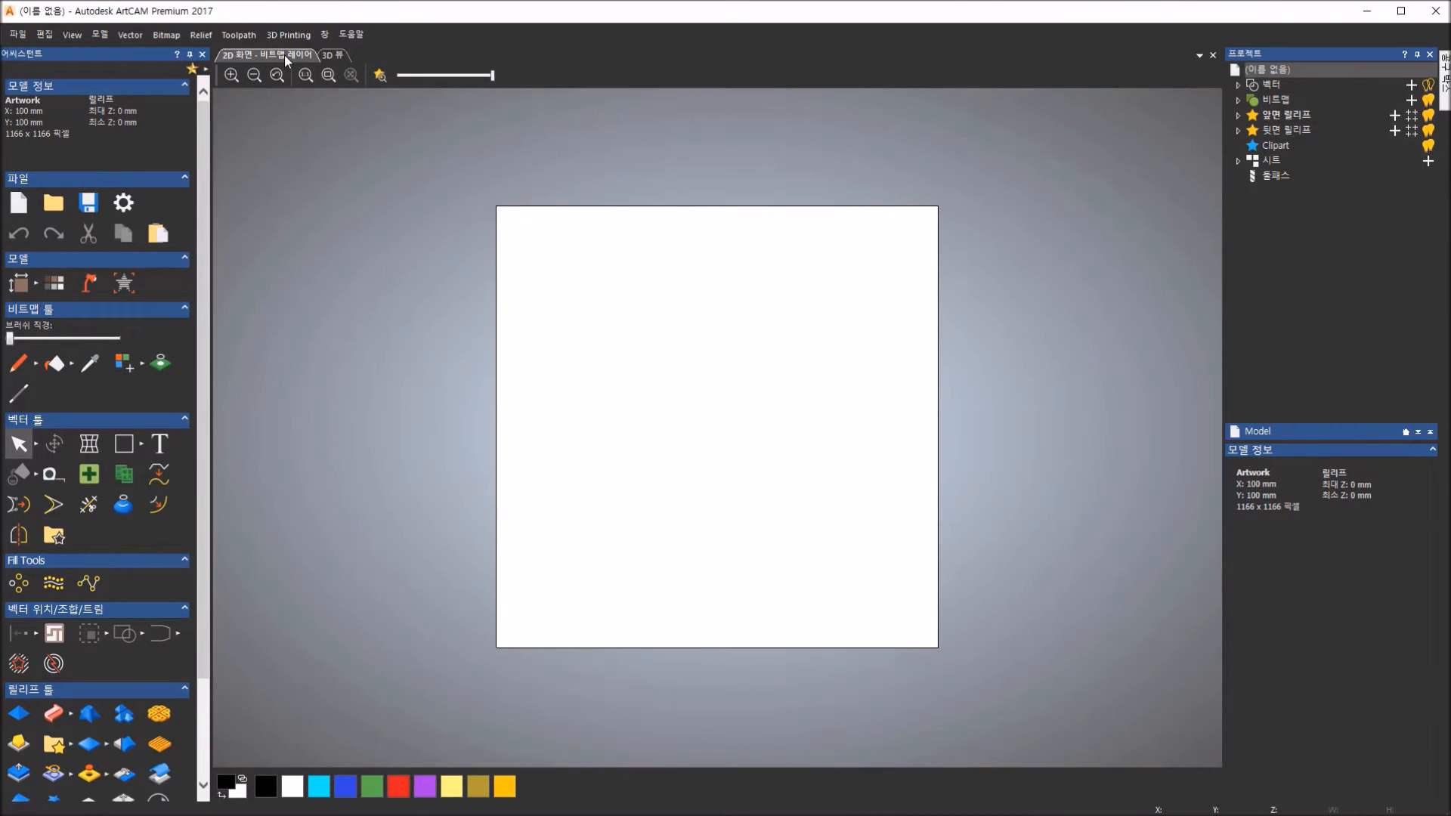
pyautogui.click(330, 57)
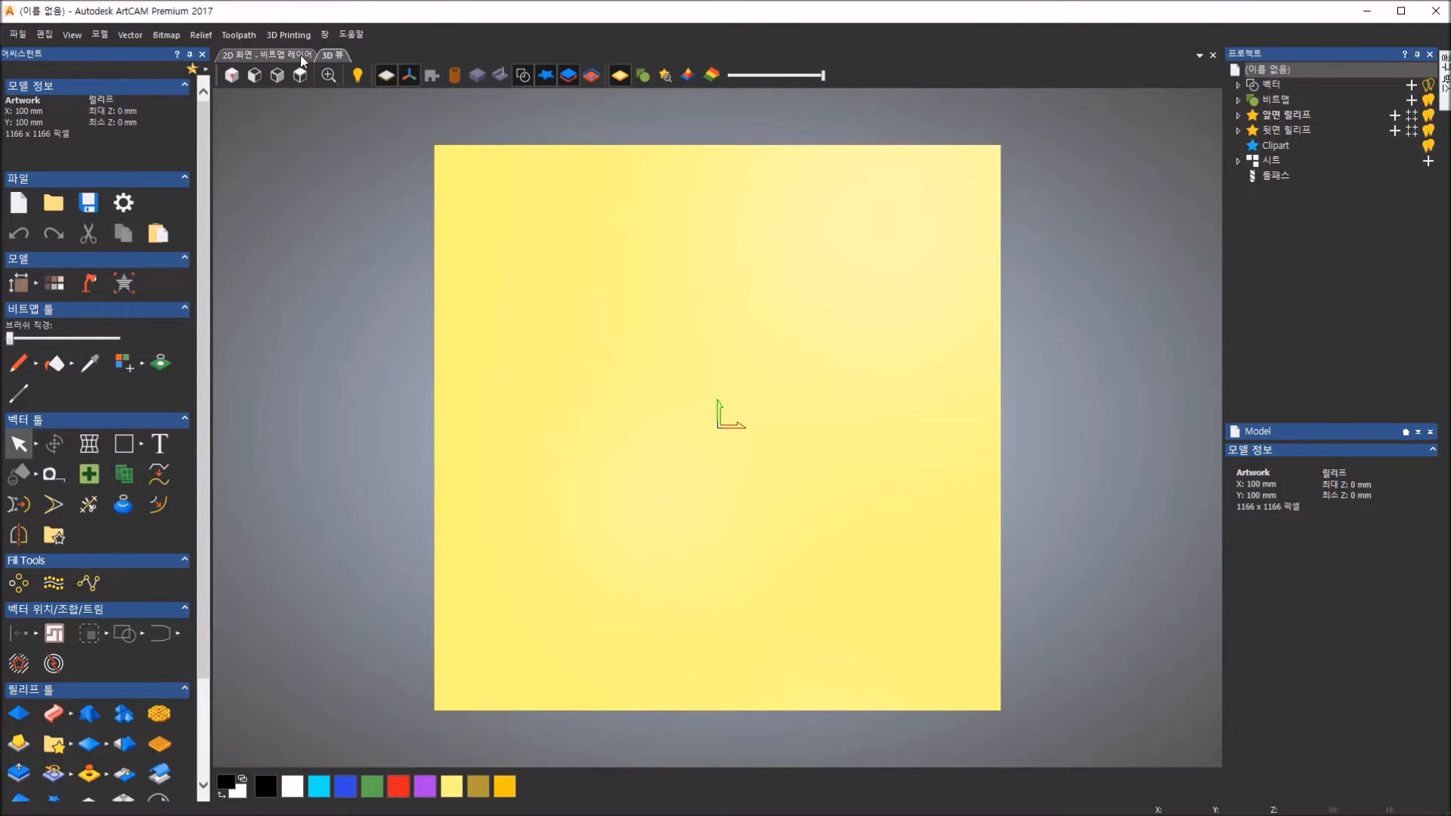
pyautogui.click(301, 55)
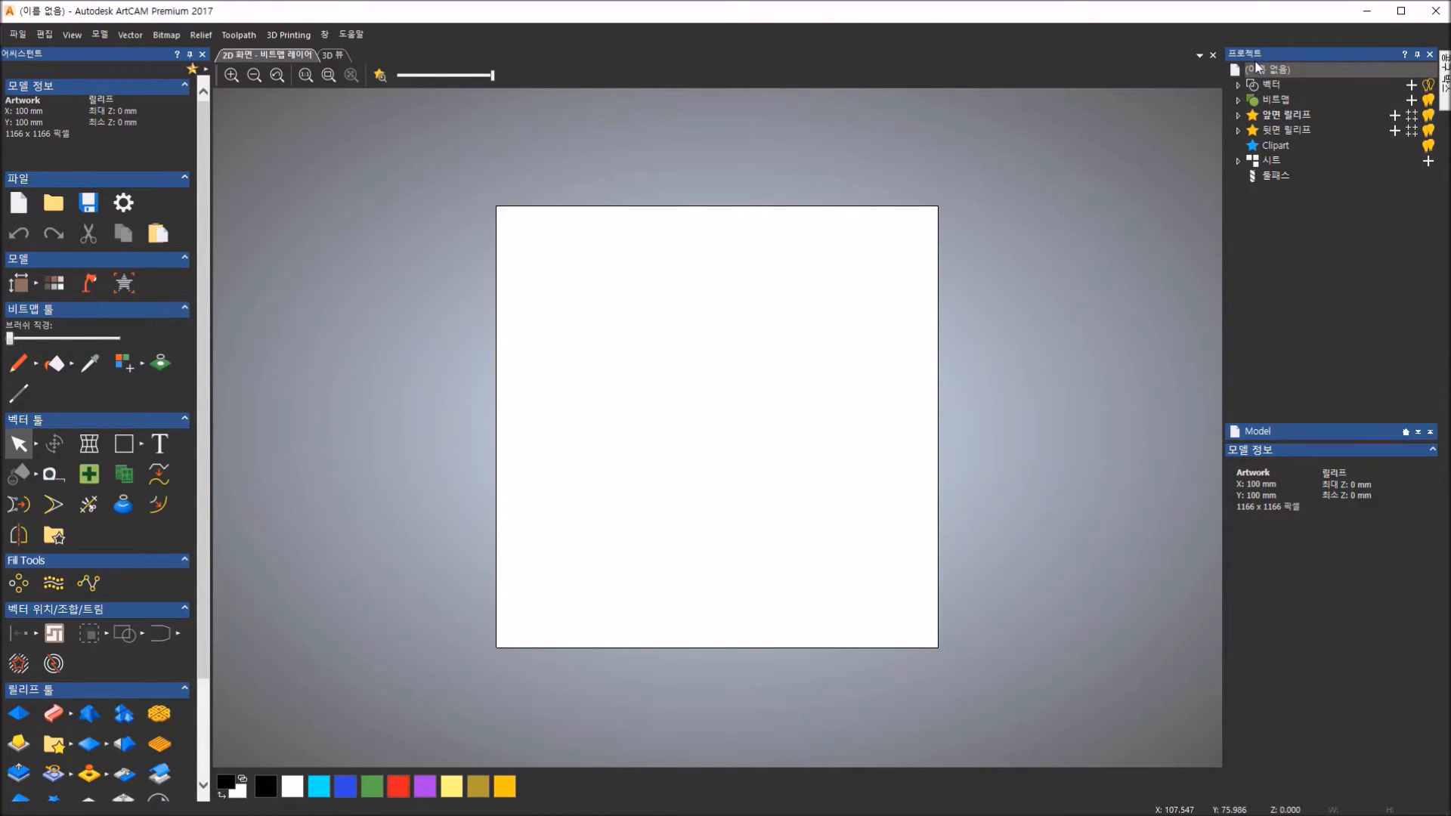
# - Expand the vector, bitmap and front relief groups in the project tree to view their layers
pyautogui.click(1239, 83)
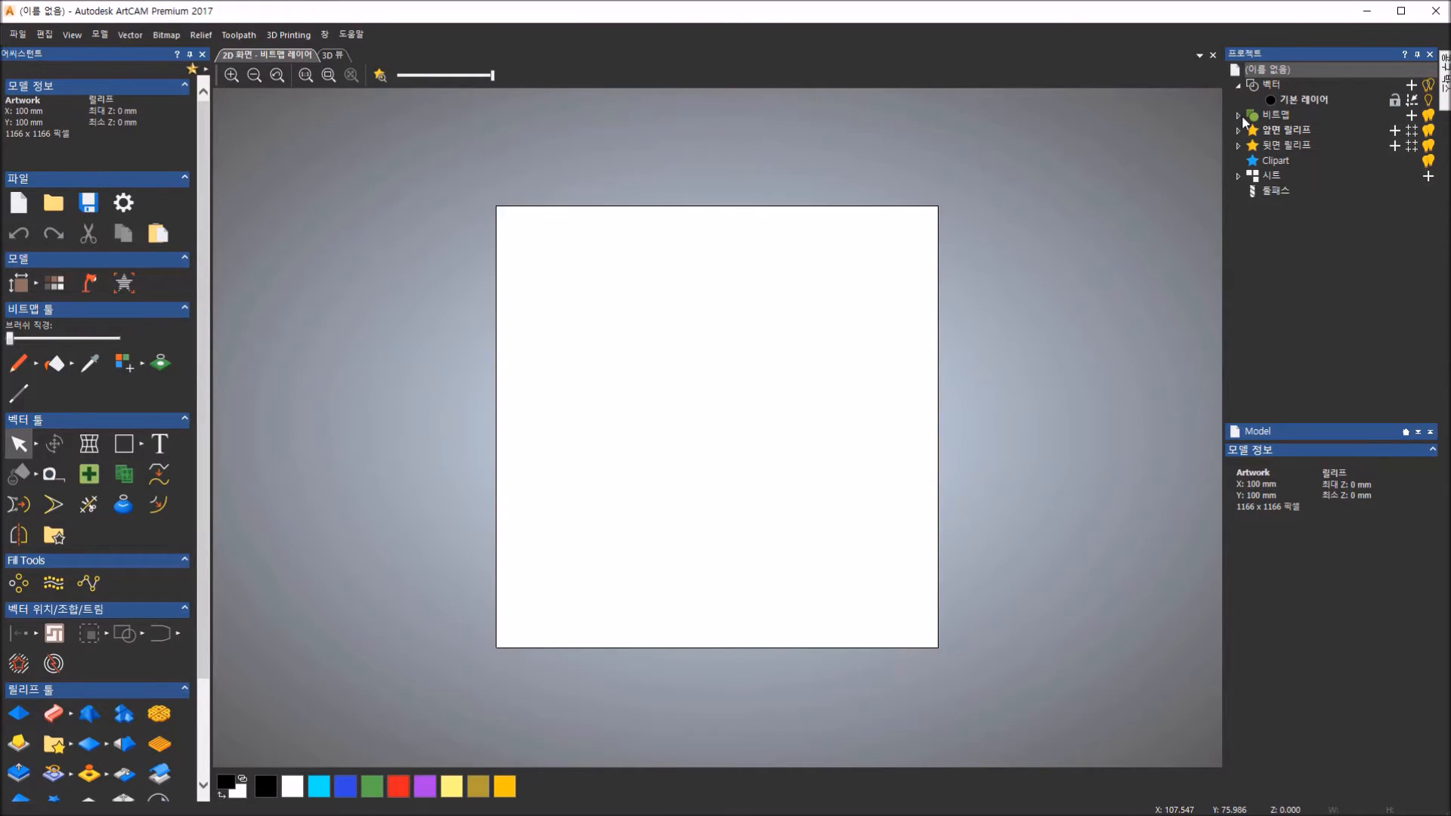
pyautogui.click(1240, 116)
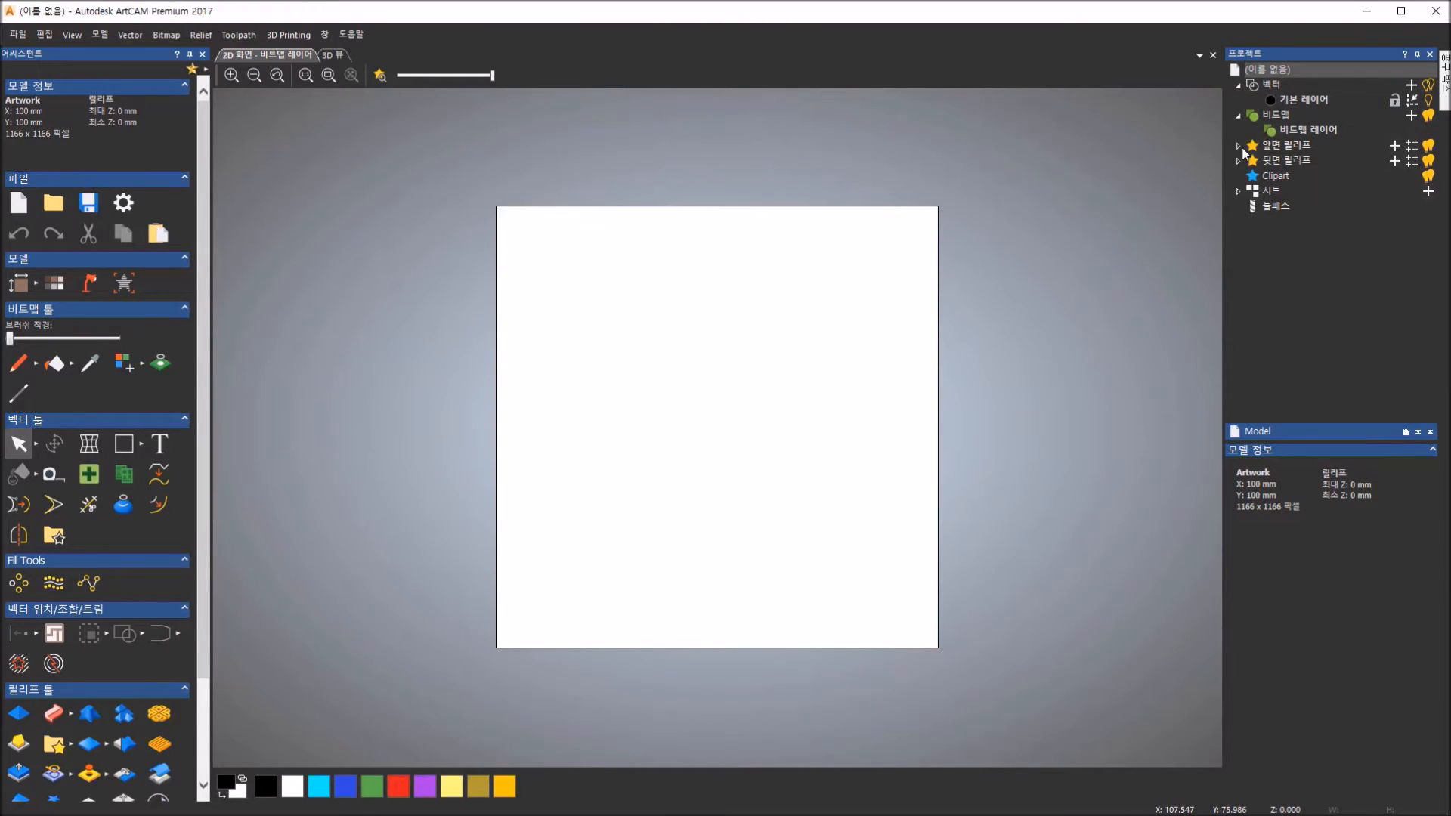
pyautogui.click(1239, 145)
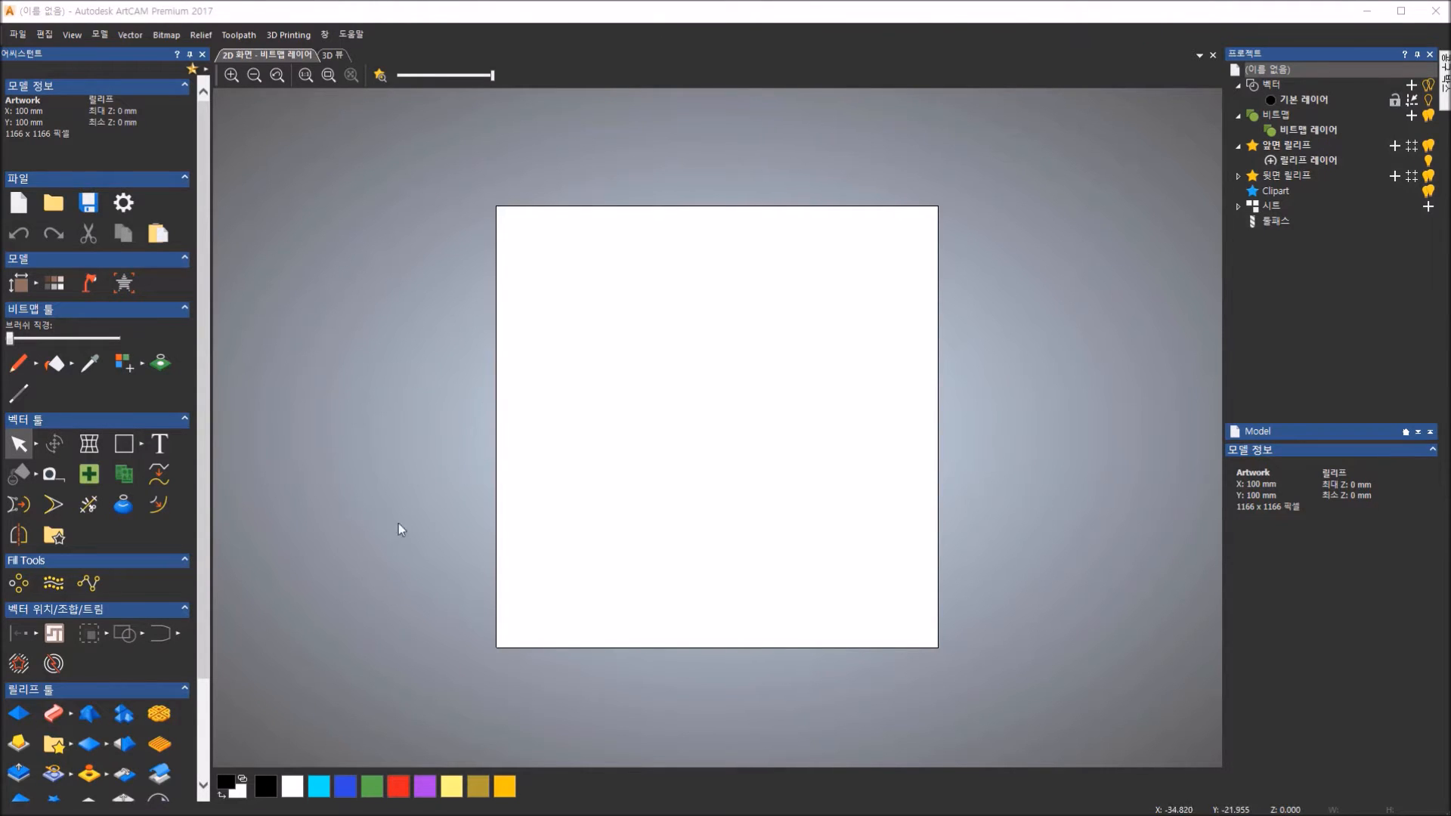
# - Try out the Standard (스탠다드) and Advanced window layouts
pyautogui.click(325, 35)
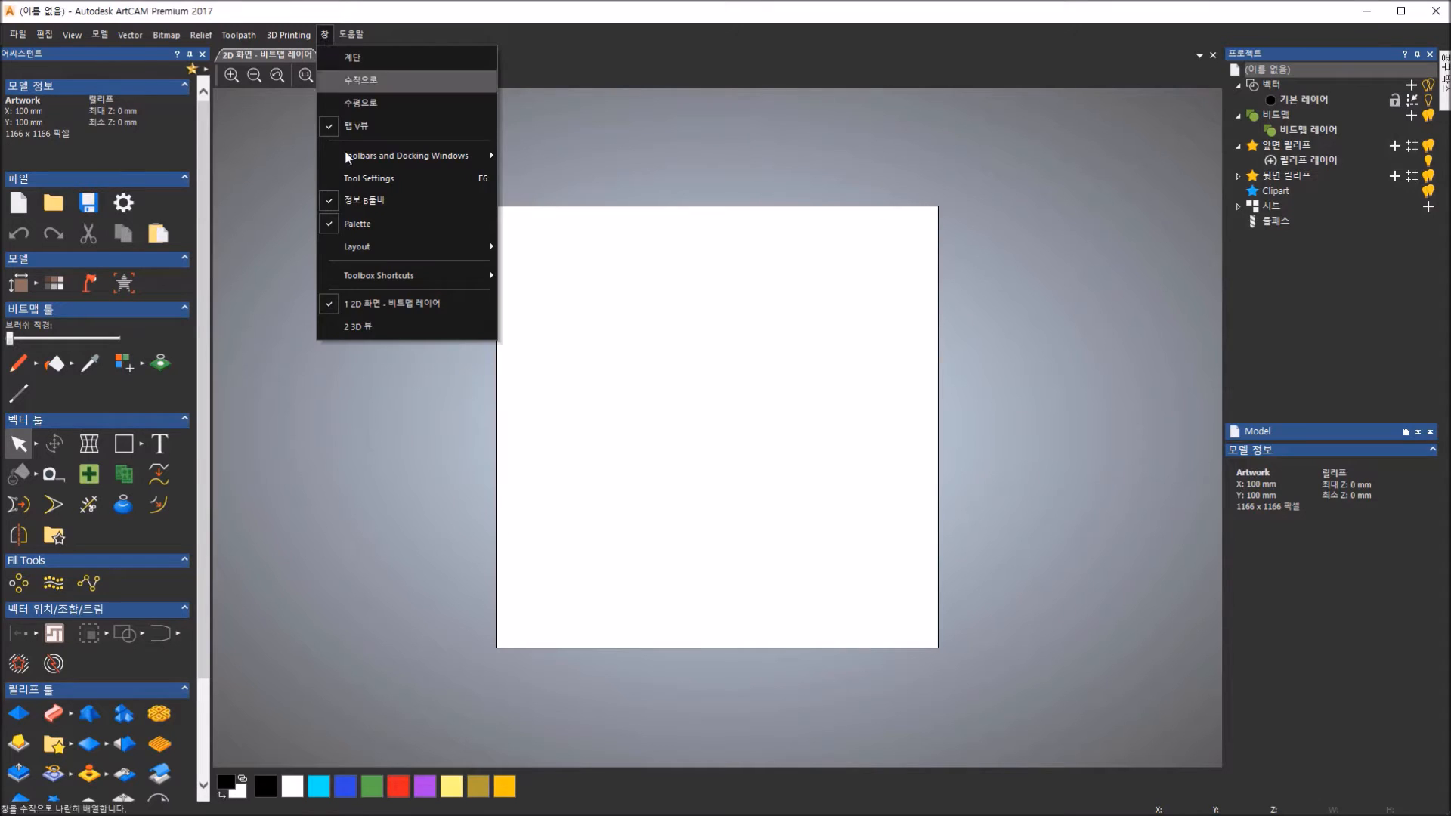
pyautogui.moveTo(423, 247)
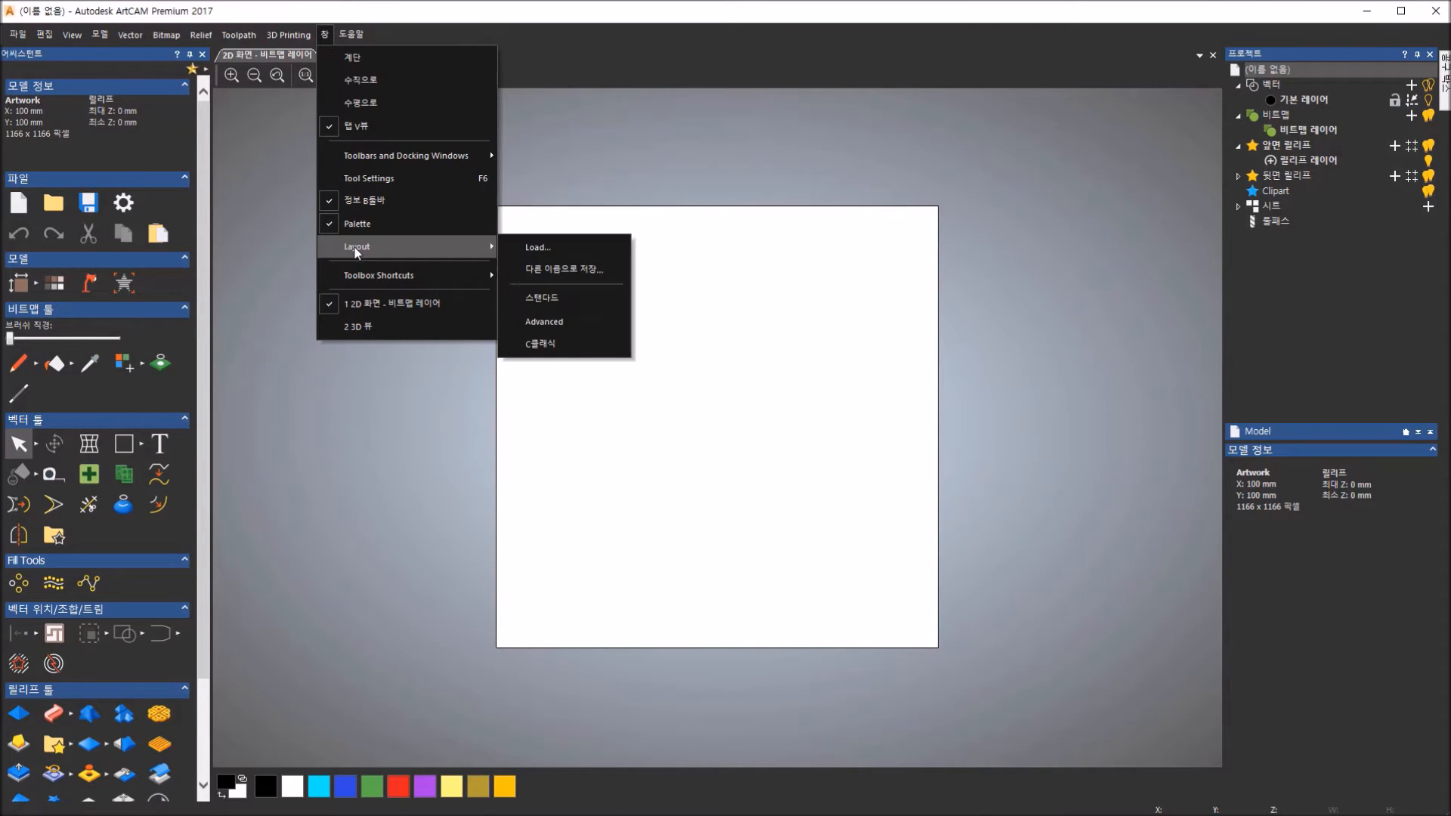
pyautogui.click(587, 303)
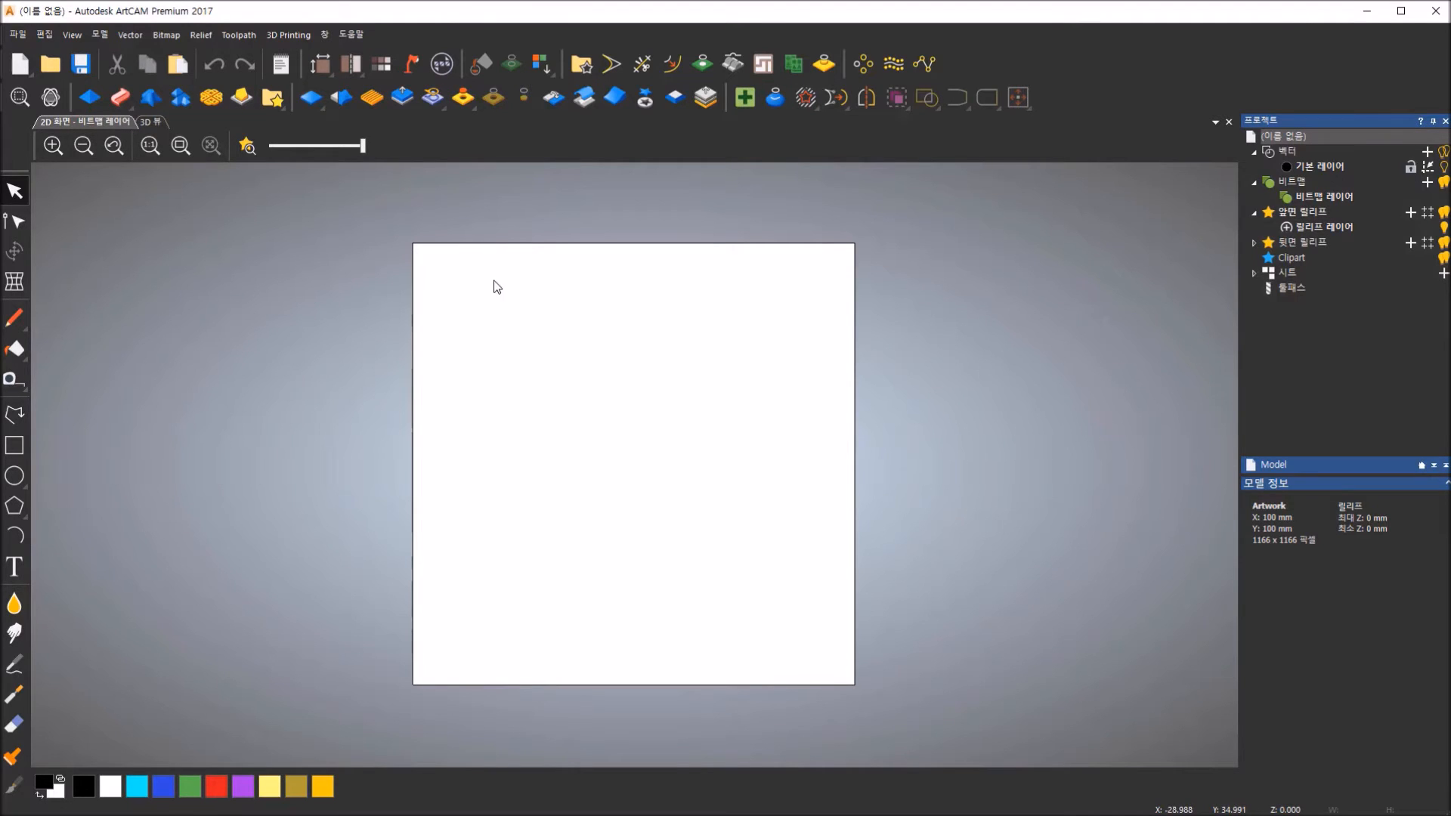
pyautogui.click(326, 35)
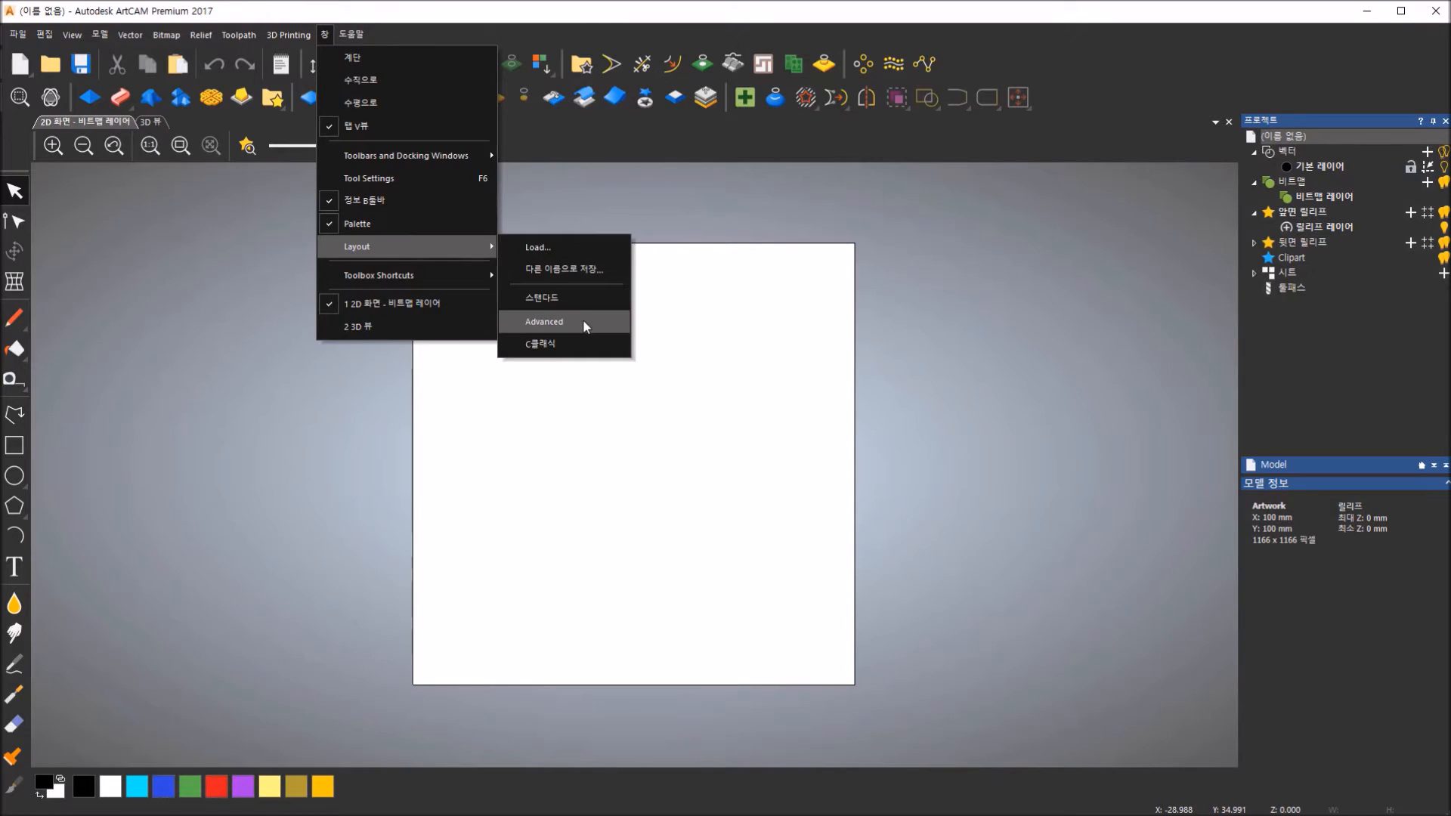
pyautogui.click(583, 321)
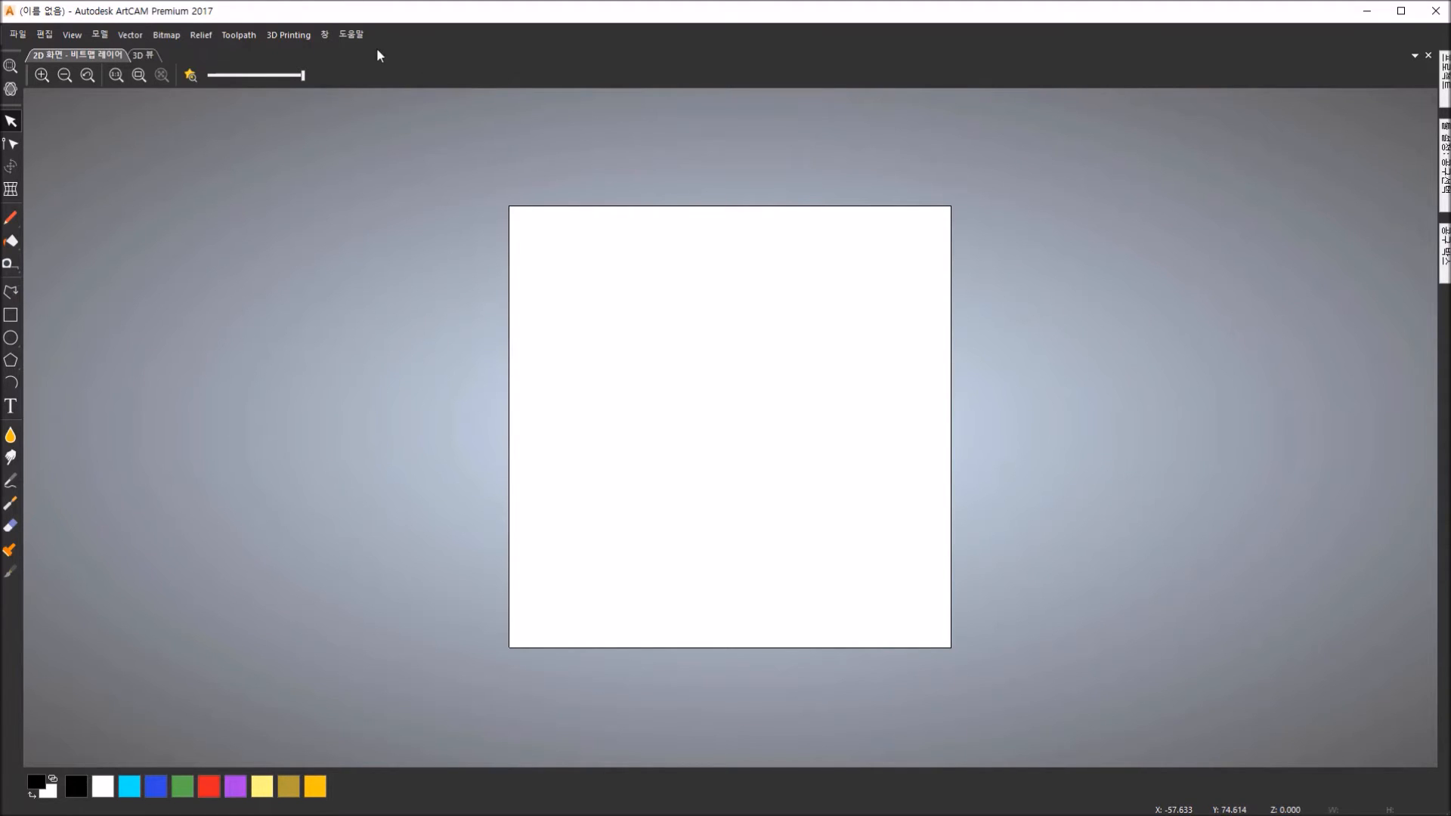
# - Apply the Classic (C클래식) window layout to the workspace
pyautogui.click(323, 35)
pyautogui.moveTo(333, 242)
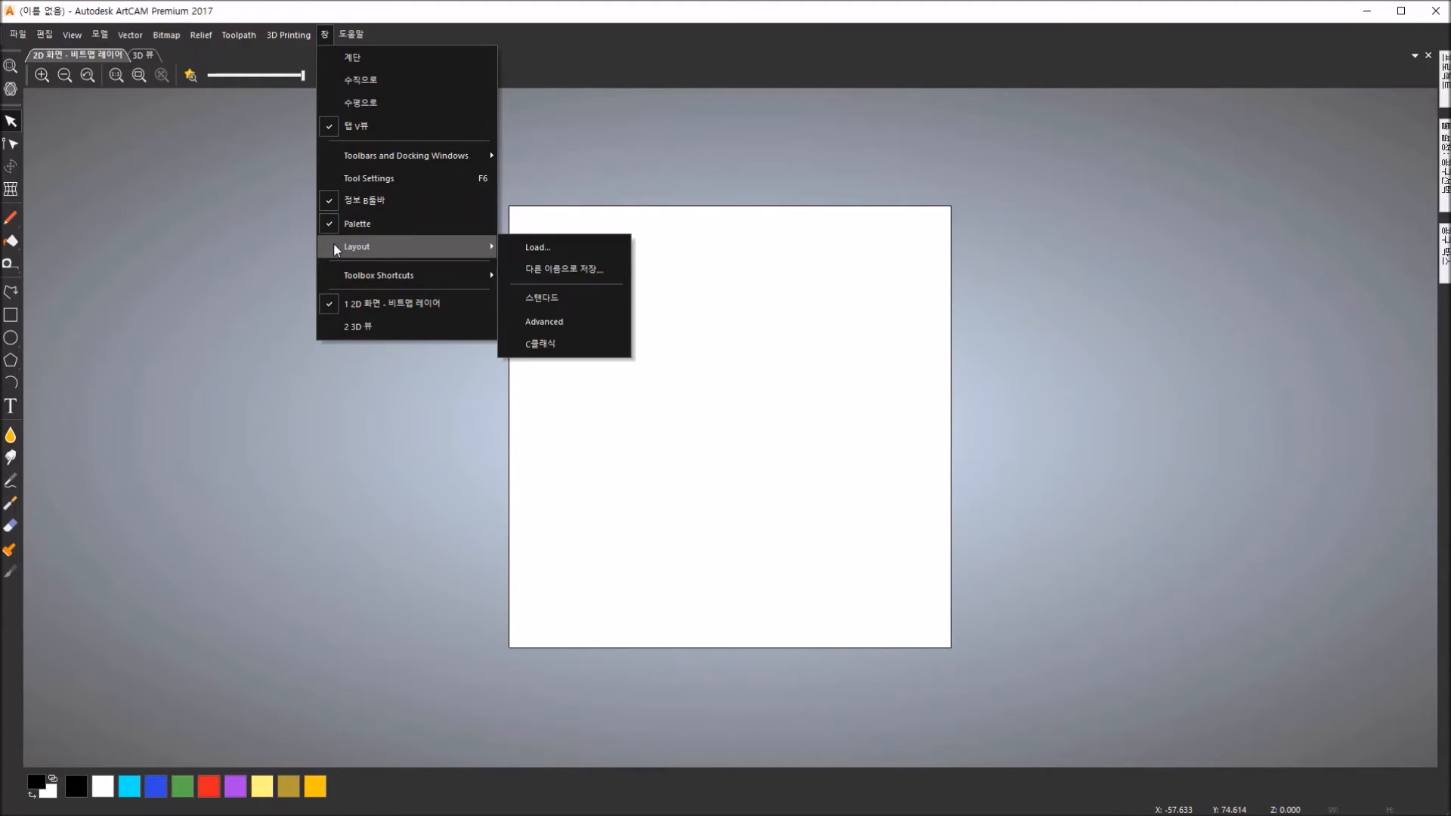
pyautogui.click(606, 345)
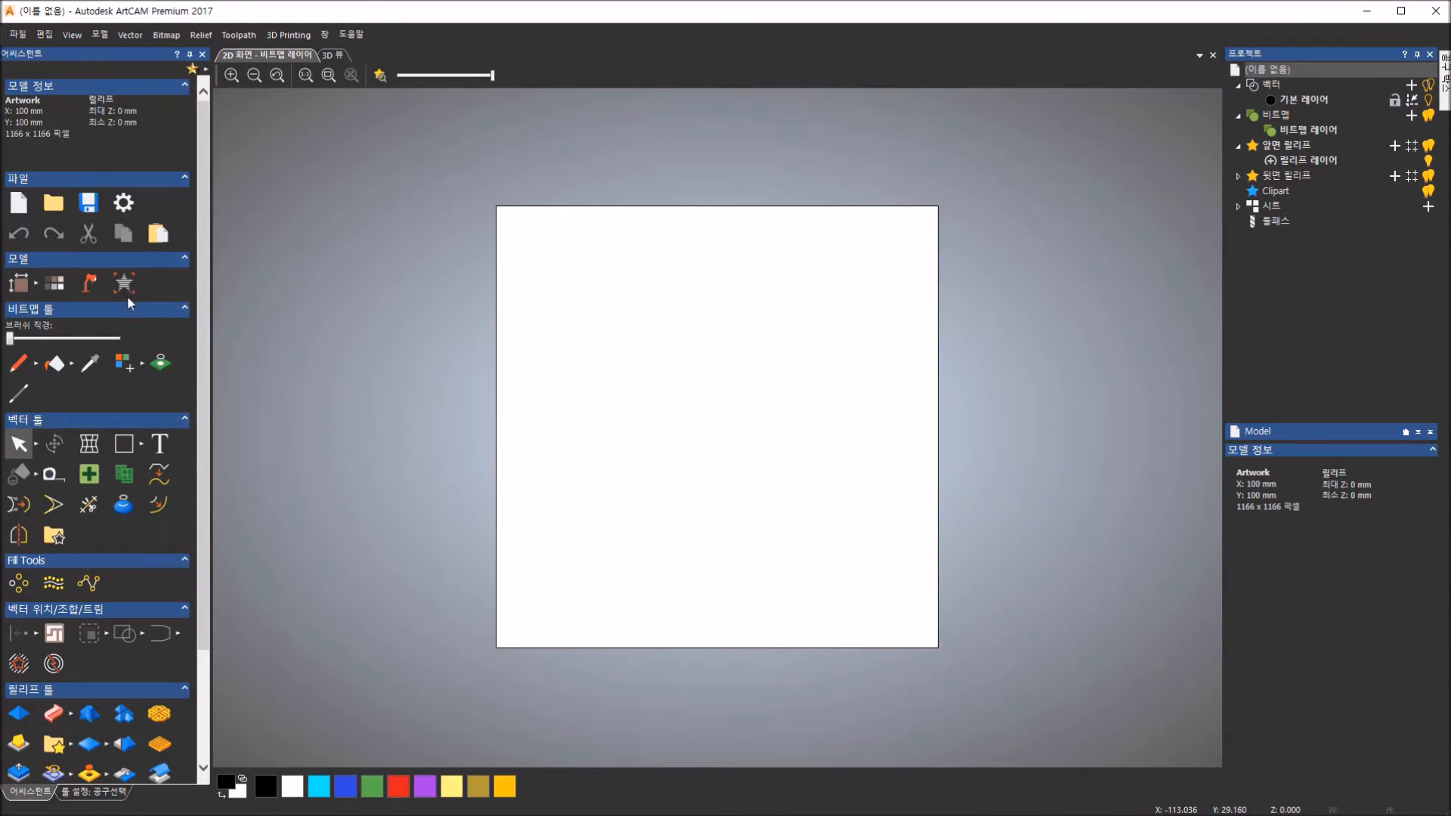
pyautogui.moveTo(206, 132); pyautogui.dragTo(142, 147)
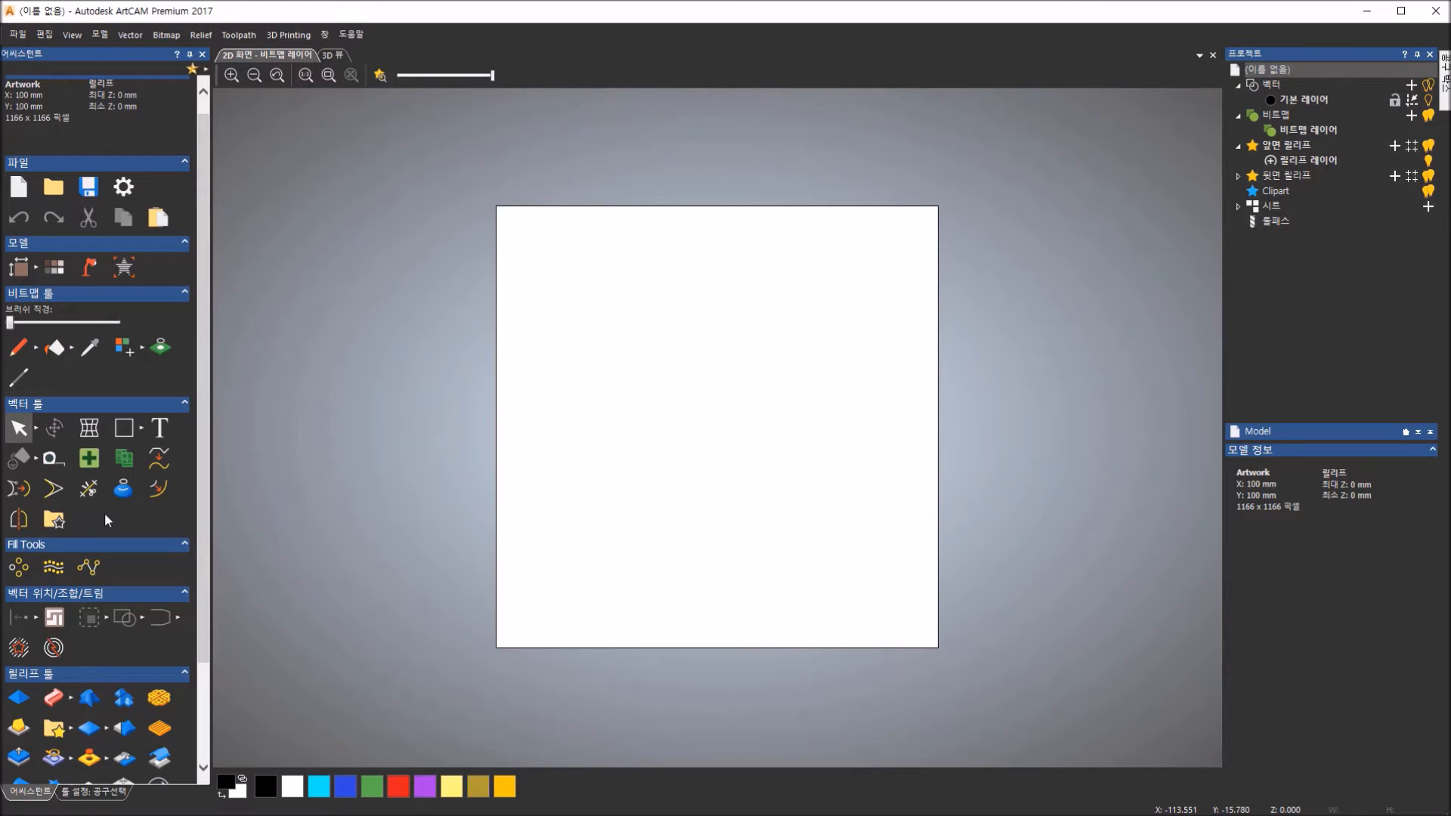
pyautogui.moveTo(207, 402); pyautogui.dragTo(193, 298)
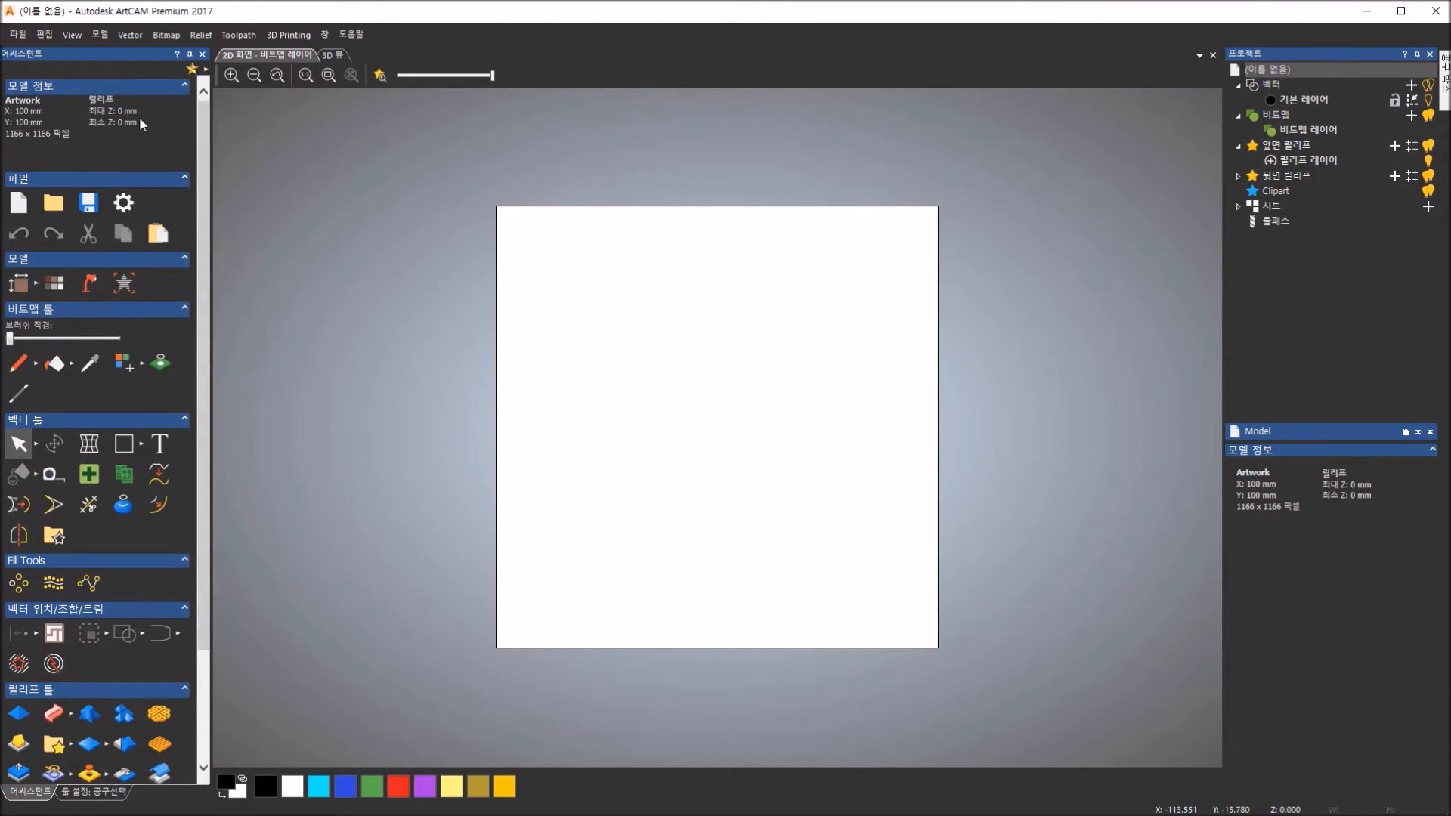
pyautogui.click(324, 34)
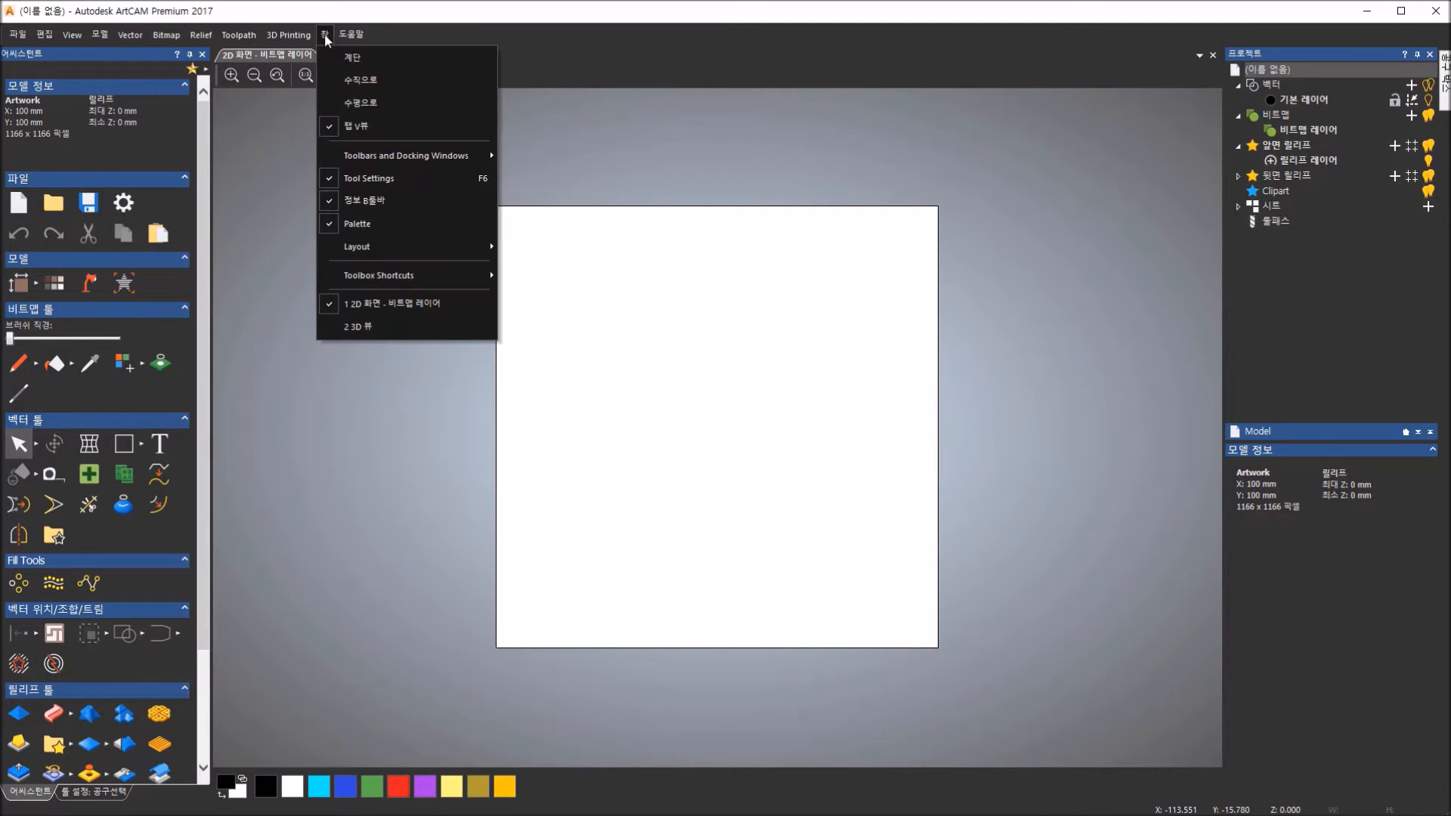
pyautogui.moveTo(371, 246)
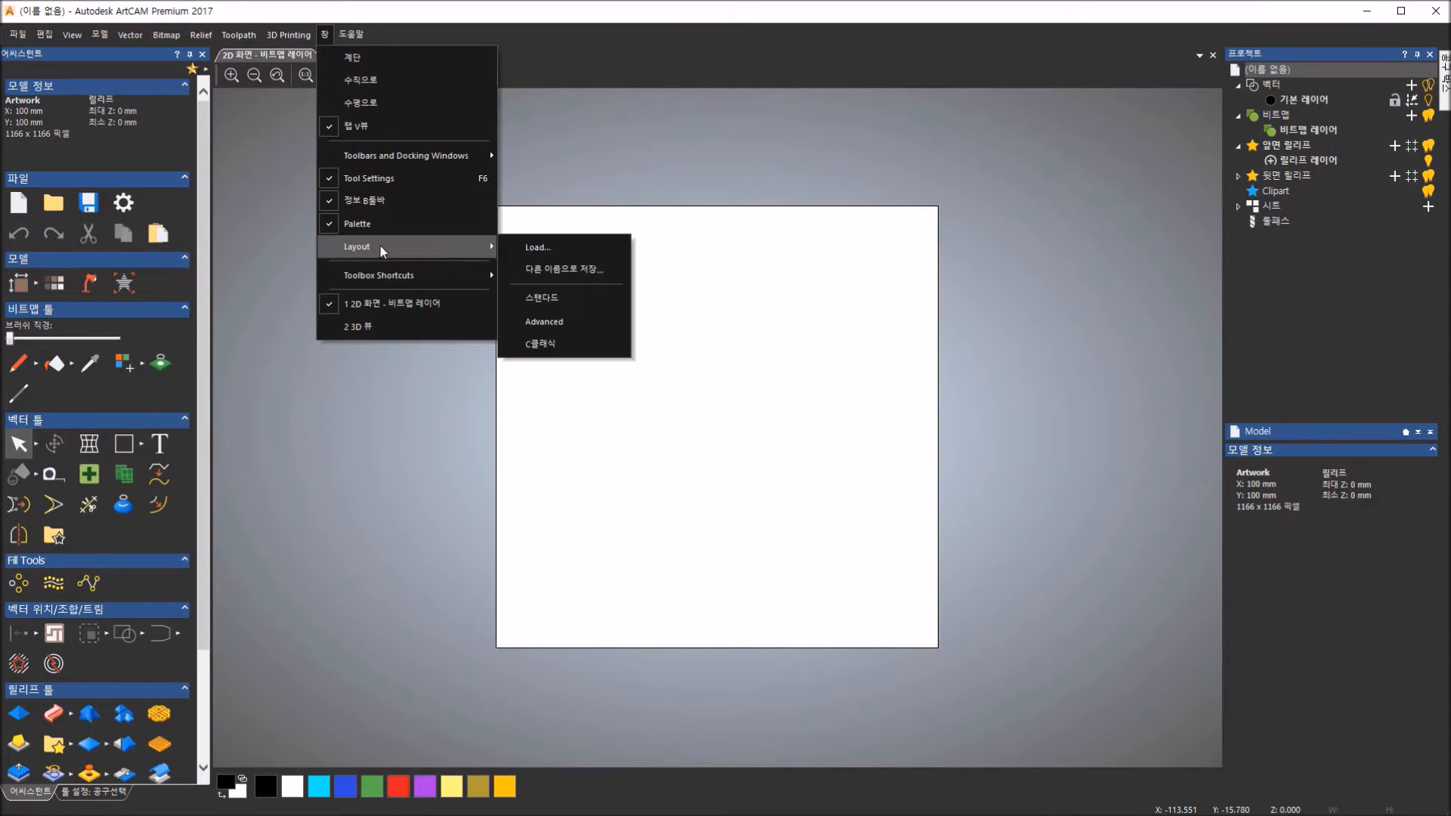
pyautogui.click(538, 344)
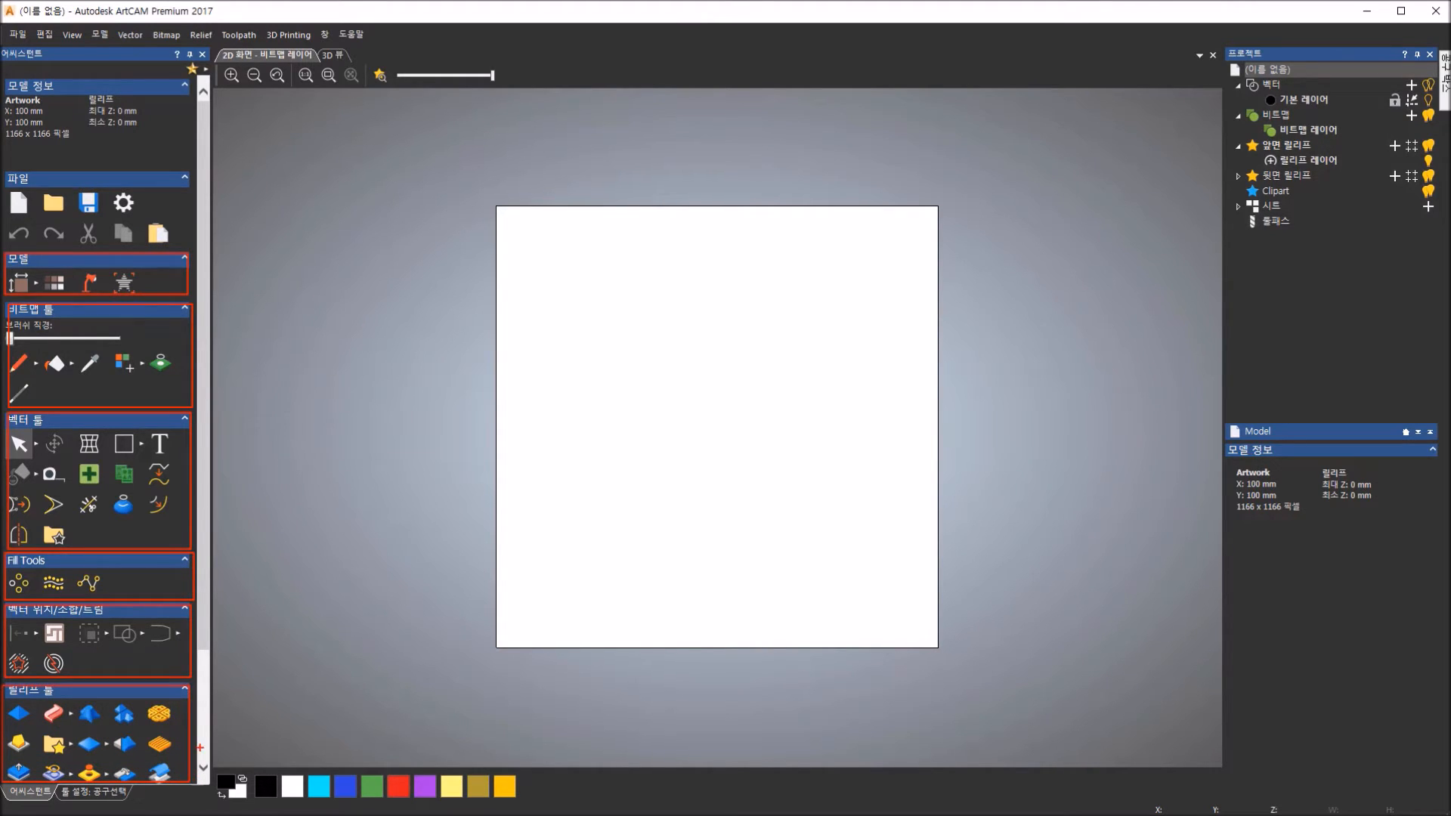
# - Look through the lower assistant tool groups and the selection tool's settings page, returning to the assistant
pyautogui.scroll(-3, 153, 226)
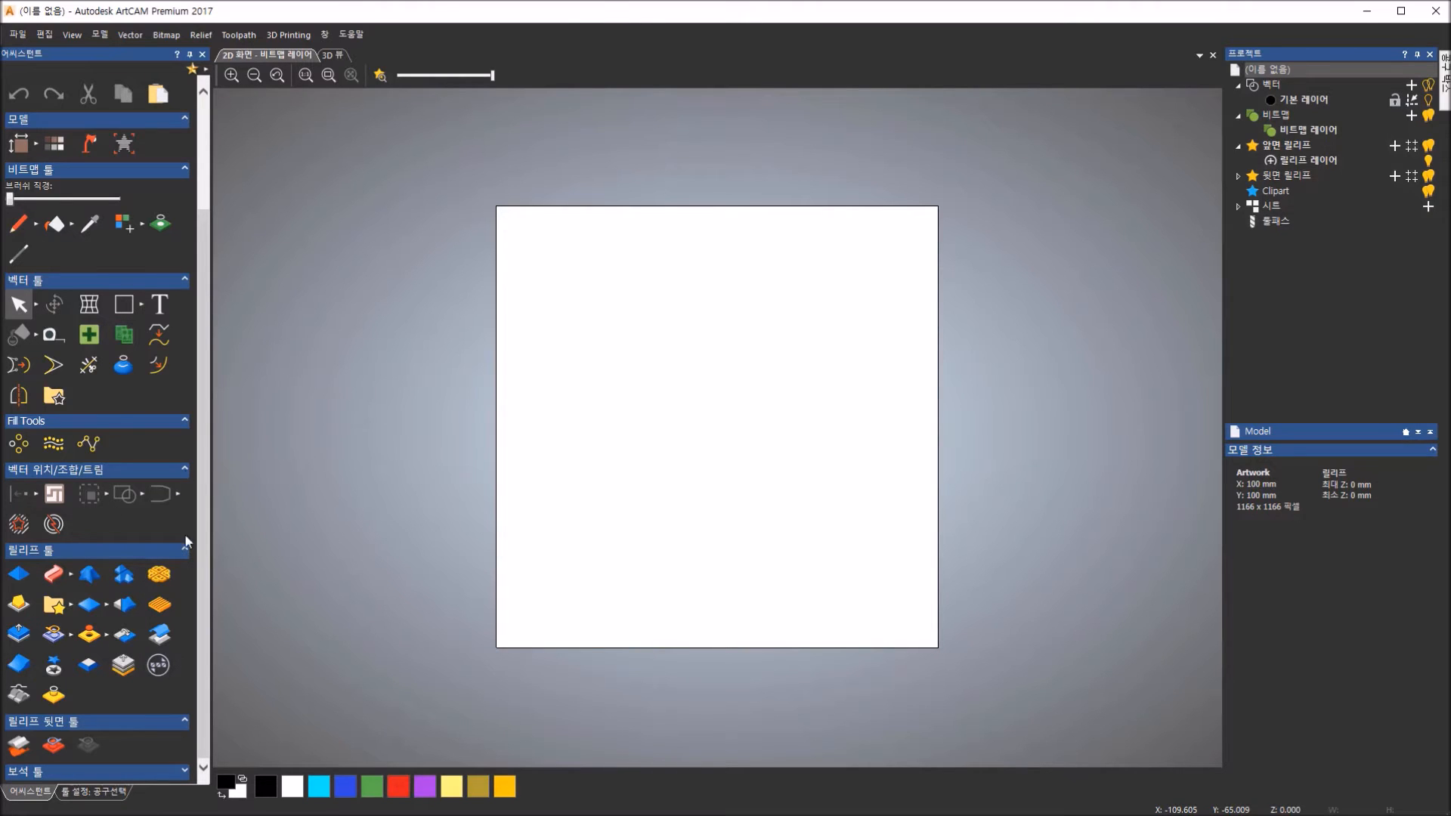
pyautogui.click(121, 794)
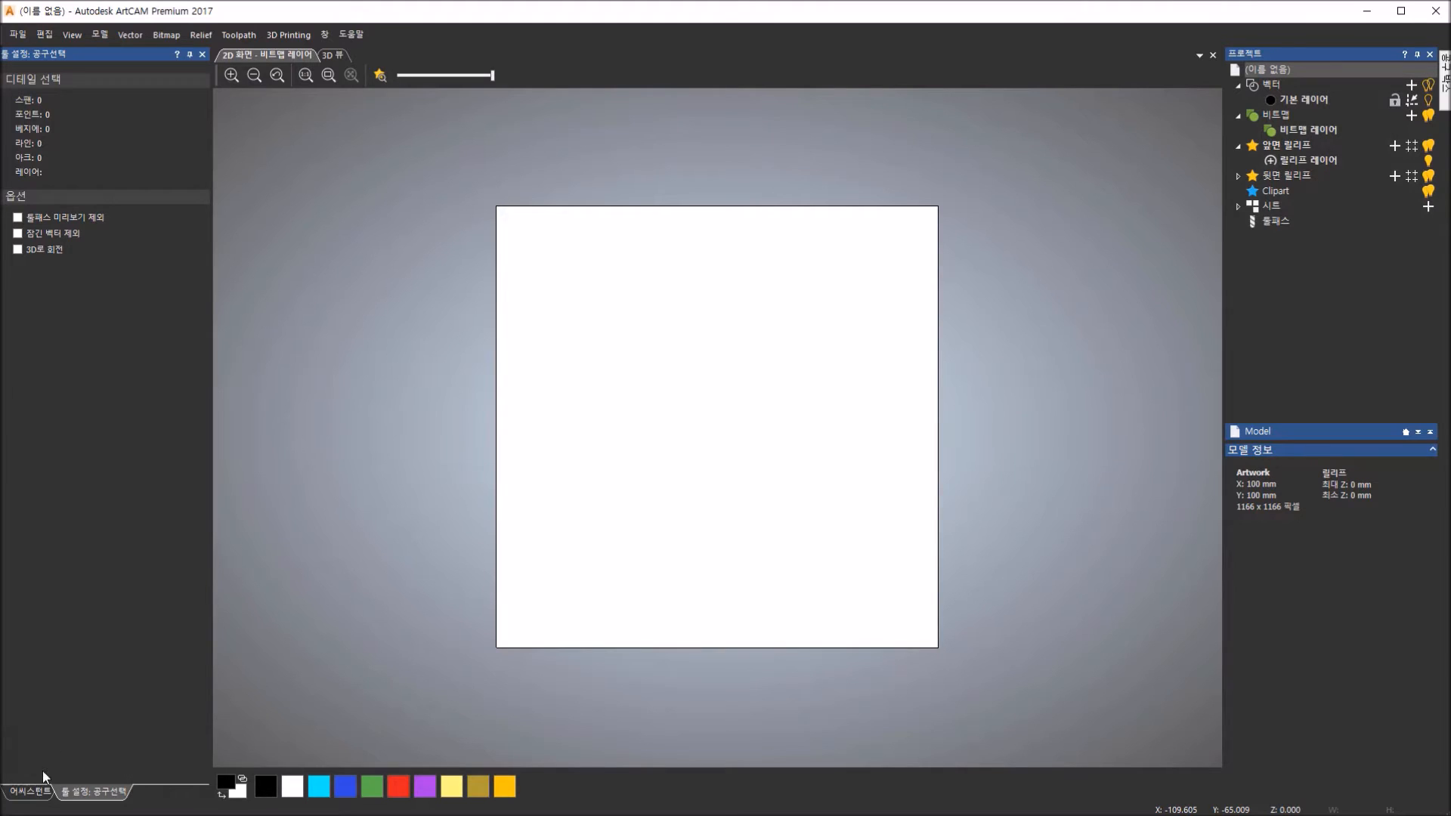
pyautogui.click(28, 793)
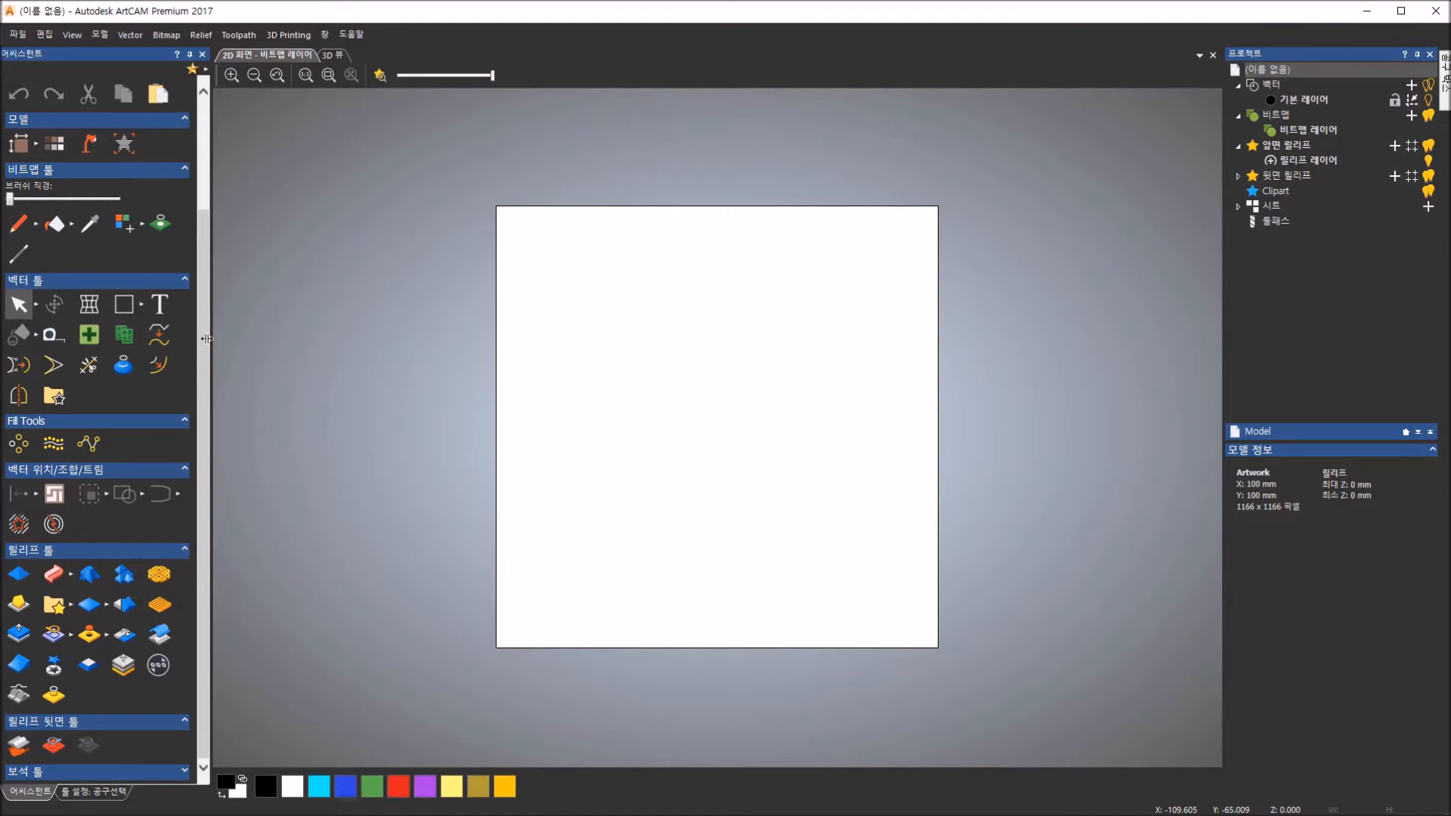
# - Widen the assistant panel slightly and return to the start of its tool groups
pyautogui.moveTo(206, 339); pyautogui.dragTo(199, 336)
pyautogui.scroll(1, 200, 290)
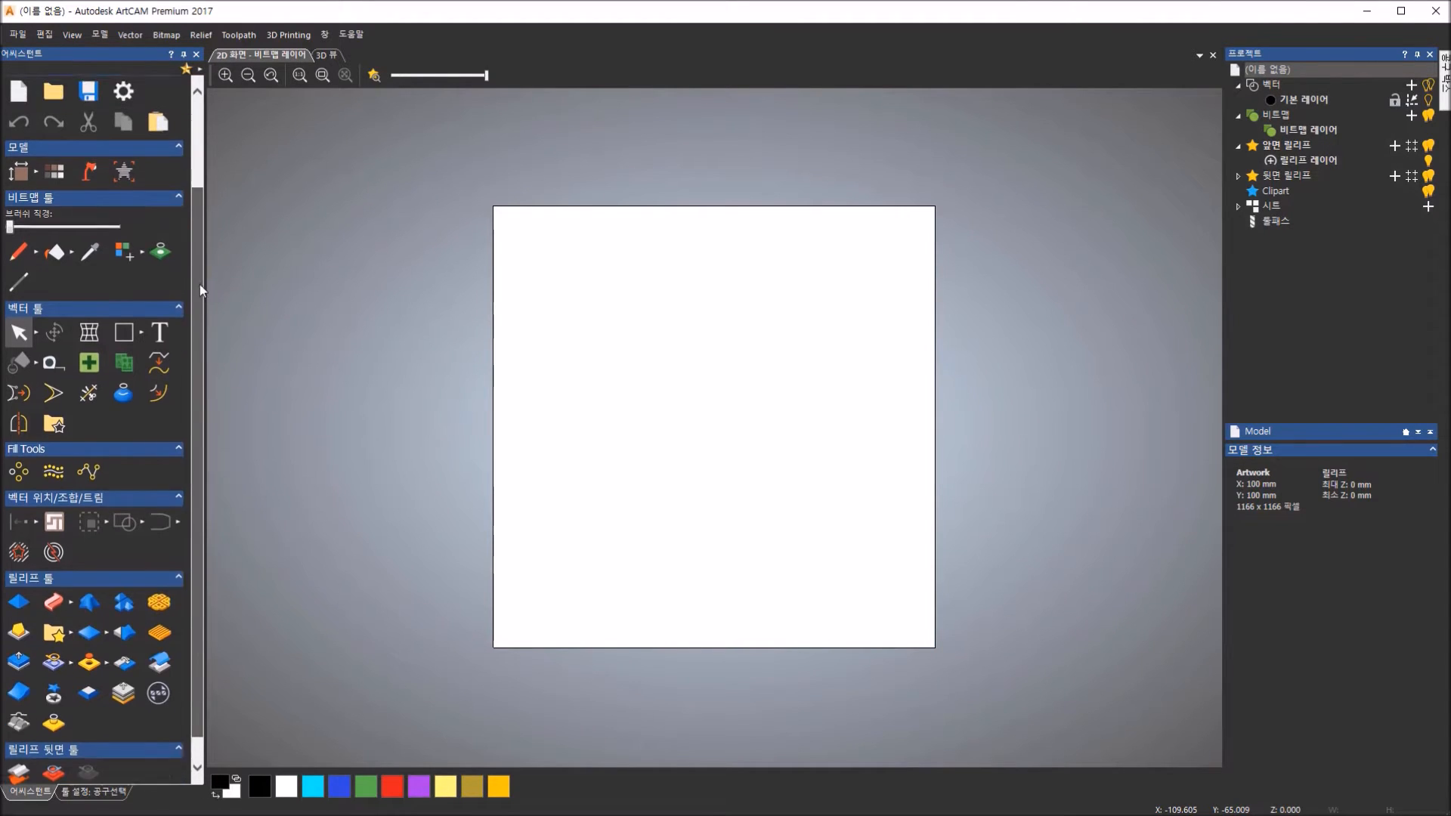
pyautogui.scroll(2, 199, 284)
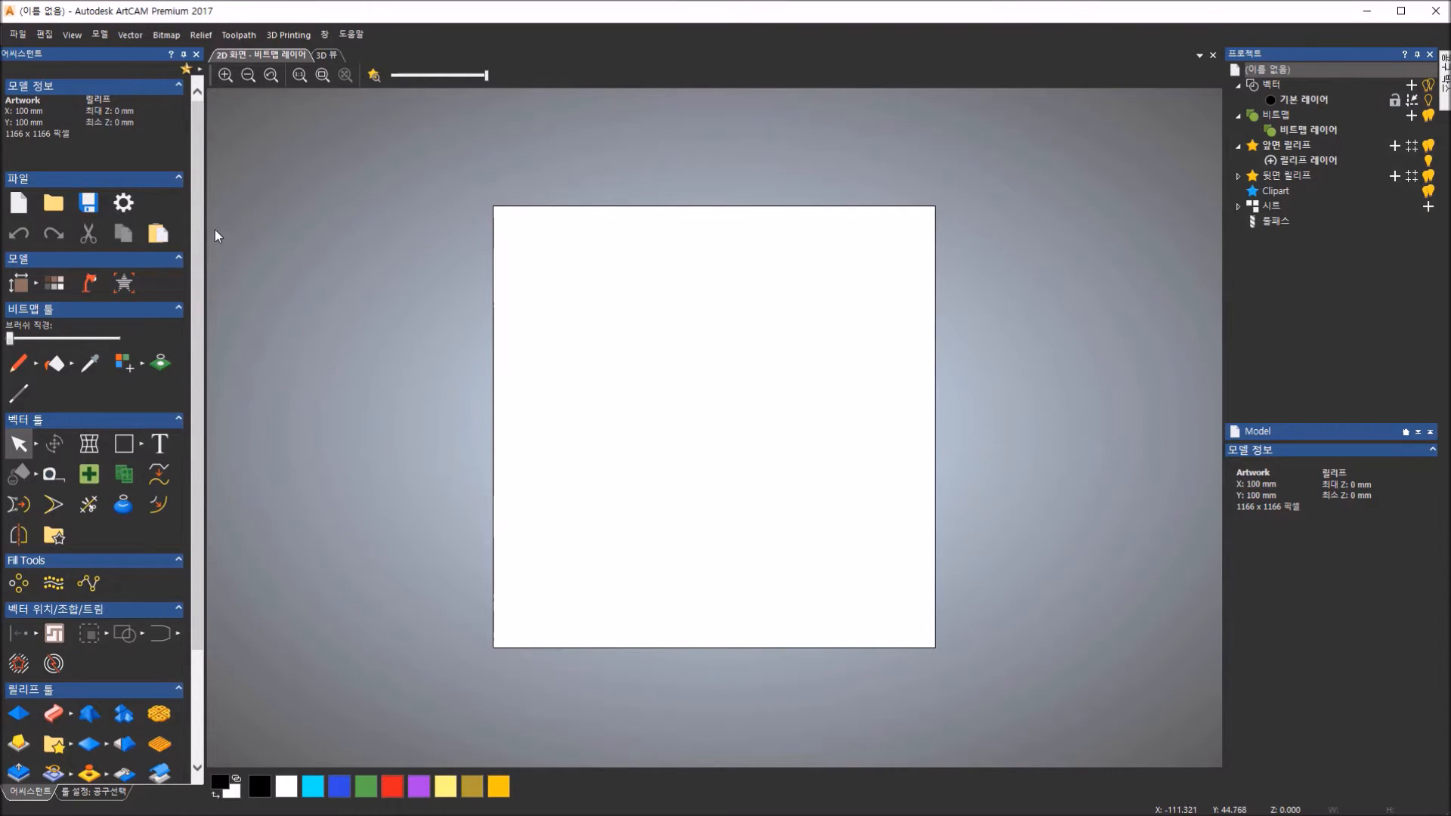
pyautogui.moveTo(205, 227); pyautogui.dragTo(235, 227)
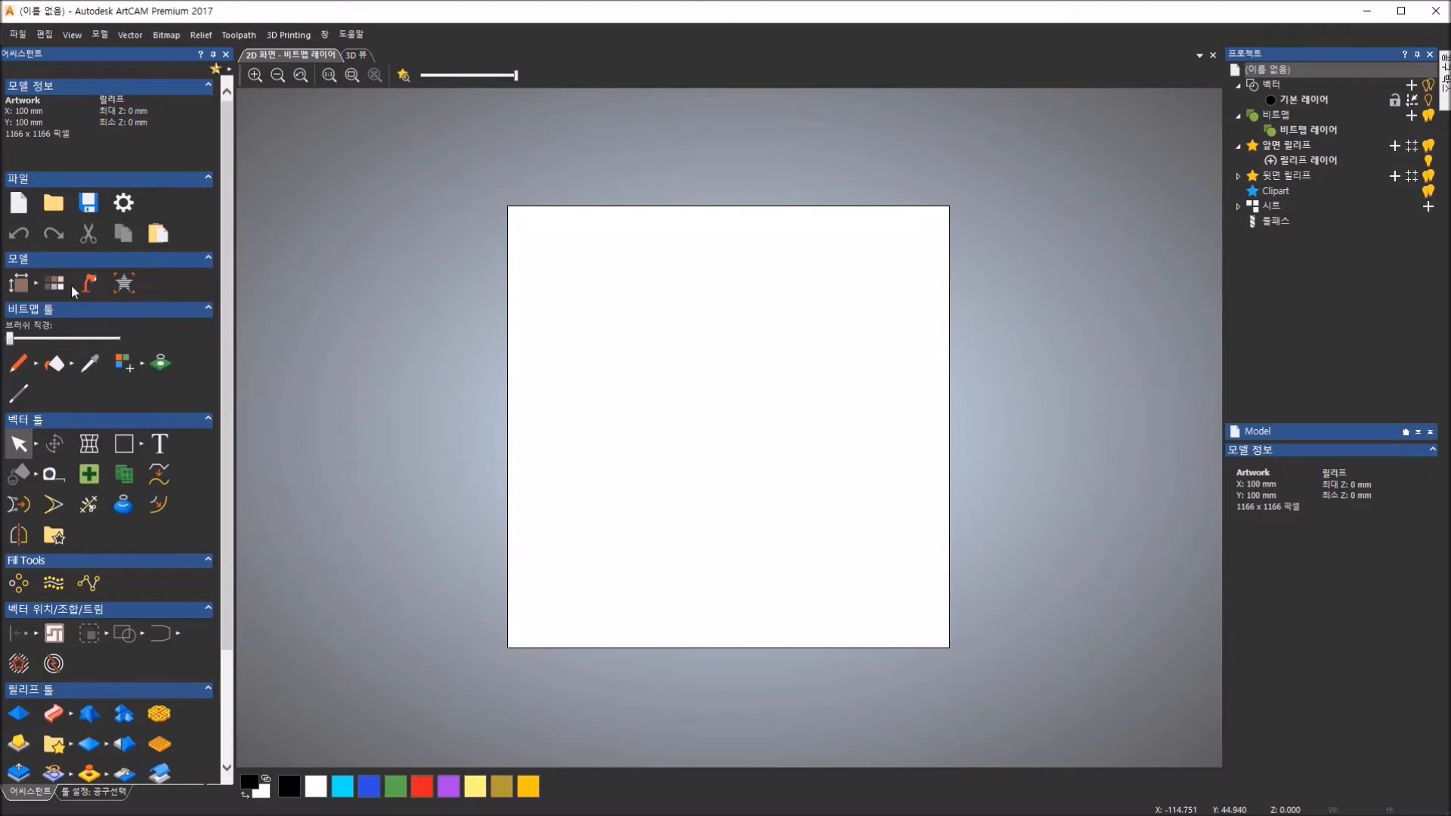
# - Examine the additional tools grouped under the model size, bitmap pencil and vector selection tools
pyautogui.click(34, 284)
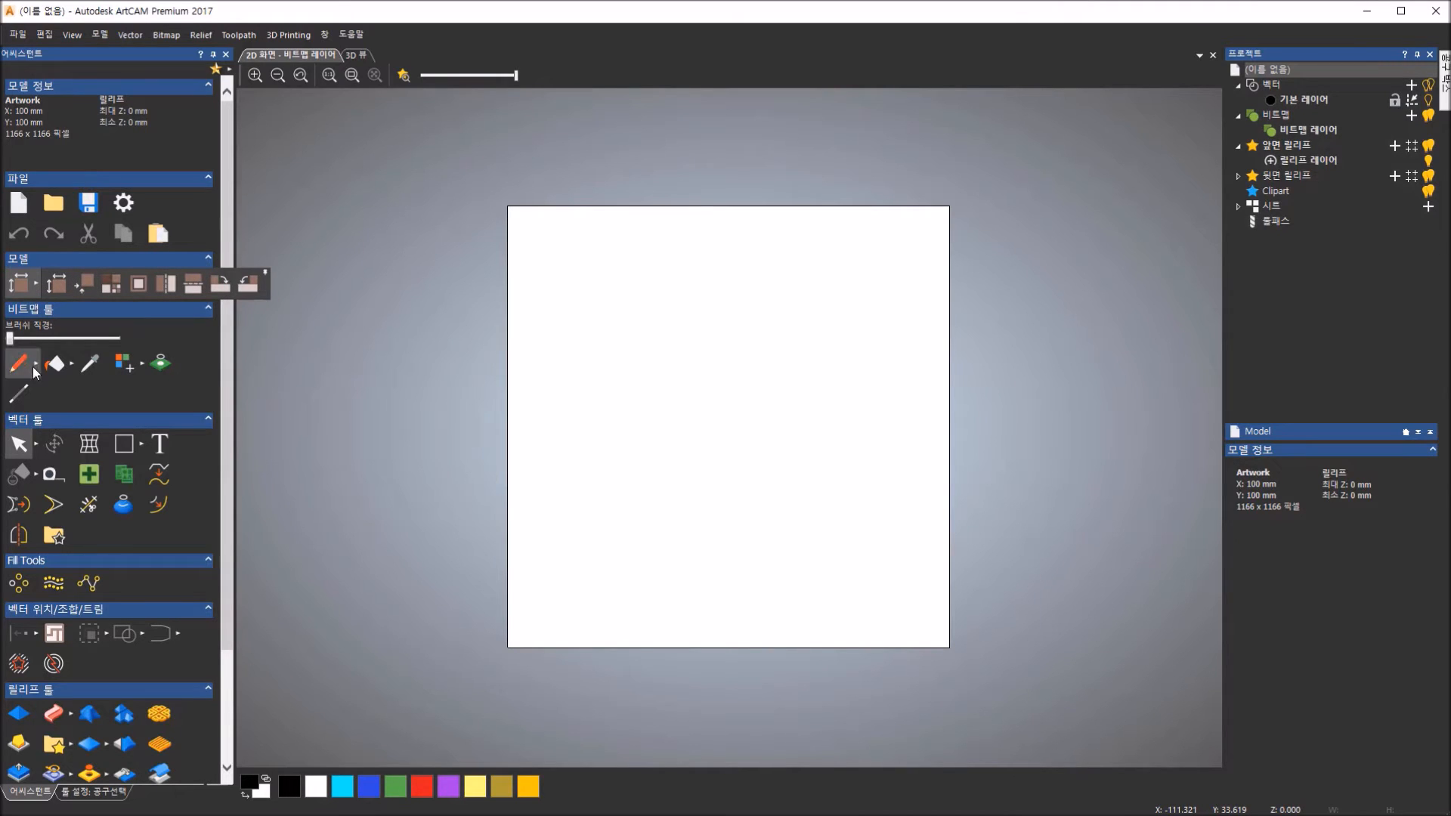
pyautogui.moveTo(36, 372)
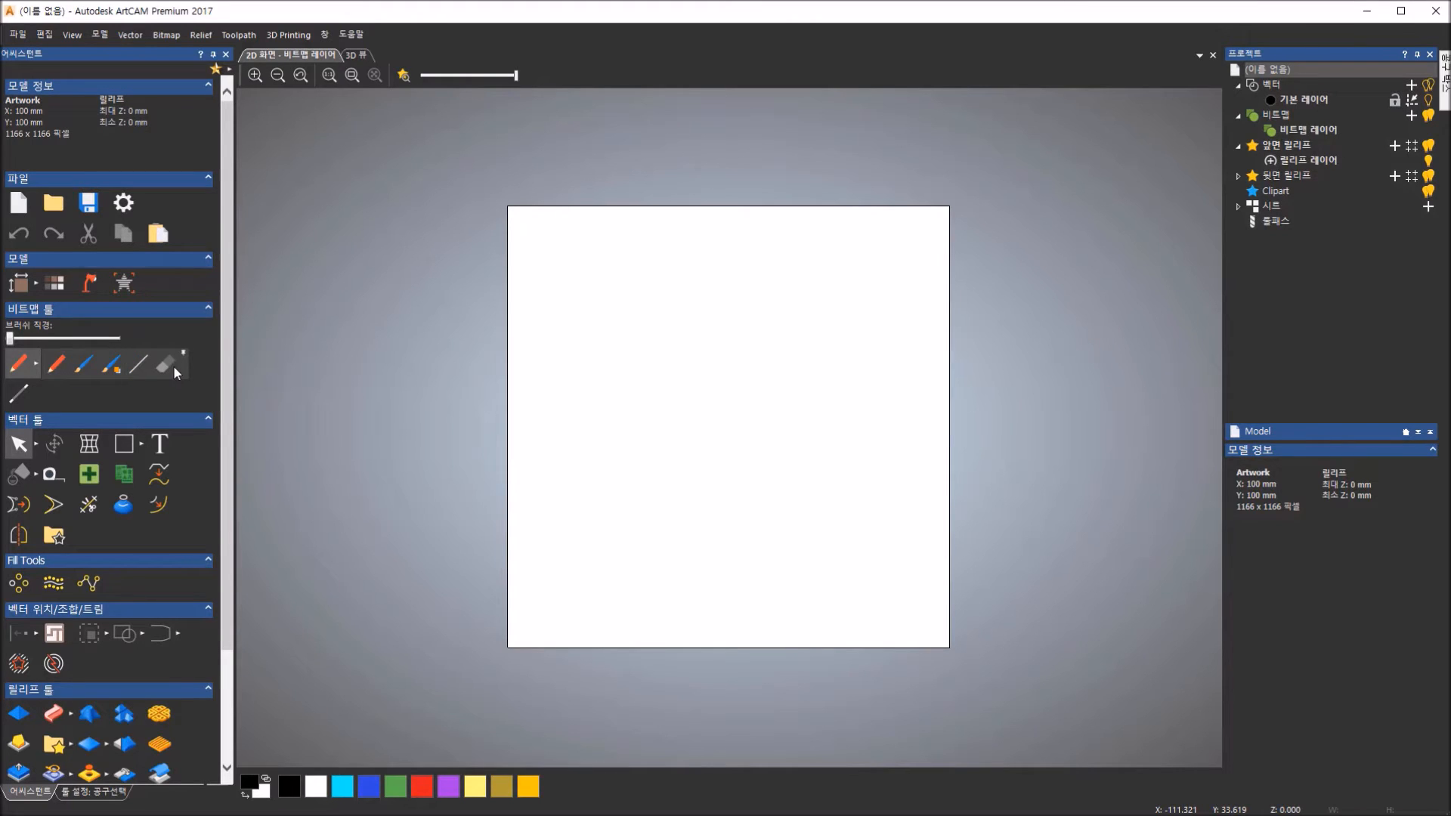
pyautogui.moveTo(36, 446)
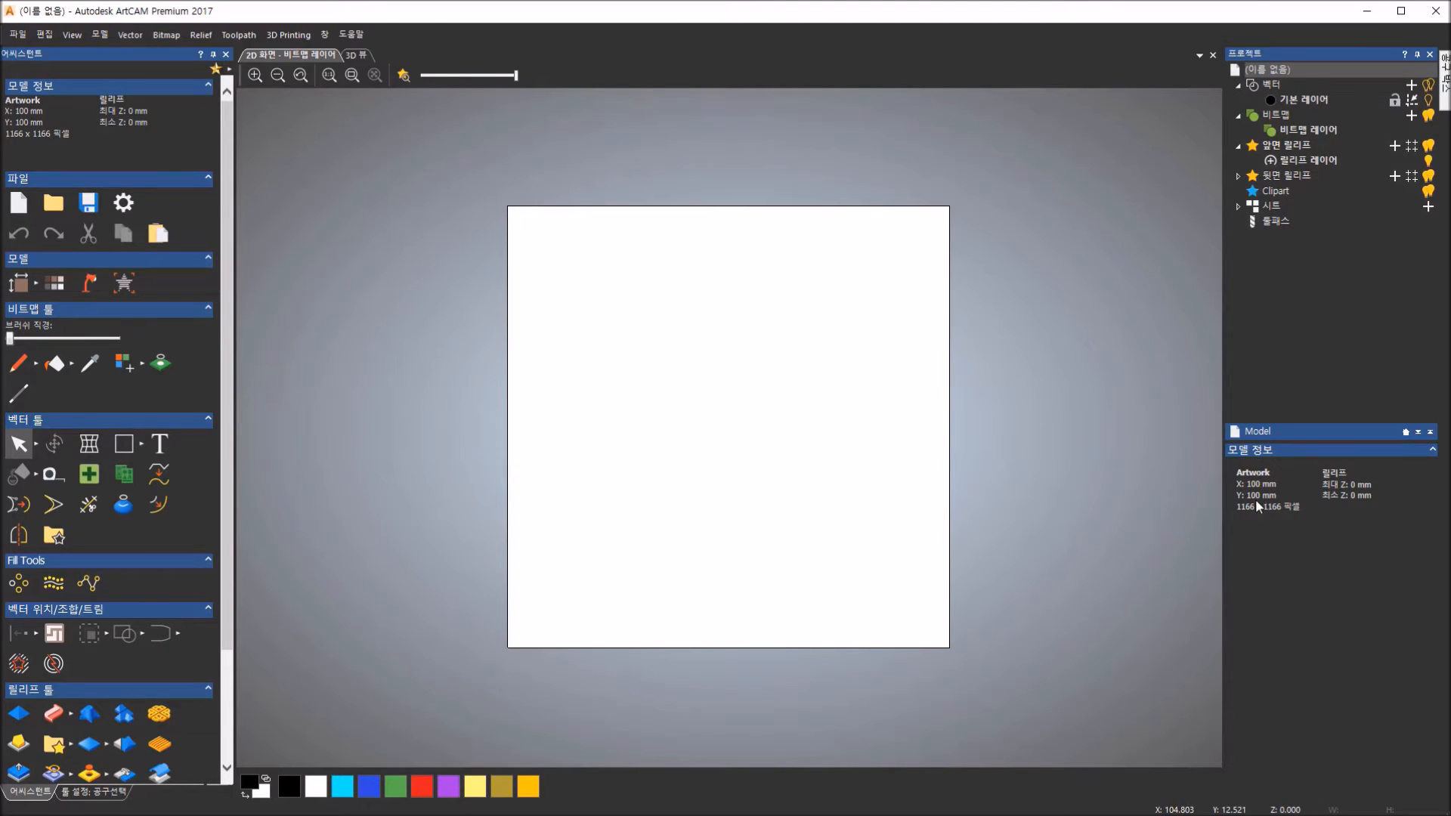
# - Check the blank model in the 3D view and return to the 2D bitmap layer view
pyautogui.click(360, 57)
pyautogui.click(310, 55)
pyautogui.click(361, 55)
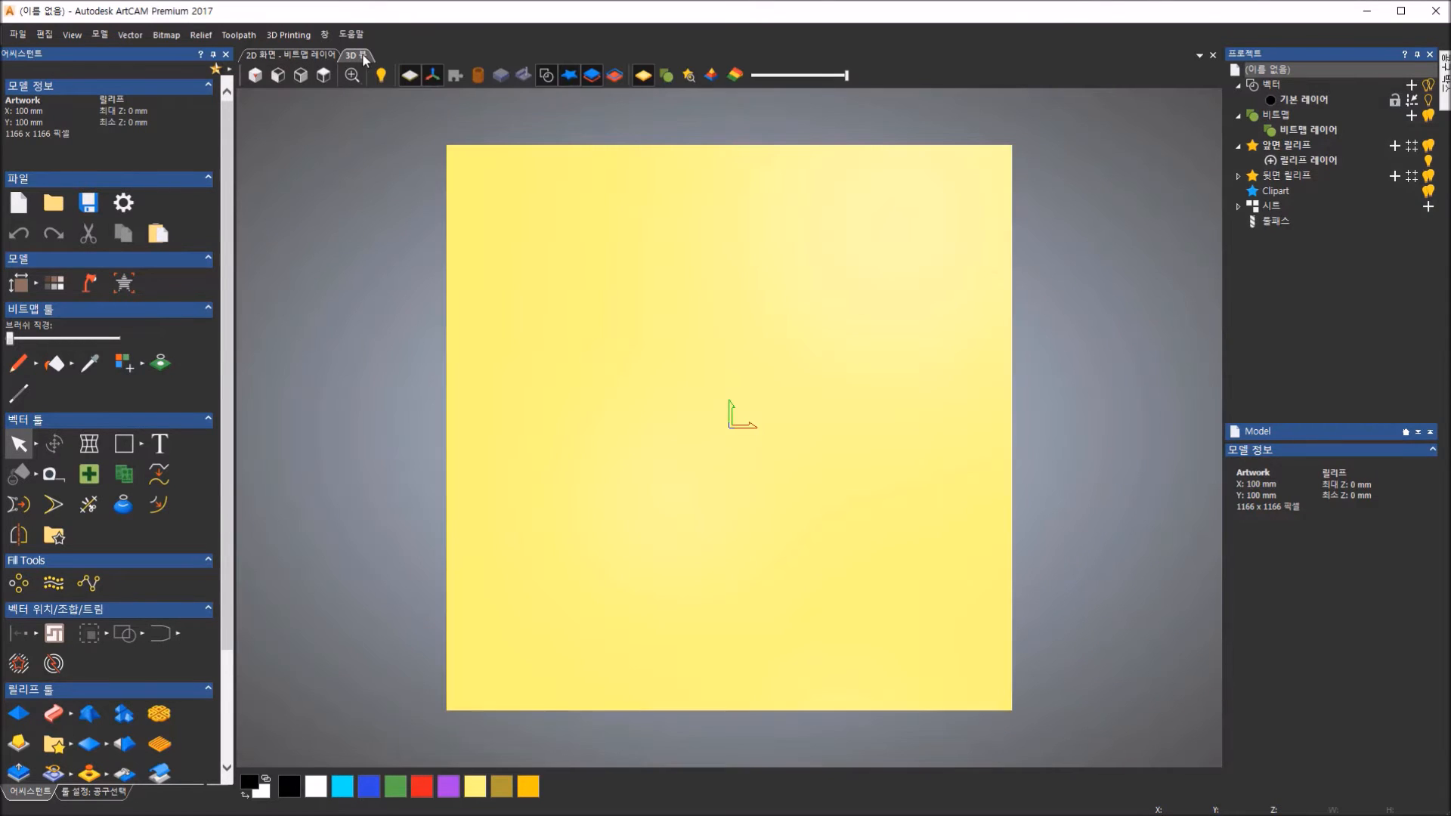
pyautogui.click(280, 54)
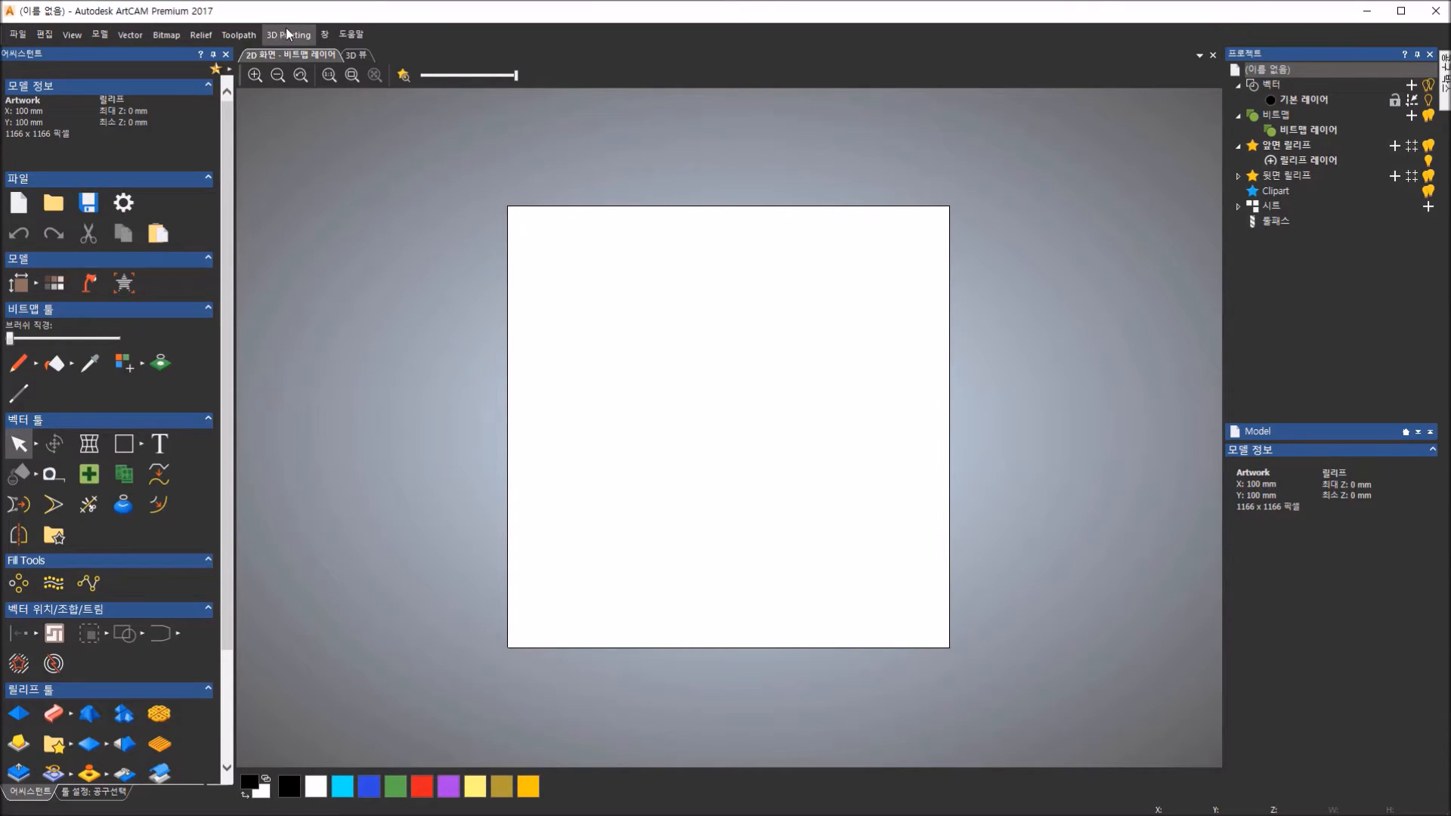
# - Cascade the 2D and 3D windows, offset the 2D window from the 3D view, and bring the 2D window to the front
pyautogui.click(325, 34)
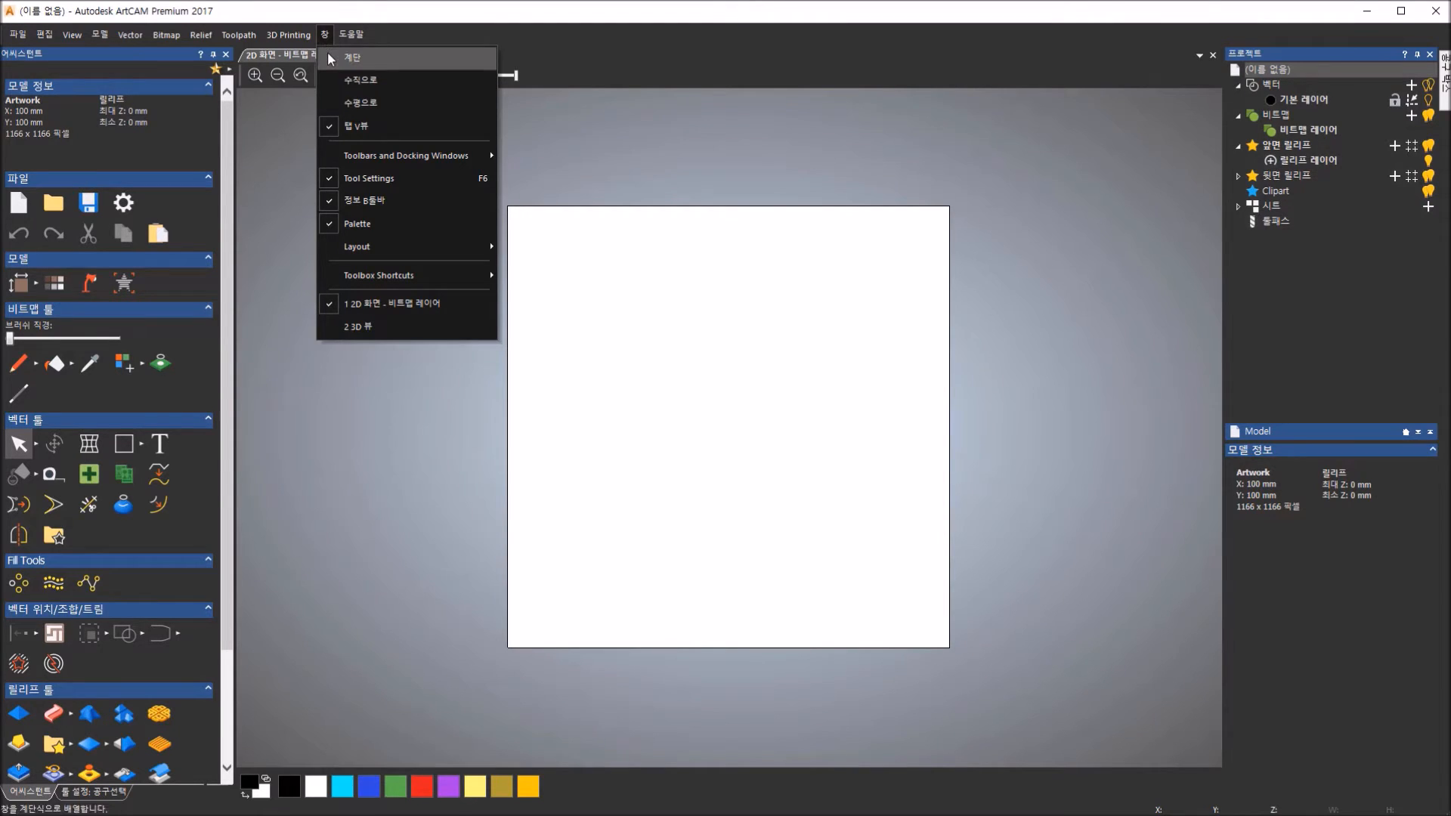
pyautogui.click(330, 56)
pyautogui.moveTo(338, 82); pyautogui.dragTo(417, 232)
pyautogui.click(410, 157)
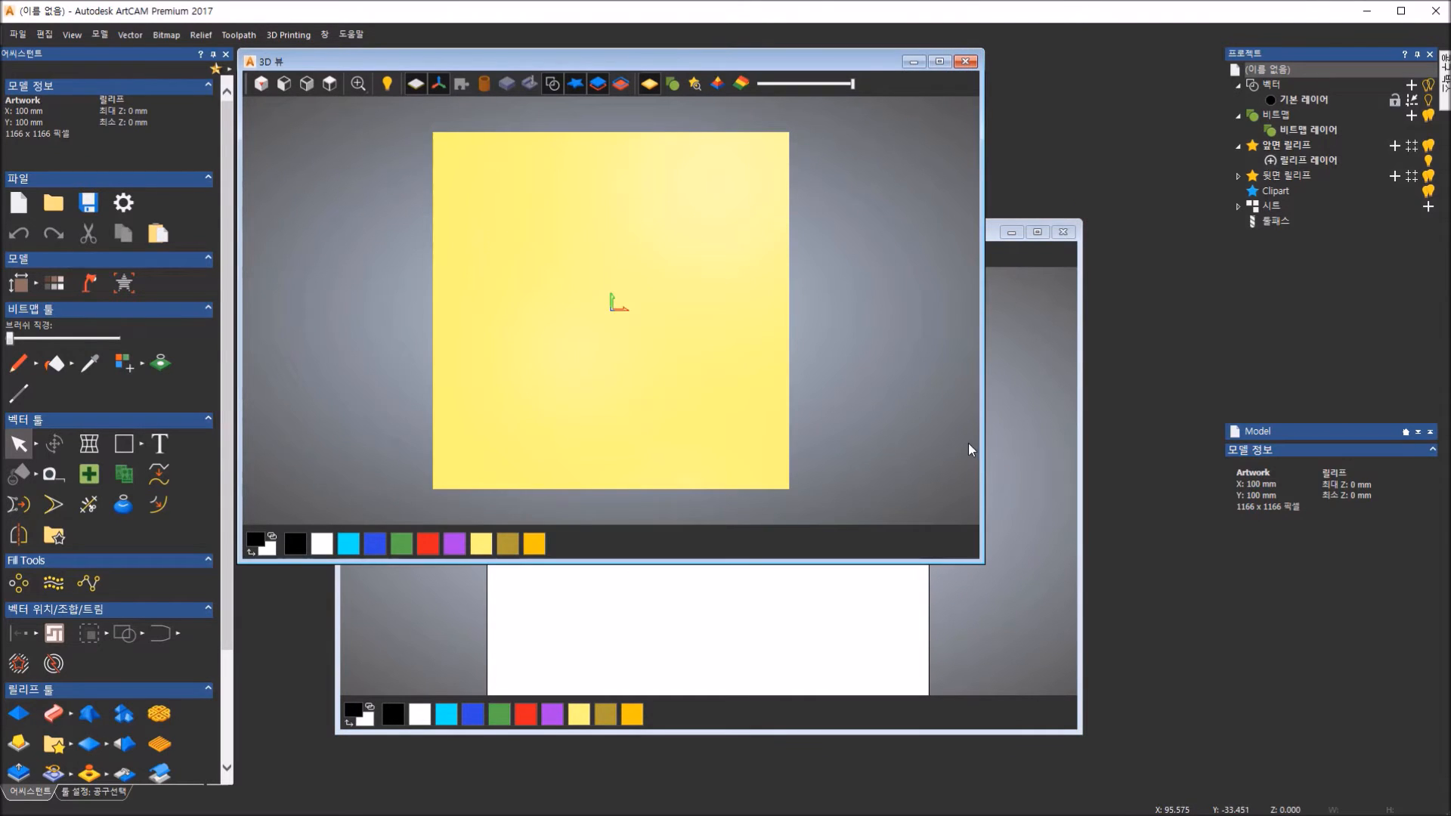
pyautogui.click(1008, 481)
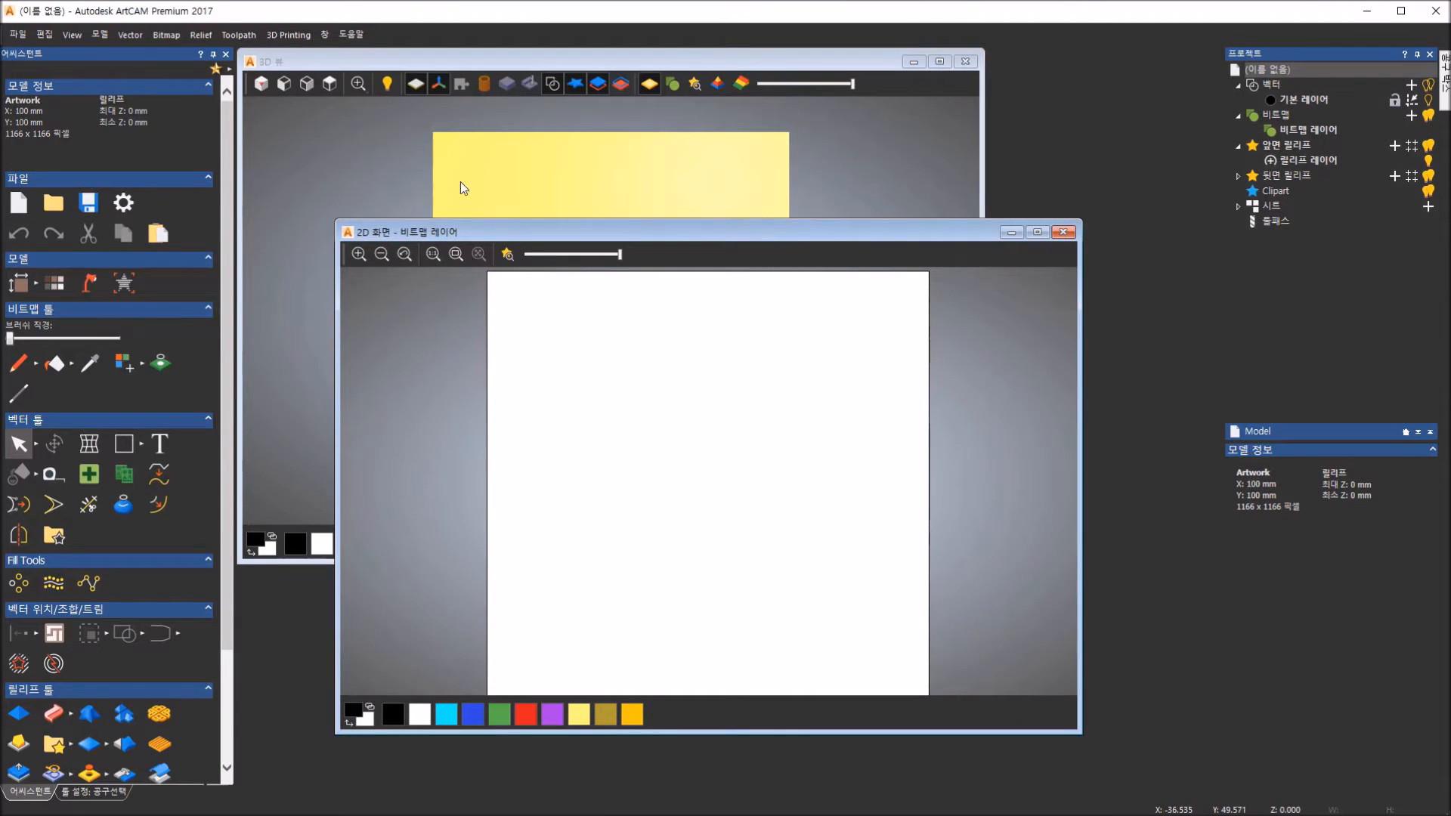
# - Tile the 2D and 3D windows vertically side by side and switch the active window between them, ending on the 3D view
pyautogui.click(324, 34)
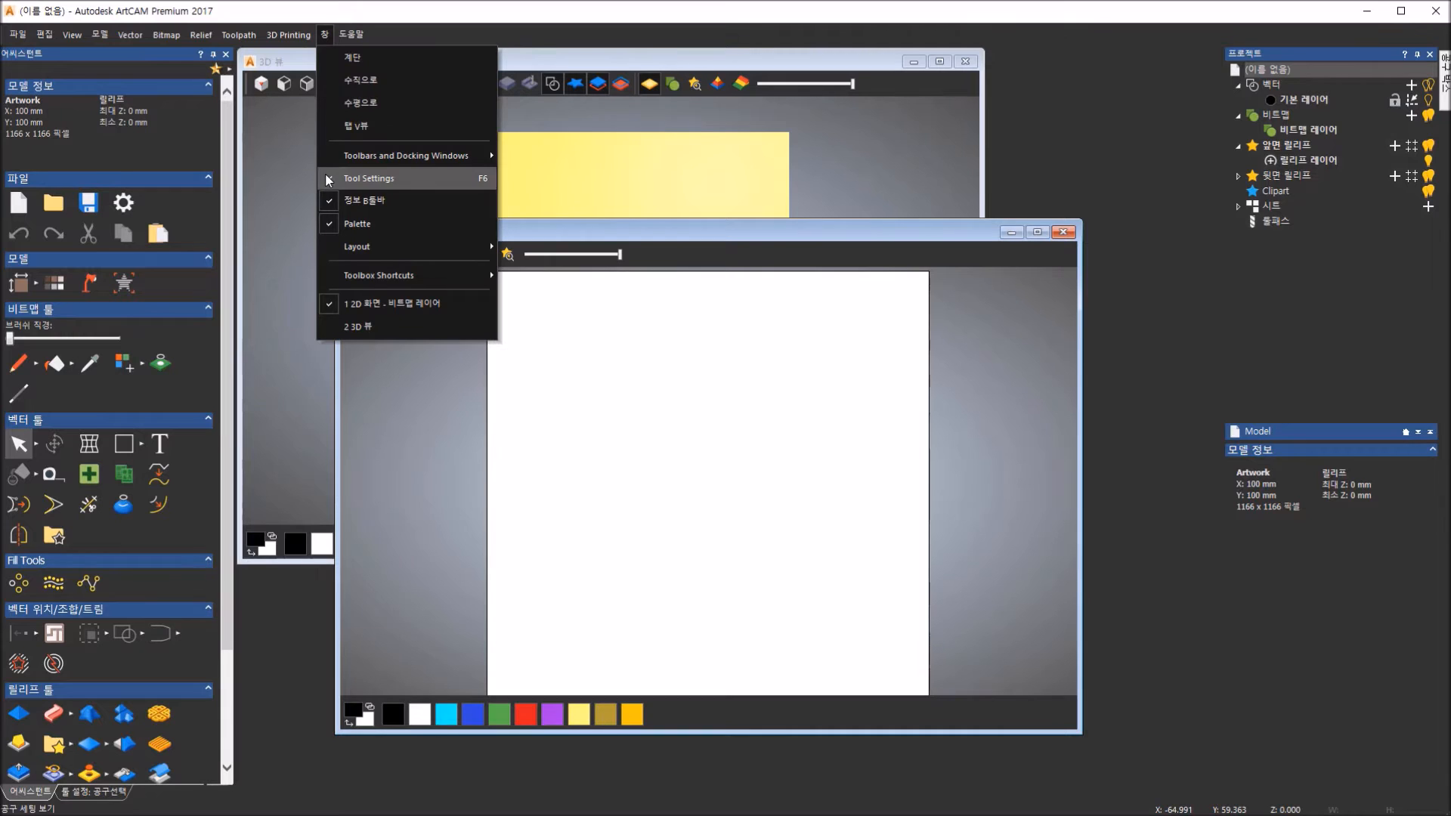
pyautogui.click(359, 82)
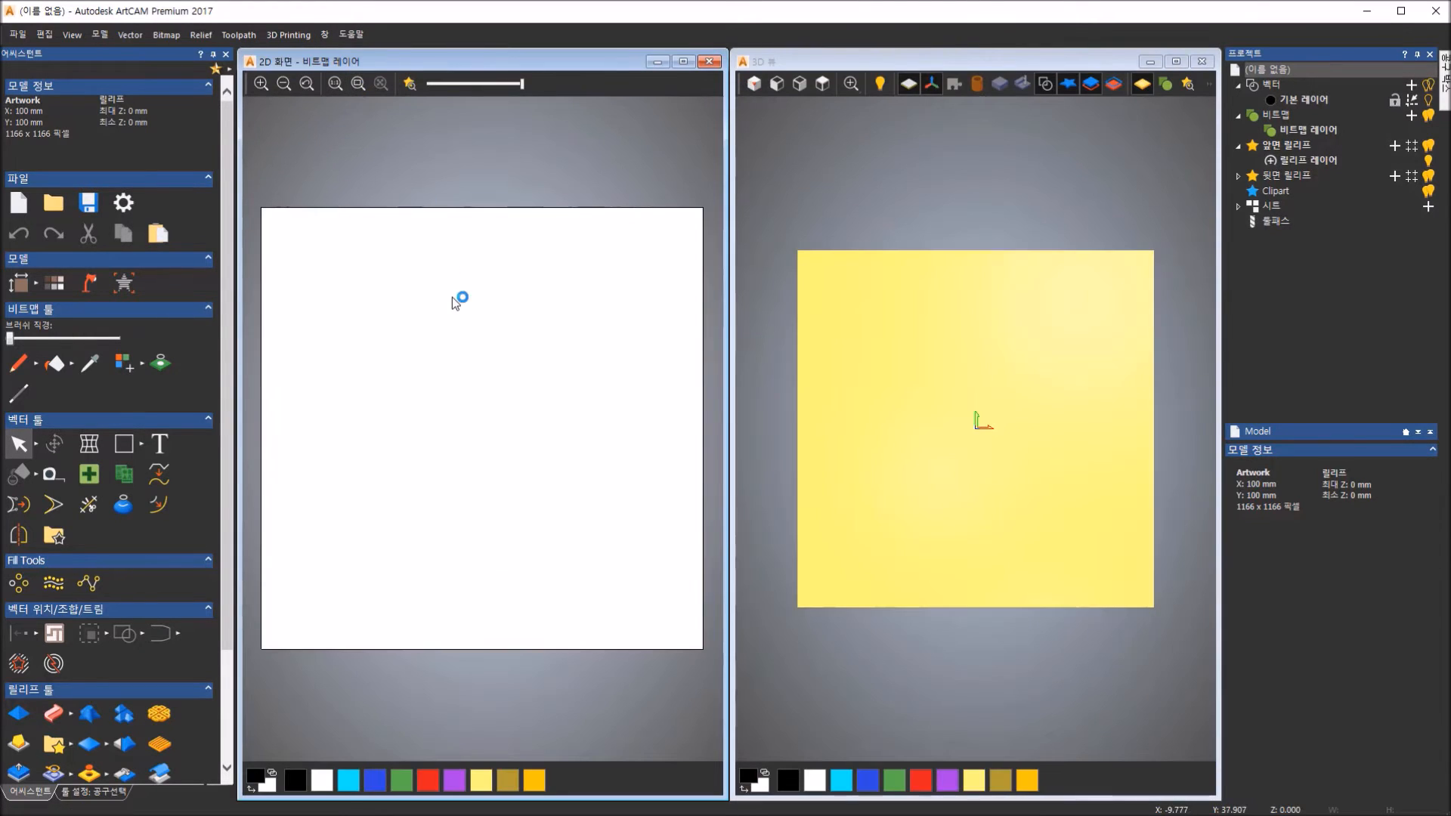
pyautogui.click(831, 310)
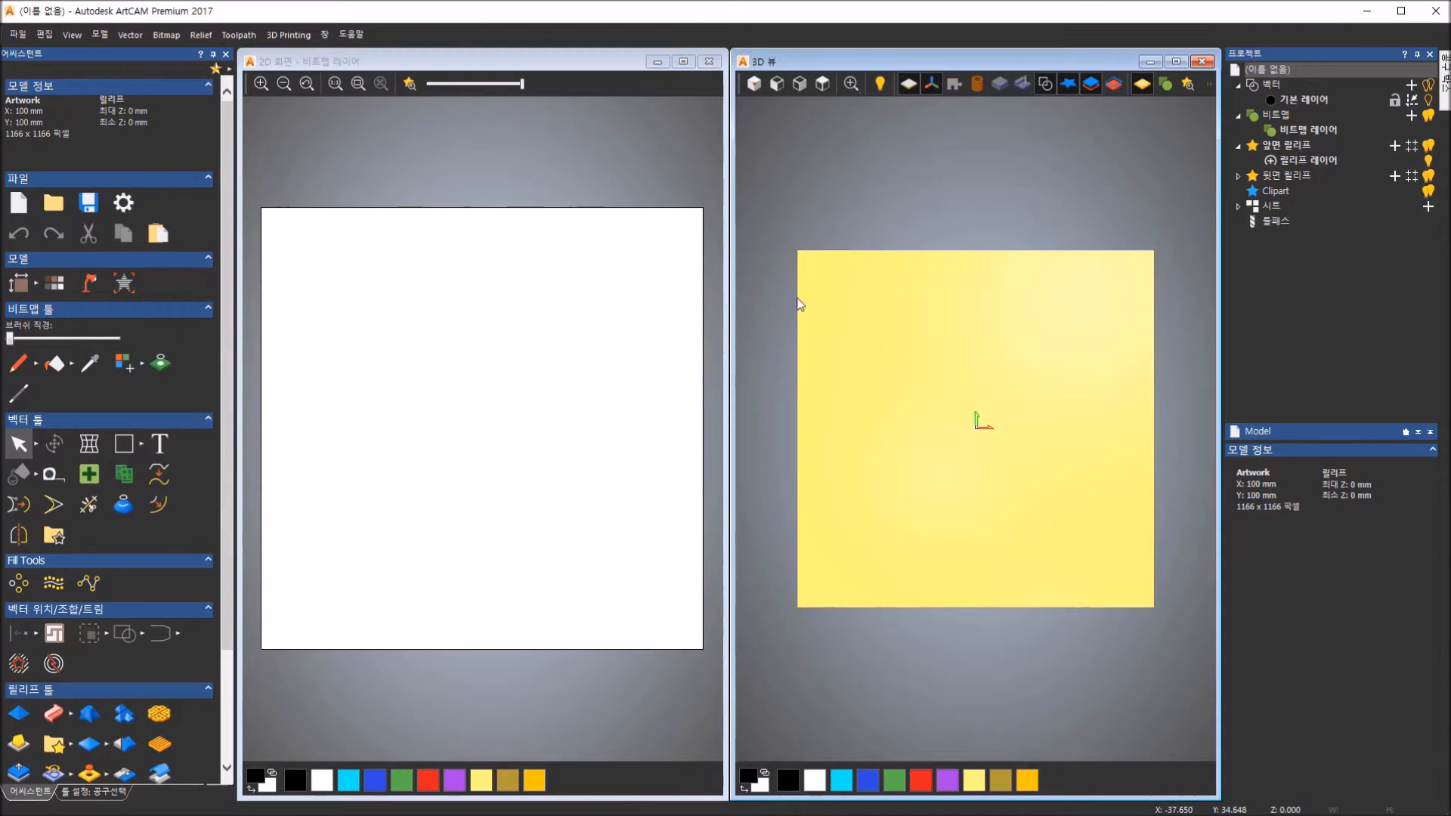
pyautogui.click(641, 283)
pyautogui.click(891, 287)
# - Tile the 2D and 3D windows horizontally, one above the other, and make the 2D bitmap layer window active
pyautogui.click(324, 34)
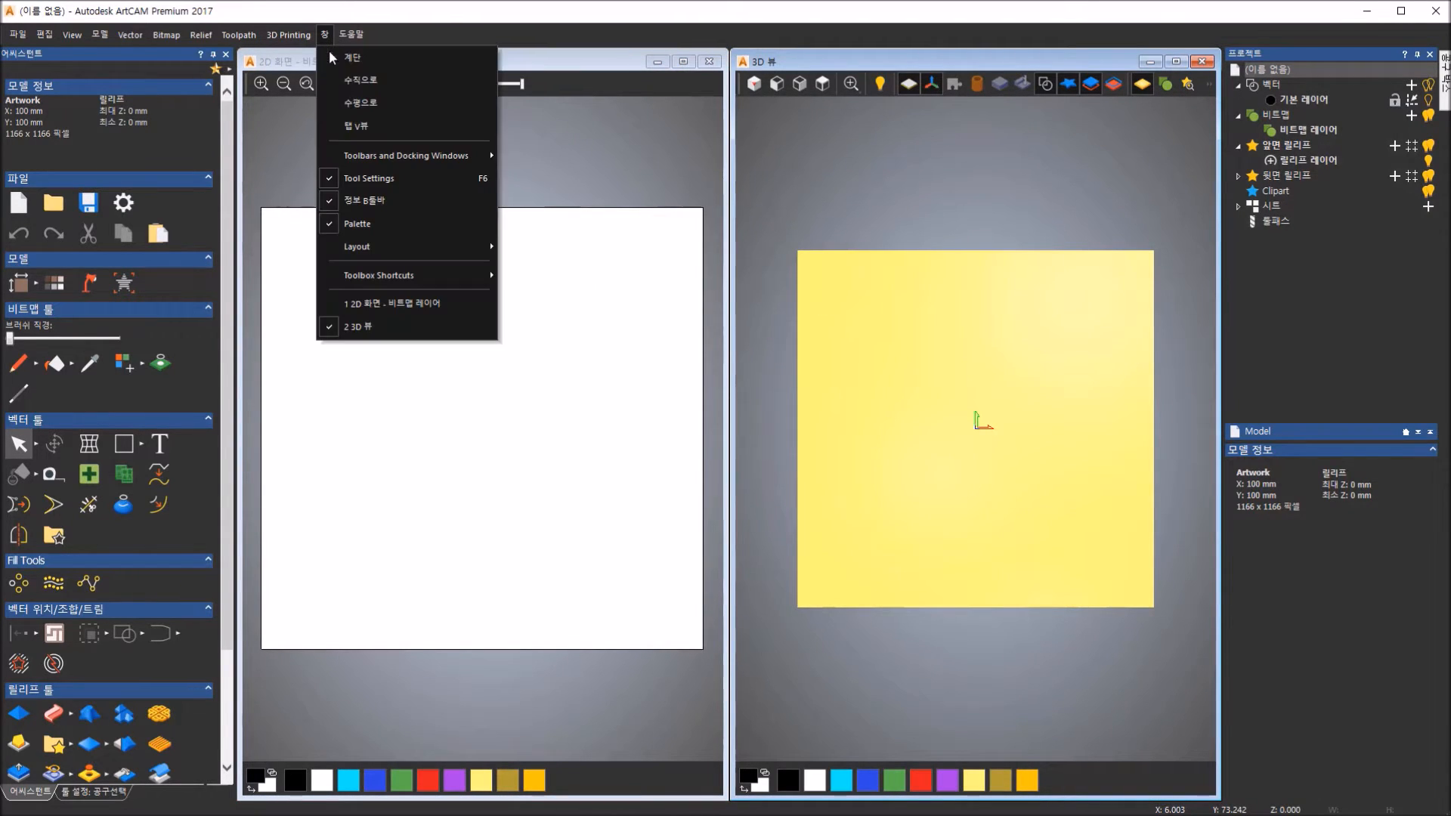
pyautogui.click(338, 103)
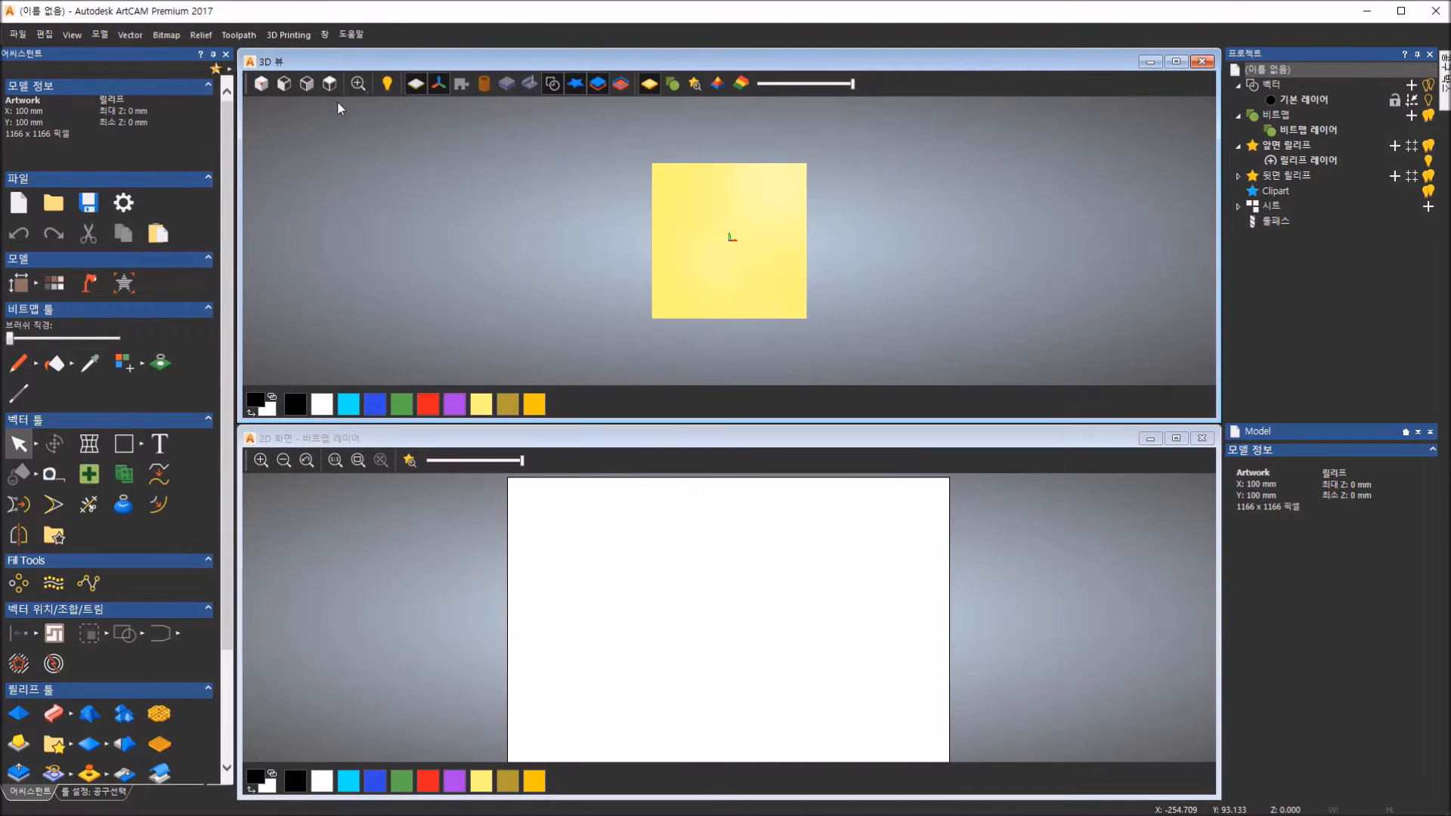
pyautogui.click(553, 571)
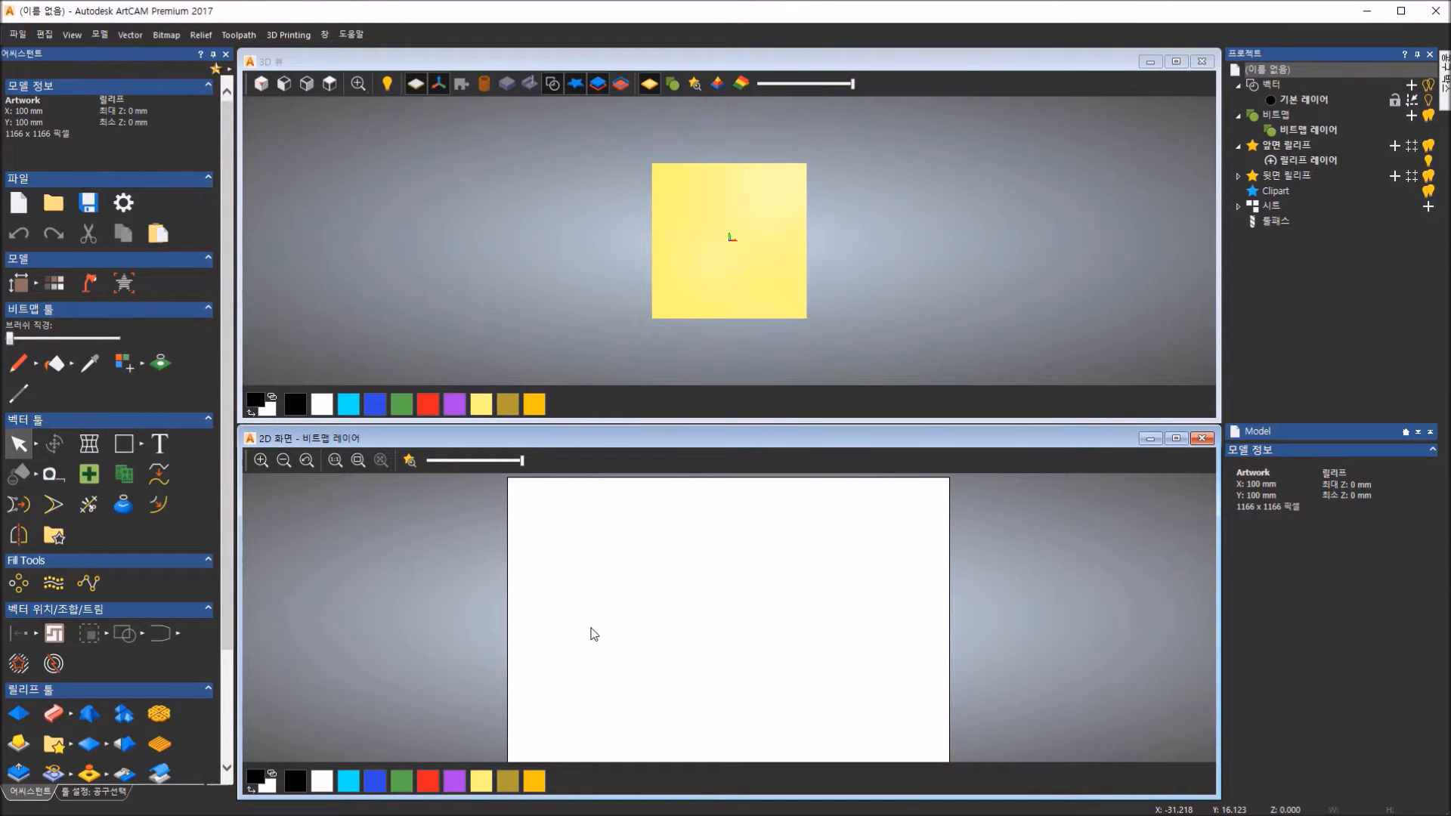
# - Switch between the full-size 2D view, the tiled windows and the full-size 3D view, returning to the 2D view
pyautogui.press('F2')
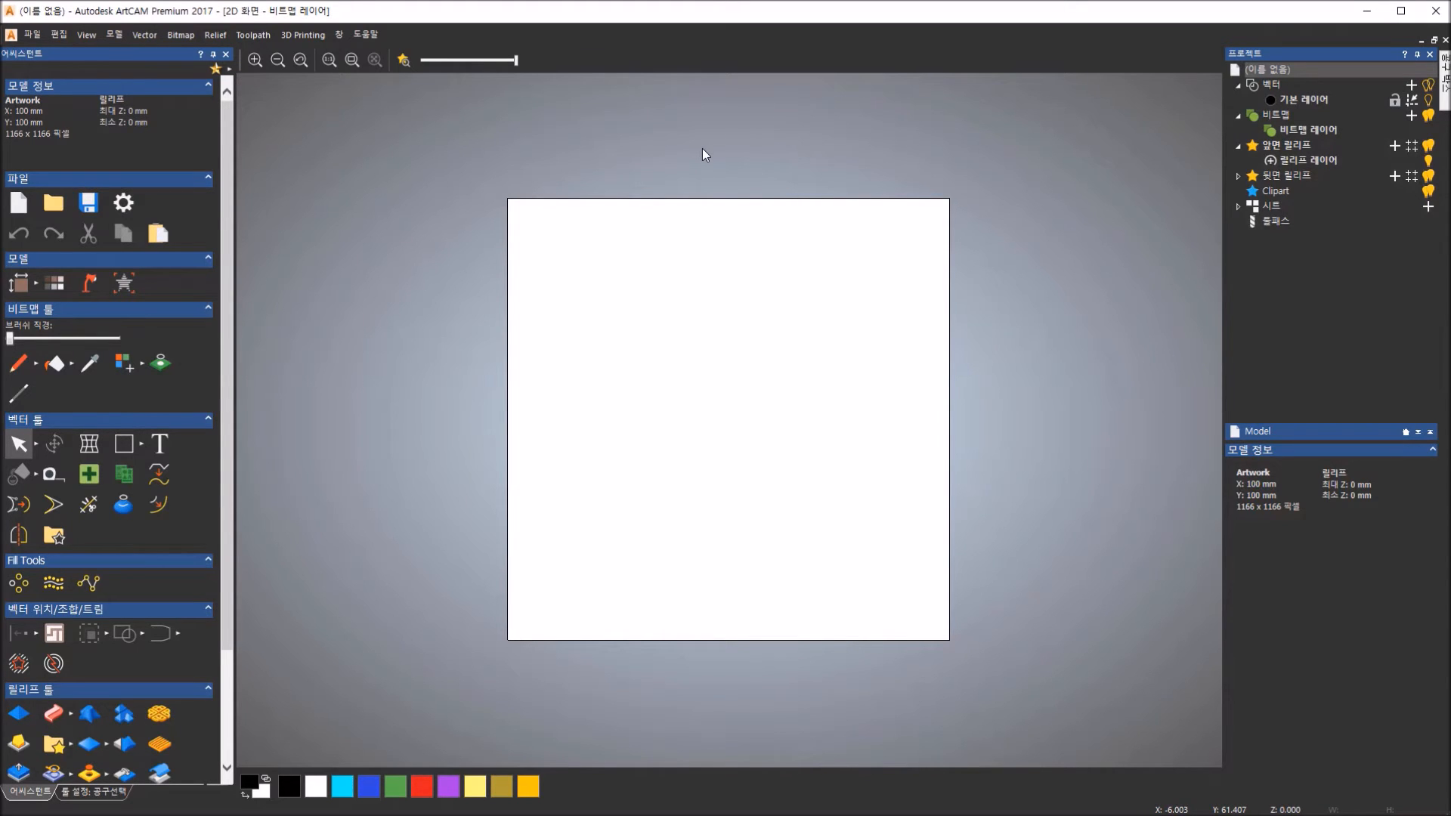
pyautogui.press('F4')
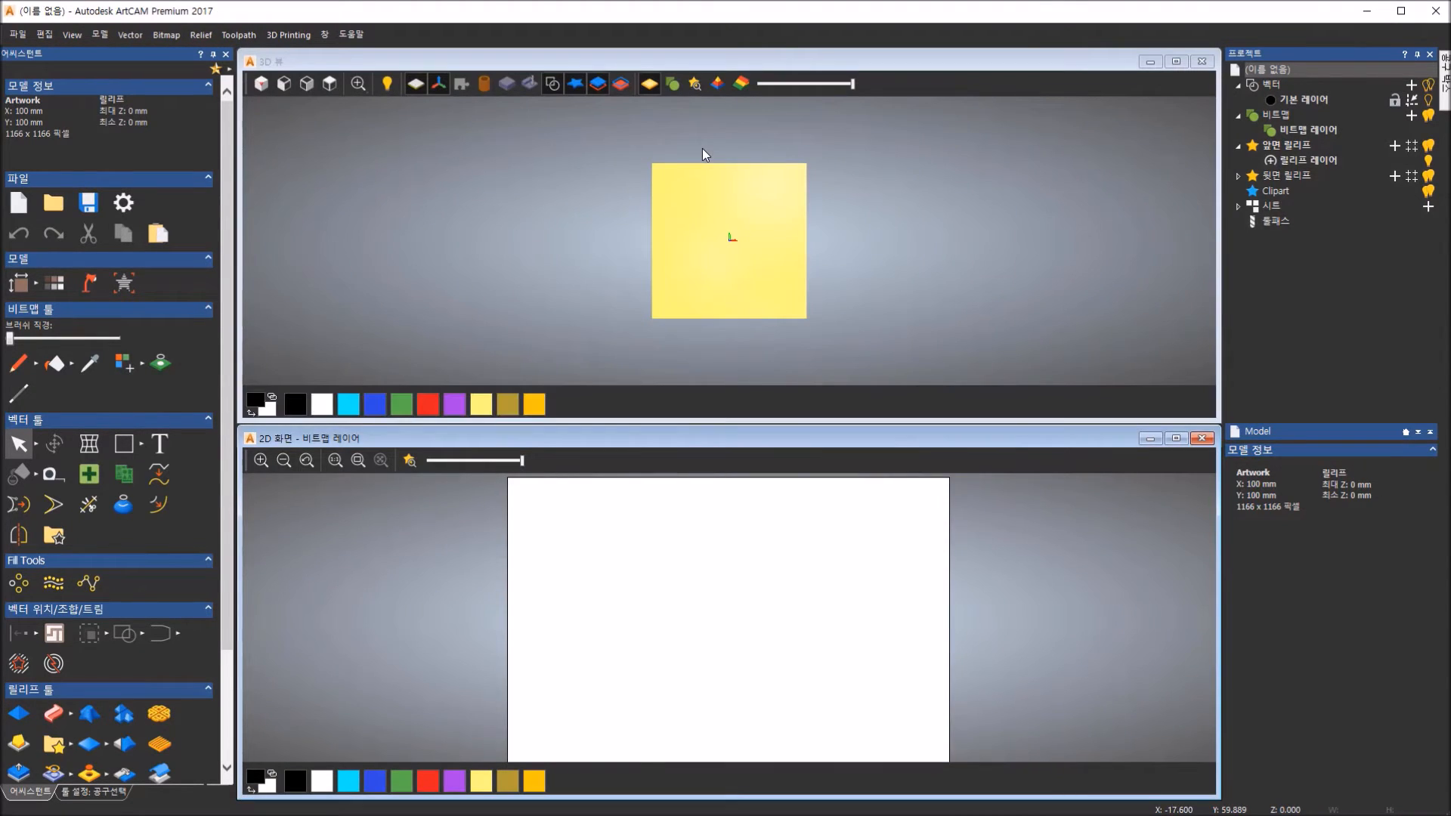
pyautogui.press('F3')
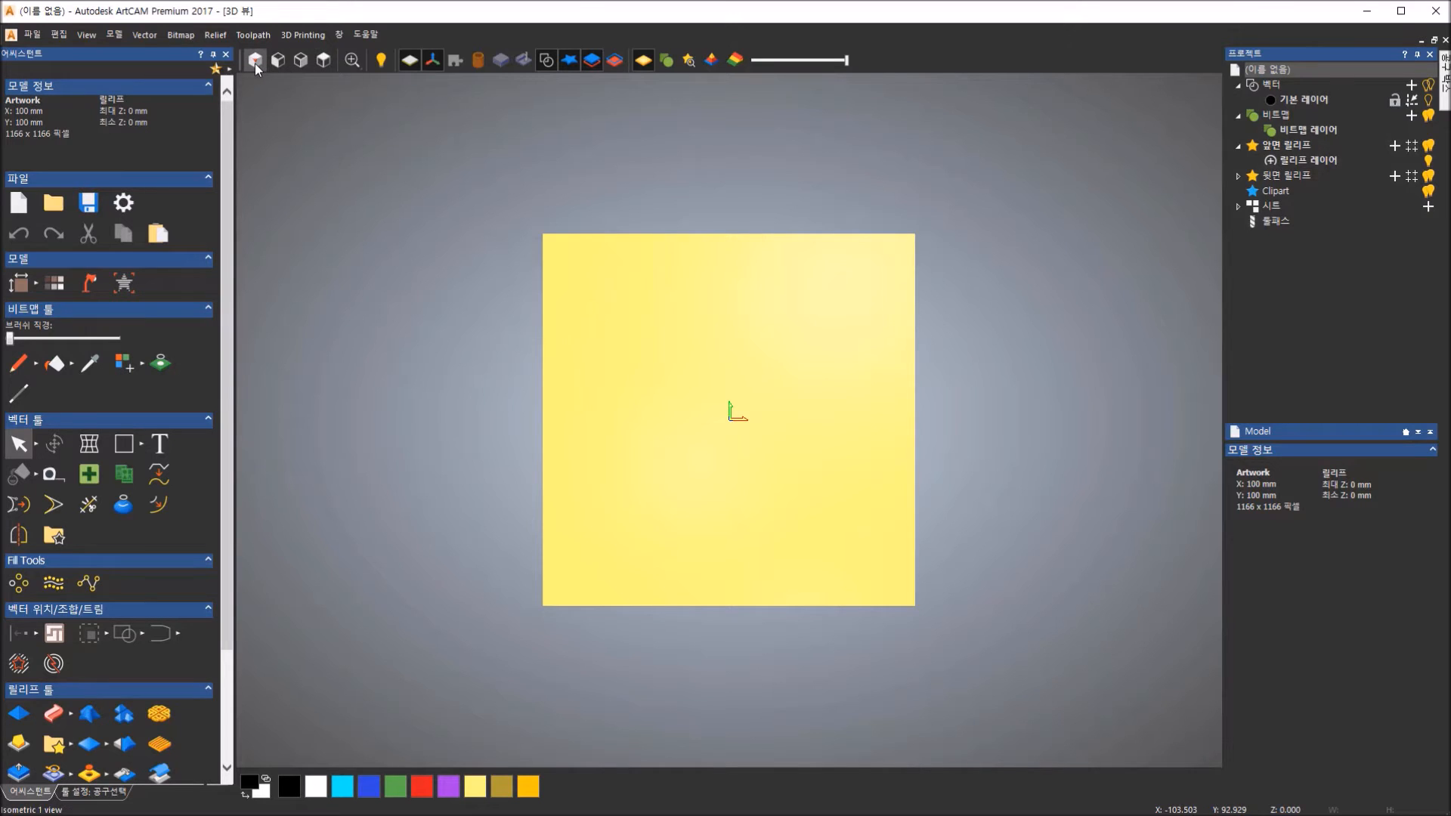
pyautogui.press('F2')
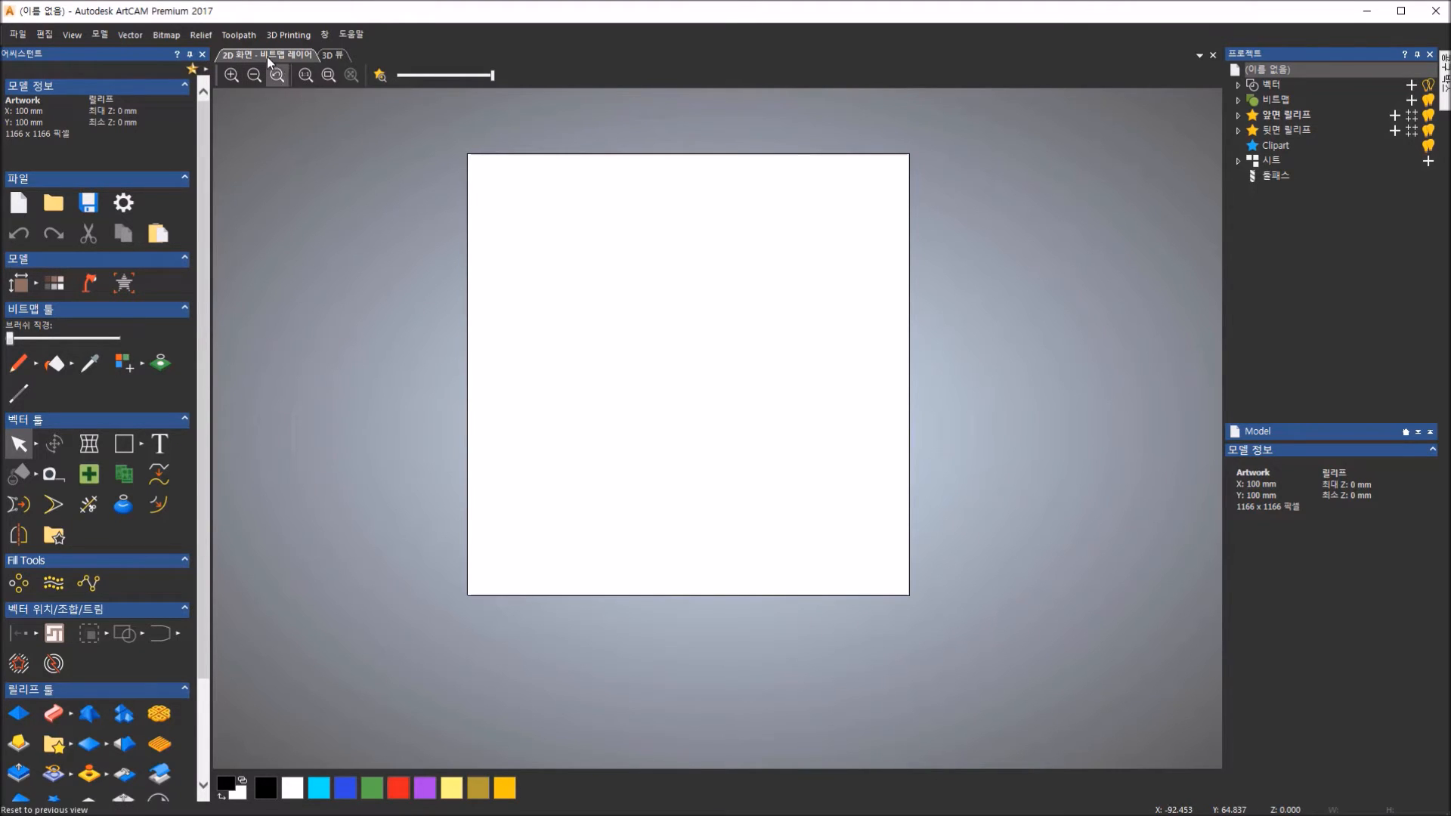
# - Try the 2D view's zoom in, zoom out and previous view functions, and finish by scaling to fit the model
pyautogui.click(232, 76)
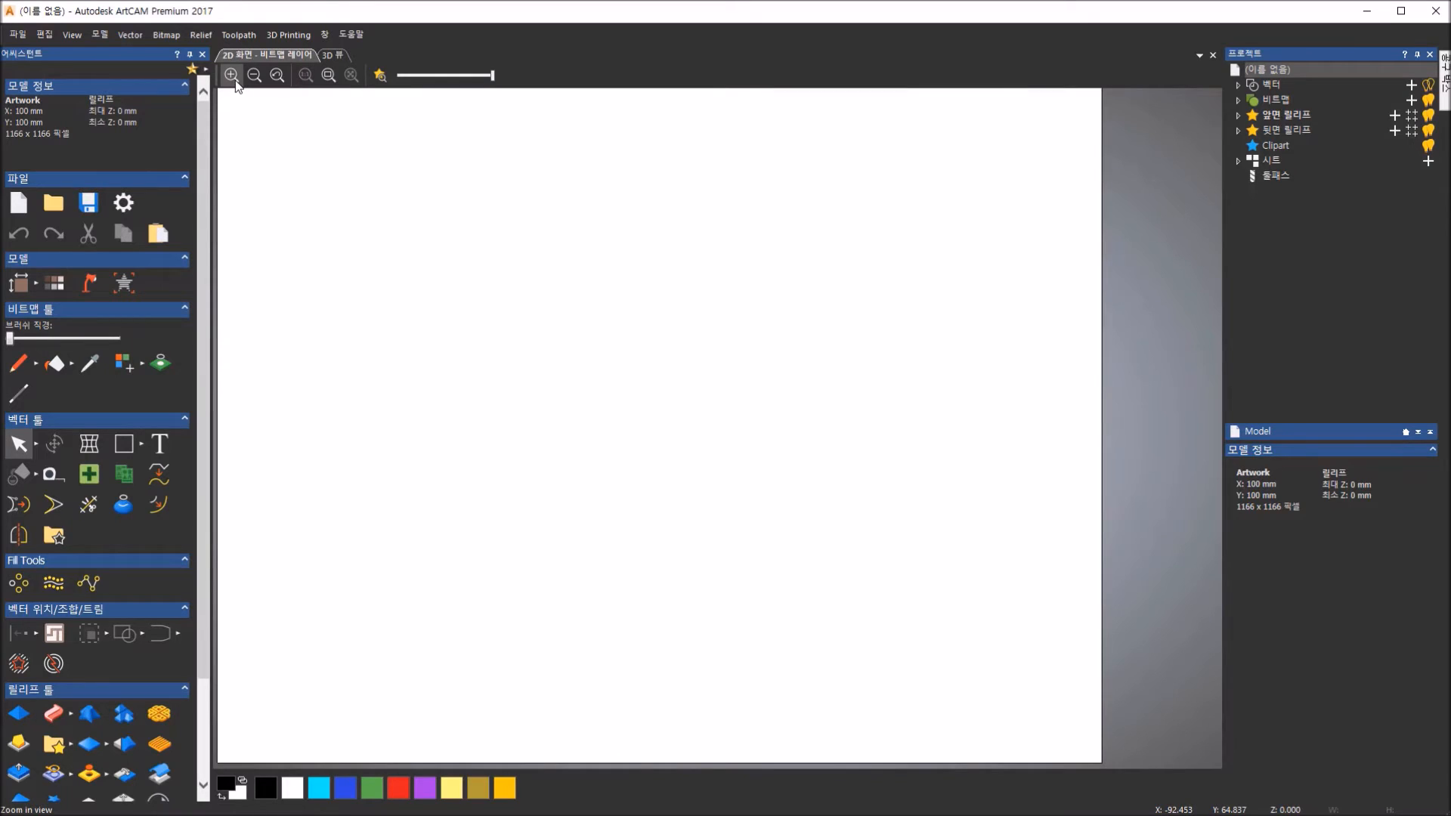
pyautogui.click(234, 81)
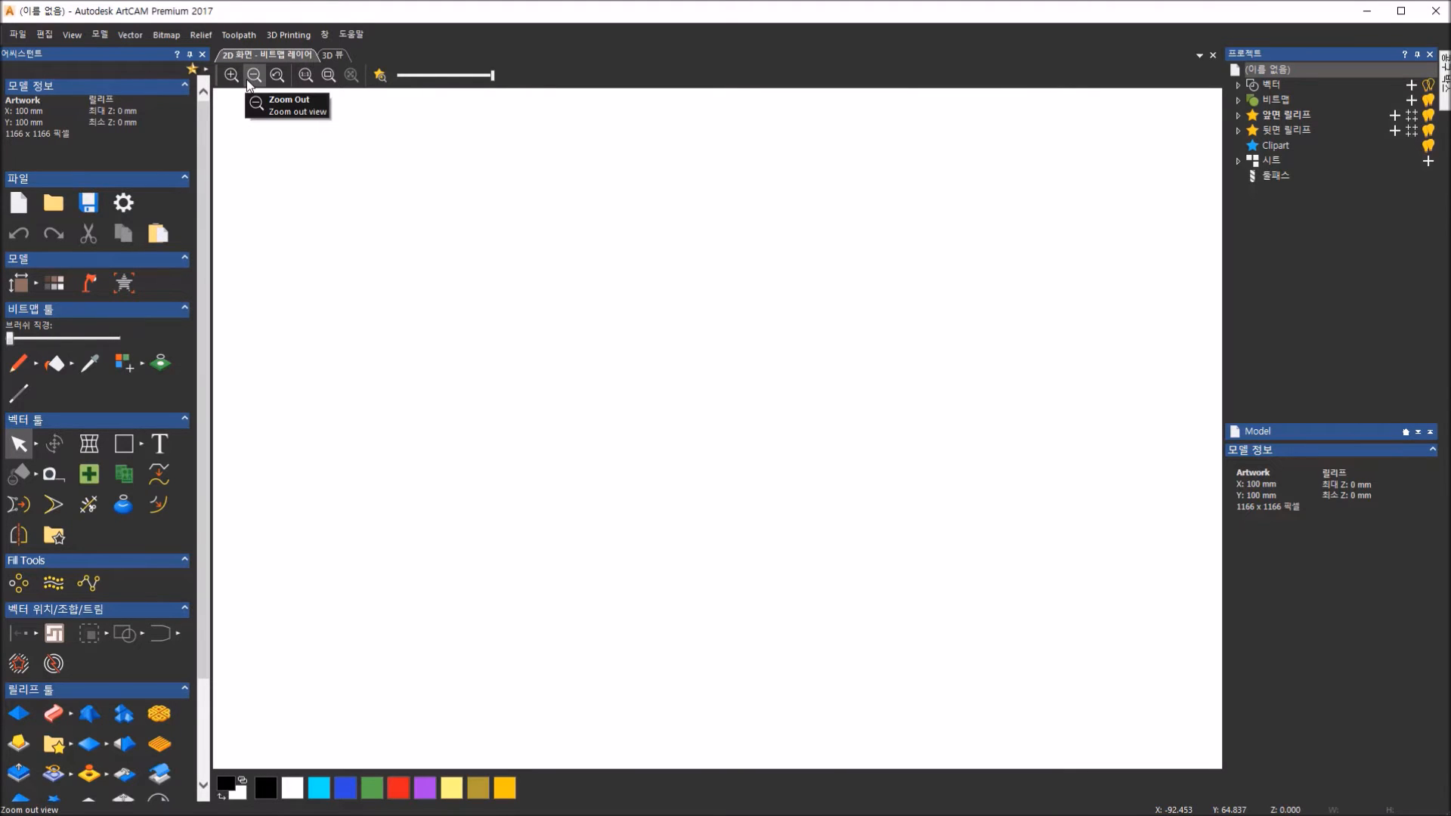
pyautogui.click(248, 79)
pyautogui.click(249, 80)
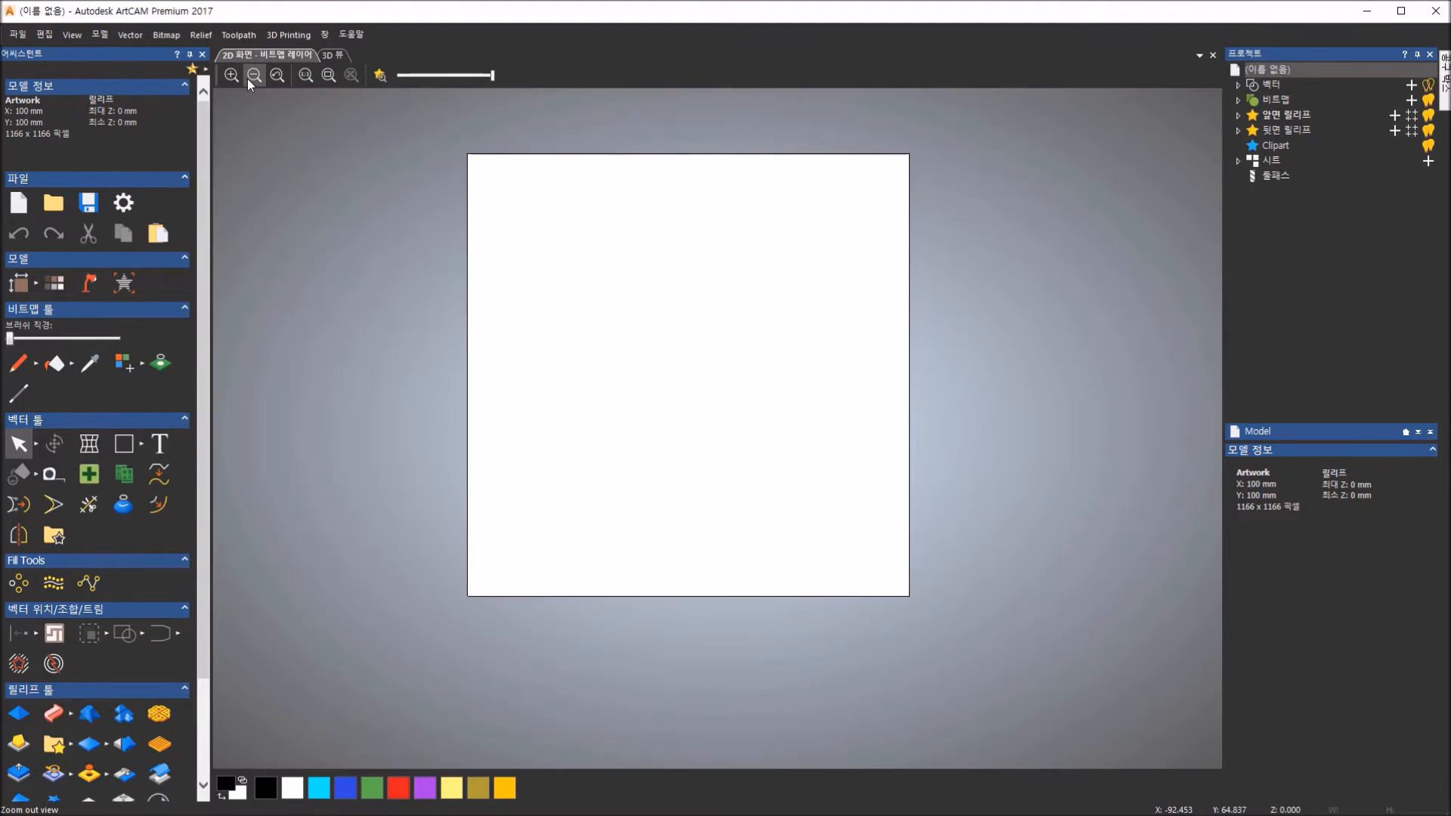
pyautogui.click(273, 80)
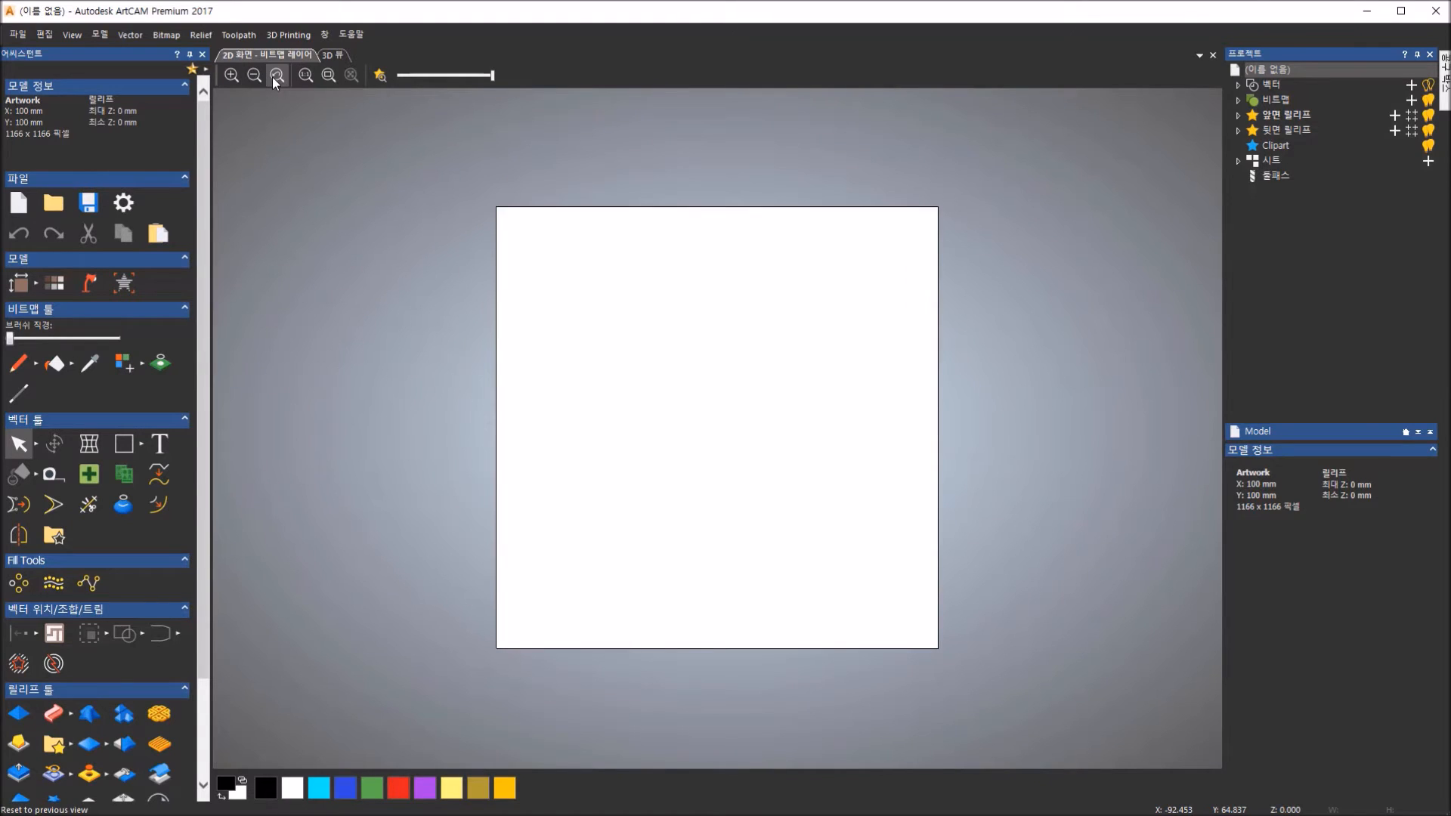
pyautogui.click(316, 74)
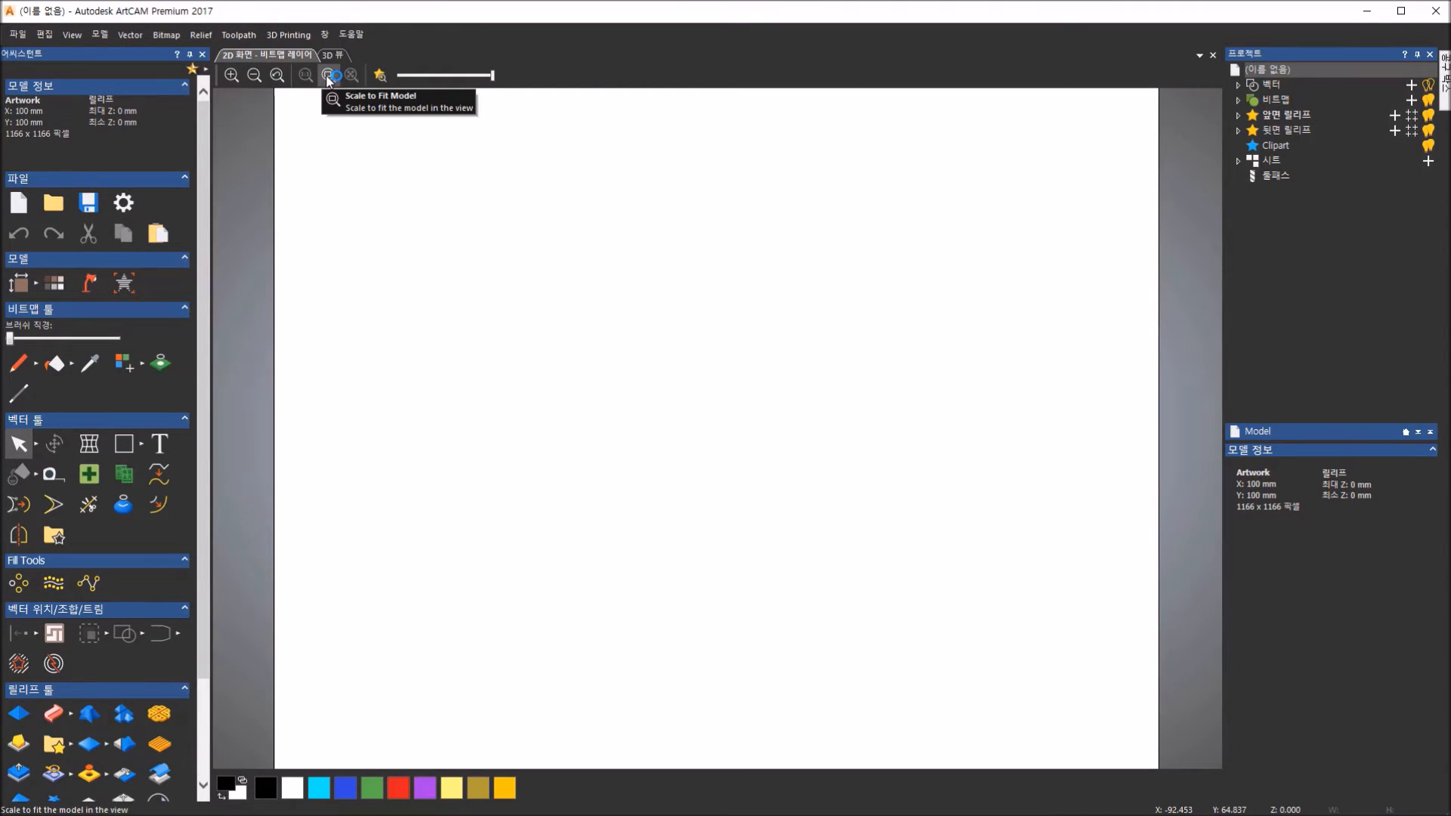
pyautogui.click(329, 77)
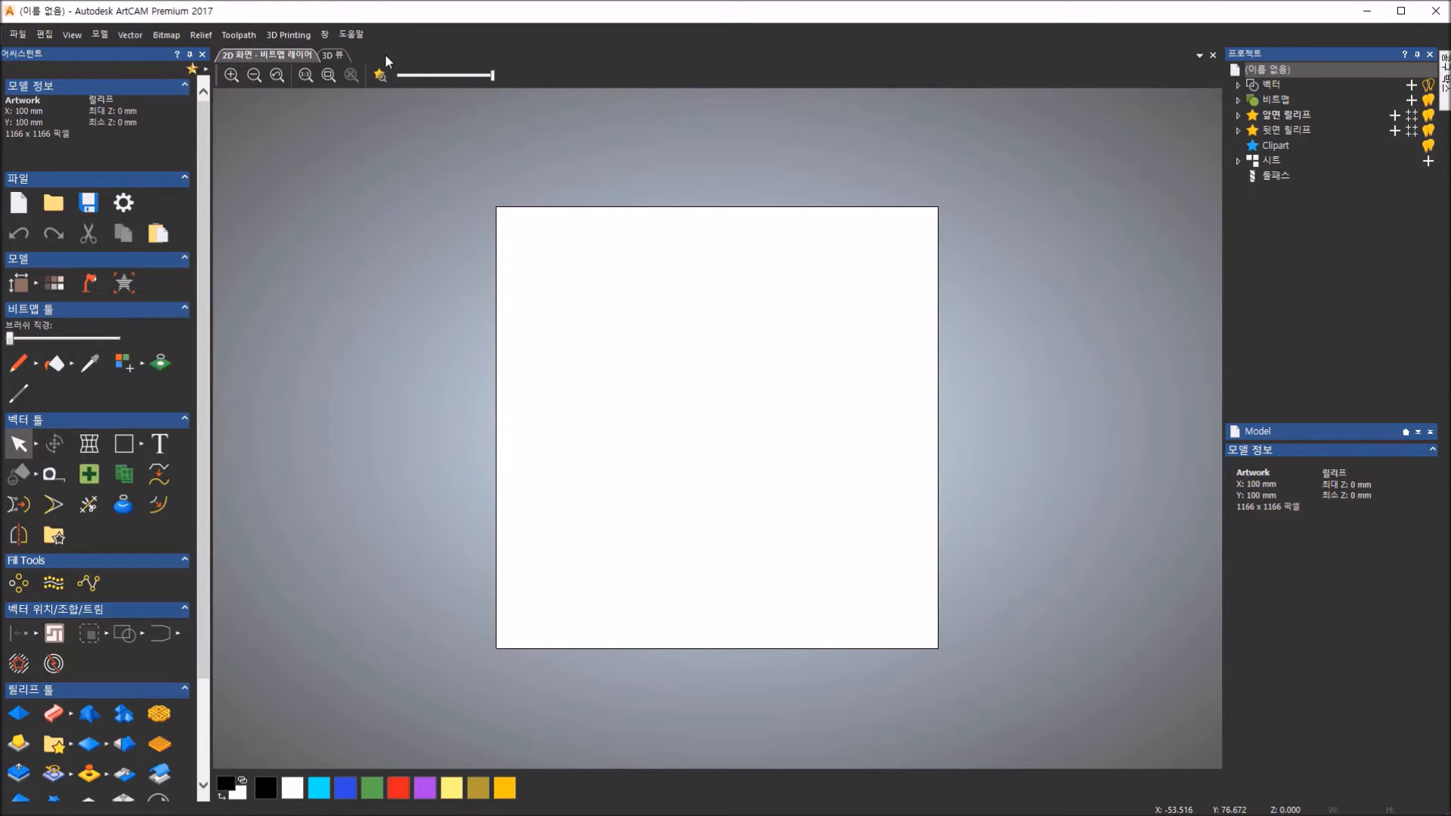
# - Inspect the blank model in the 3D view from the isometric, left, front and top directions, ending on the top view
pyautogui.click(333, 56)
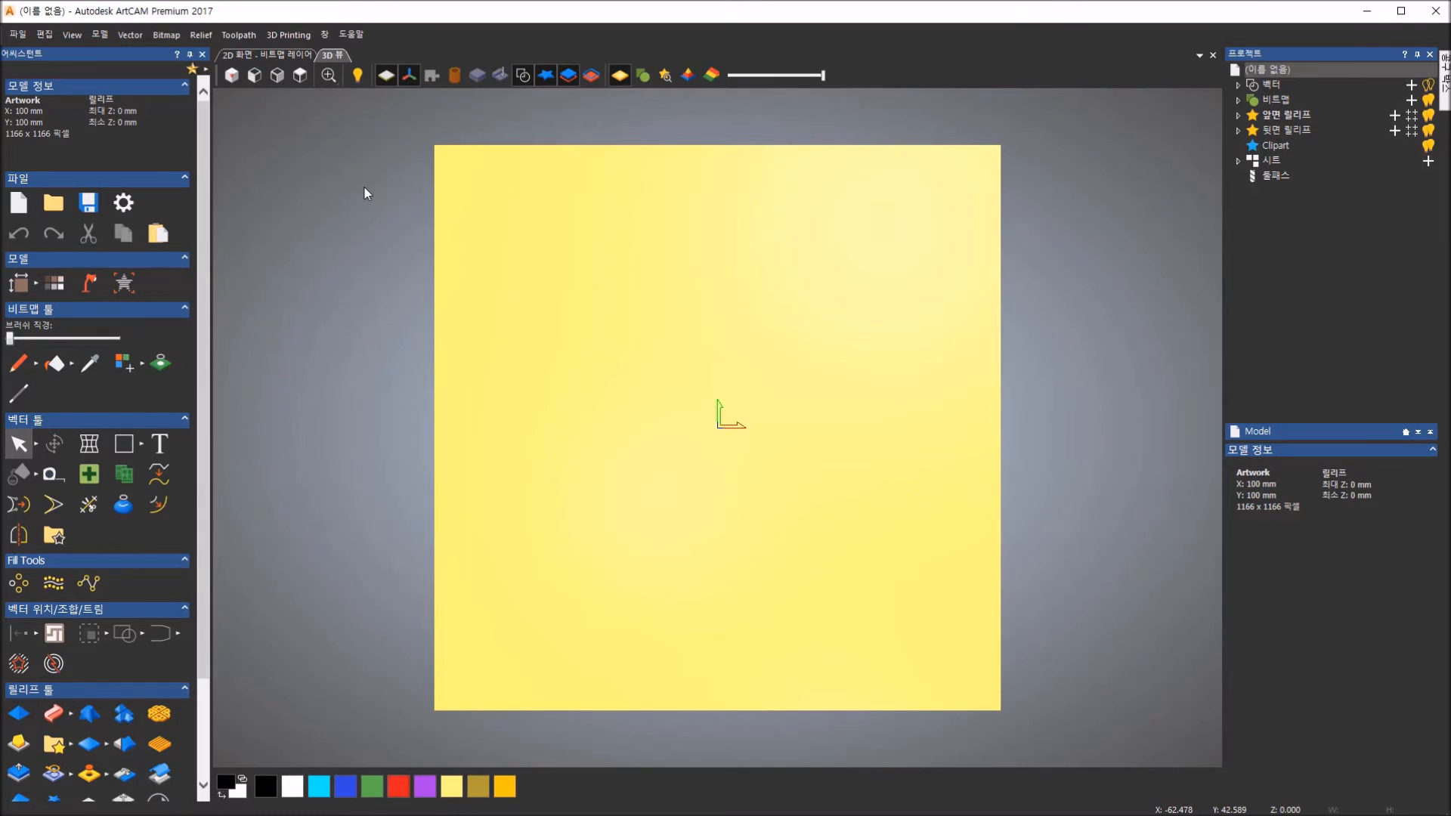
pyautogui.click(231, 77)
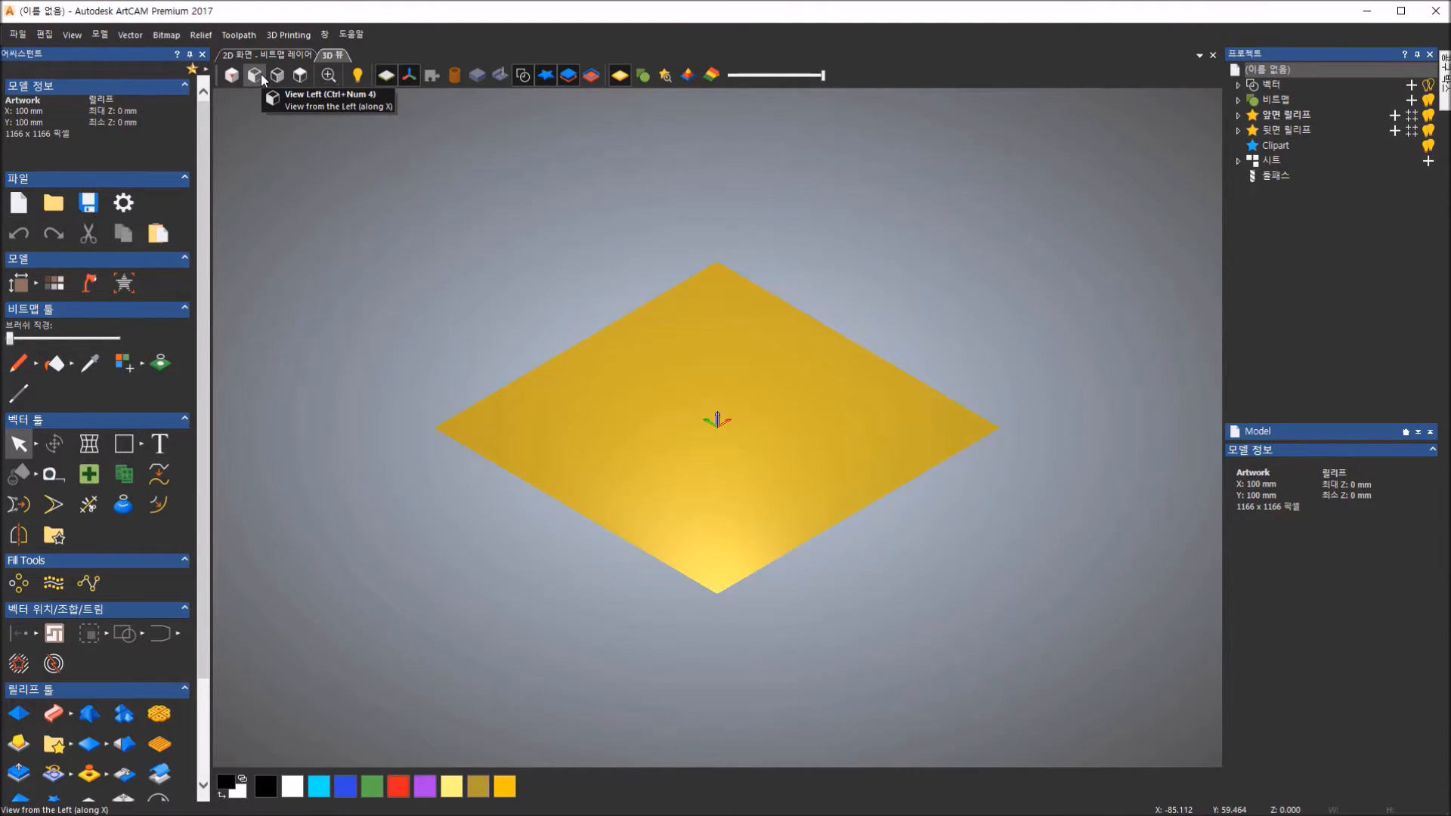
pyautogui.click(254, 77)
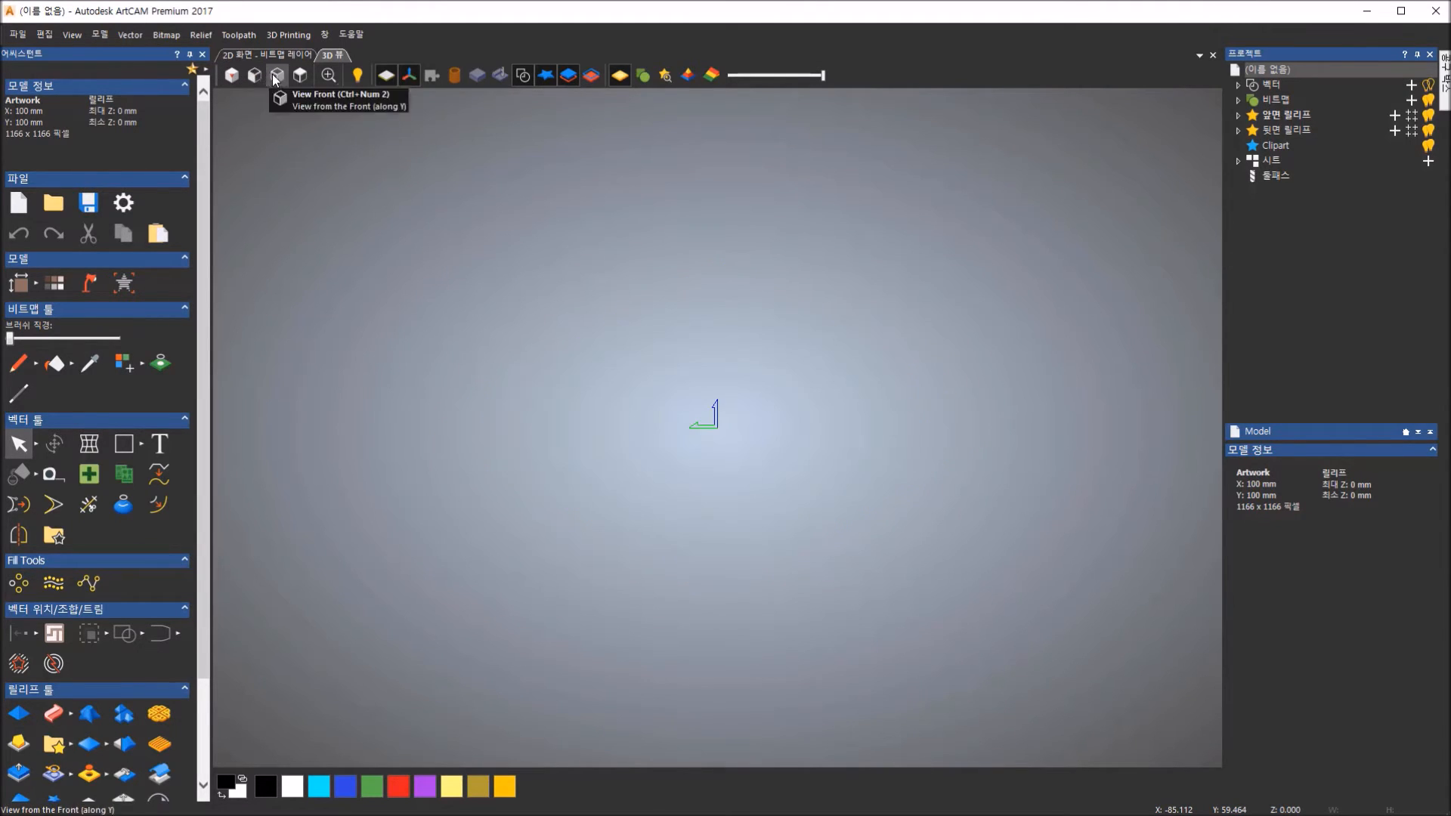
pyautogui.click(300, 75)
pyautogui.click(300, 76)
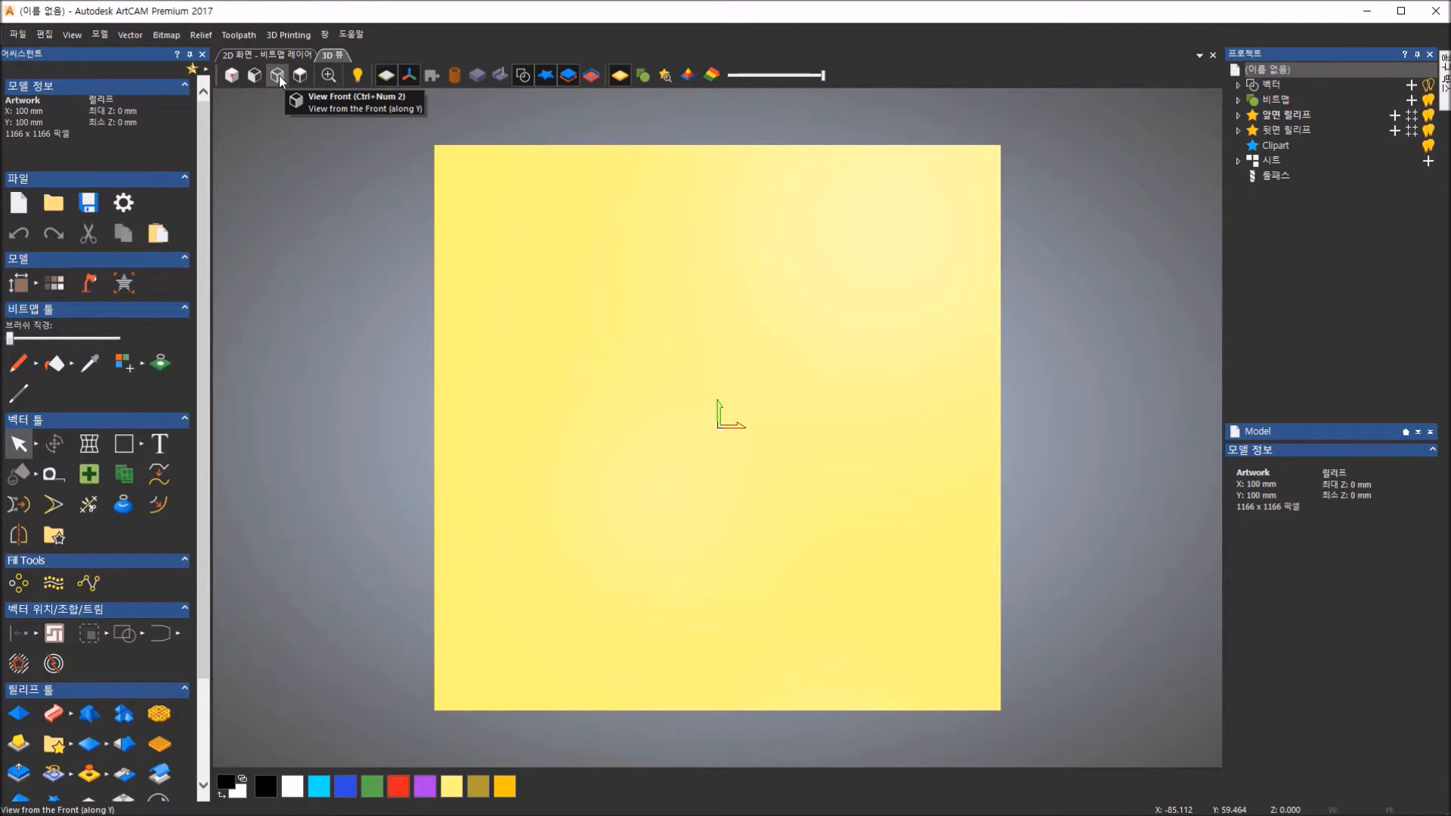
pyautogui.click(232, 77)
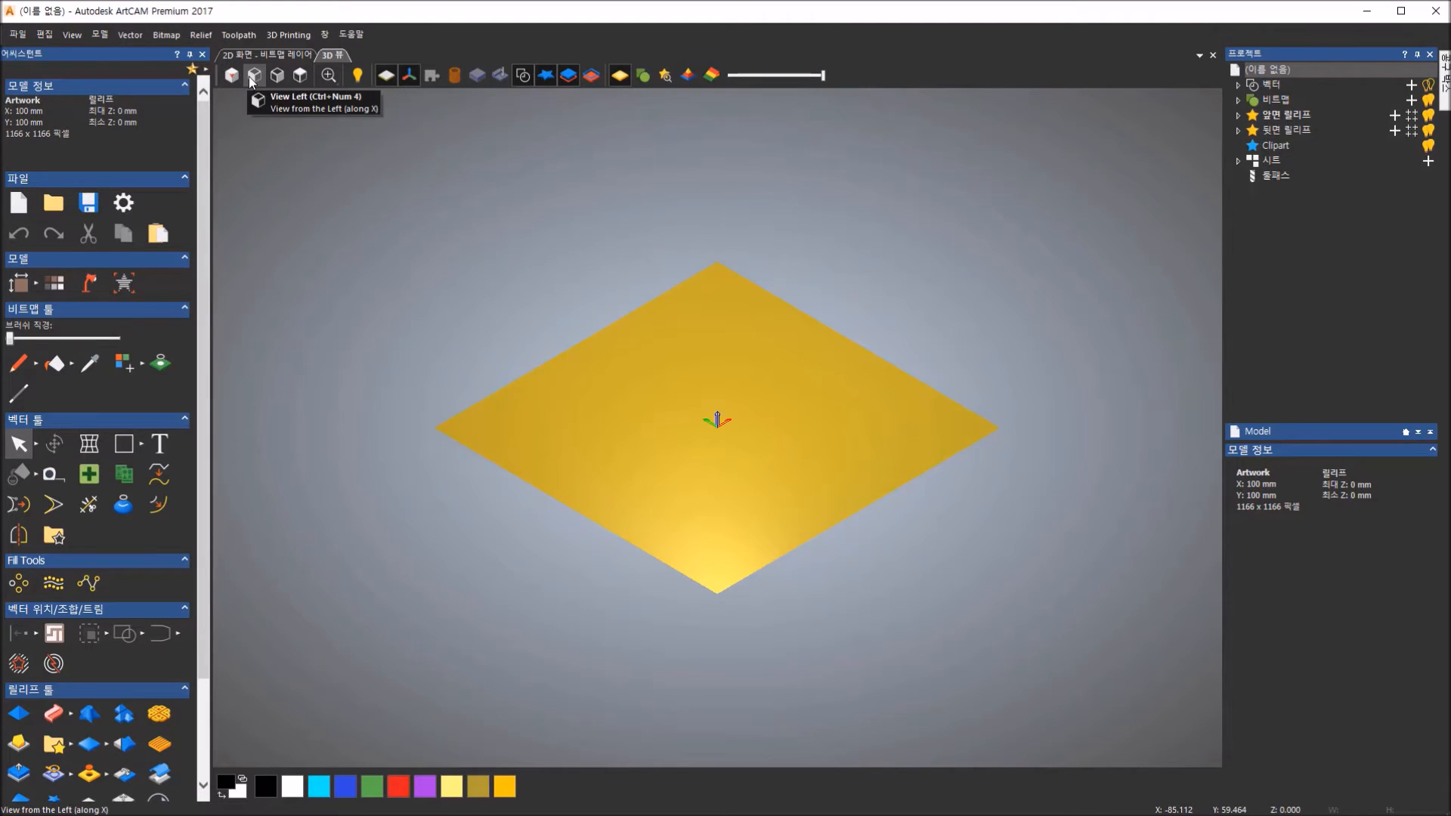
pyautogui.click(254, 76)
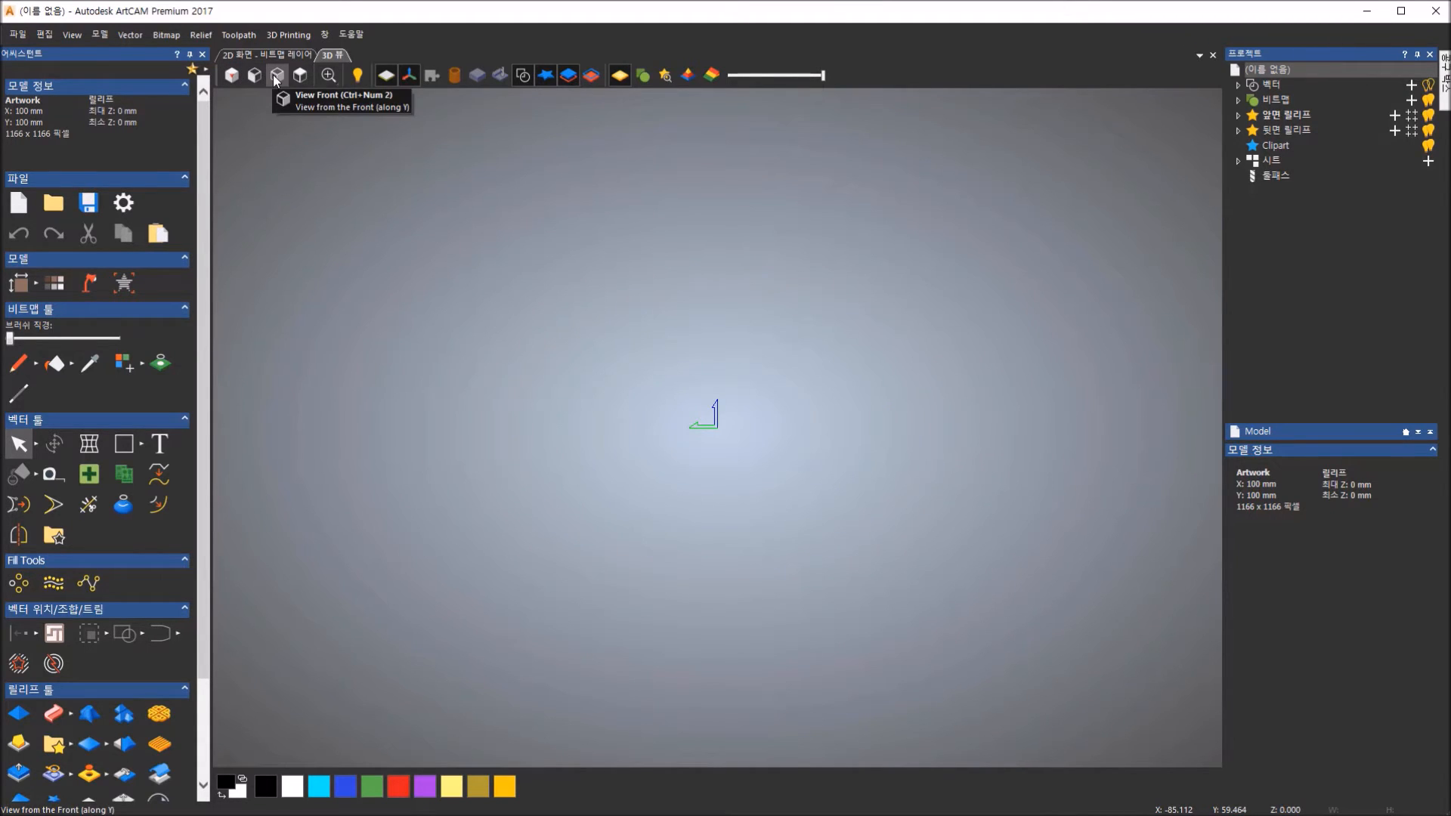
pyautogui.click(277, 77)
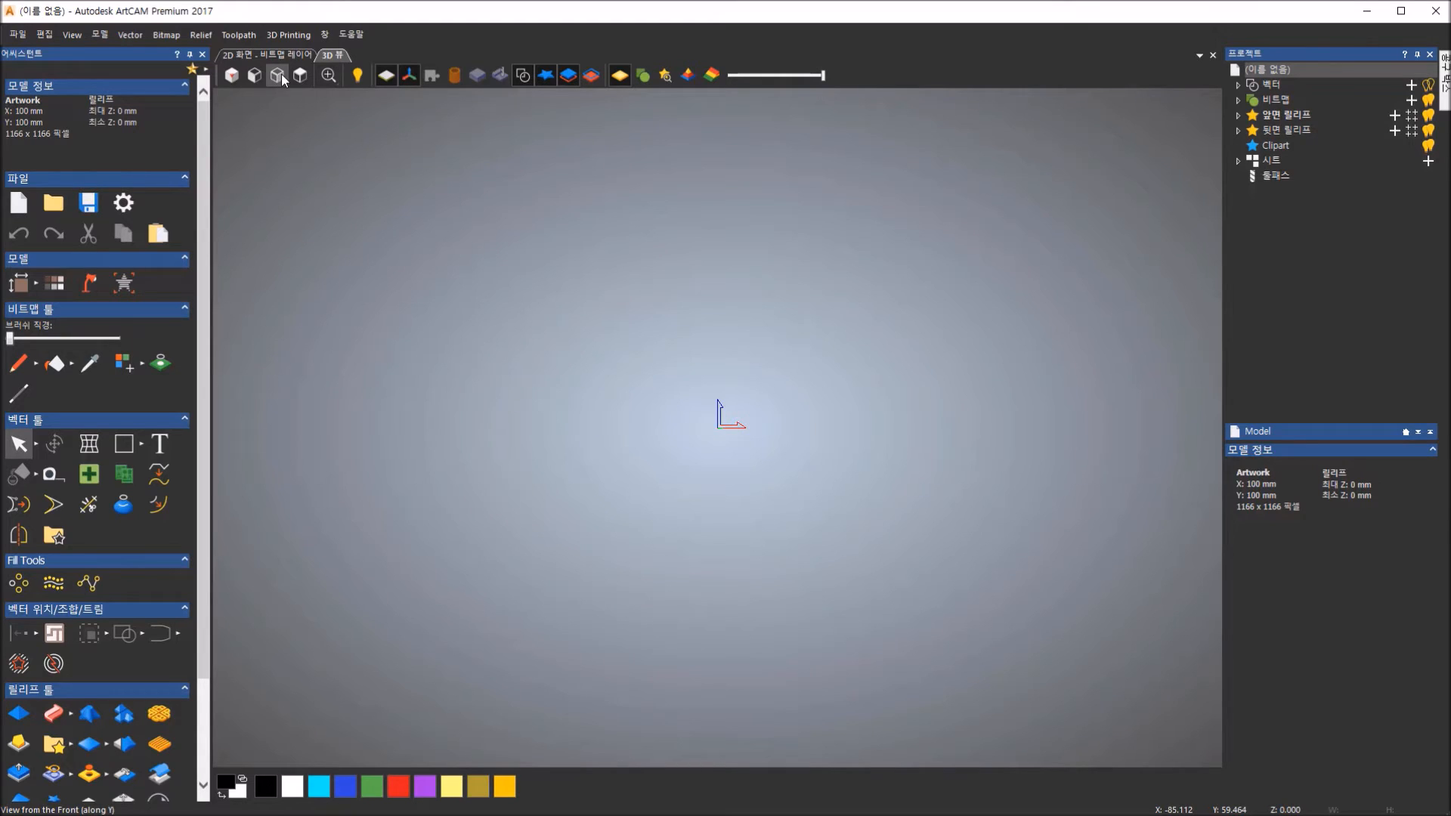
pyautogui.click(298, 76)
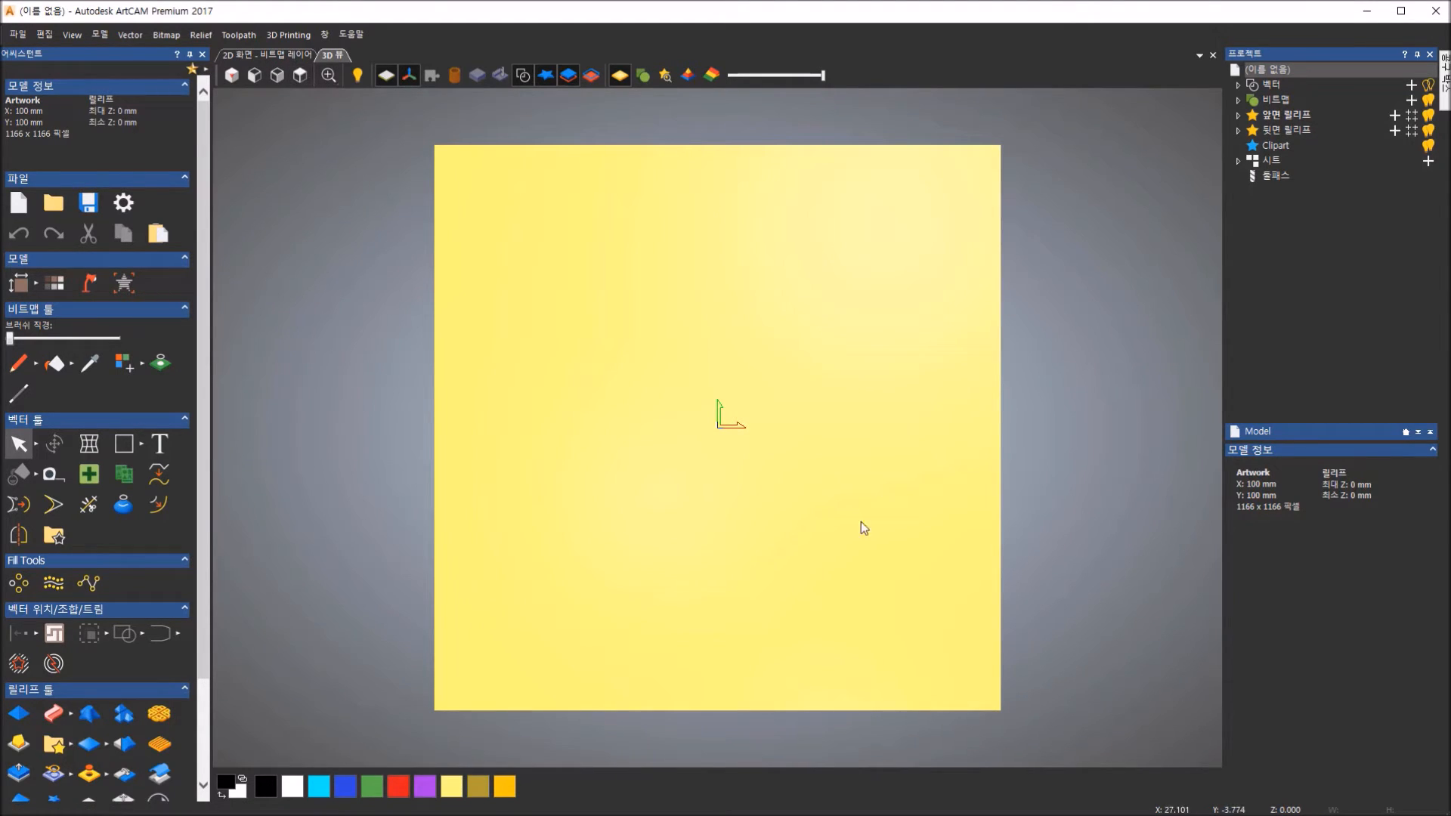
# - Try the 3D view's zoom in, zoom out and previous view functions, and finish by fitting the model to the view
pyautogui.click(338, 84)
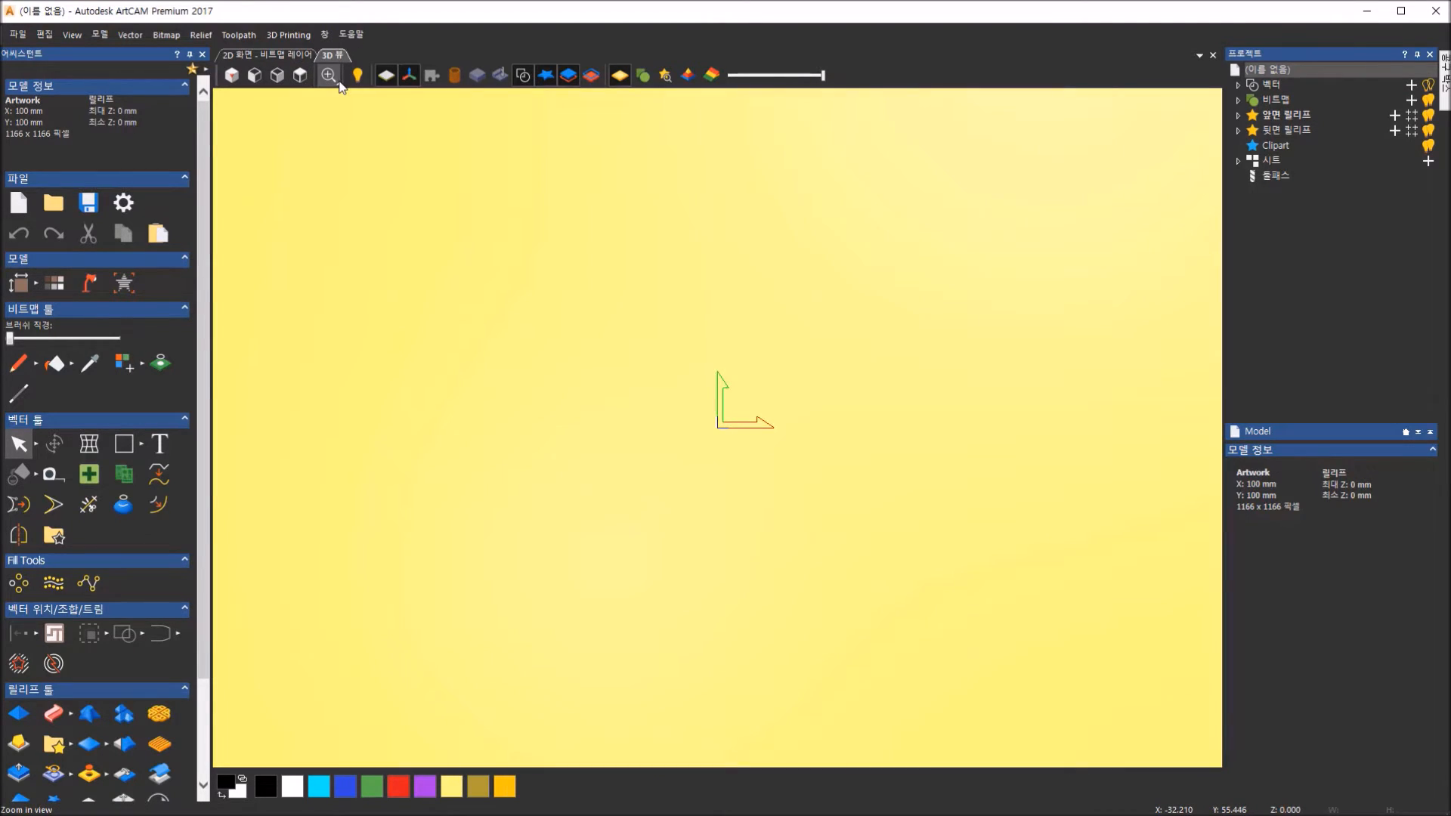
pyautogui.click(339, 82)
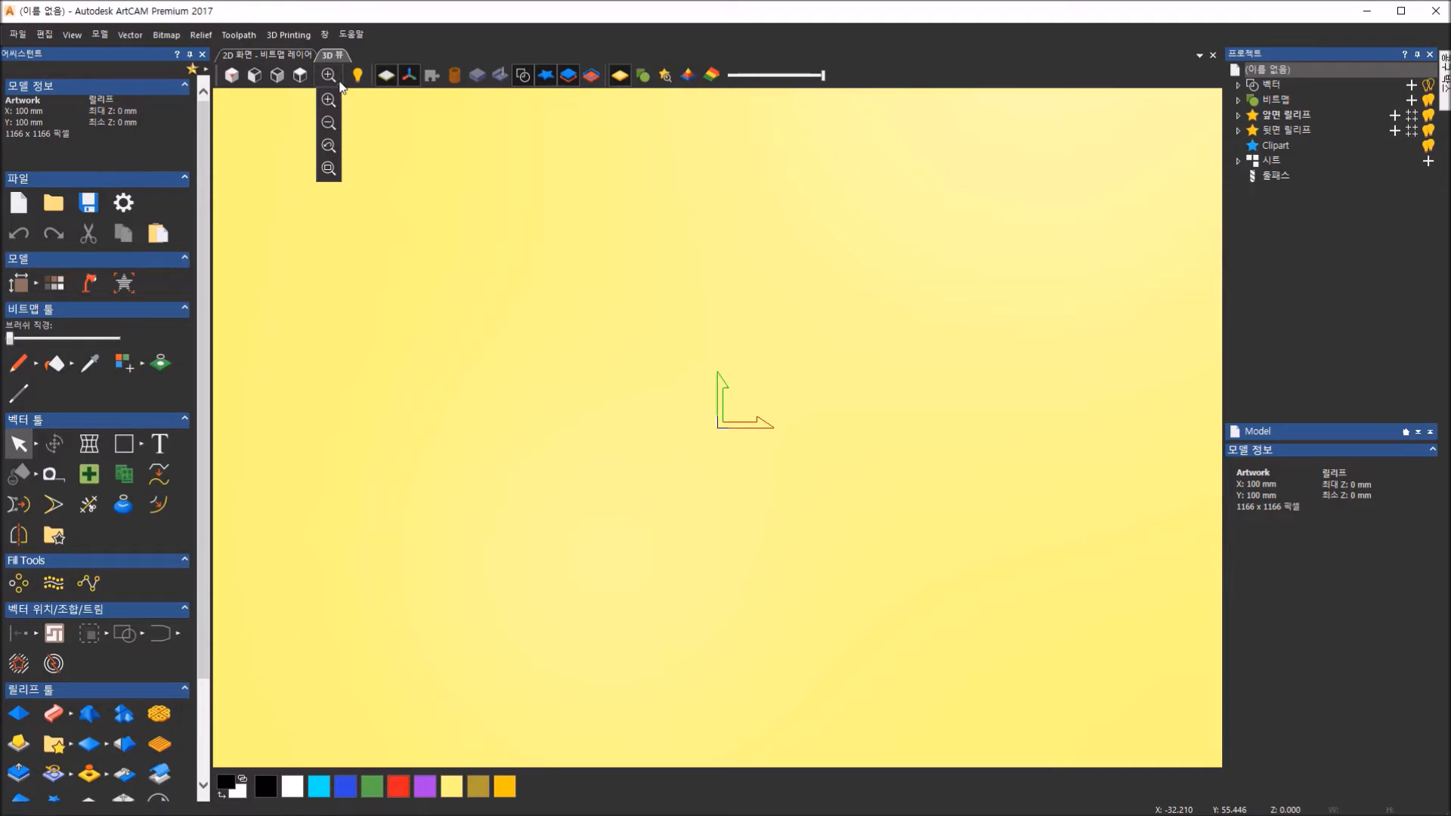
pyautogui.click(329, 123)
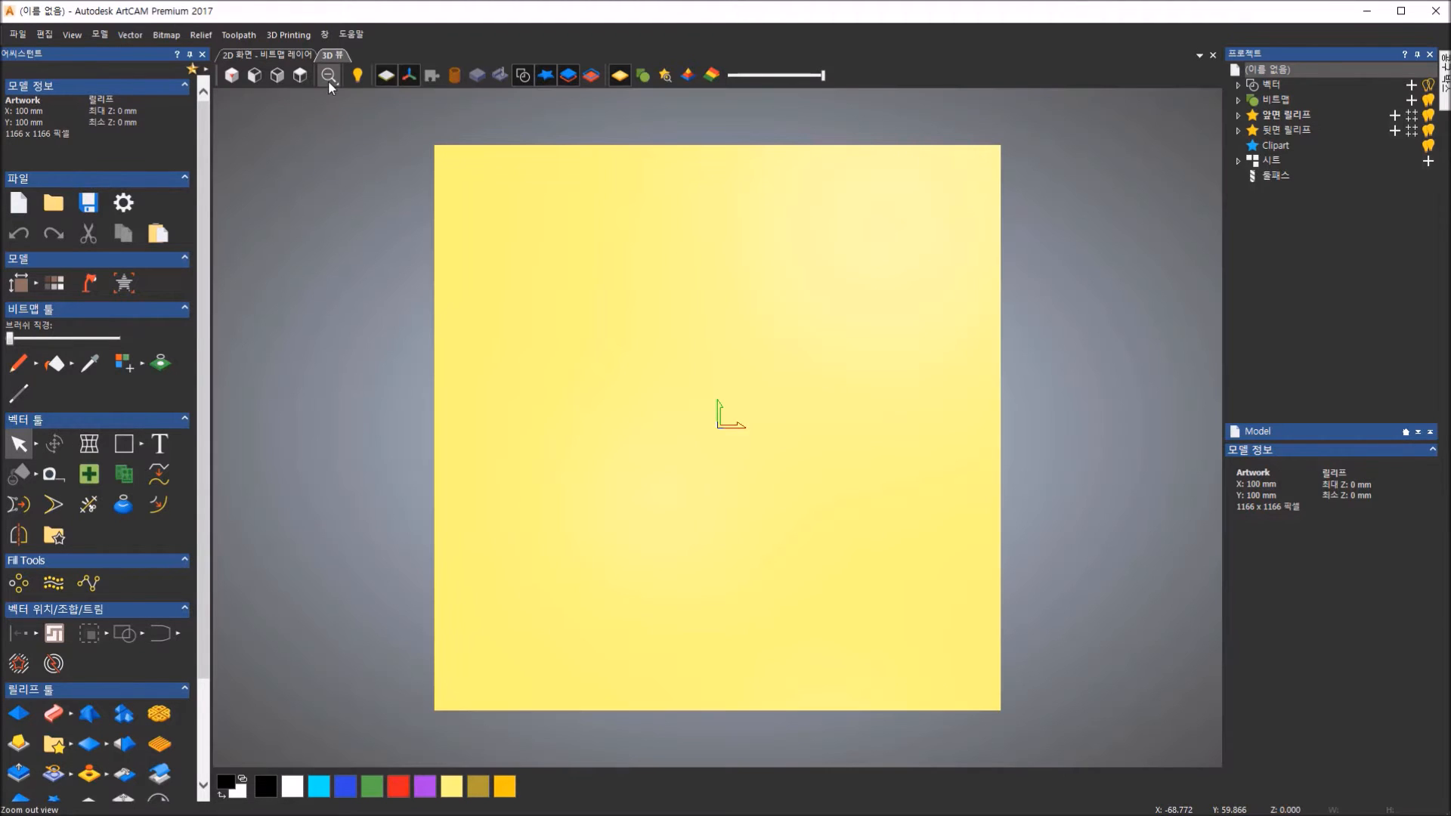
pyautogui.click(337, 82)
pyautogui.click(331, 145)
pyautogui.click(330, 77)
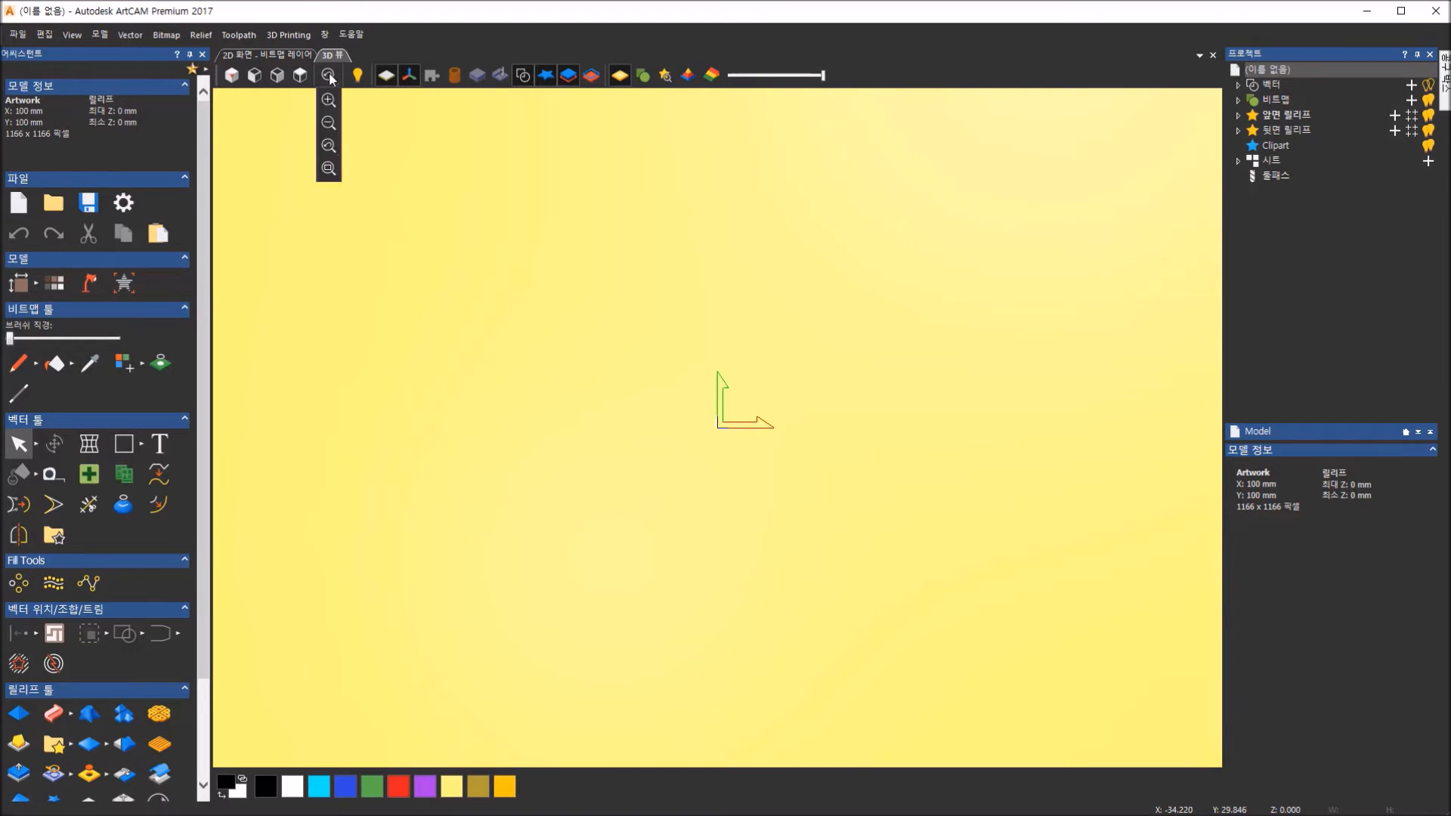
pyautogui.click(328, 168)
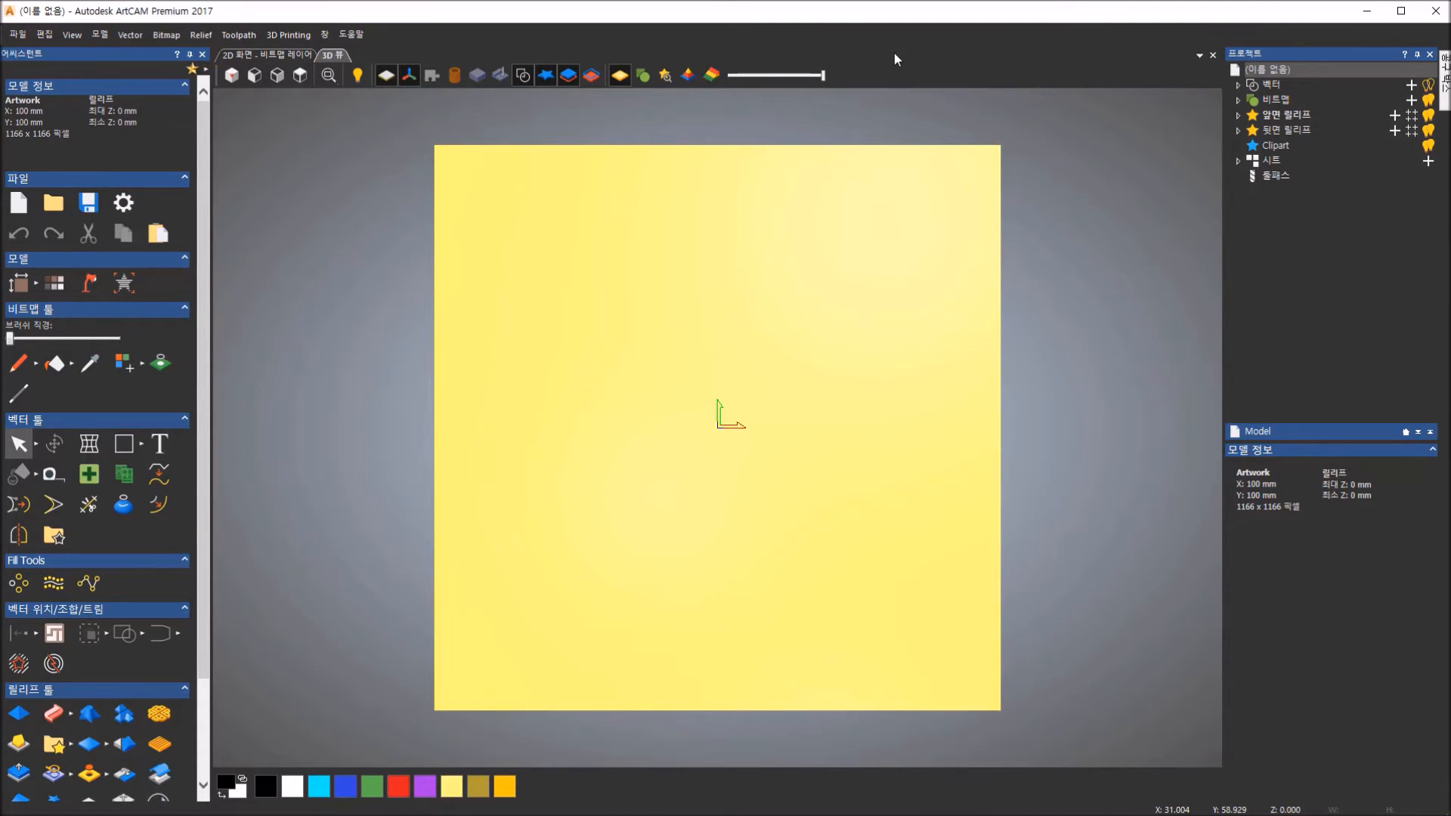
# - Return to the 2D bitmap layer view and open the contents of the ArtCAM Reference Help
pyautogui.click(257, 56)
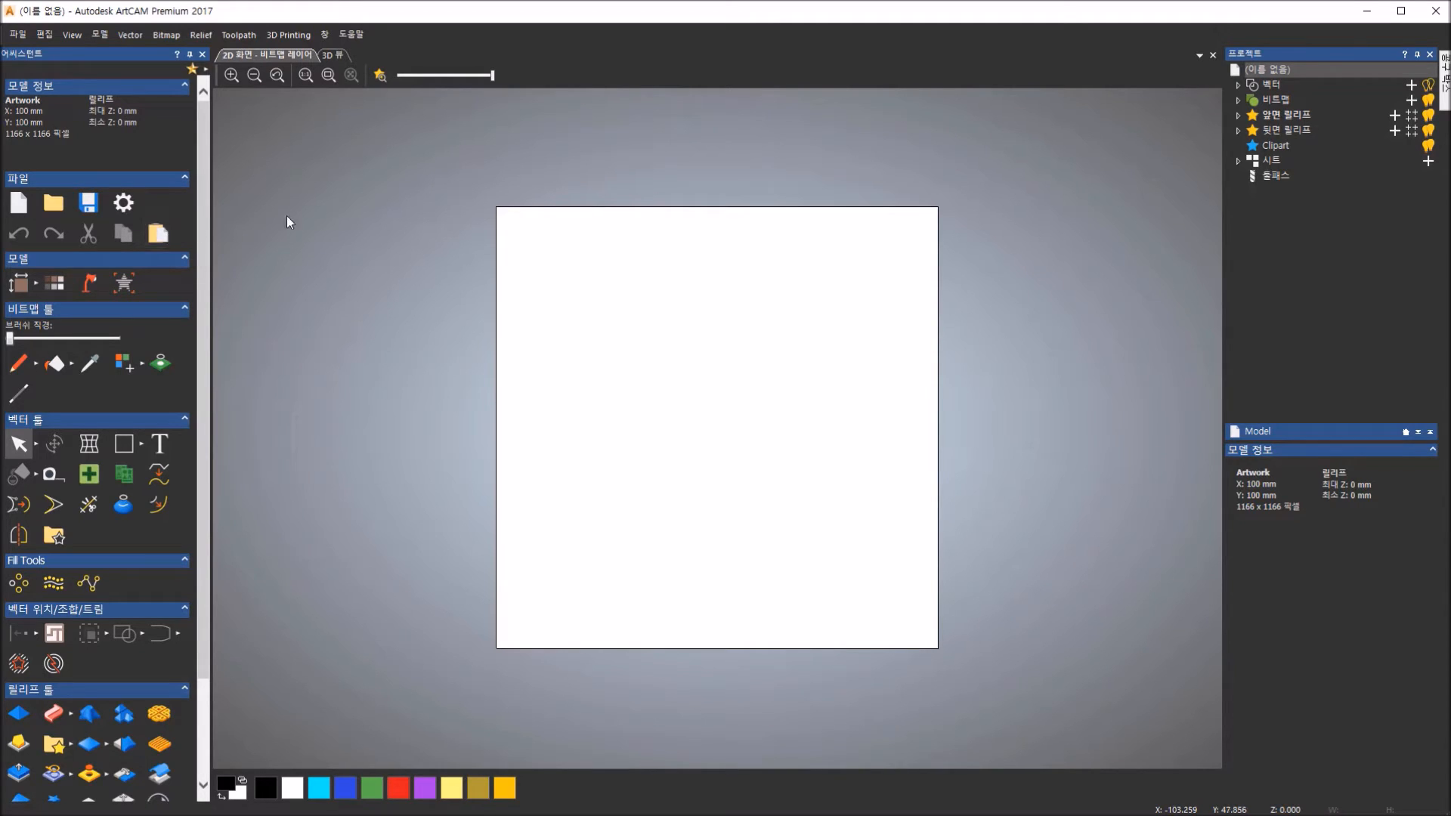
pyautogui.click(351, 33)
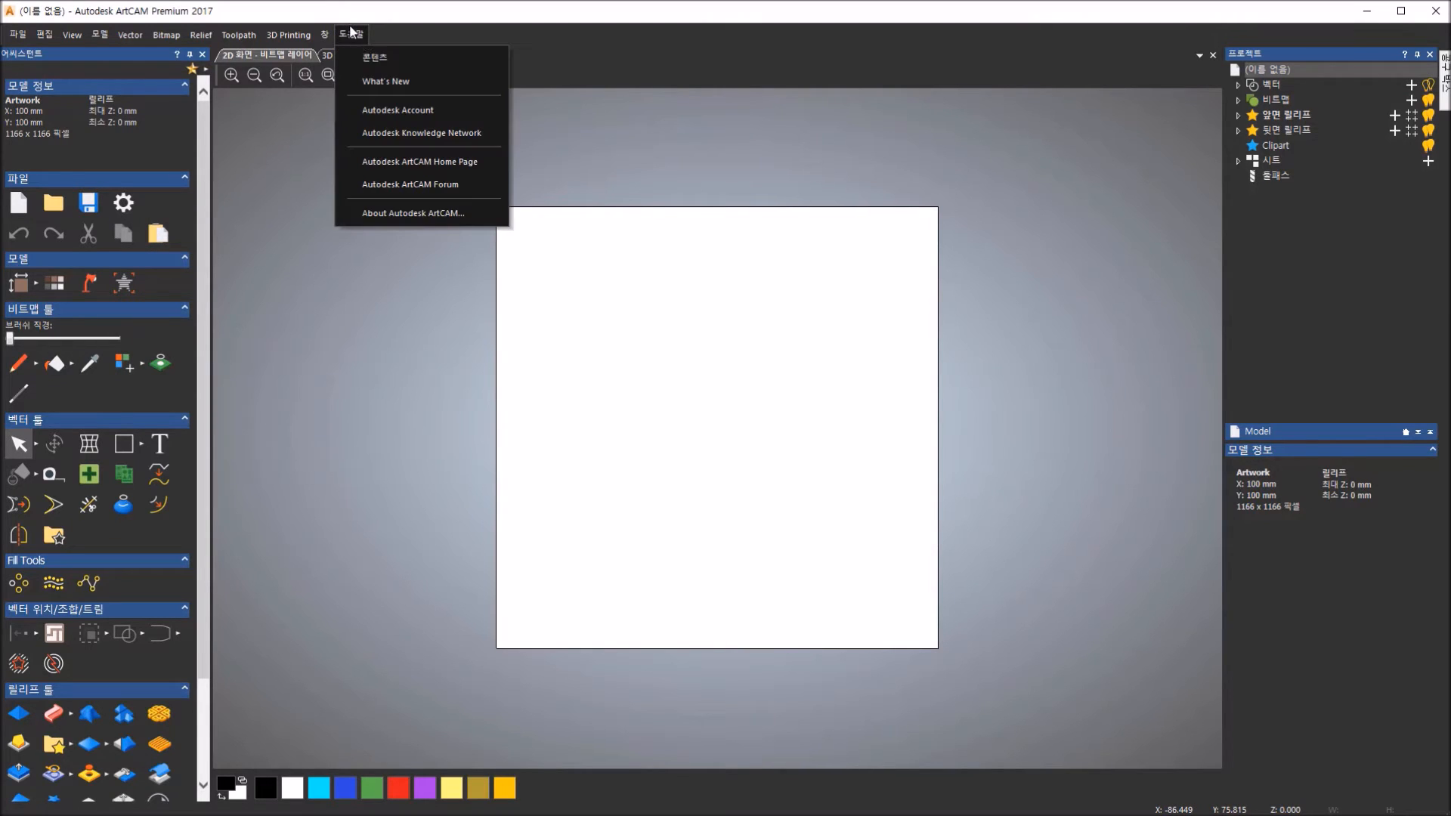
pyautogui.click(362, 56)
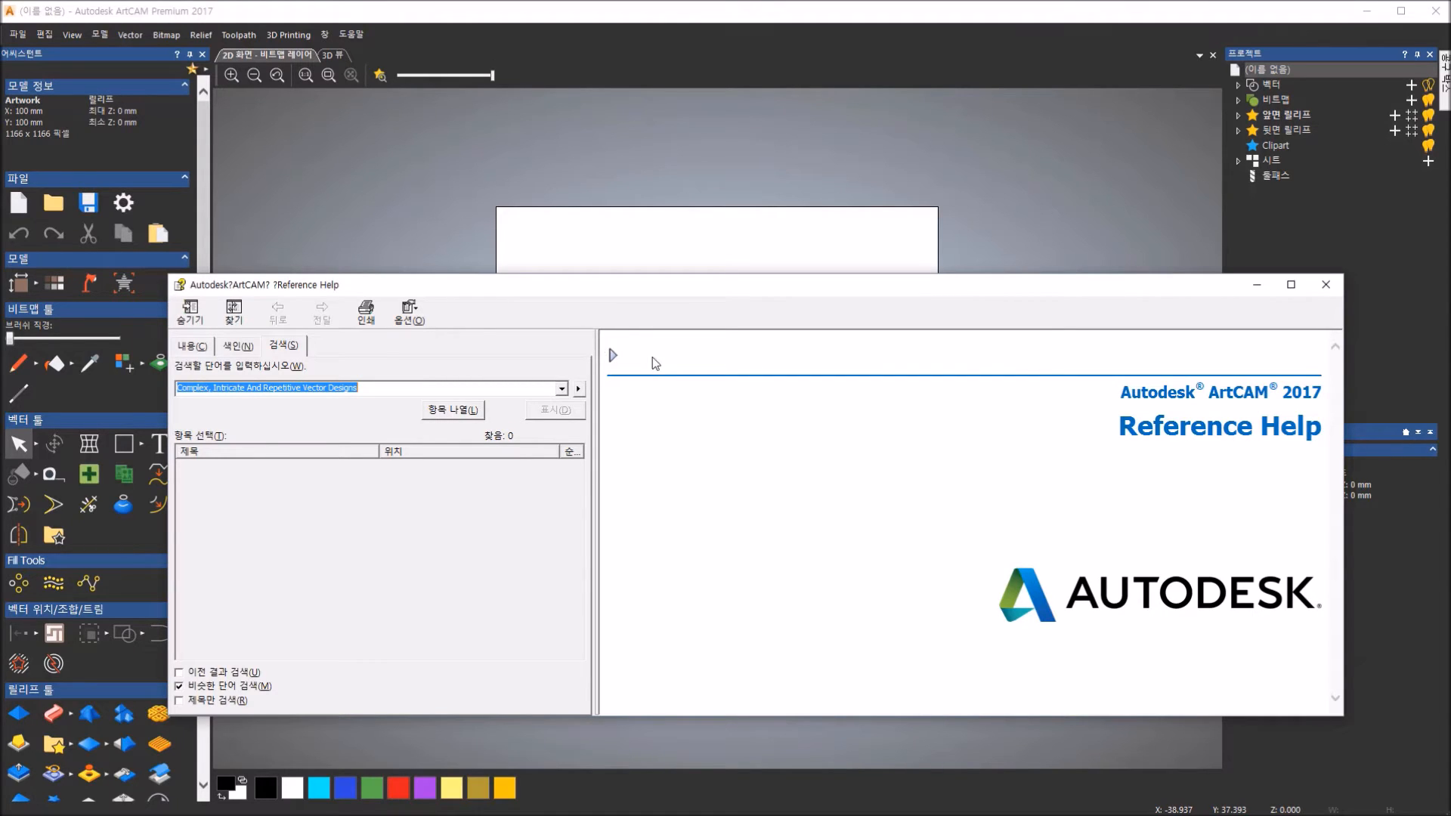
# - Close the Reference Help and exit the program without saving the changes to the blank model
pyautogui.click(1334, 287)
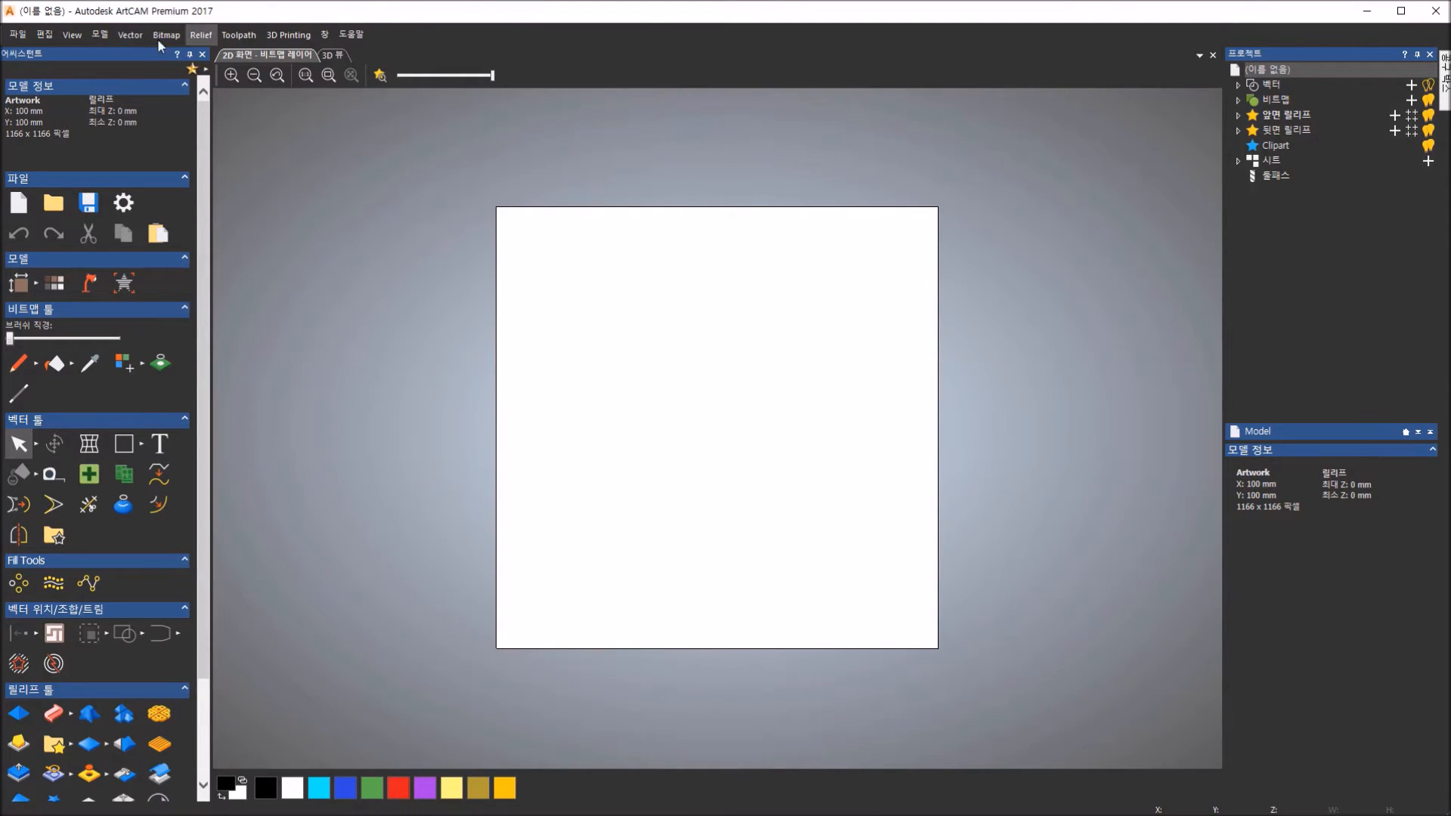
pyautogui.click(18, 35)
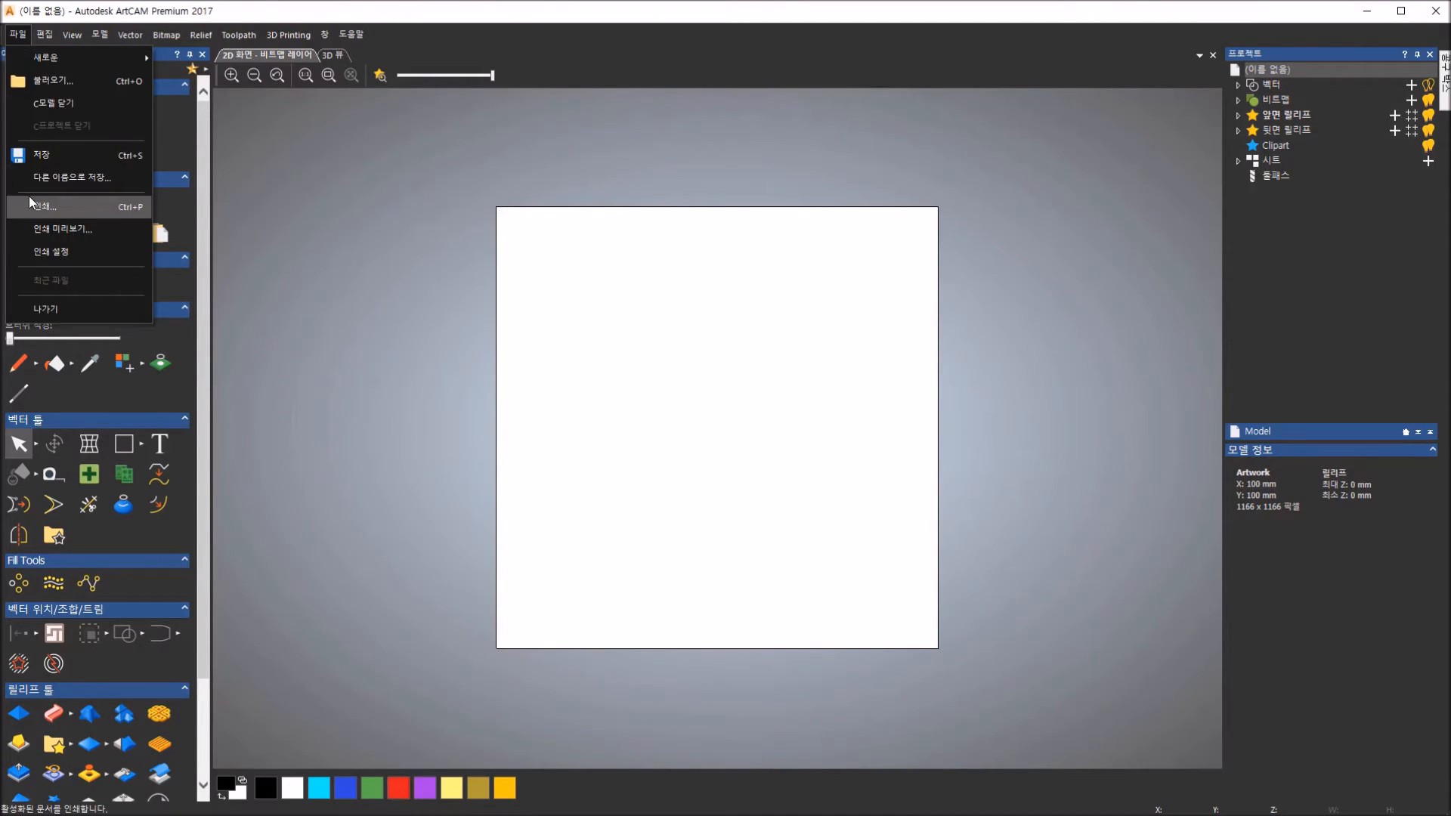
pyautogui.click(53, 309)
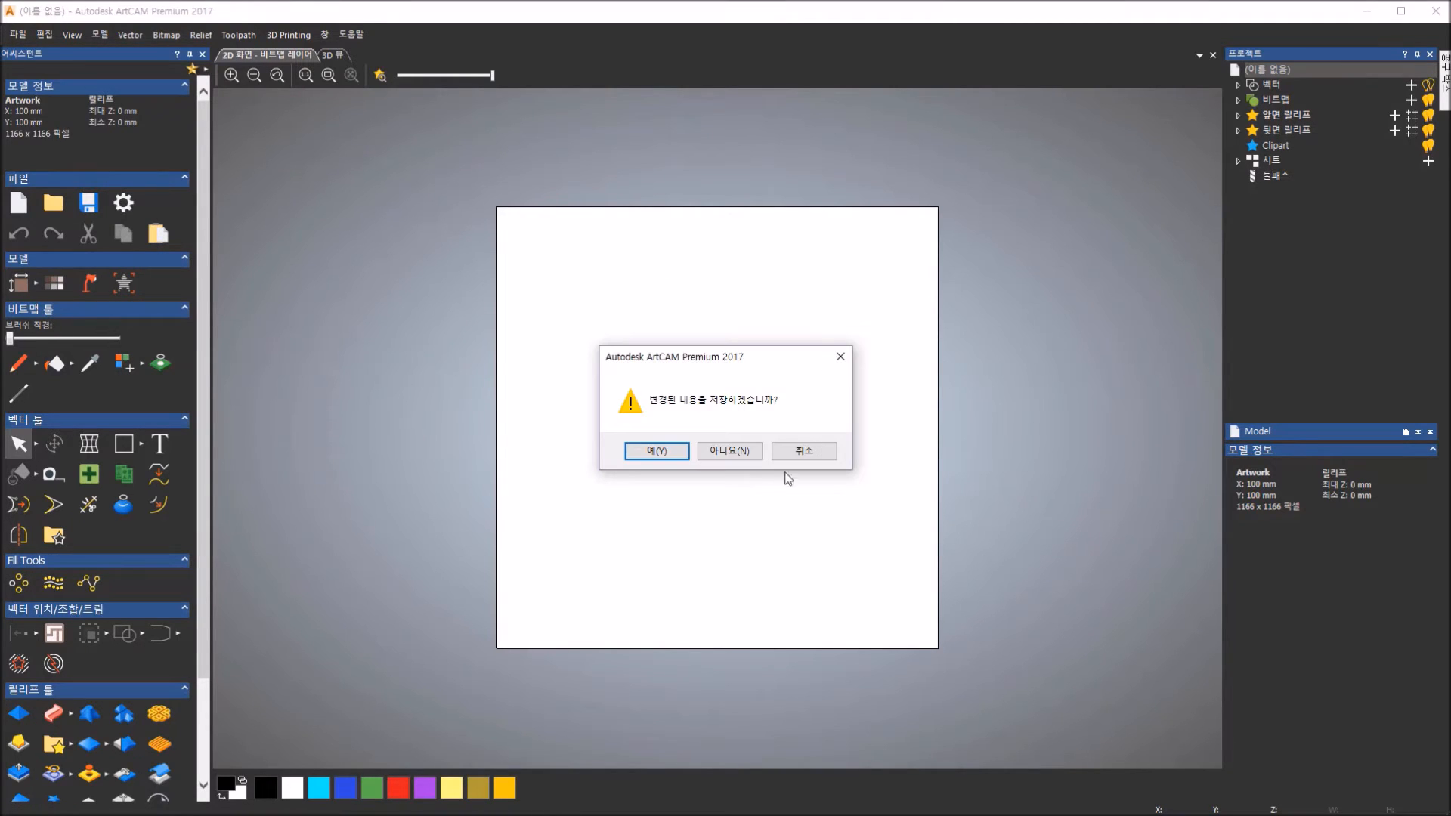
pyautogui.click(730, 452)
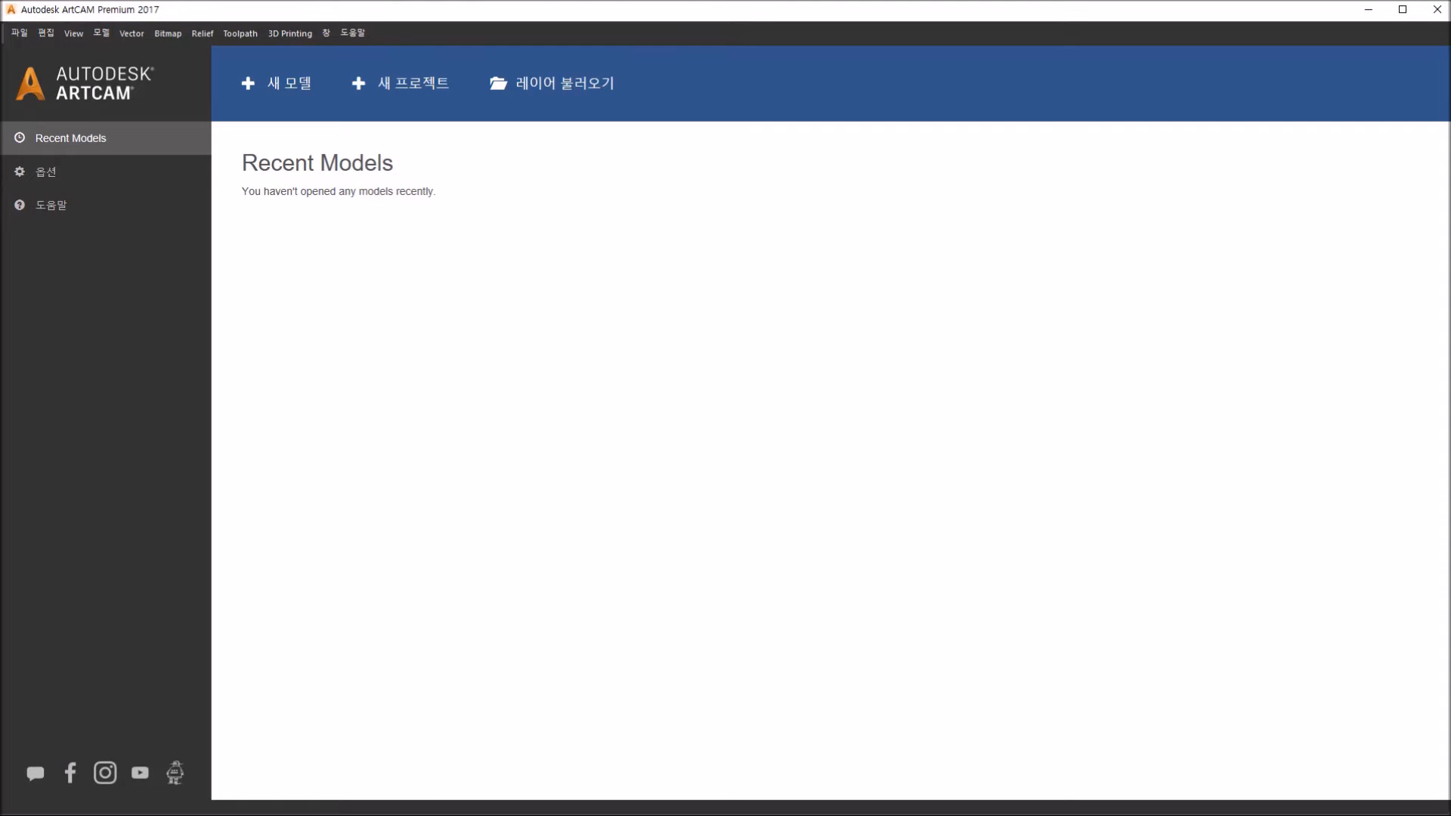
# - Create a new 80 x 150 mm model in millimetres with the job origin at the centre
pyautogui.click(268, 91)
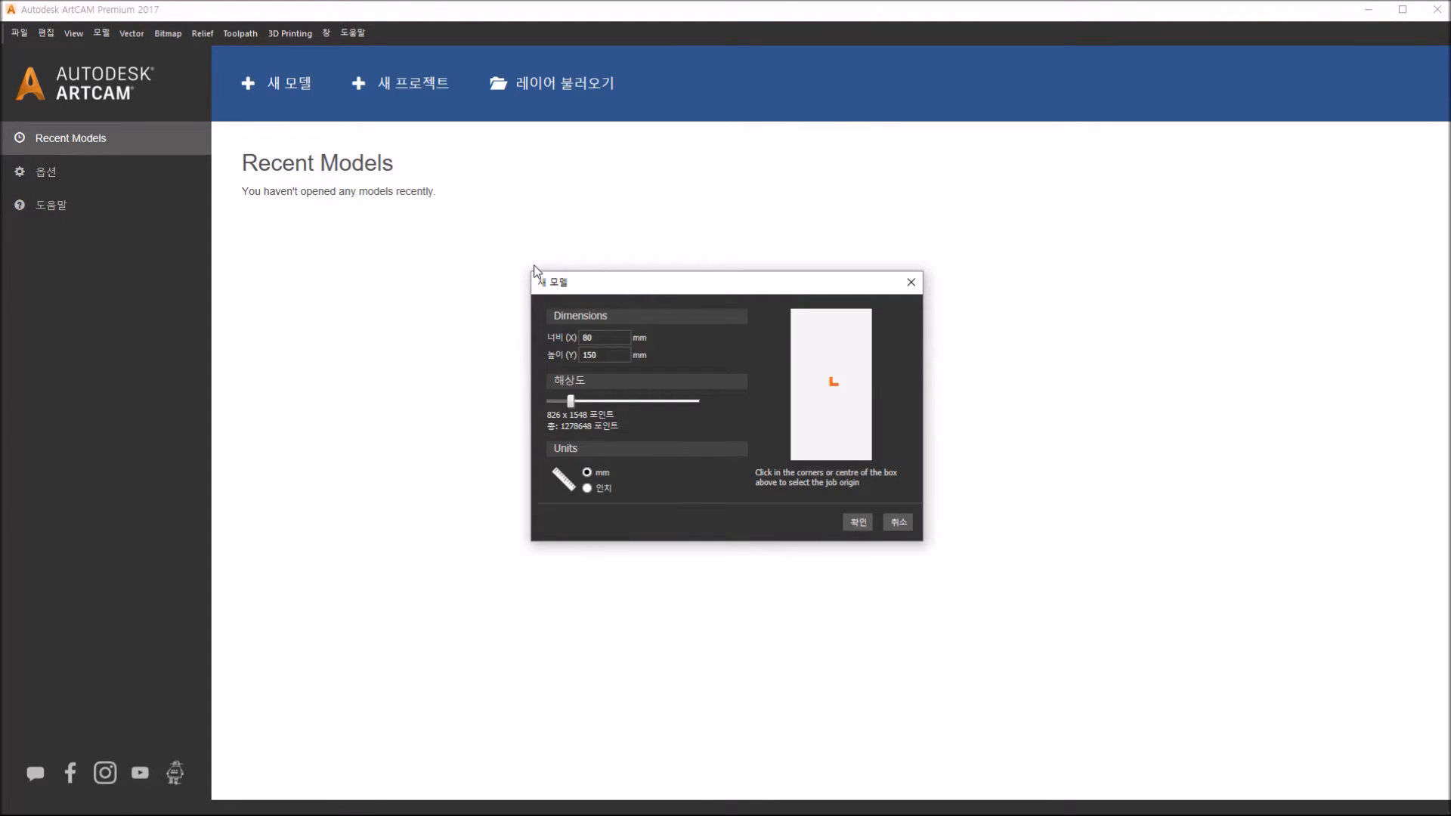
pyautogui.click(623, 356)
pyautogui.moveTo(570, 404); pyautogui.dragTo(570, 410)
pyautogui.click(793, 458)
pyautogui.click(826, 392)
pyautogui.click(866, 458)
pyautogui.click(834, 385)
pyautogui.click(862, 523)
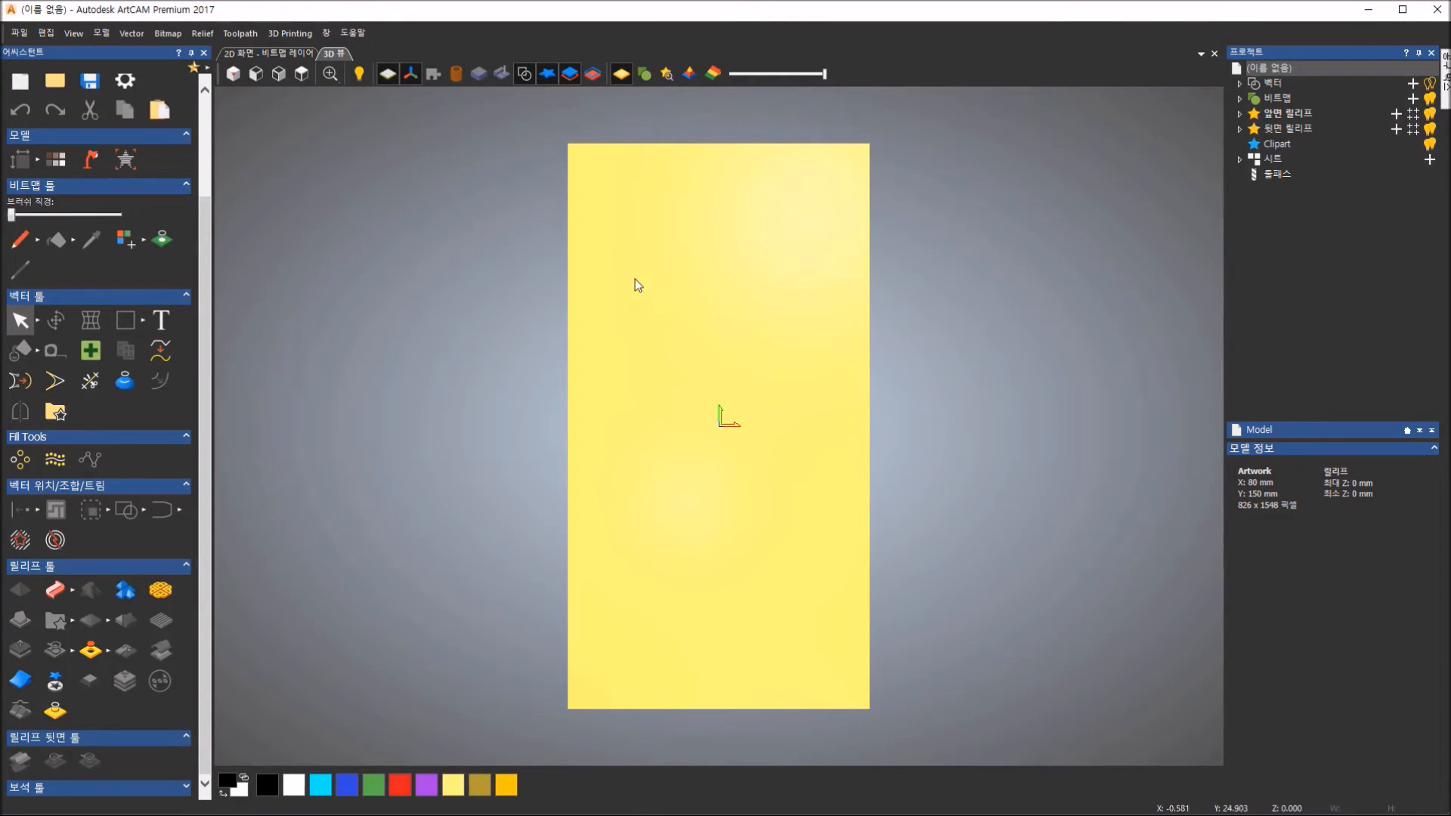
# - Compare the new model's 2D and 3D views, finishing on the 2D bitmap layer view
pyautogui.click(291, 53)
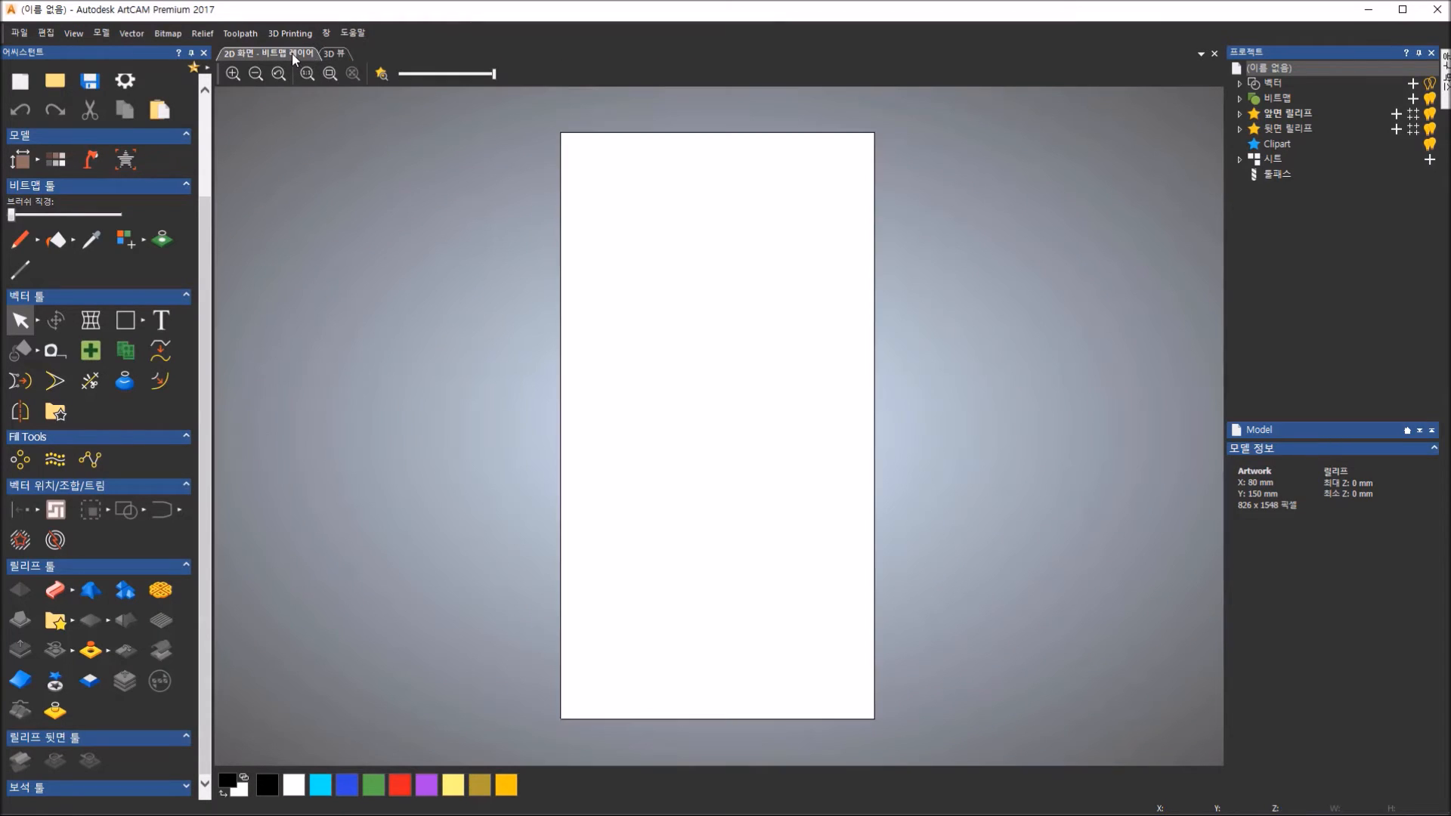
pyautogui.click(334, 53)
pyautogui.click(302, 51)
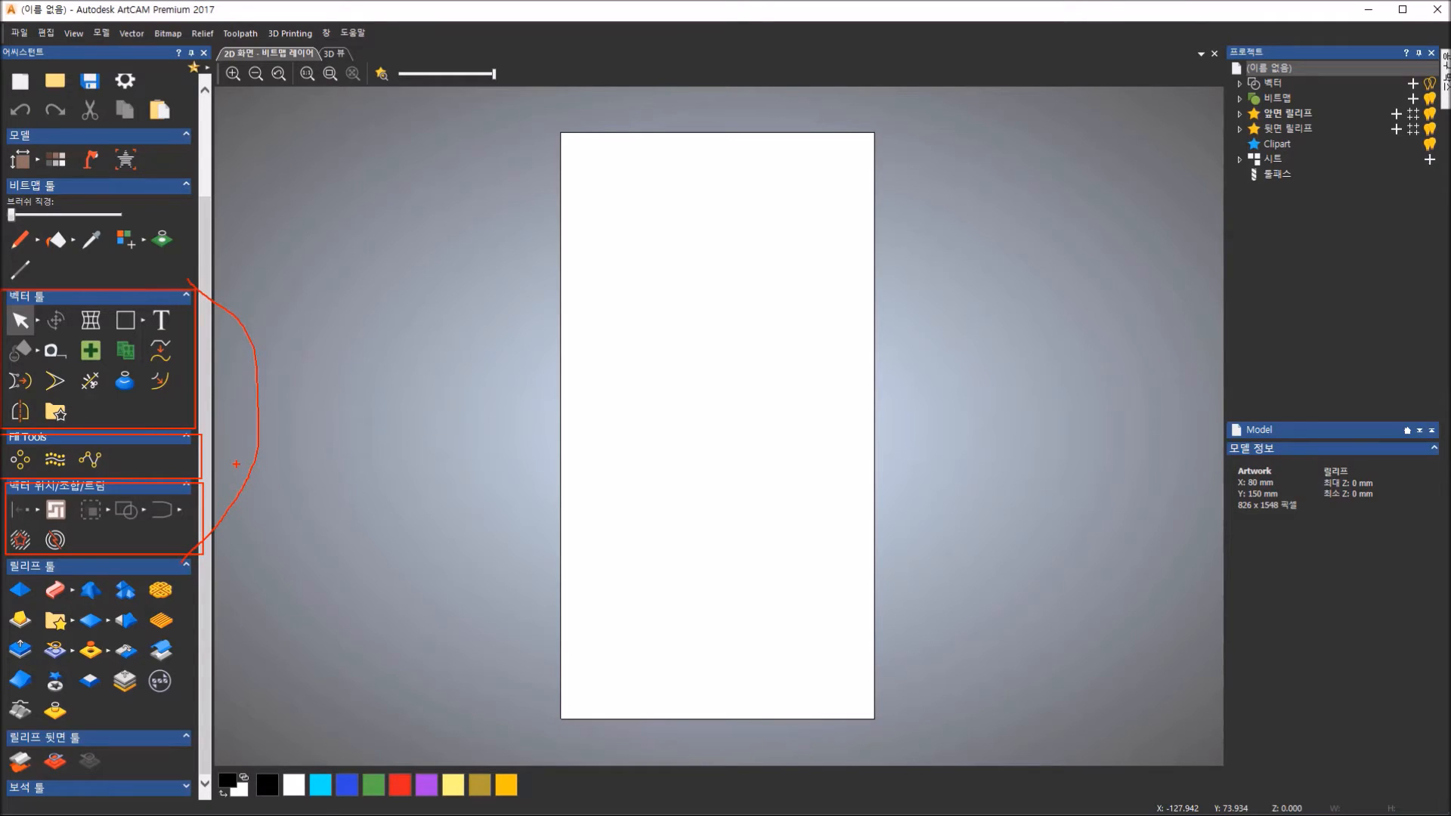
# - Draw a square about 24 mm wide in the upper part of the model with the rectangle tool
pyautogui.click(145, 322)
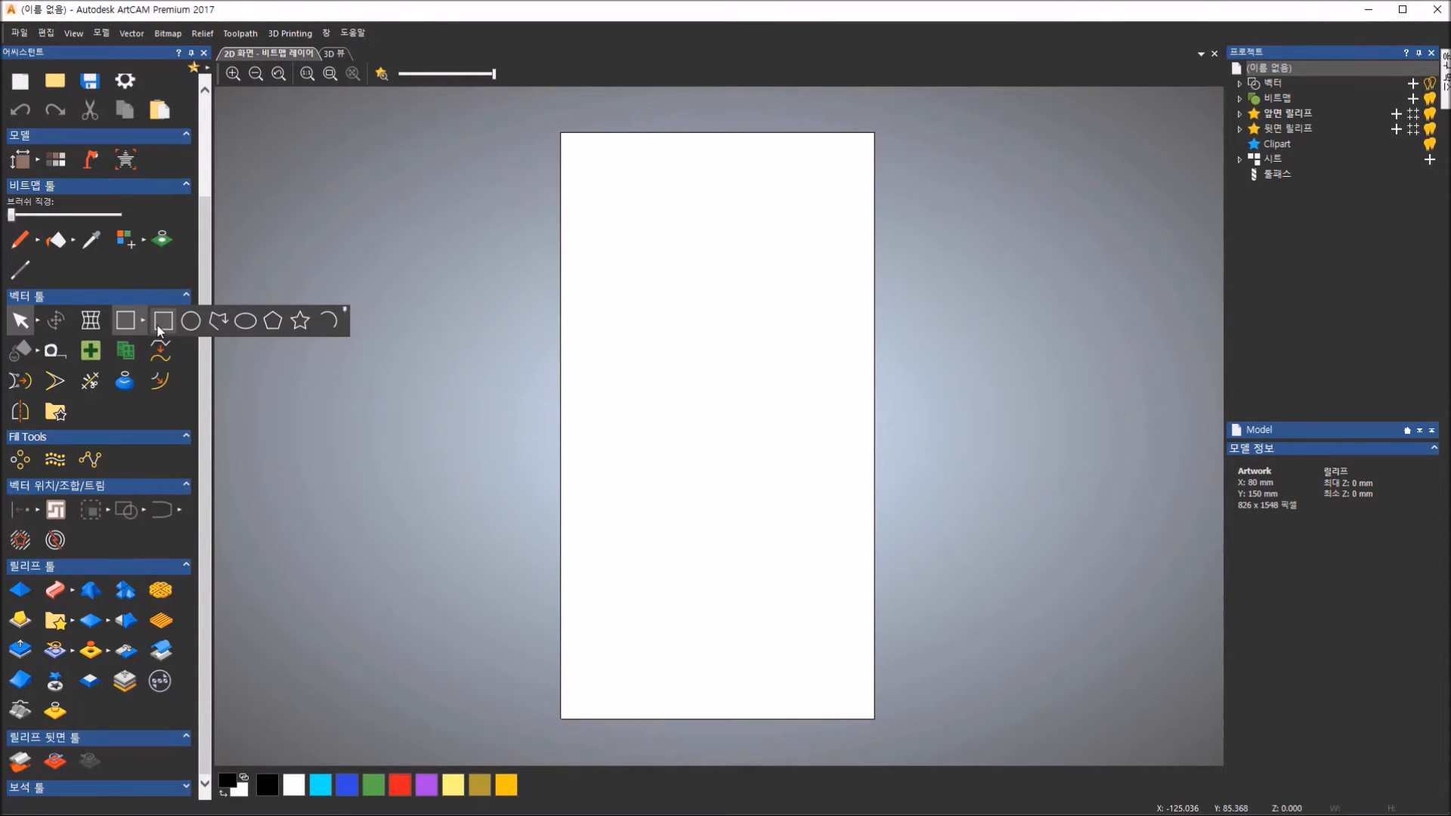
pyautogui.click(130, 322)
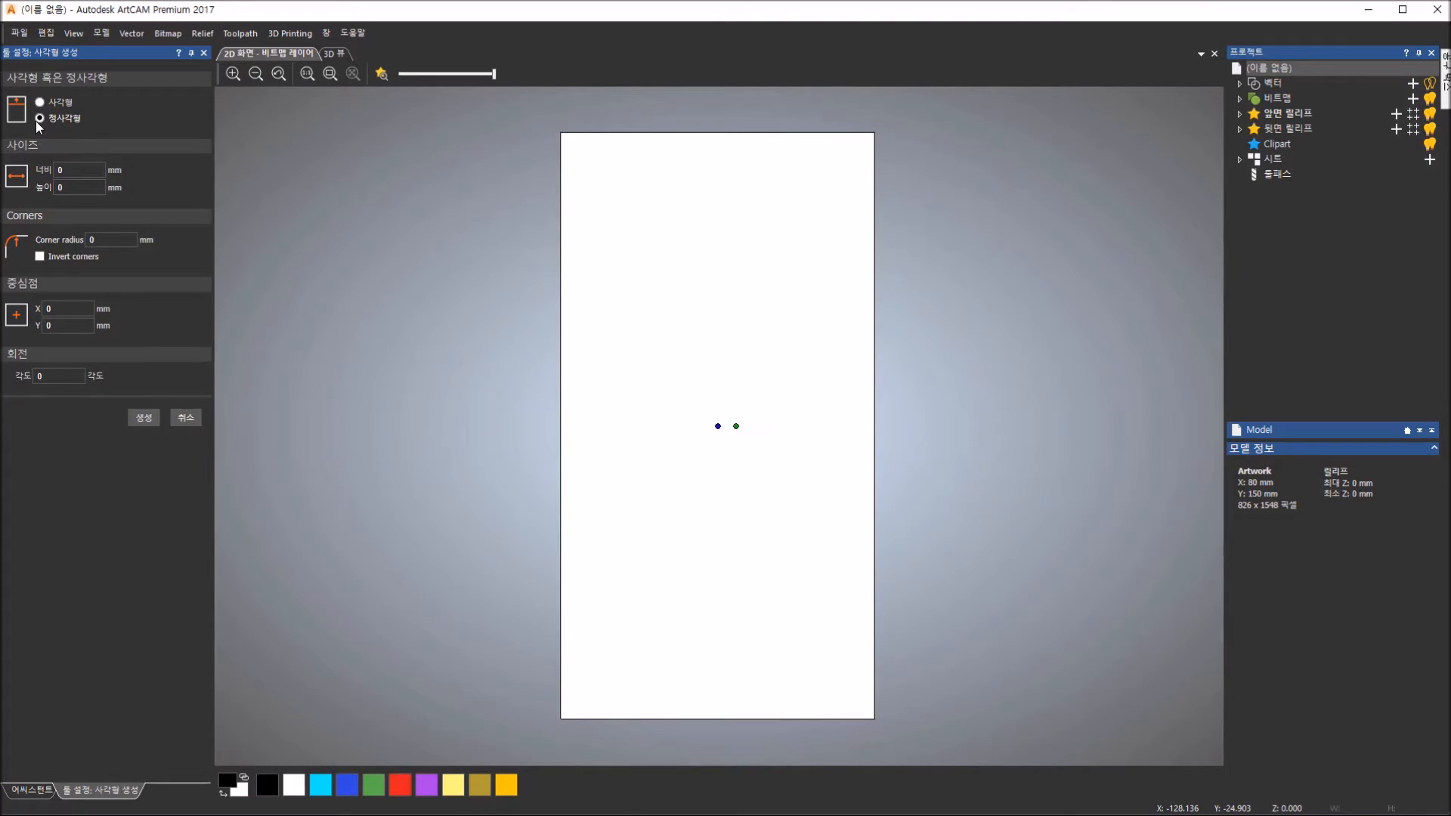
pyautogui.click(62, 170)
pyautogui.click(64, 188)
pyautogui.click(72, 376)
pyautogui.moveTo(691, 248); pyautogui.dragTo(785, 335)
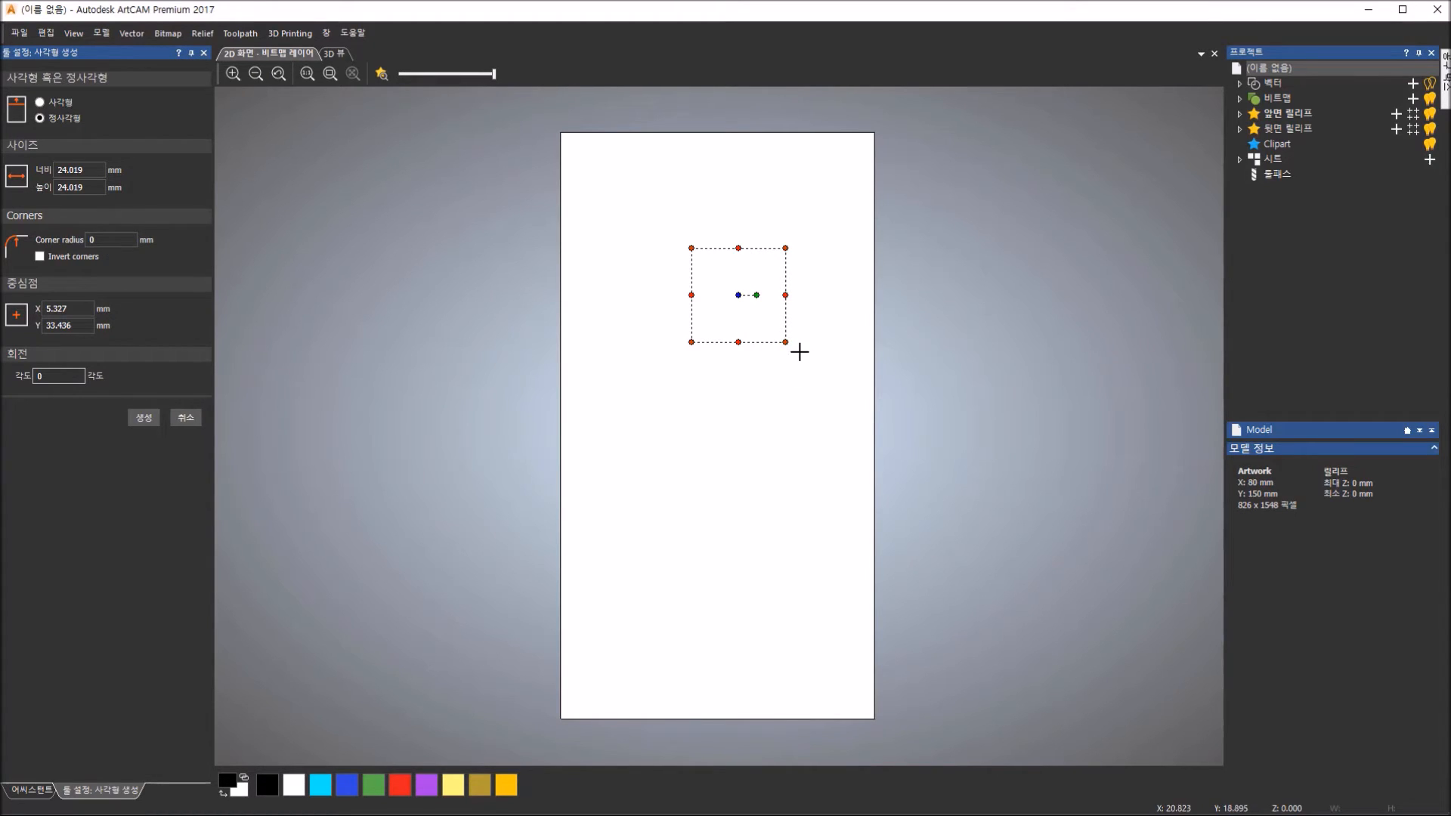
# - Round the square's corners to a radius of about 2 mm and enlarge it evenly to about 38.9 mm per side
pyautogui.scroll(-1, 819, 296)
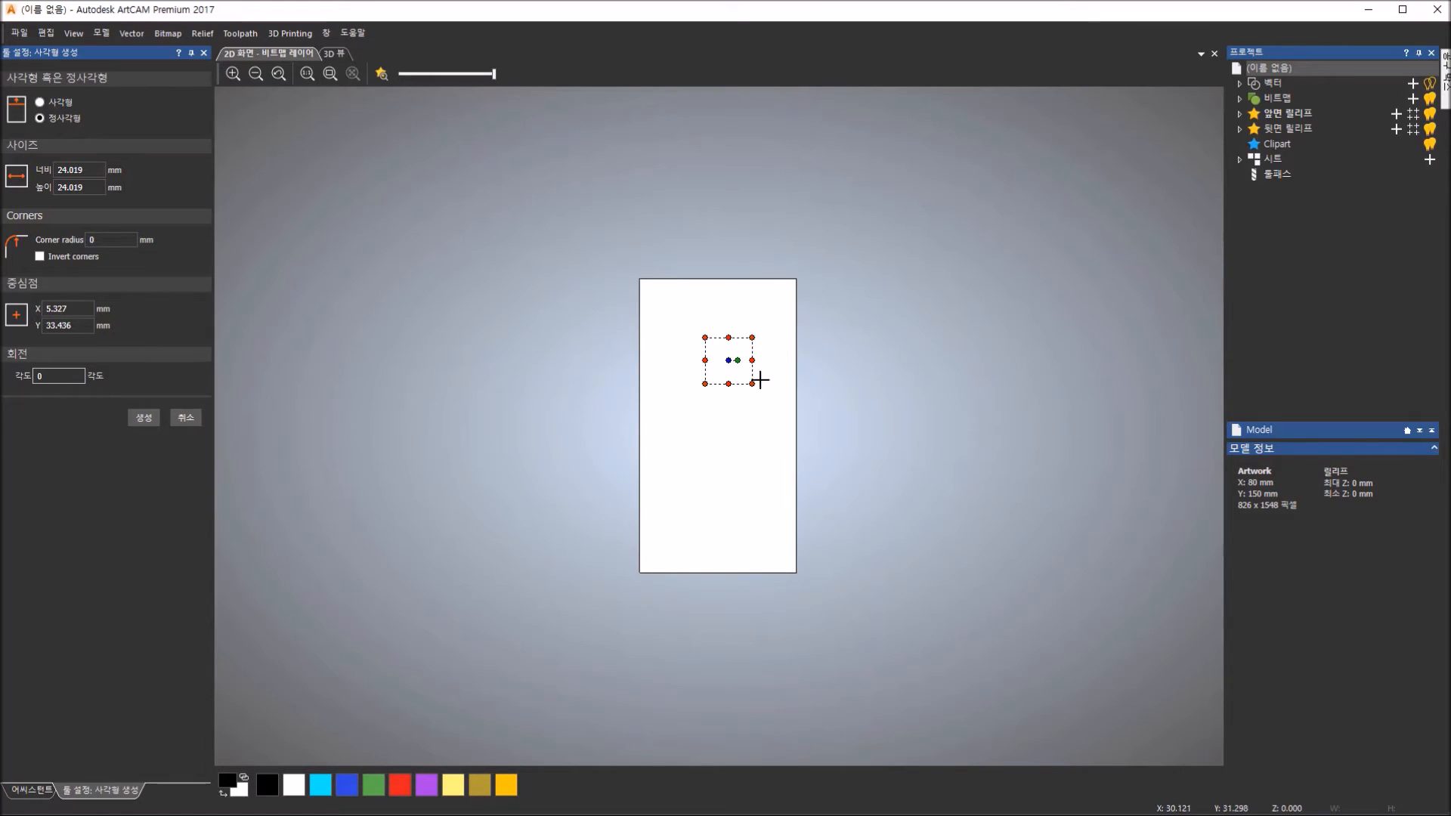
pyautogui.scroll(2, 760, 380)
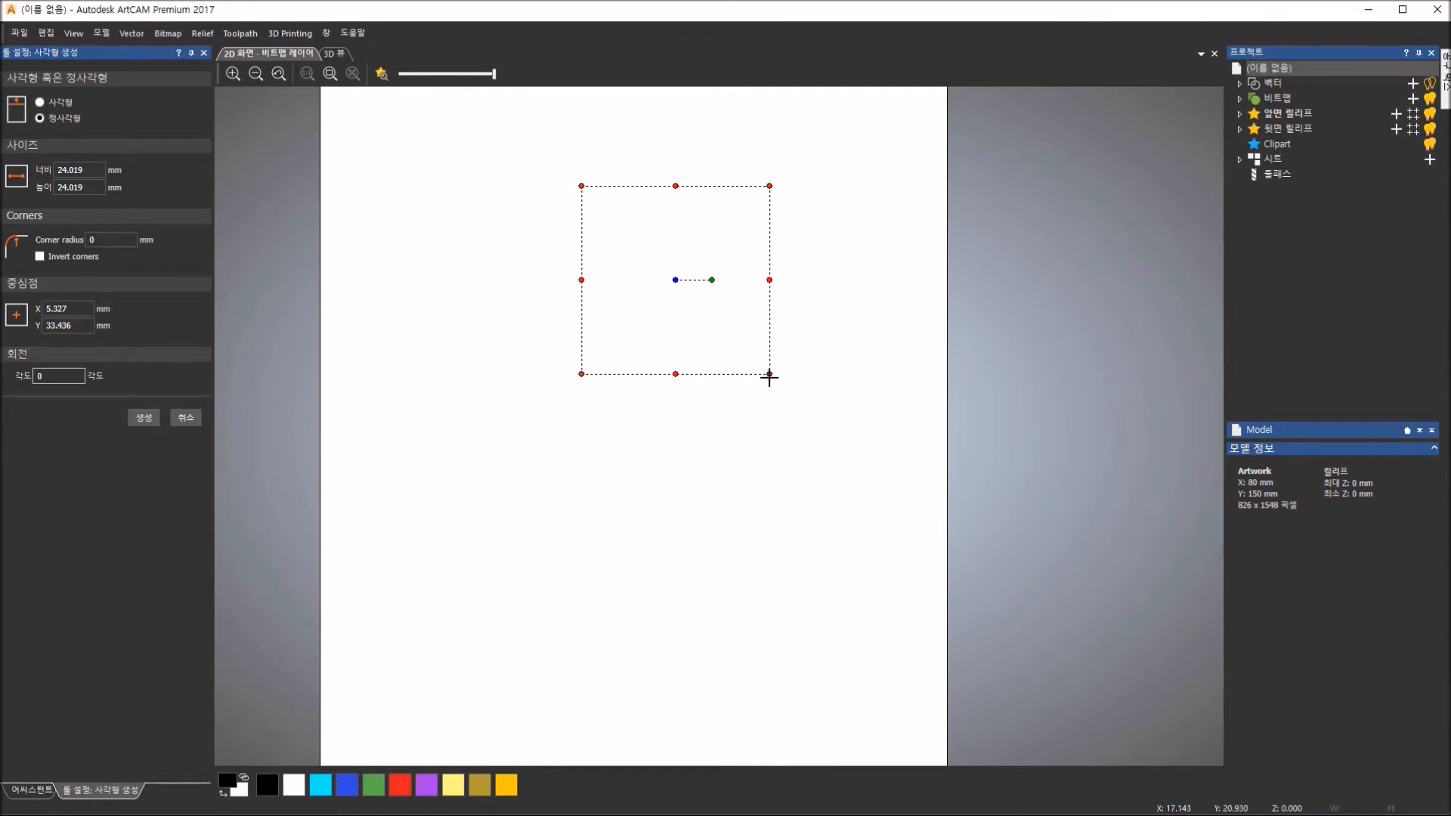
pyautogui.keyDown('shift'); pyautogui.moveTo(771, 375); pyautogui.dragTo(747, 354); pyautogui.keyUp('shift')
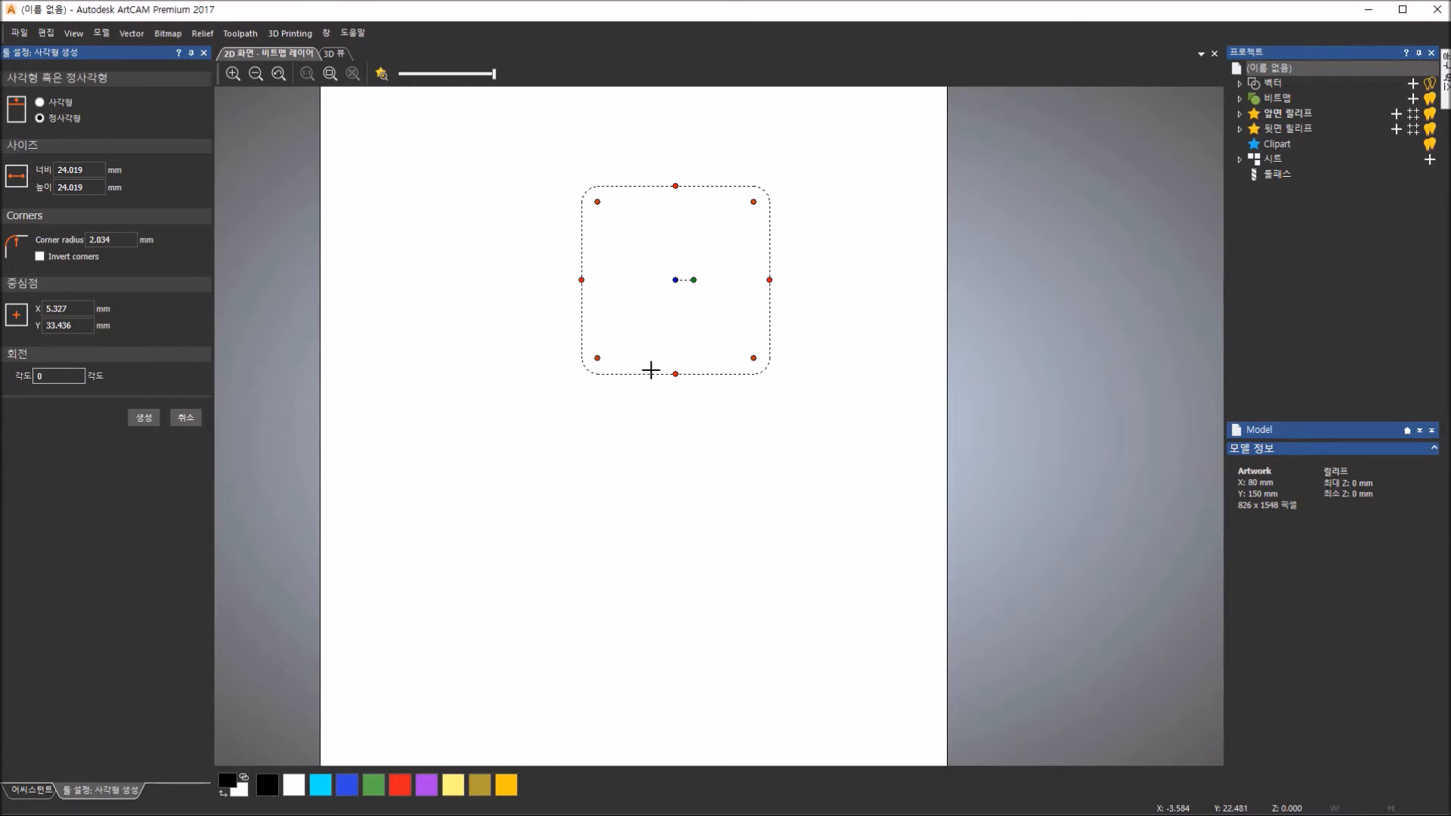
pyautogui.moveTo(681, 373)
pyautogui.mouseDown()
pyautogui.moveTo(681, 422)
pyautogui.moveTo(680, 388)
pyautogui.mouseUp()
pyautogui.moveTo(569, 279); pyautogui.dragTo(524, 280)
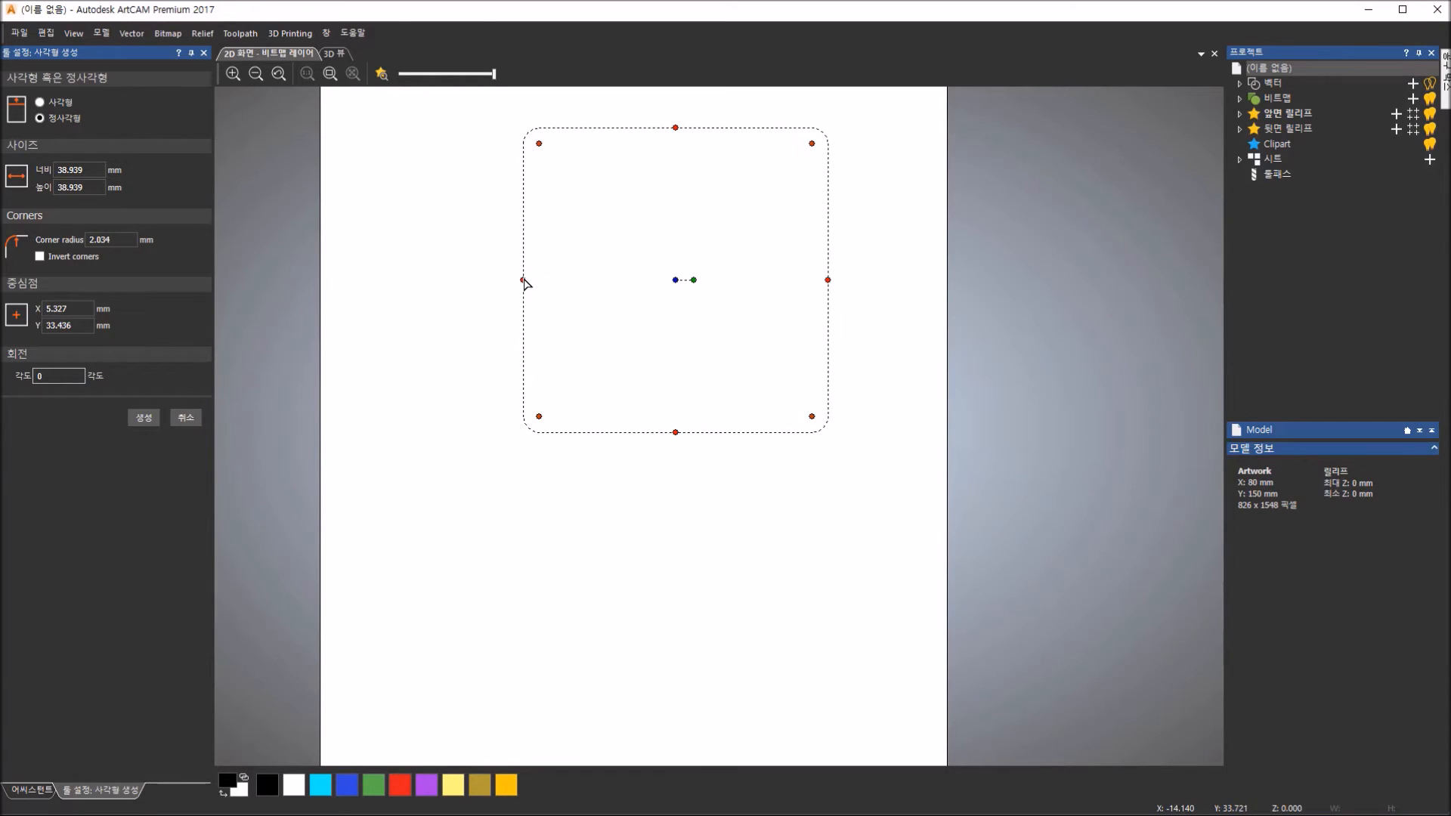
# - Switch the shape from square to rectangle, stretch its width to about 64.9 mm and create the vector
pyautogui.click(39, 104)
pyautogui.moveTo(524, 282); pyautogui.dragTo(421, 280)
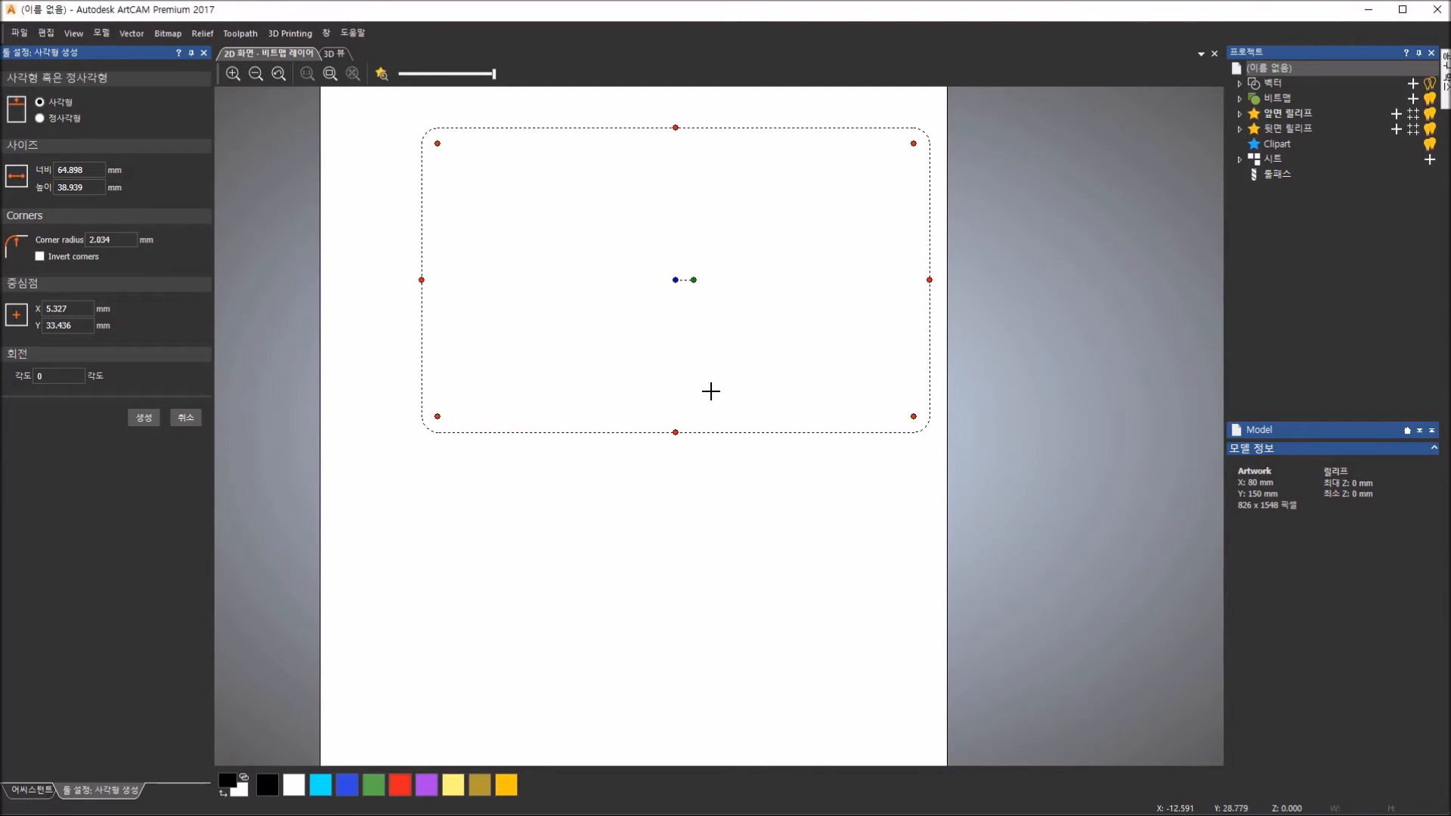
pyautogui.moveTo(673, 433); pyautogui.dragTo(671, 389)
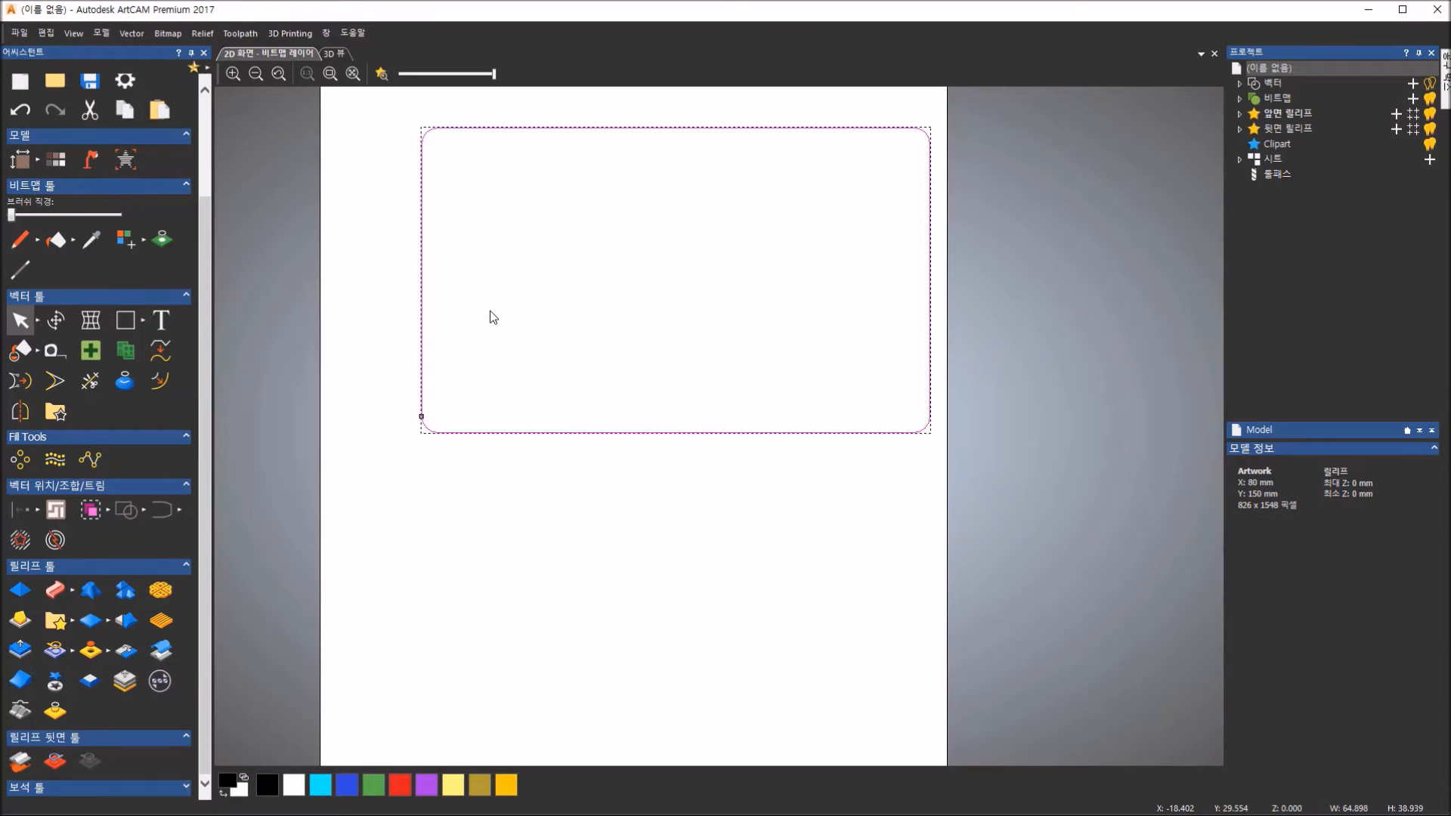
# - Look through the editing, mirroring, centring and layer commands offered for the rounded rectangle
pyautogui.rightClick(487, 433)
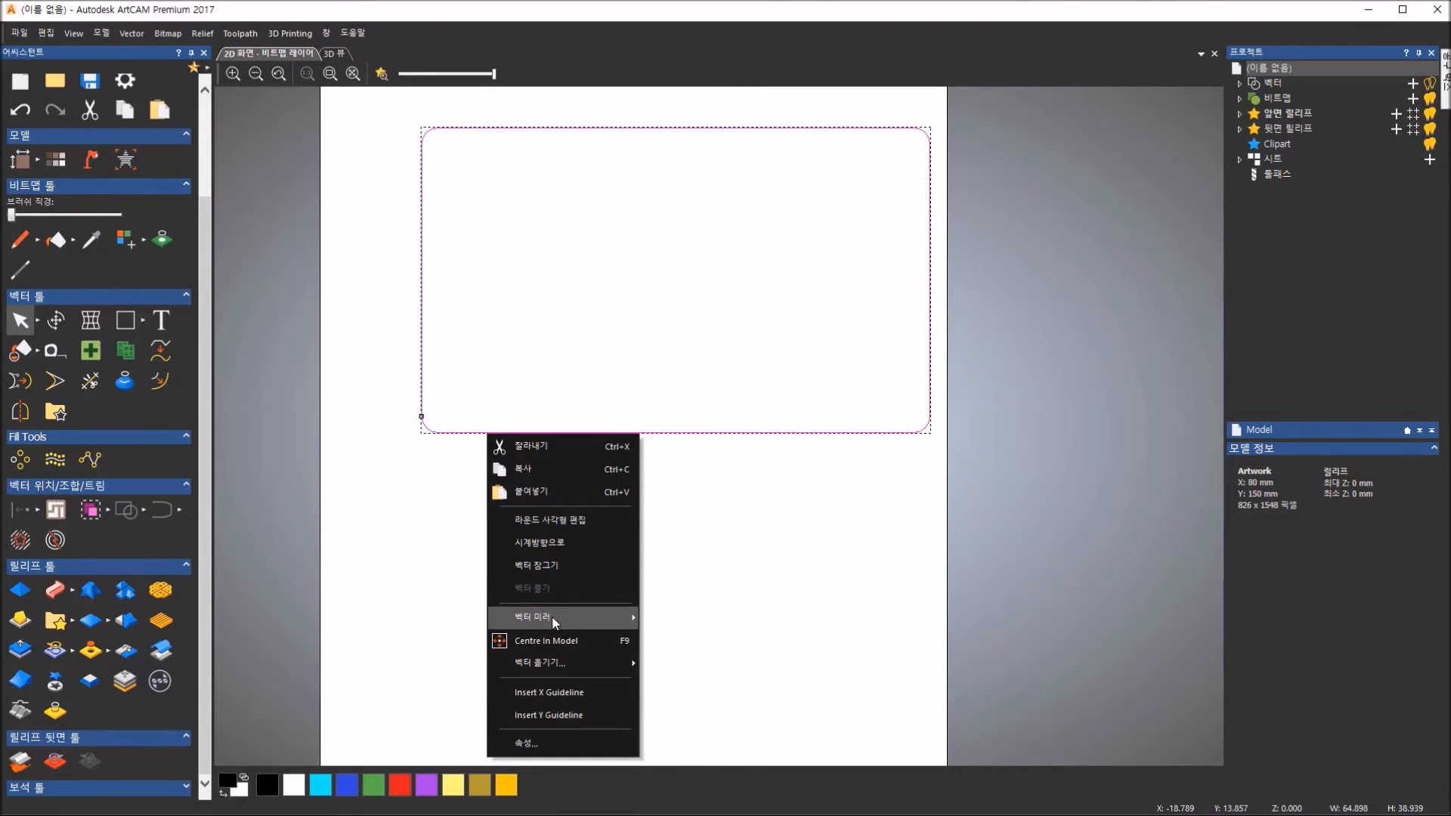
pyautogui.rightClick(688, 430)
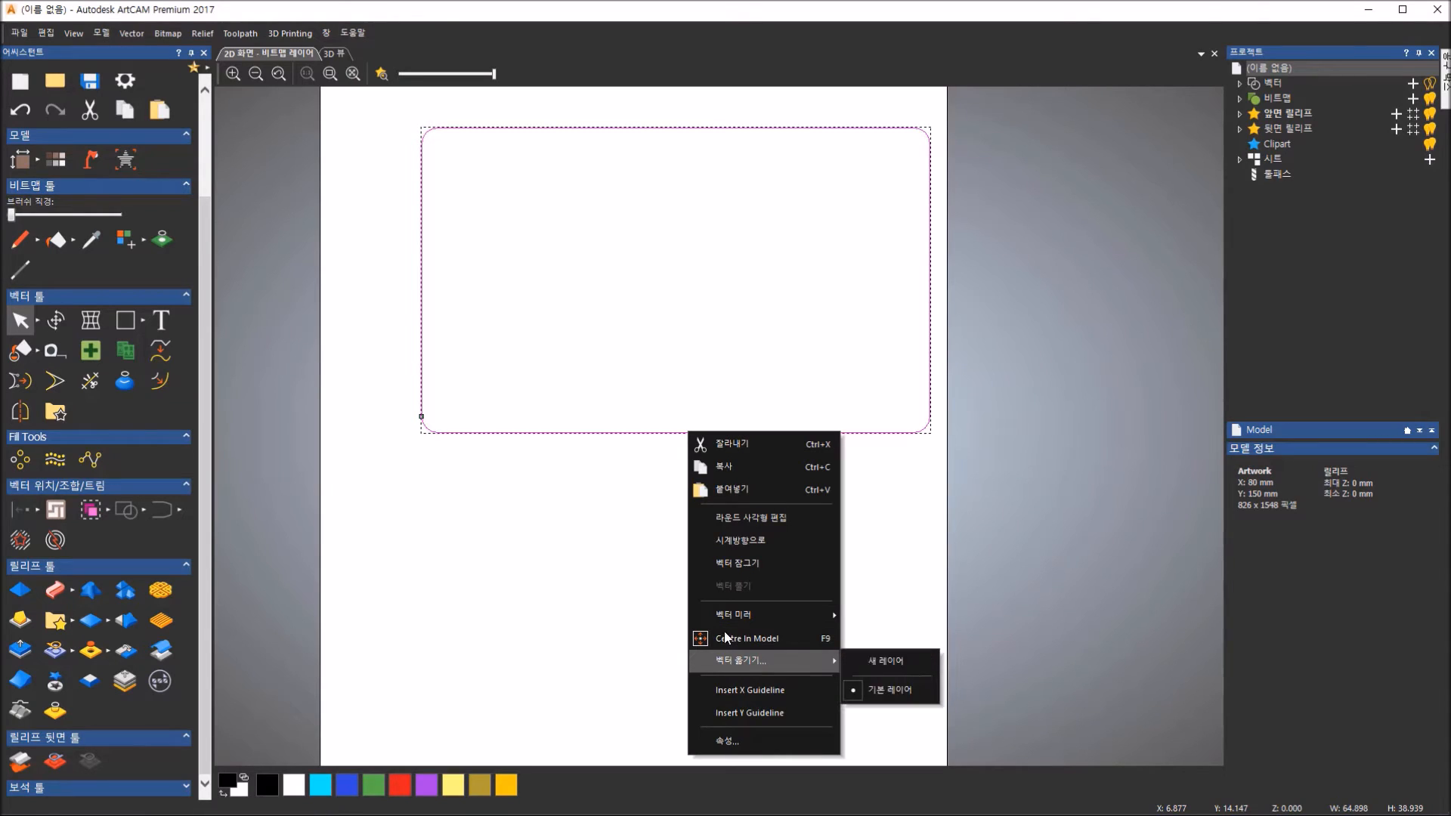
pyautogui.click(560, 445)
# - Reopen the rounded rectangle for editing and set its width to 70 mm and its height to 35 mm
pyautogui.doubleClick(565, 436)
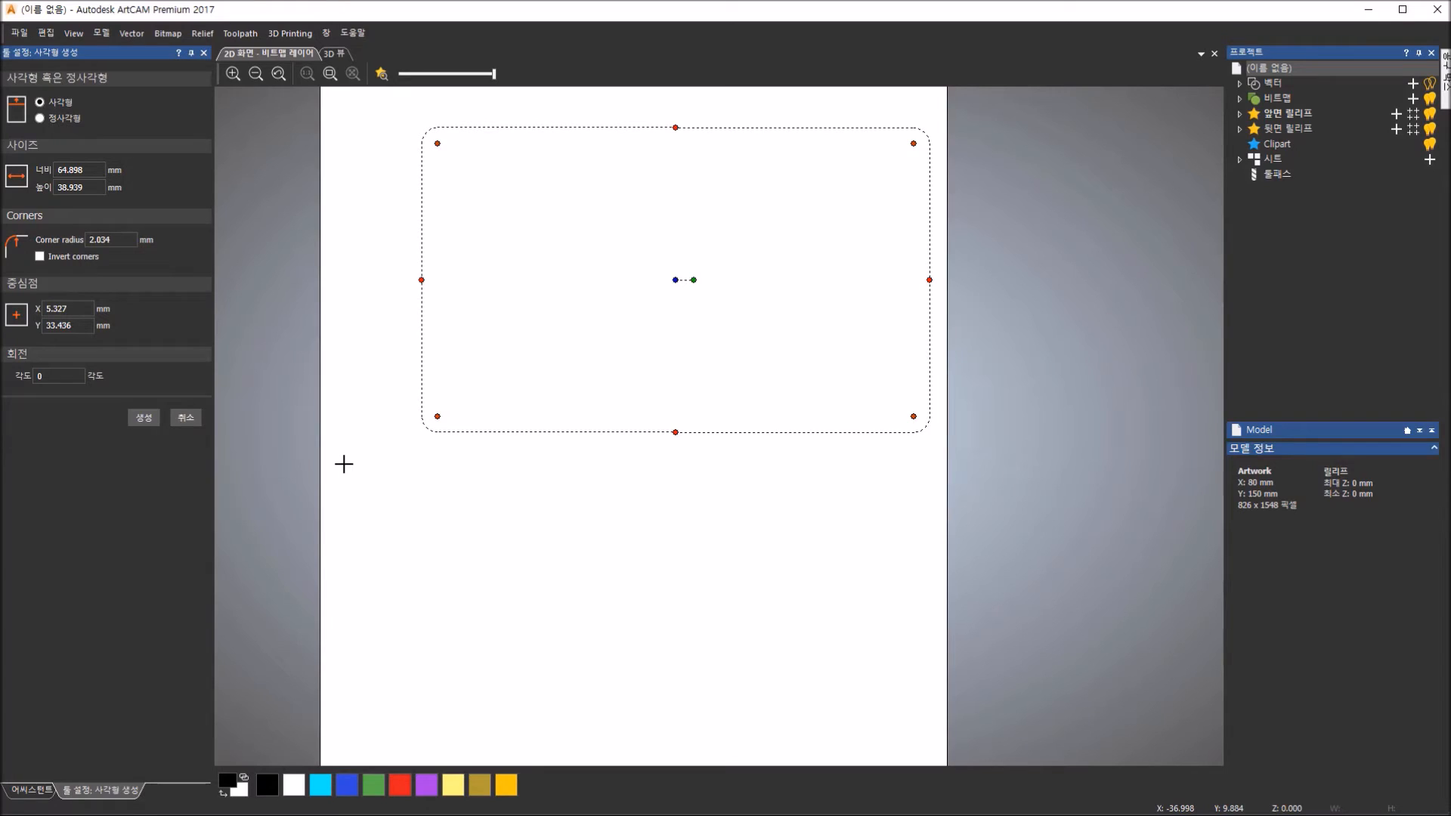
pyautogui.moveTo(461, 477)
pyautogui.mouseDown()
pyautogui.moveTo(429, 477)
pyautogui.moveTo(427, 521)
pyautogui.moveTo(456, 520)
pyautogui.moveTo(449, 499)
pyautogui.mouseUp()
pyautogui.press('Escape')
pyautogui.click(79, 169)
pyautogui.moveTo(72, 170); pyautogui.dragTo(15, 178)
pyautogui.write('70')
pyautogui.press('Tab')
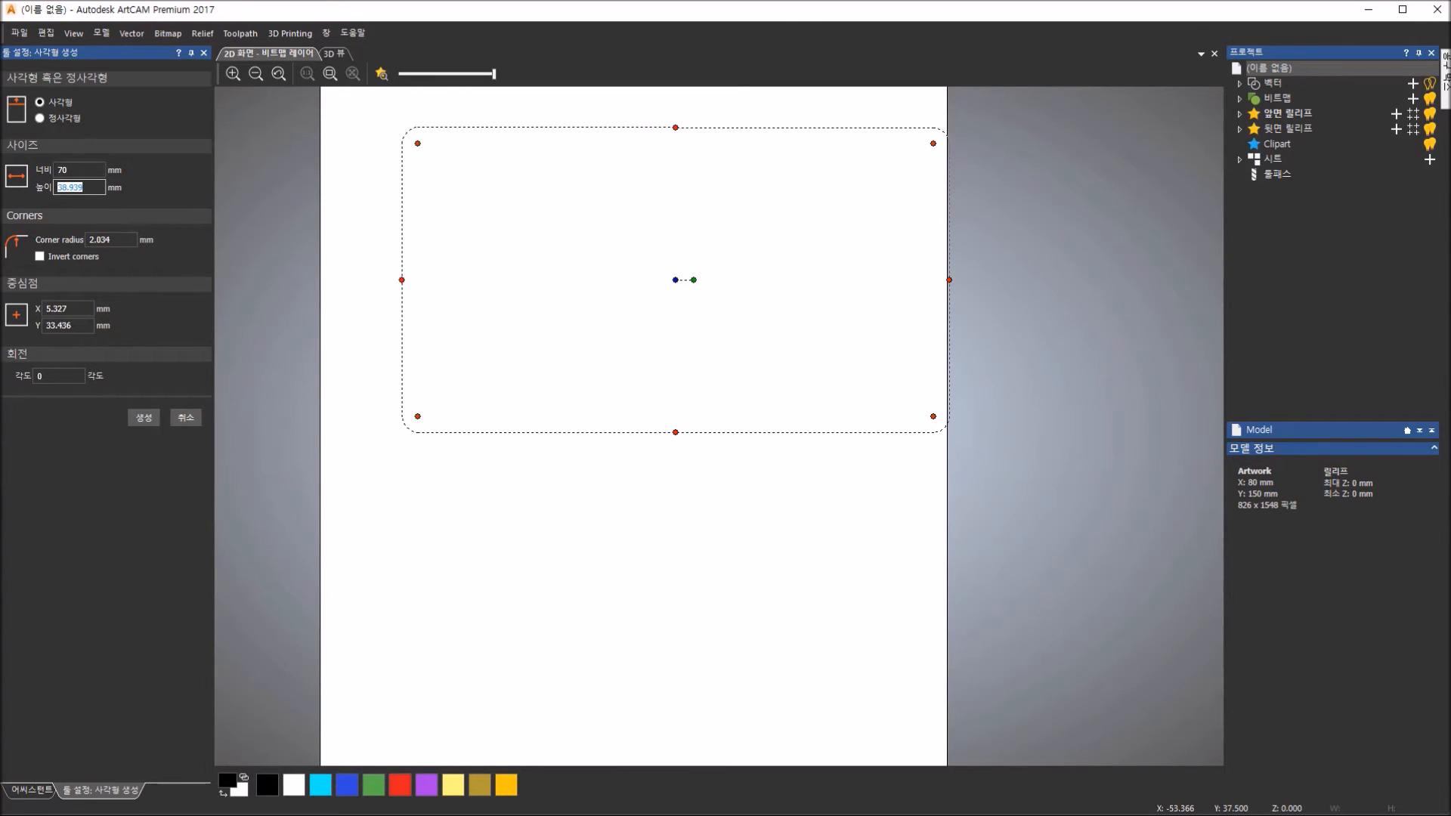
pyautogui.write('35')
pyautogui.click(85, 172)
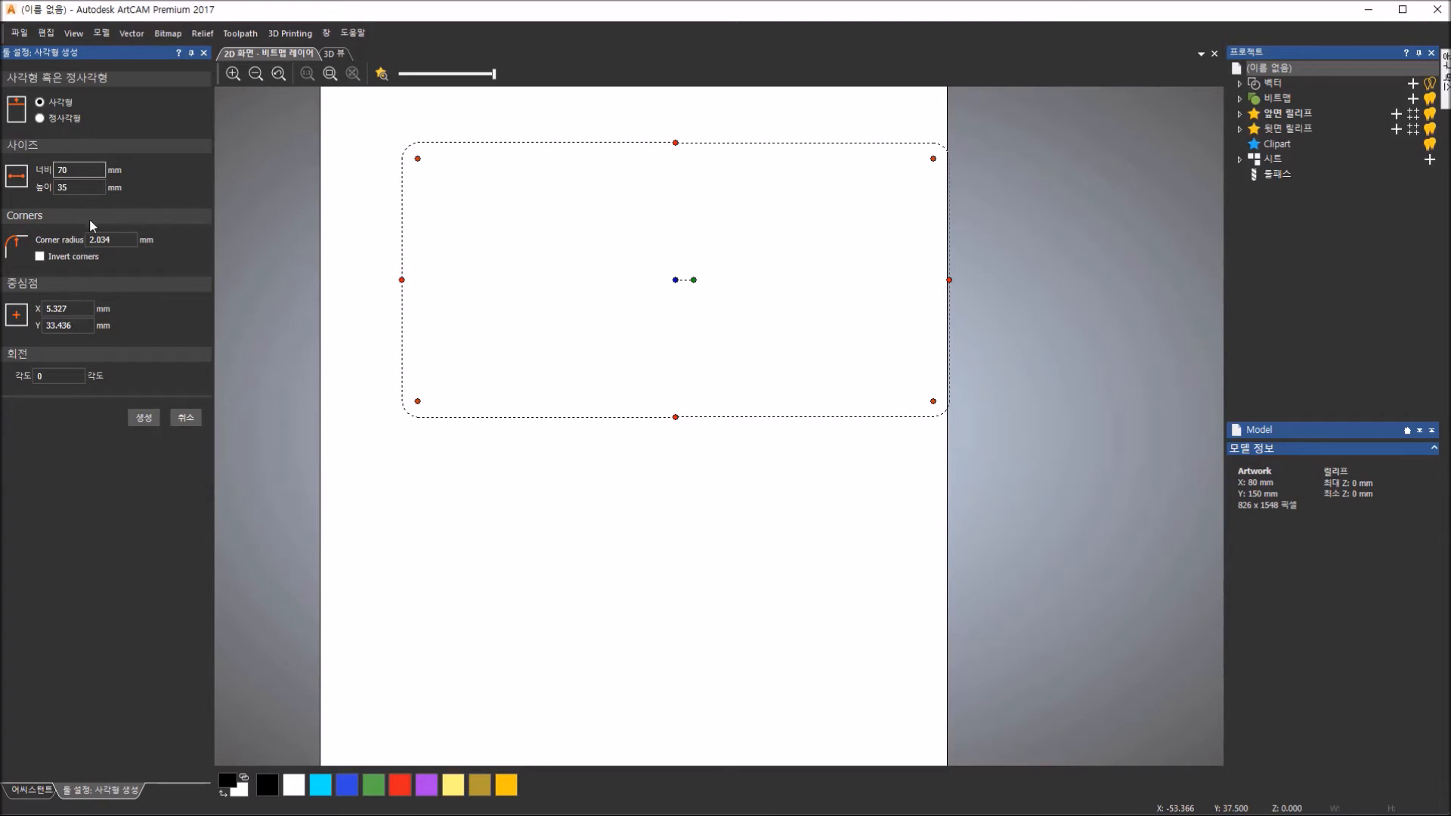
# - Set the rectangle's corner radius to 5 mm and try inverted corners, ending with the inversion off
pyautogui.doubleClick(102, 239)
pyautogui.write('5')
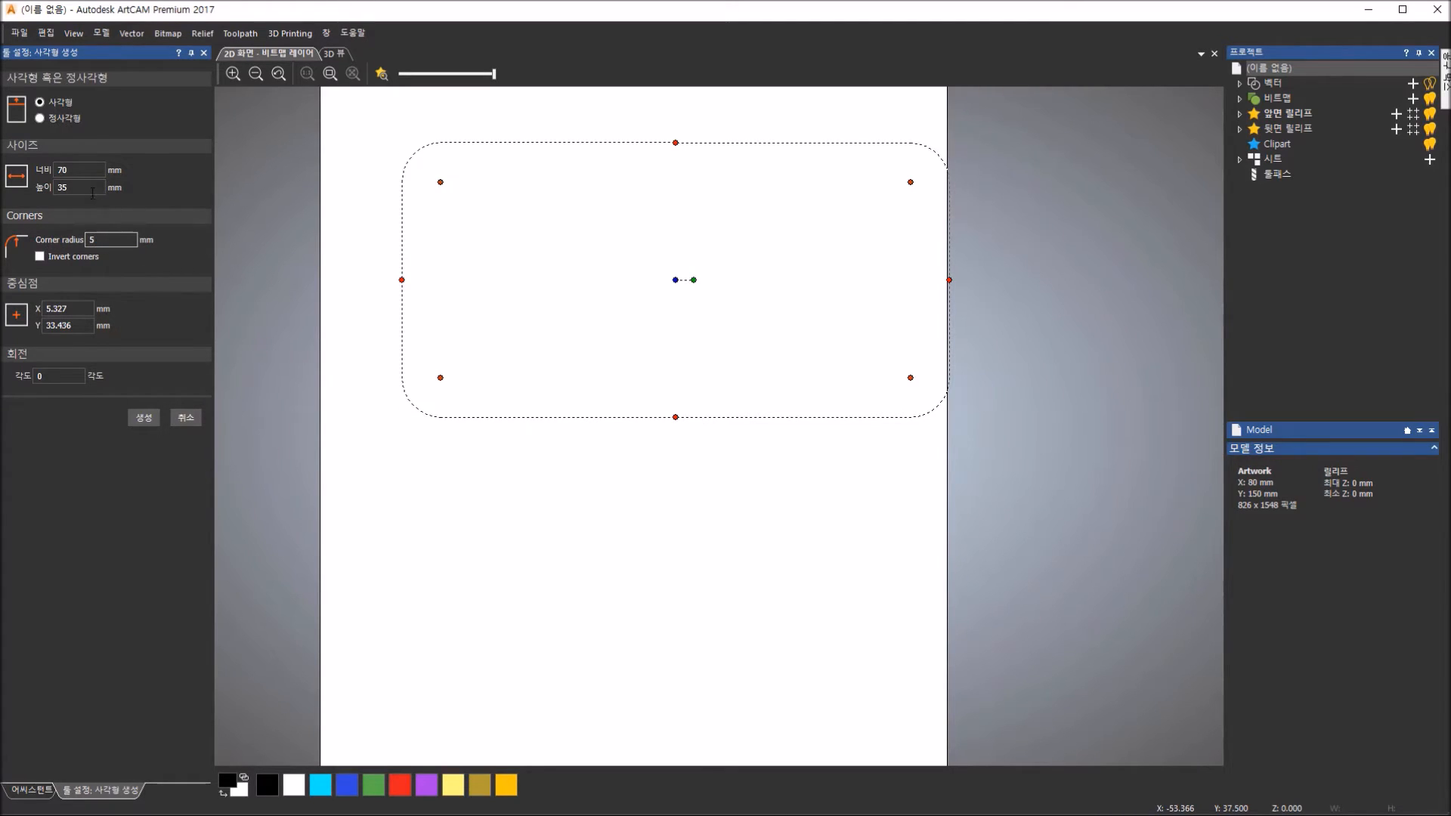
pyautogui.click(92, 190)
pyautogui.click(40, 258)
pyautogui.click(40, 257)
# - Place the rectangle's centre at X 0, Y 0
pyautogui.doubleClick(62, 309)
pyautogui.write('0')
pyautogui.press('Tab')
pyautogui.write('0')
pyautogui.press('Tab')
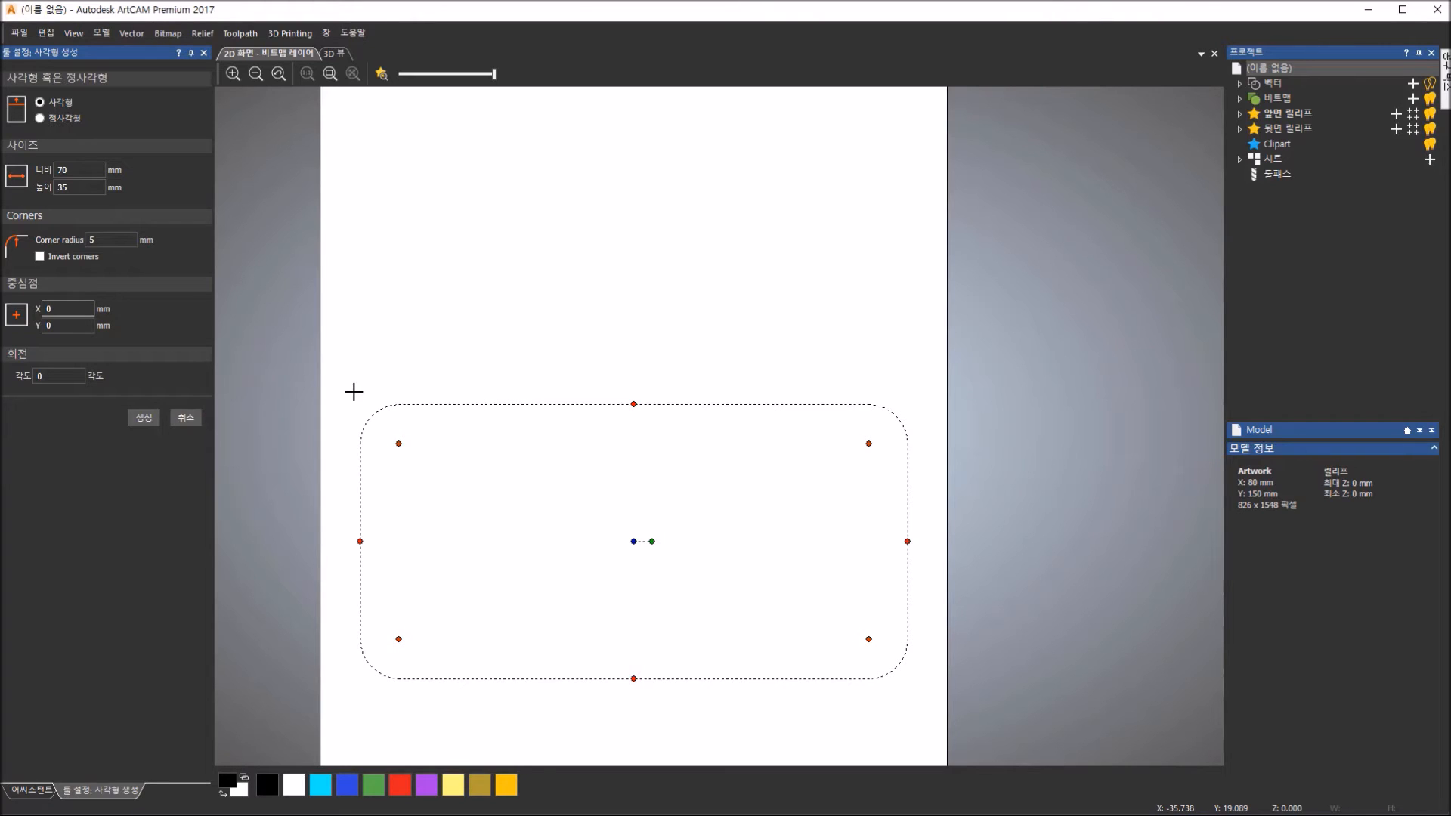
# - Set the rectangle's rotation to 45 degrees, turn it freely on to about 67 degrees, and apply the edit
pyautogui.press('Tab')
pyautogui.press('Tab')
pyautogui.write('45')
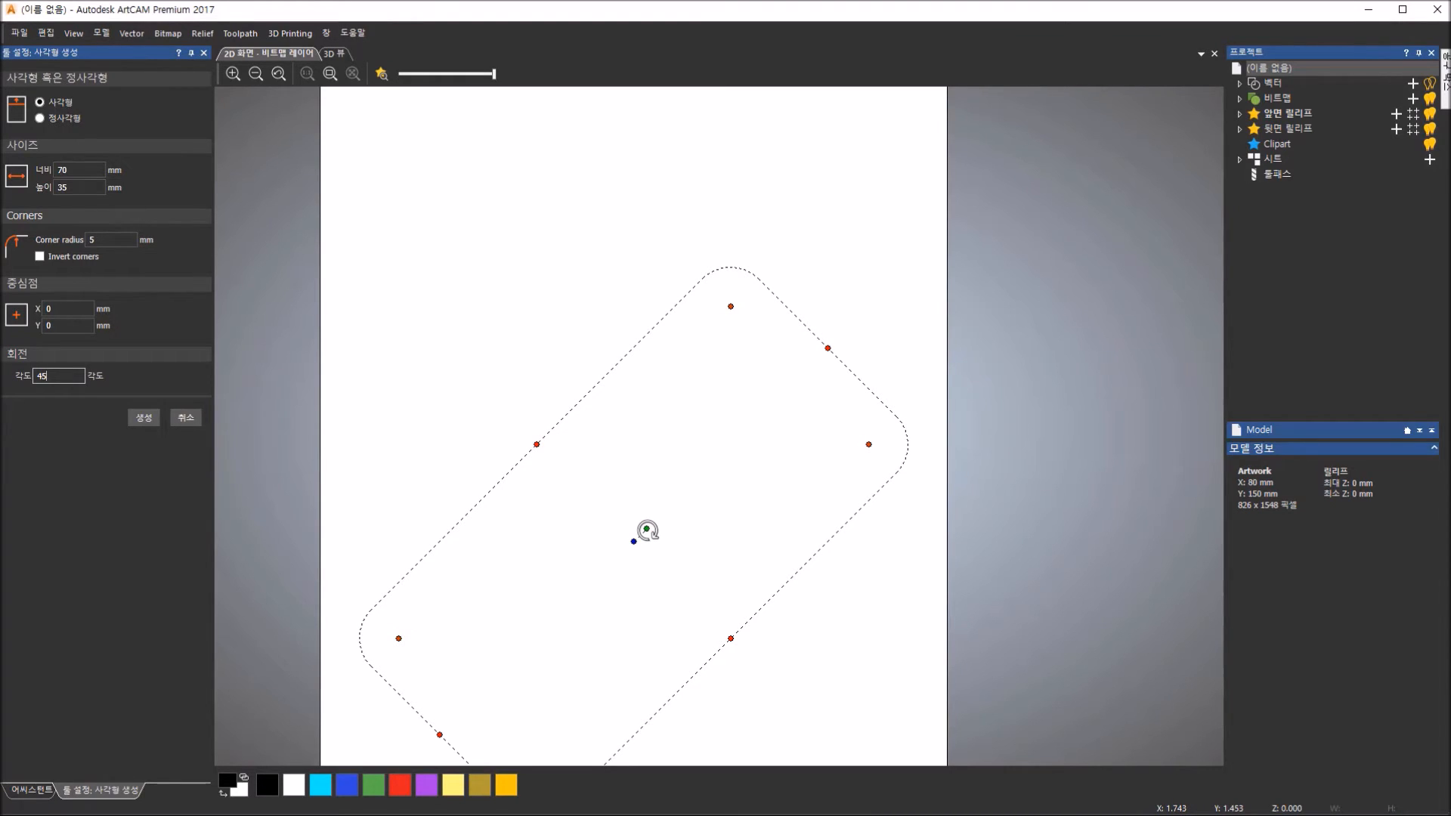
pyautogui.moveTo(648, 530)
pyautogui.mouseDown()
pyautogui.moveTo(642, 564)
pyautogui.moveTo(605, 564)
pyautogui.moveTo(612, 502)
pyautogui.moveTo(644, 511)
pyautogui.mouseUp()
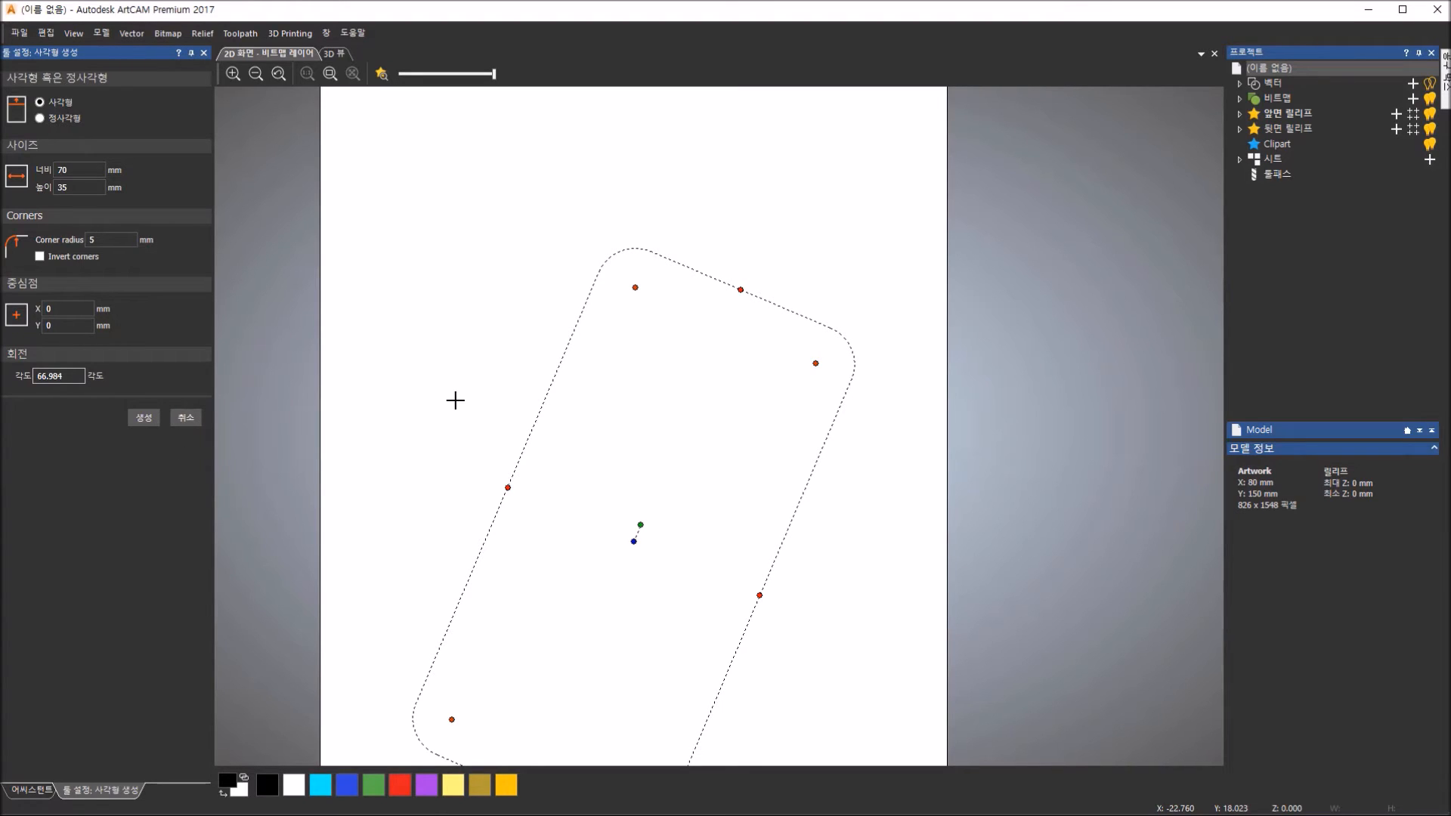
pyautogui.press('Return')
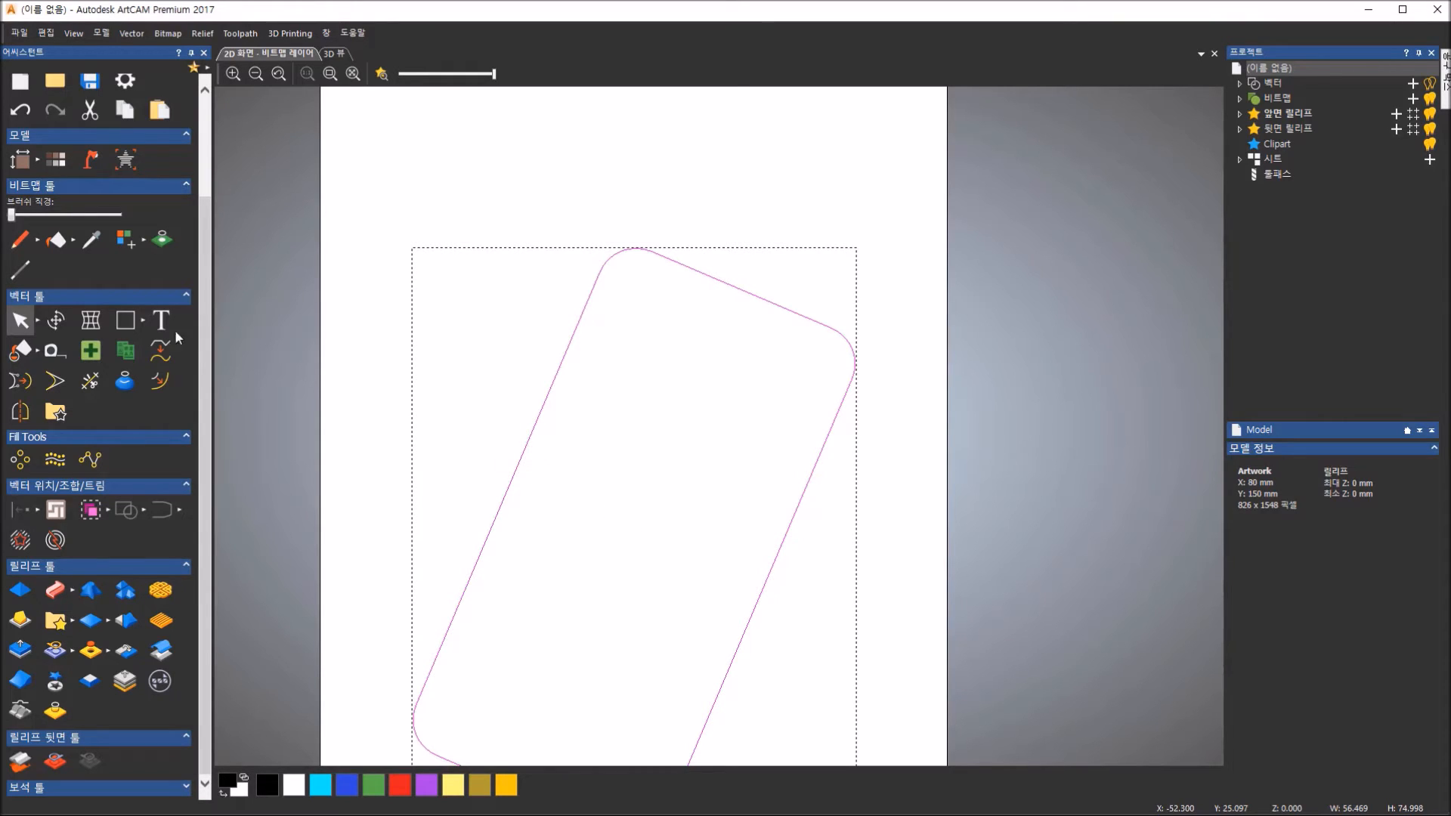
# - Draw three freehand rectangles across the rotated rectangle's outline, about 17.8 x 17.1 mm, 15.2 x 23.7 mm and 18 x 16 mm
pyautogui.click(125, 321)
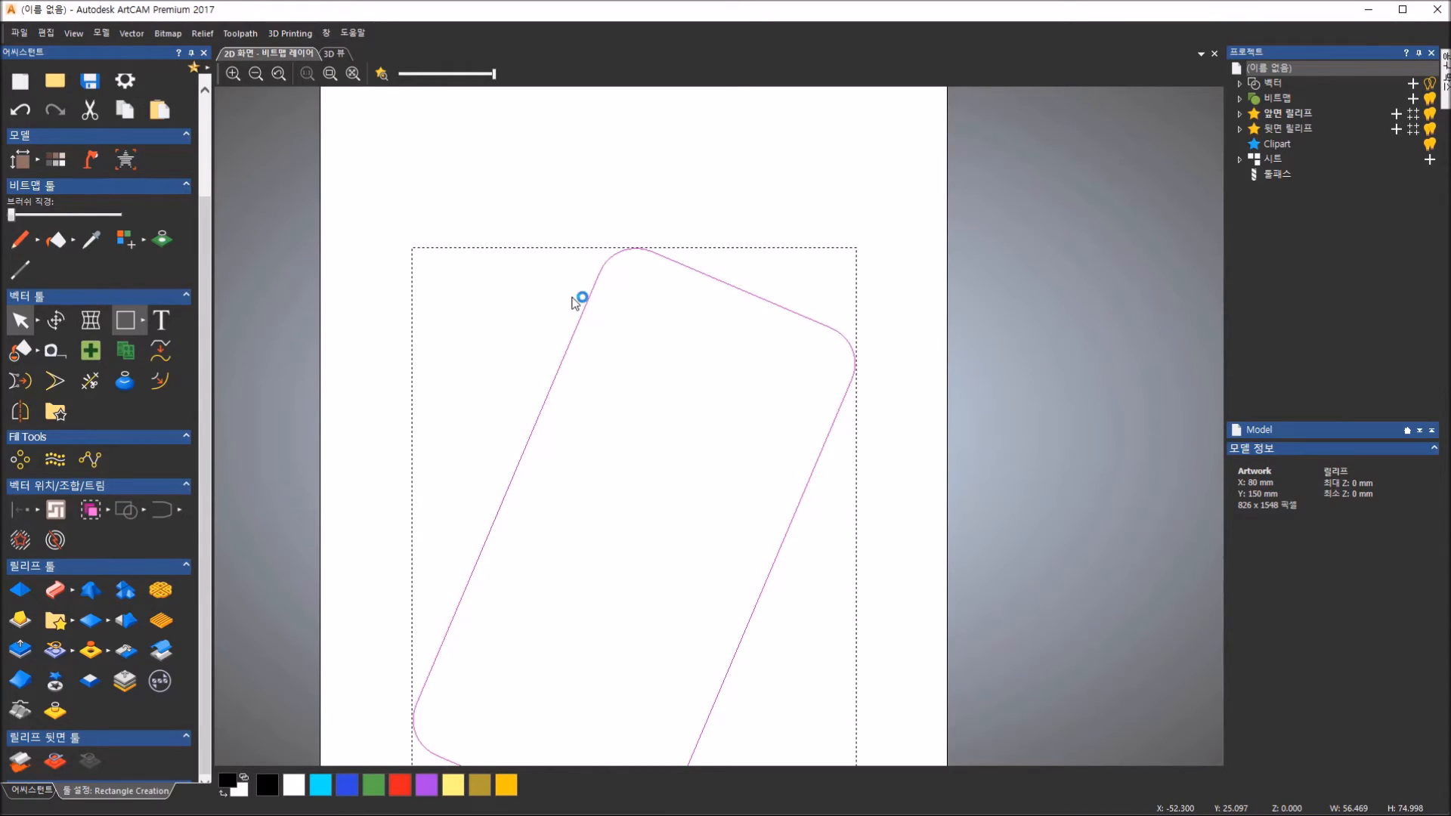
pyautogui.moveTo(671, 324); pyautogui.dragTo(530, 189)
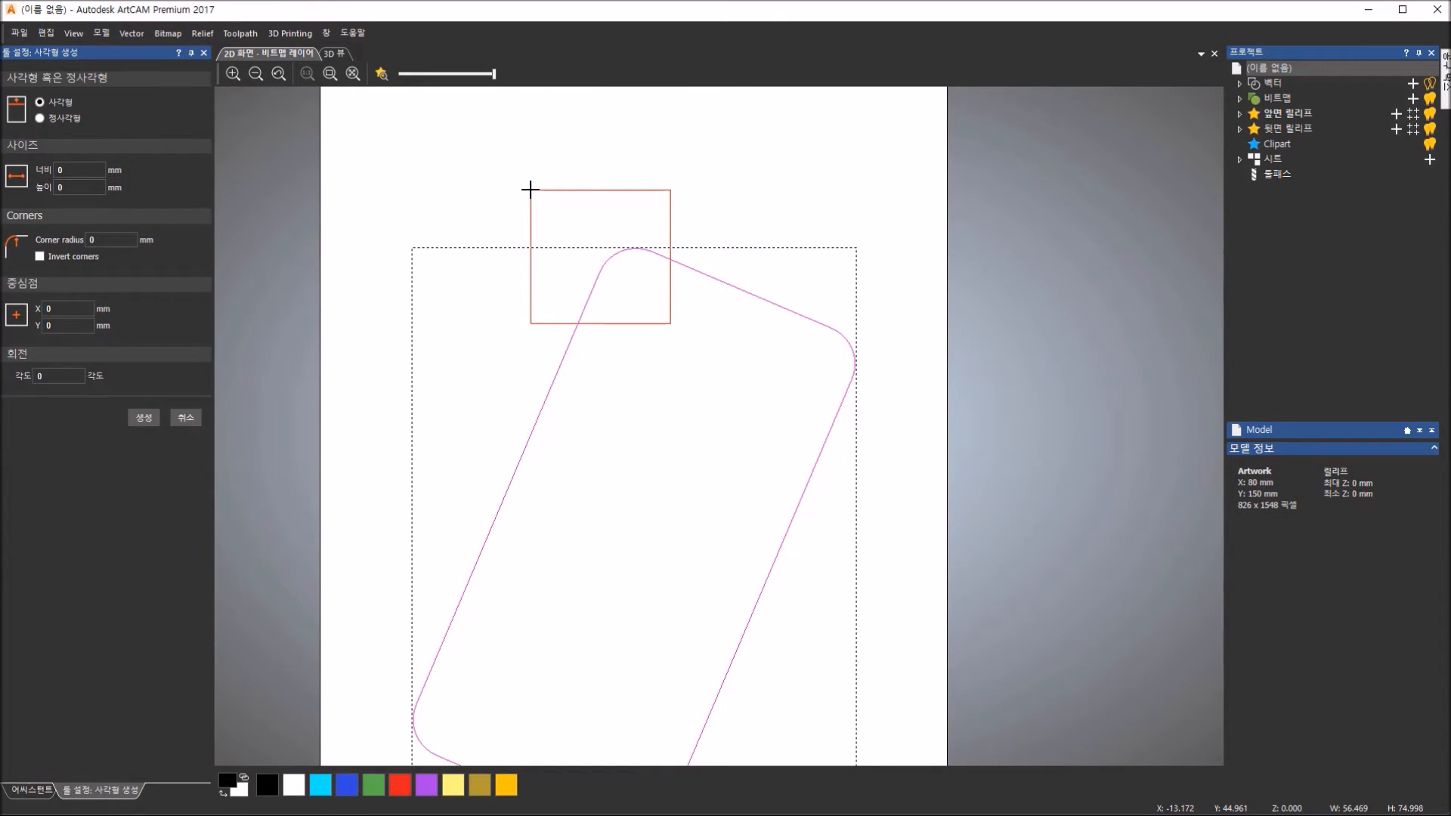
pyautogui.moveTo(530, 189); pyautogui.dragTo(530, 190)
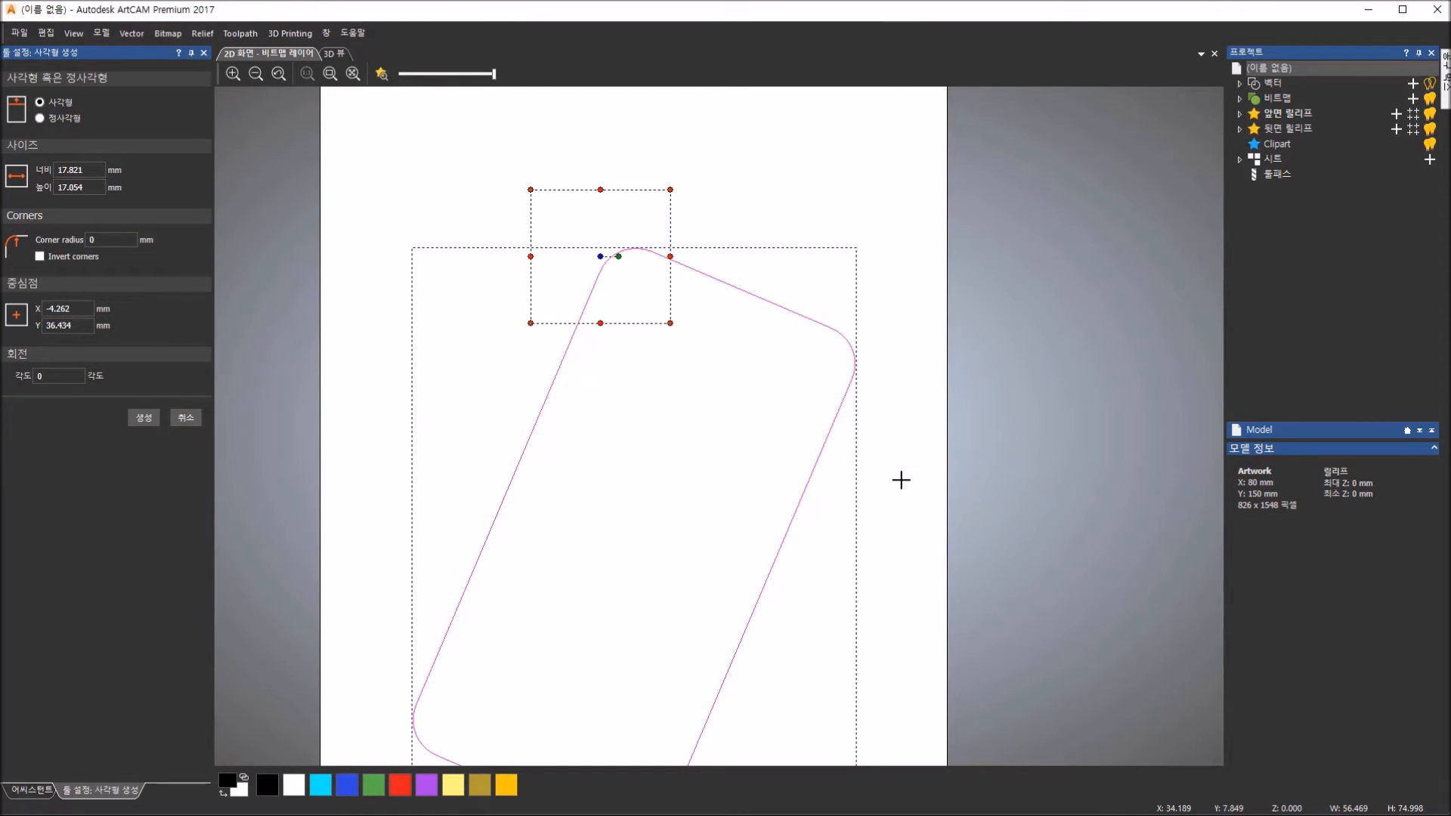
pyautogui.moveTo(901, 480); pyautogui.dragTo(782, 294)
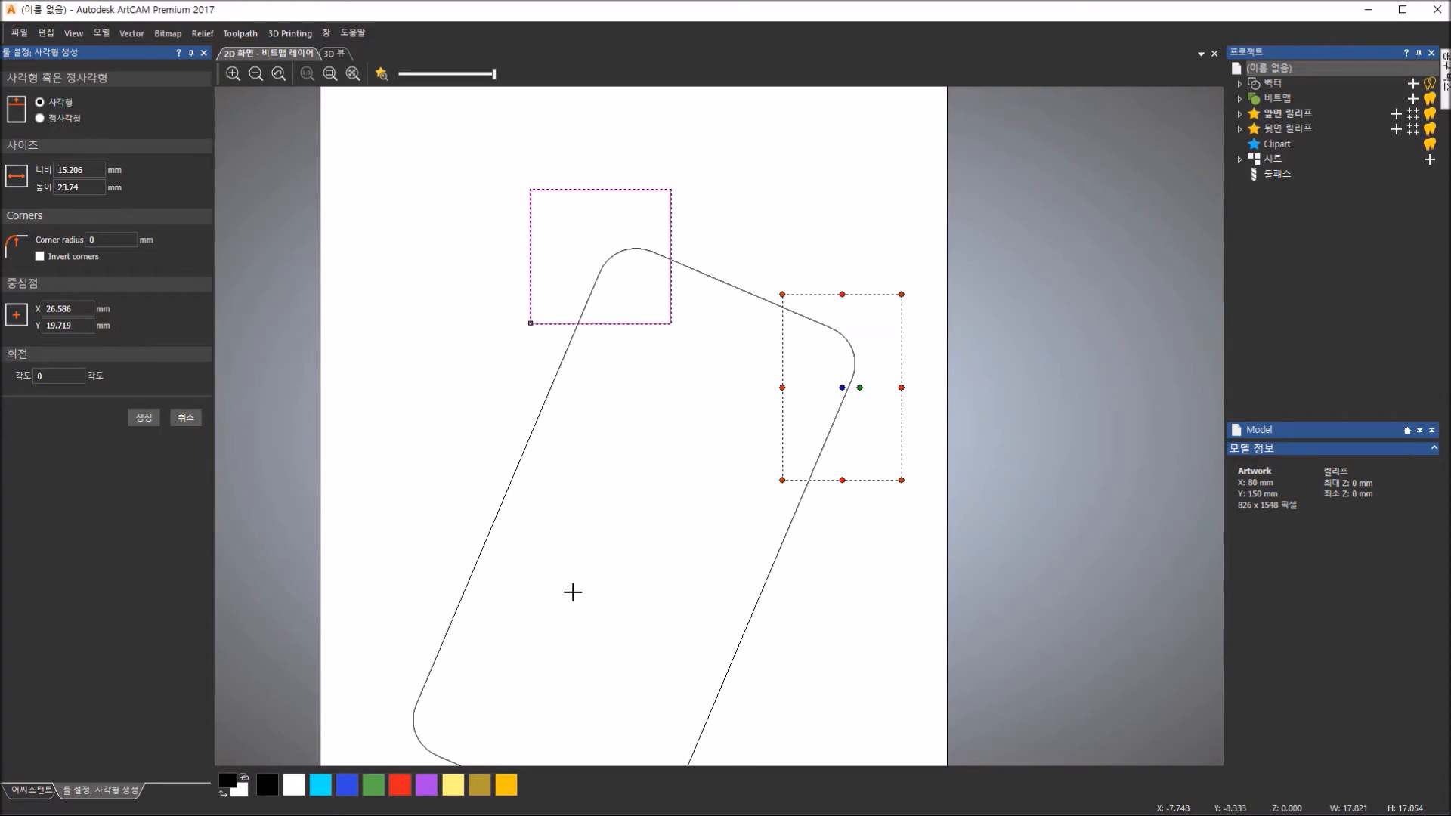
pyautogui.moveTo(420, 468); pyautogui.dragTo(561, 594)
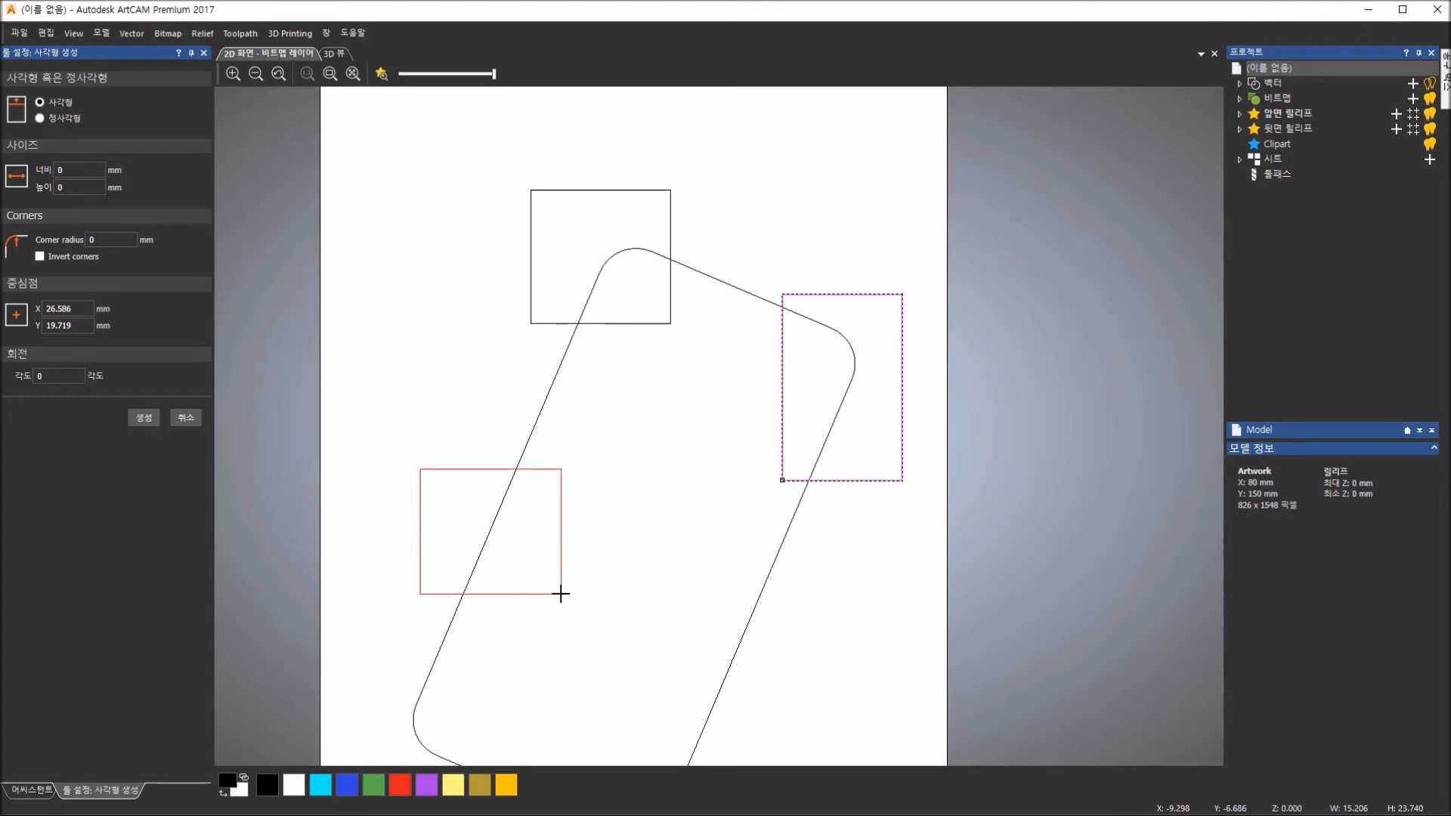
pyautogui.moveTo(561, 594); pyautogui.dragTo(561, 594)
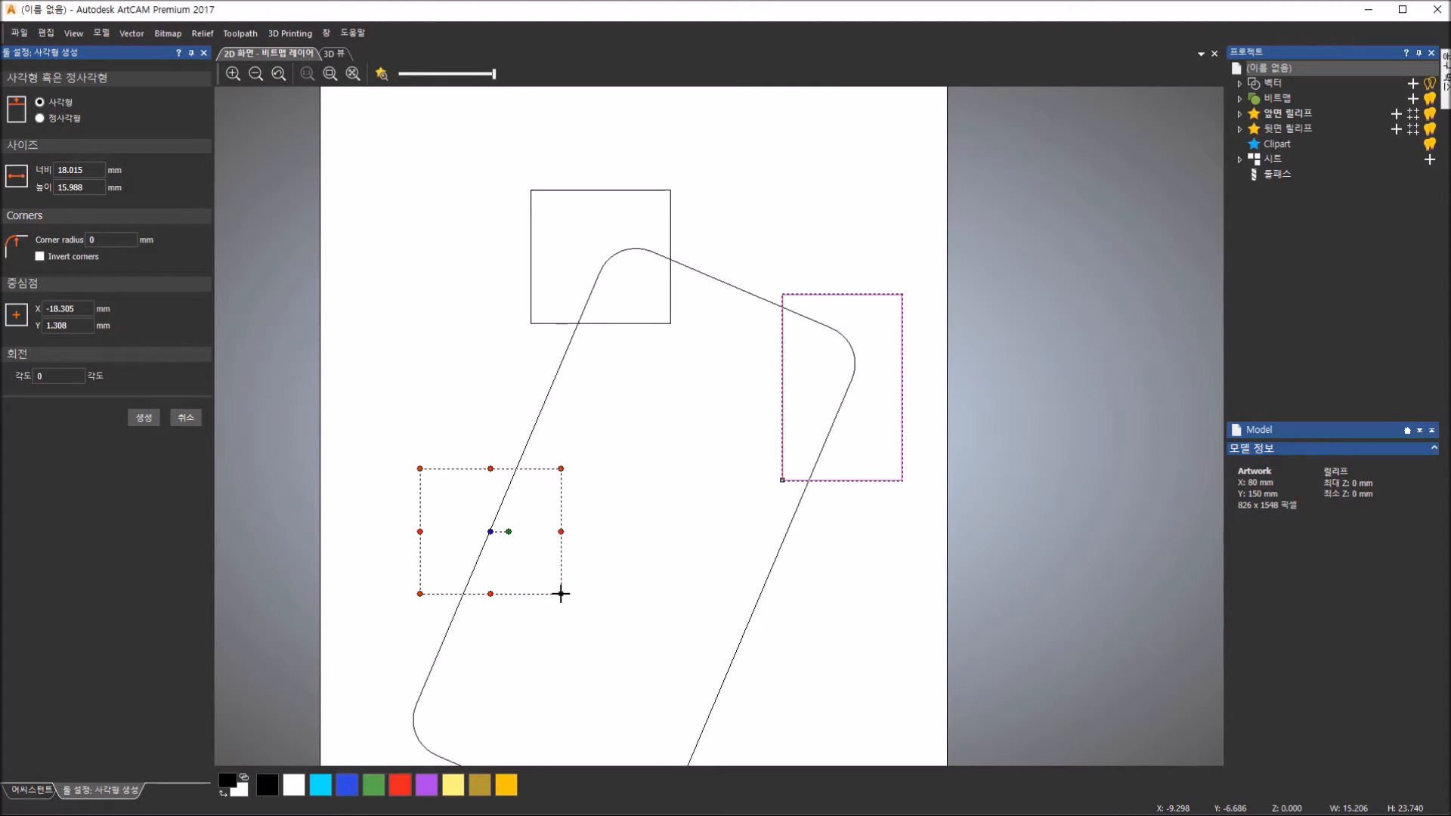
# - Add four more freehand rectangles around the rotated outline, the last about 14.8 x 18.3 mm, and create them
pyautogui.moveTo(846, 724); pyautogui.dragTo(683, 569)
pyautogui.moveTo(584, 427); pyautogui.dragTo(443, 288)
pyautogui.moveTo(800, 176); pyautogui.dragTo(594, 297)
pyautogui.moveTo(374, 560); pyautogui.dragTo(489, 703)
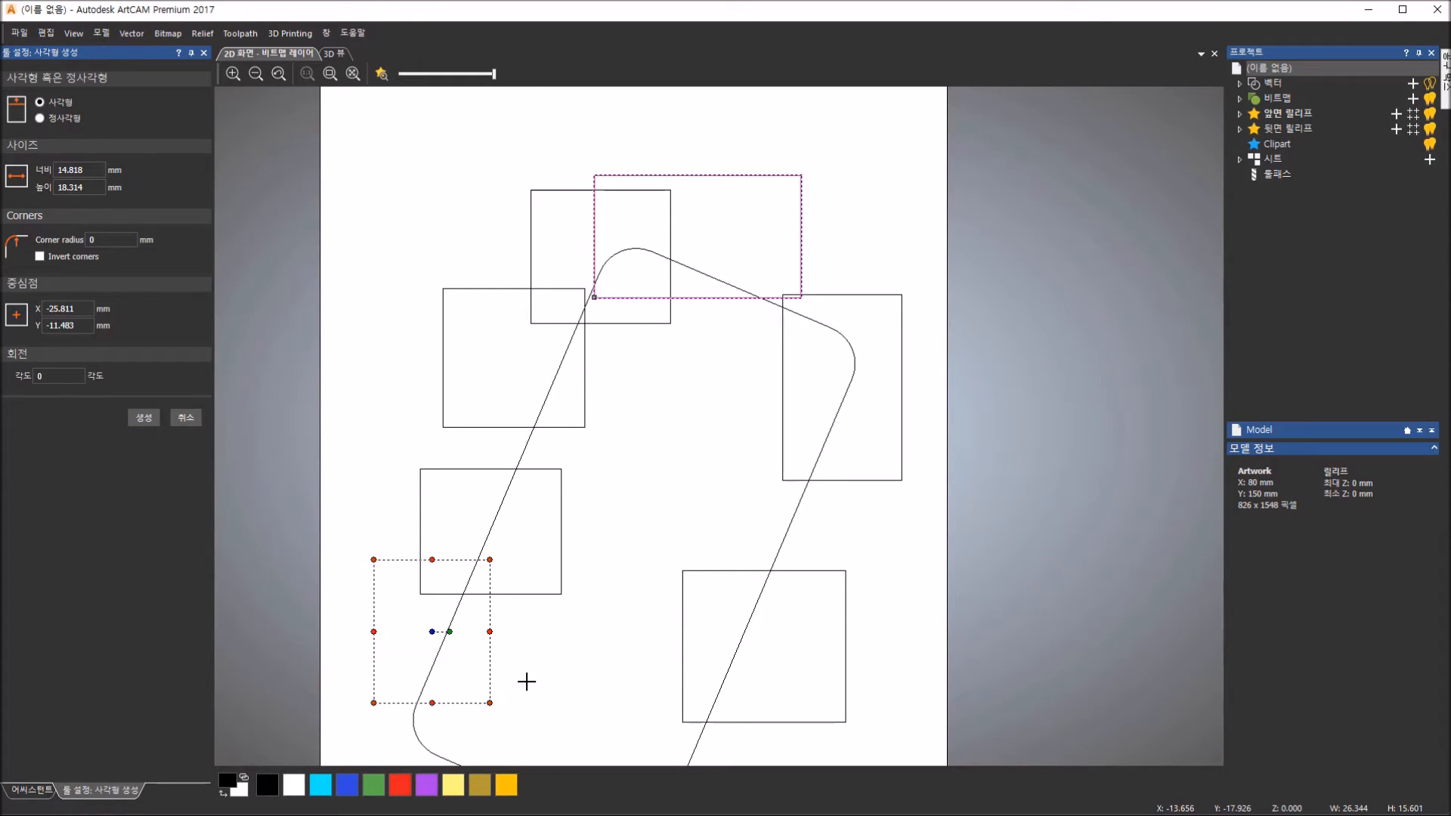
pyautogui.click(139, 418)
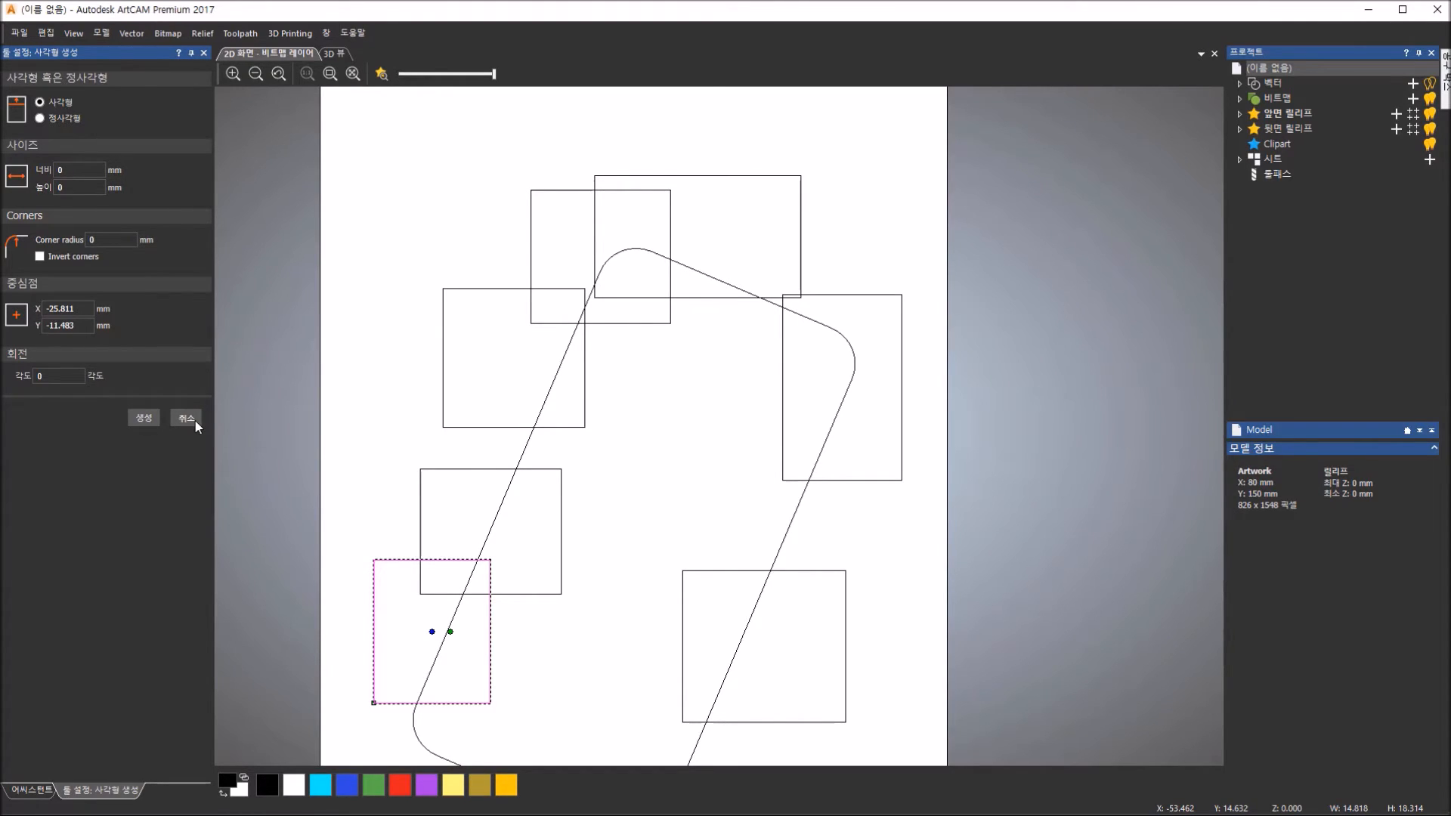
# - Trim the upper-left rectangles' segments where they overlap each other or lie inside the rotated outline
pyautogui.click(186, 418)
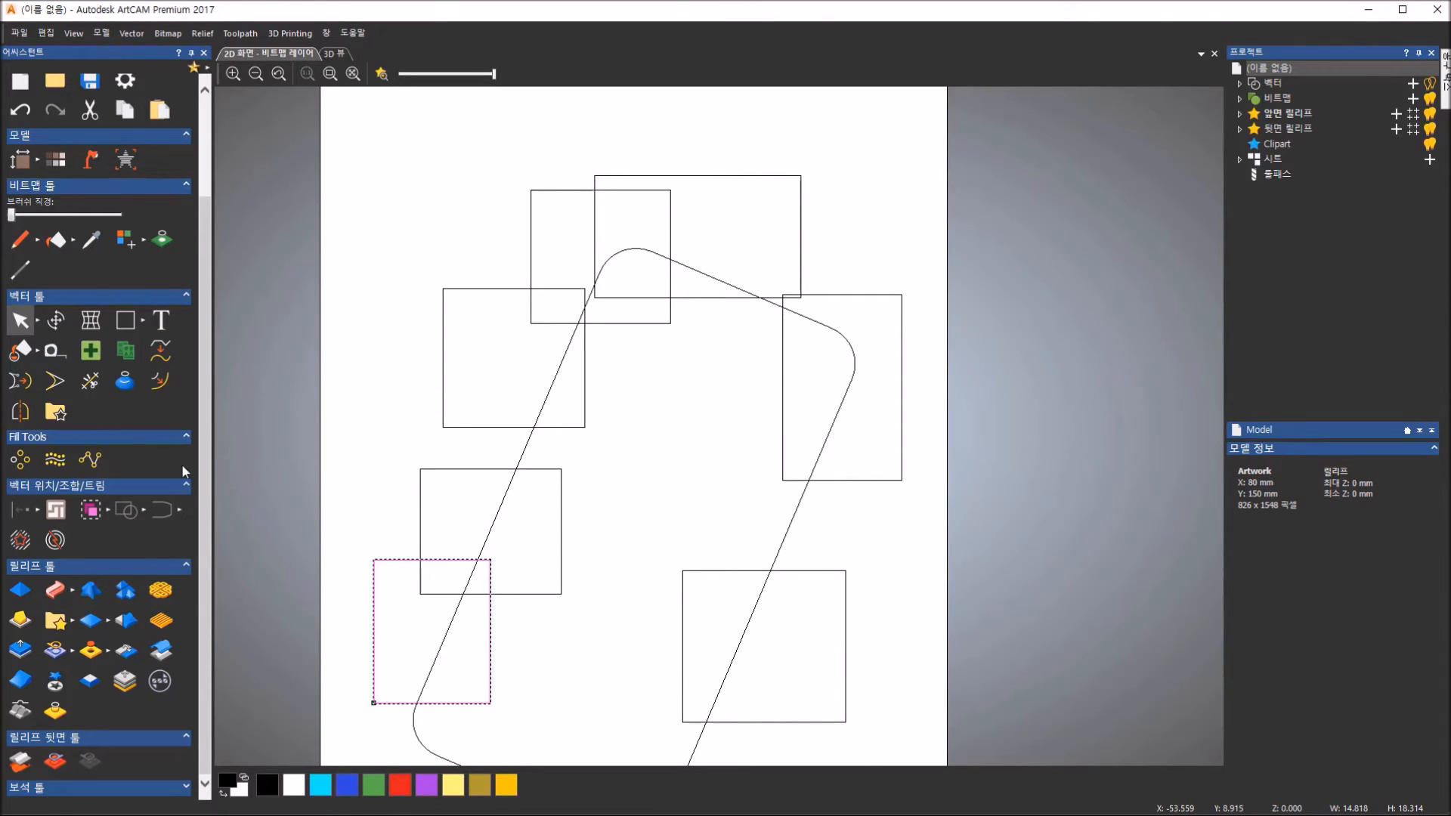
pyautogui.click(92, 384)
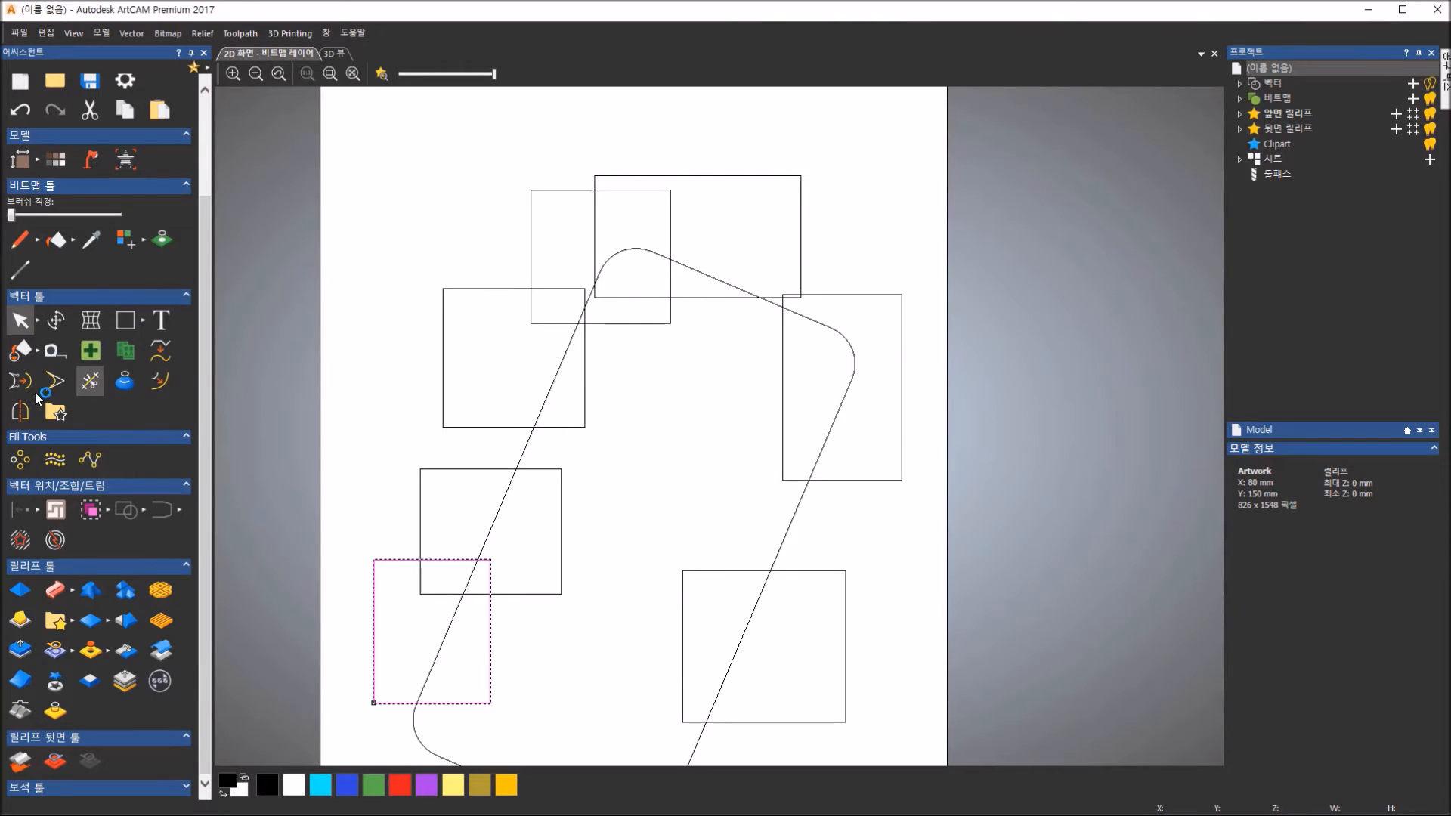
pyautogui.click(89, 384)
pyautogui.click(88, 387)
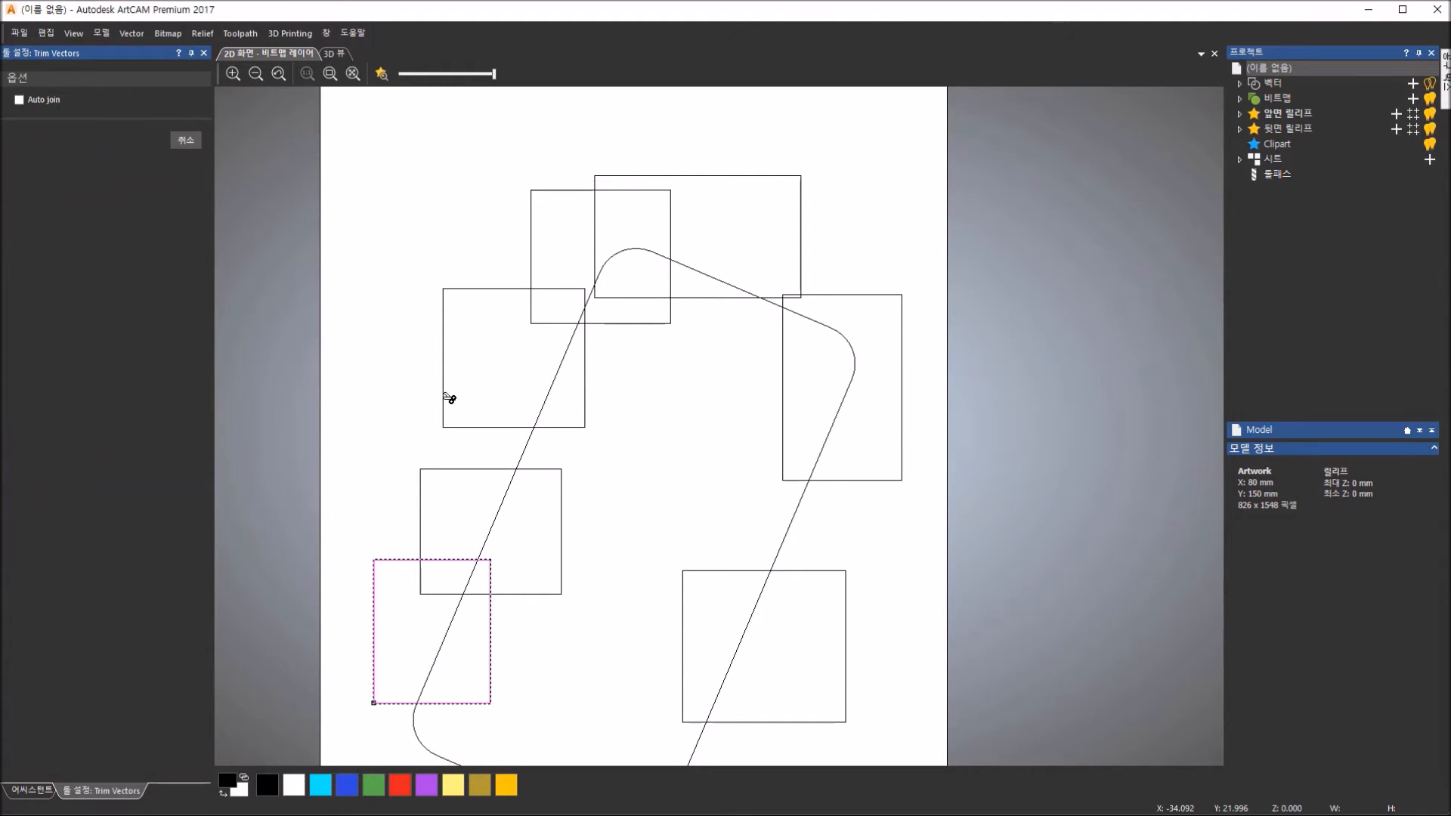
pyautogui.click(554, 324)
pyautogui.click(576, 286)
pyautogui.click(598, 250)
pyautogui.click(620, 298)
pyautogui.click(613, 325)
pyautogui.click(586, 327)
# - Trim the two small leftover segments beside the upper-left edge of the rotated outline
pyautogui.scroll(-2, 591, 327)
pyautogui.scroll(4, 665, 387)
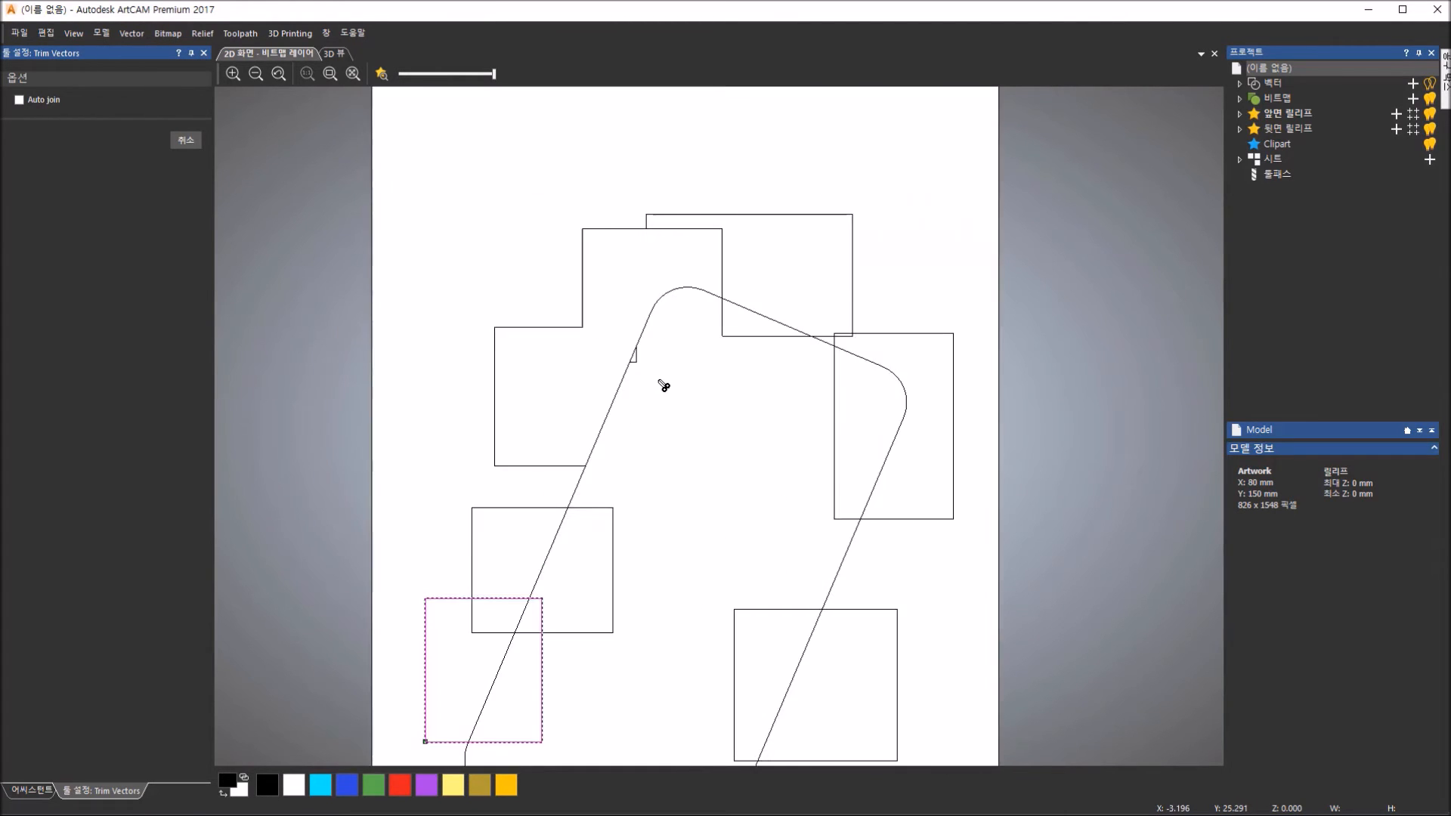
pyautogui.scroll(2, 631, 362)
pyautogui.click(589, 318)
pyautogui.click(597, 303)
pyautogui.scroll(2, 675, 322)
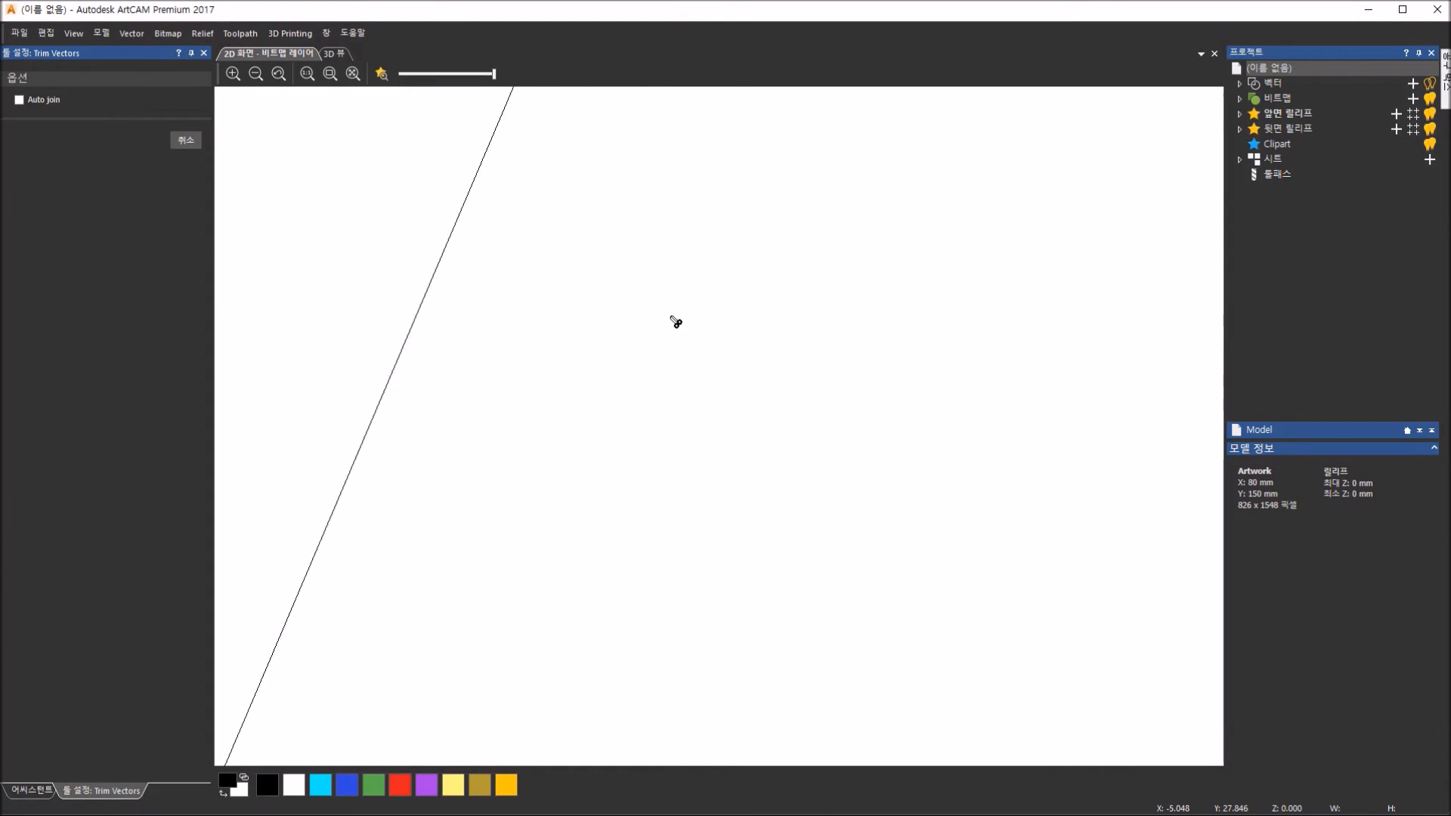
pyautogui.scroll(-3, 675, 322)
pyautogui.scroll(-4, 676, 323)
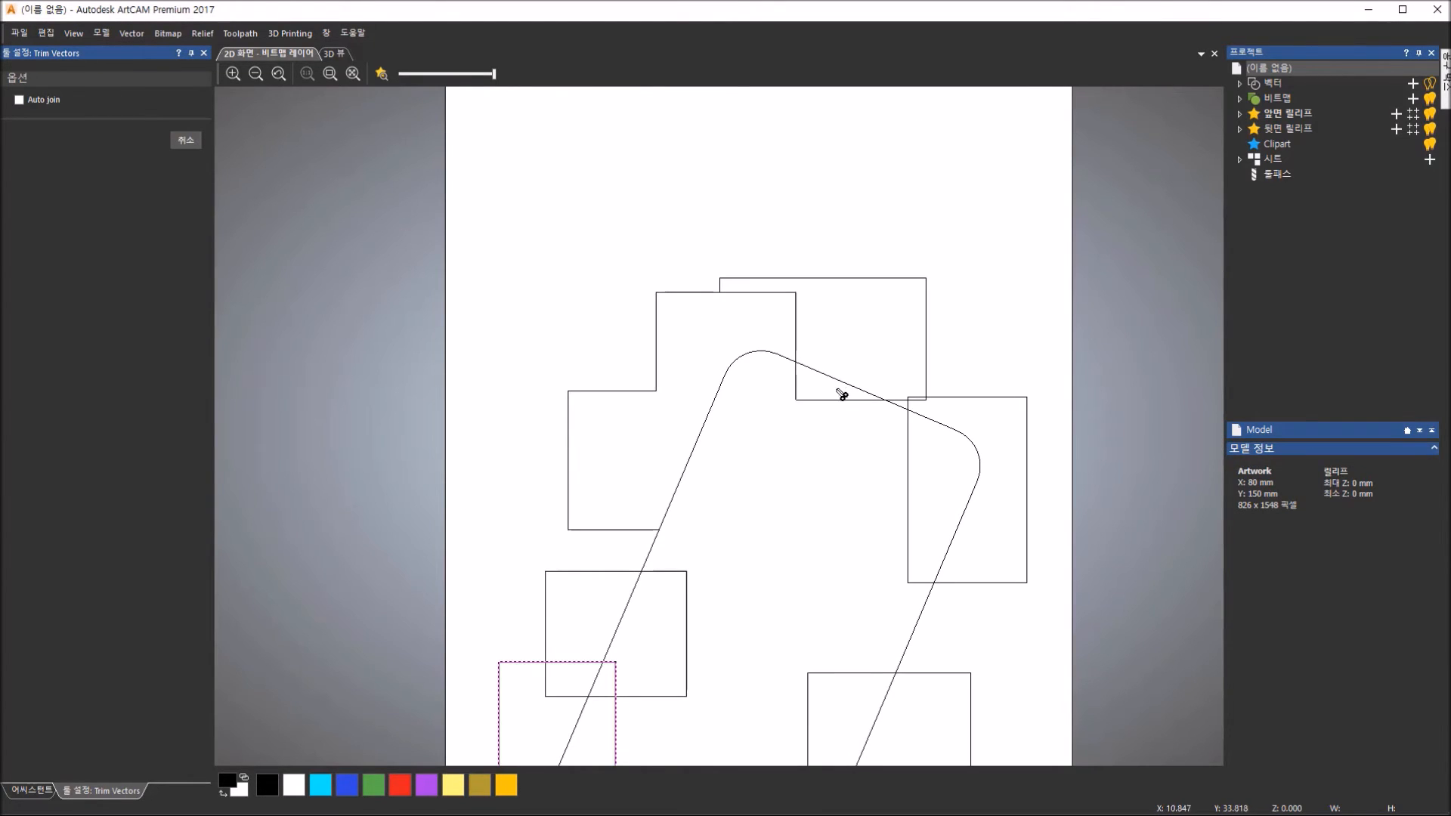
# - Trim the upper-right rectangles' segments that lie inside the rotated outline, and finish trimming
pyautogui.click(837, 400)
pyautogui.click(798, 385)
pyautogui.click(910, 433)
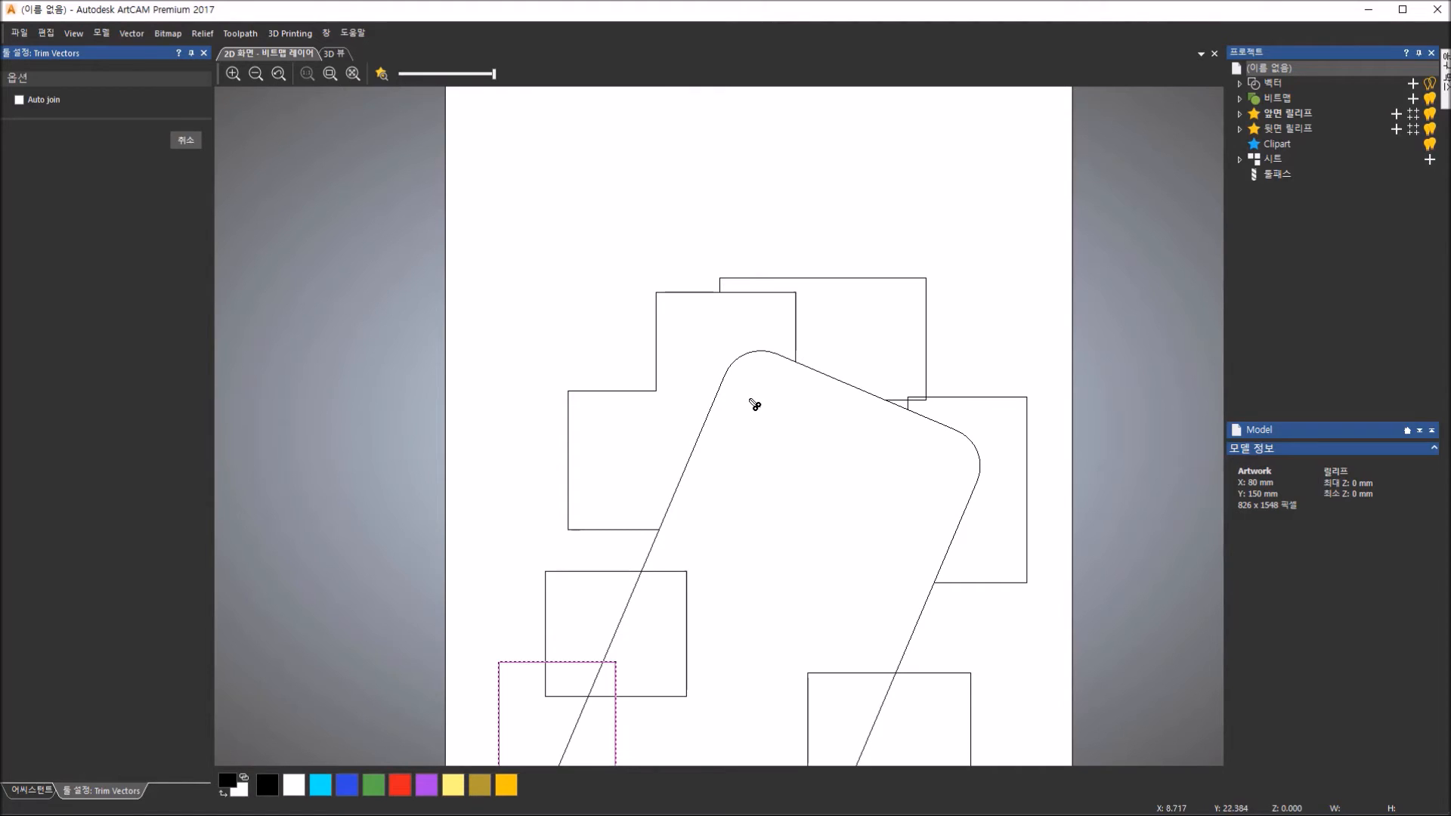
pyautogui.click(205, 54)
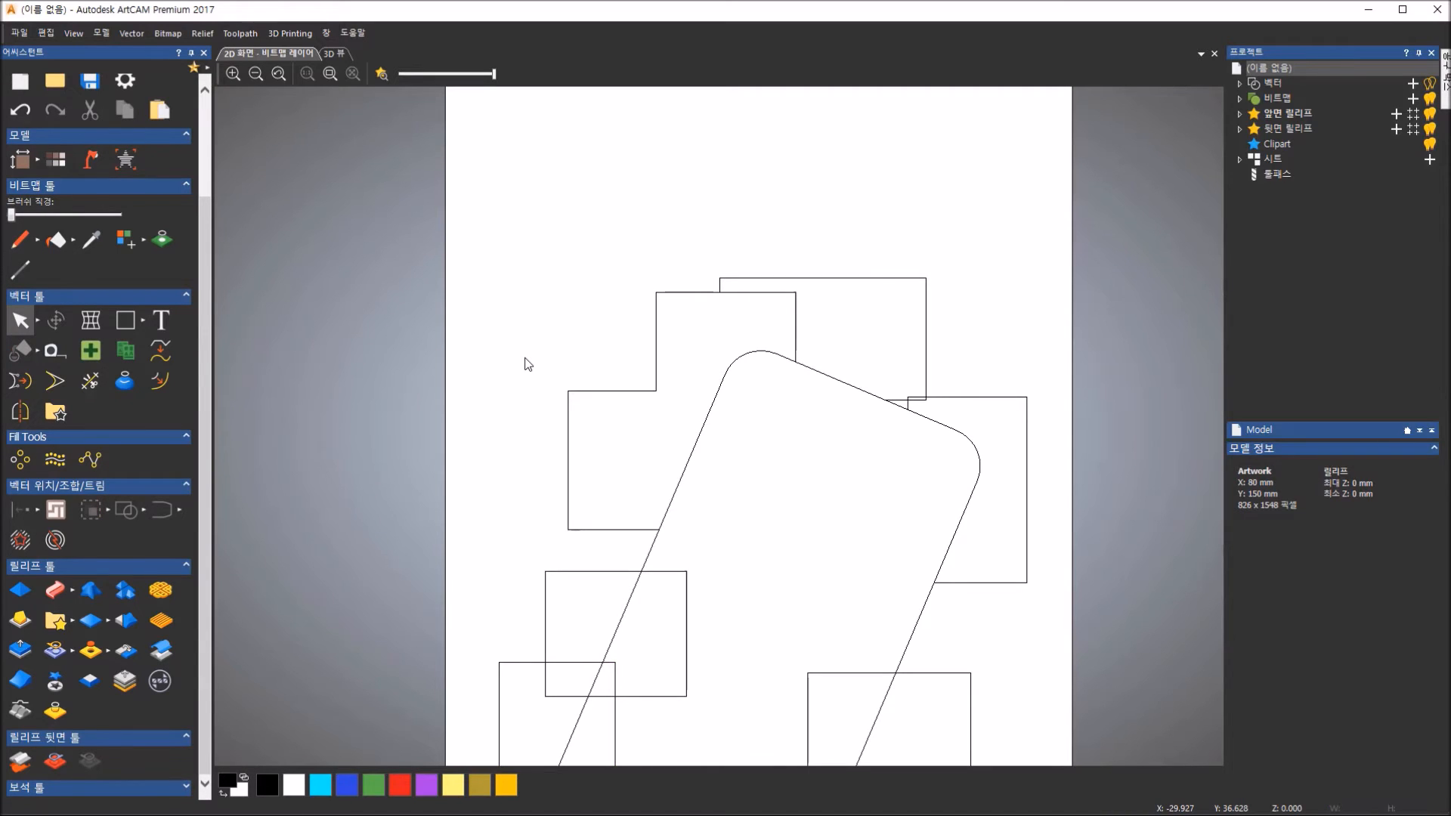
pyautogui.scroll(-1, 525, 358)
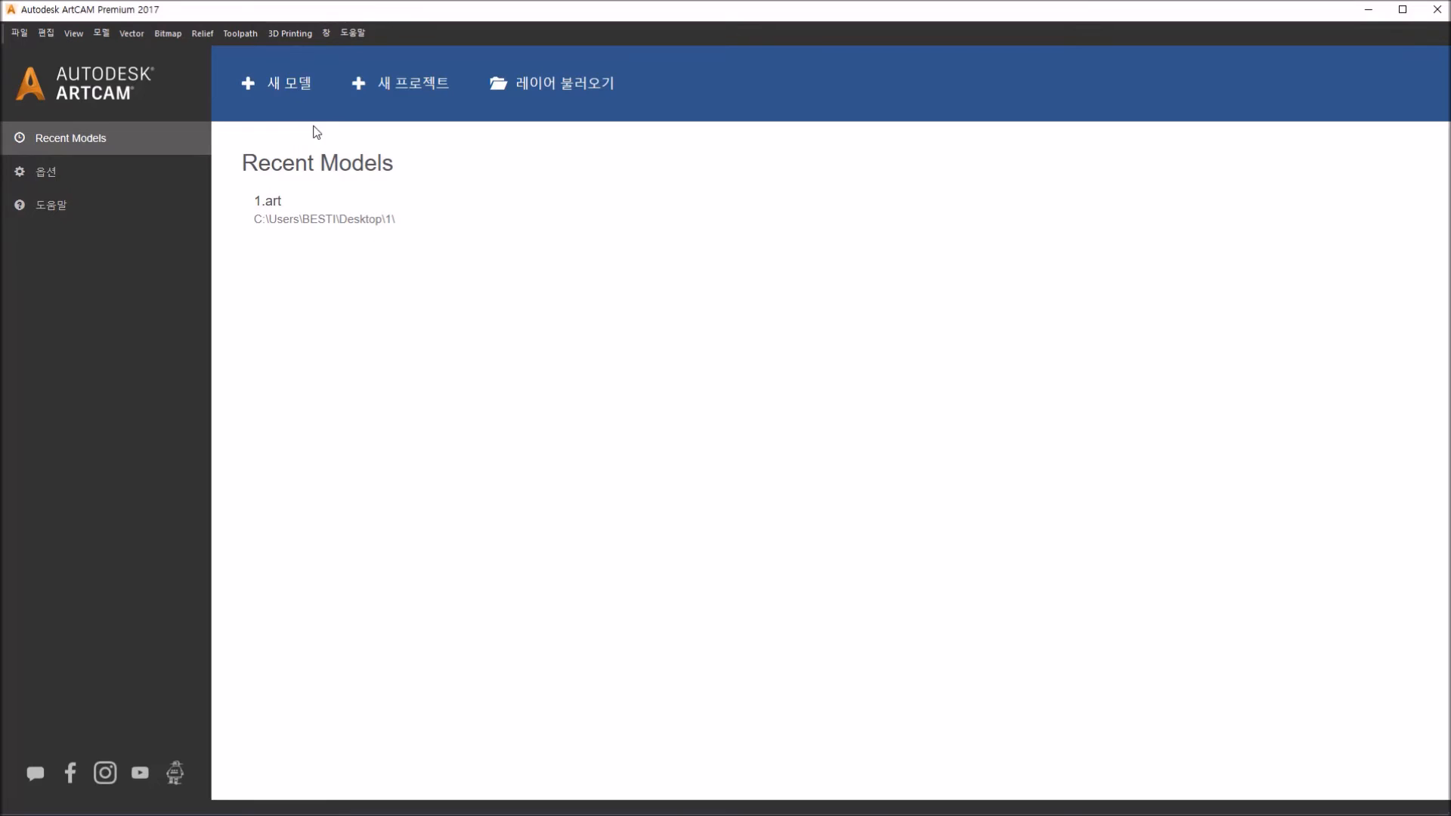
# - Create a new 80 x 150 mm model with its origin at the centre and show it in the 2D view
pyautogui.click(288, 88)
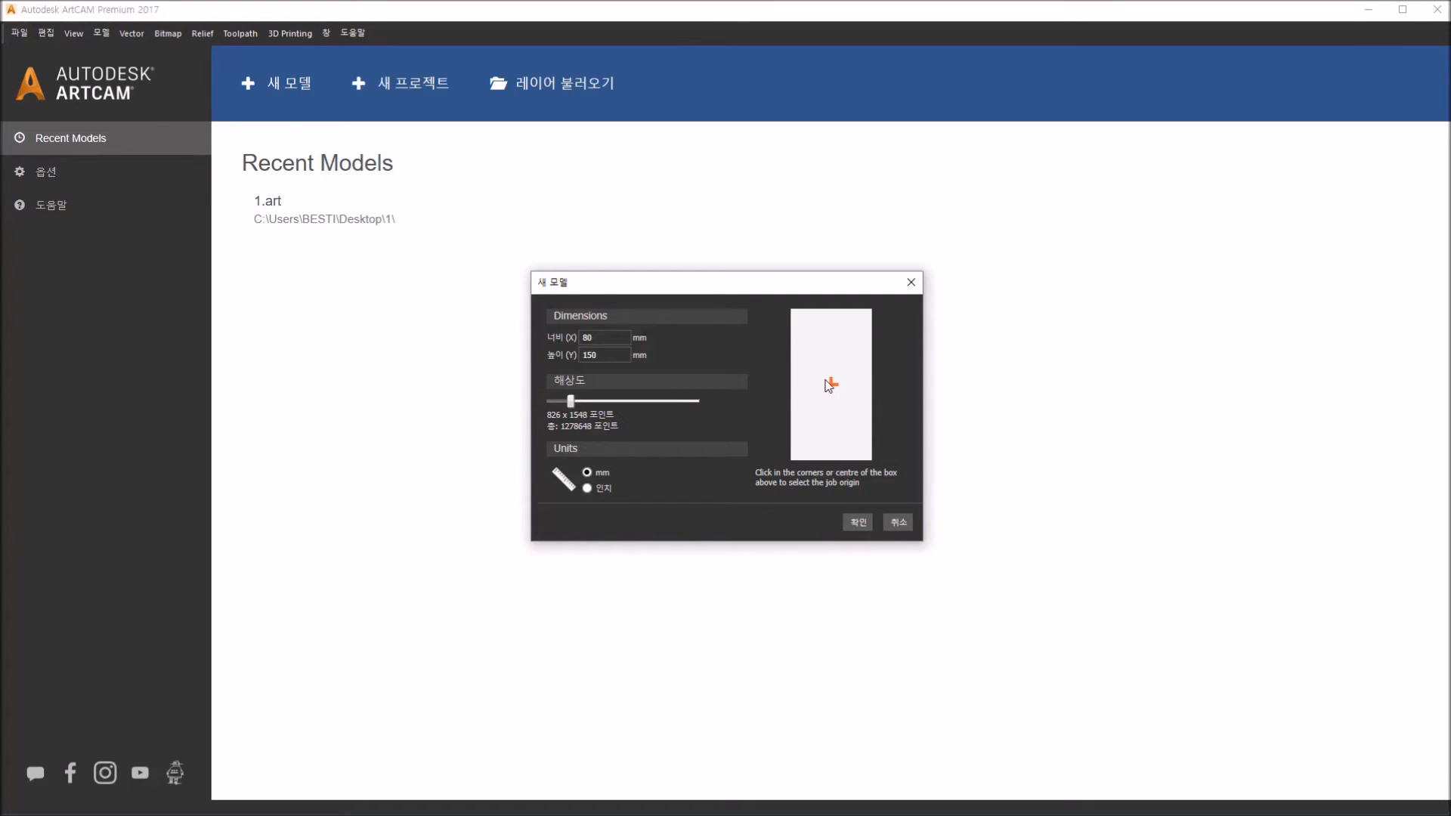
pyautogui.click(859, 524)
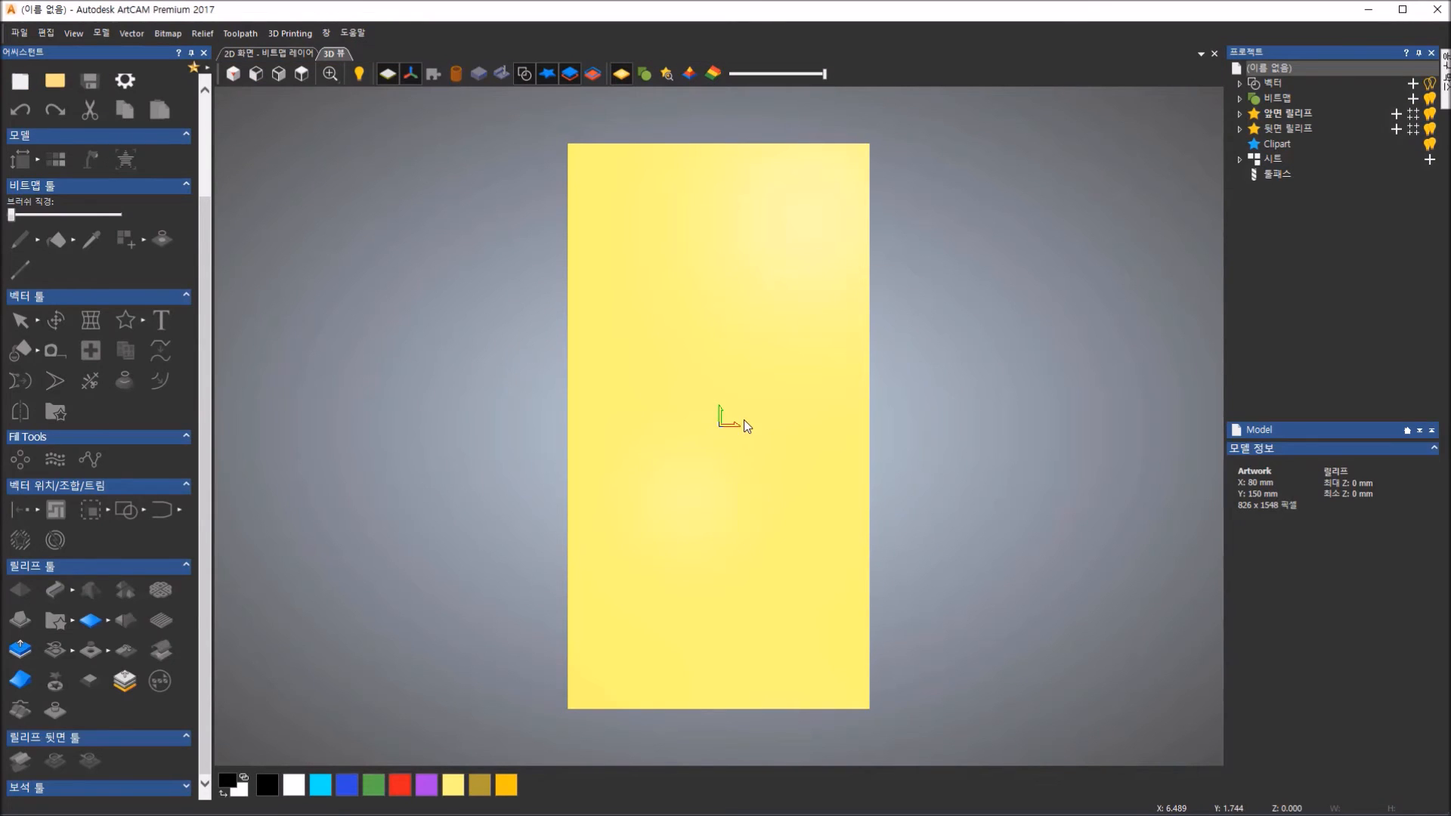
pyautogui.click(297, 51)
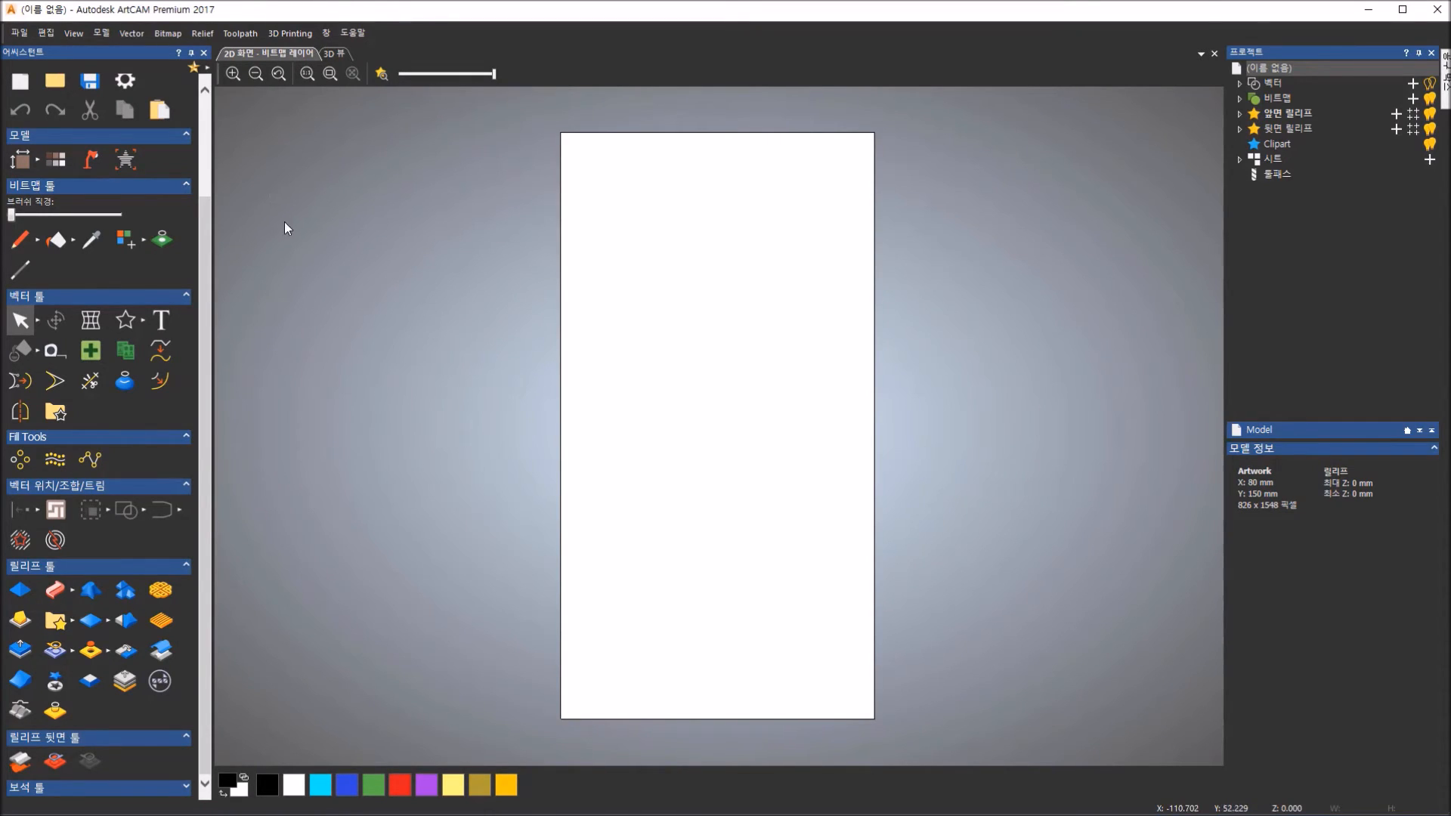
# - Create a 50 x 120 mm rectangle with a 3 mm corner radius, centred at X 0, Y 0
pyautogui.click(145, 320)
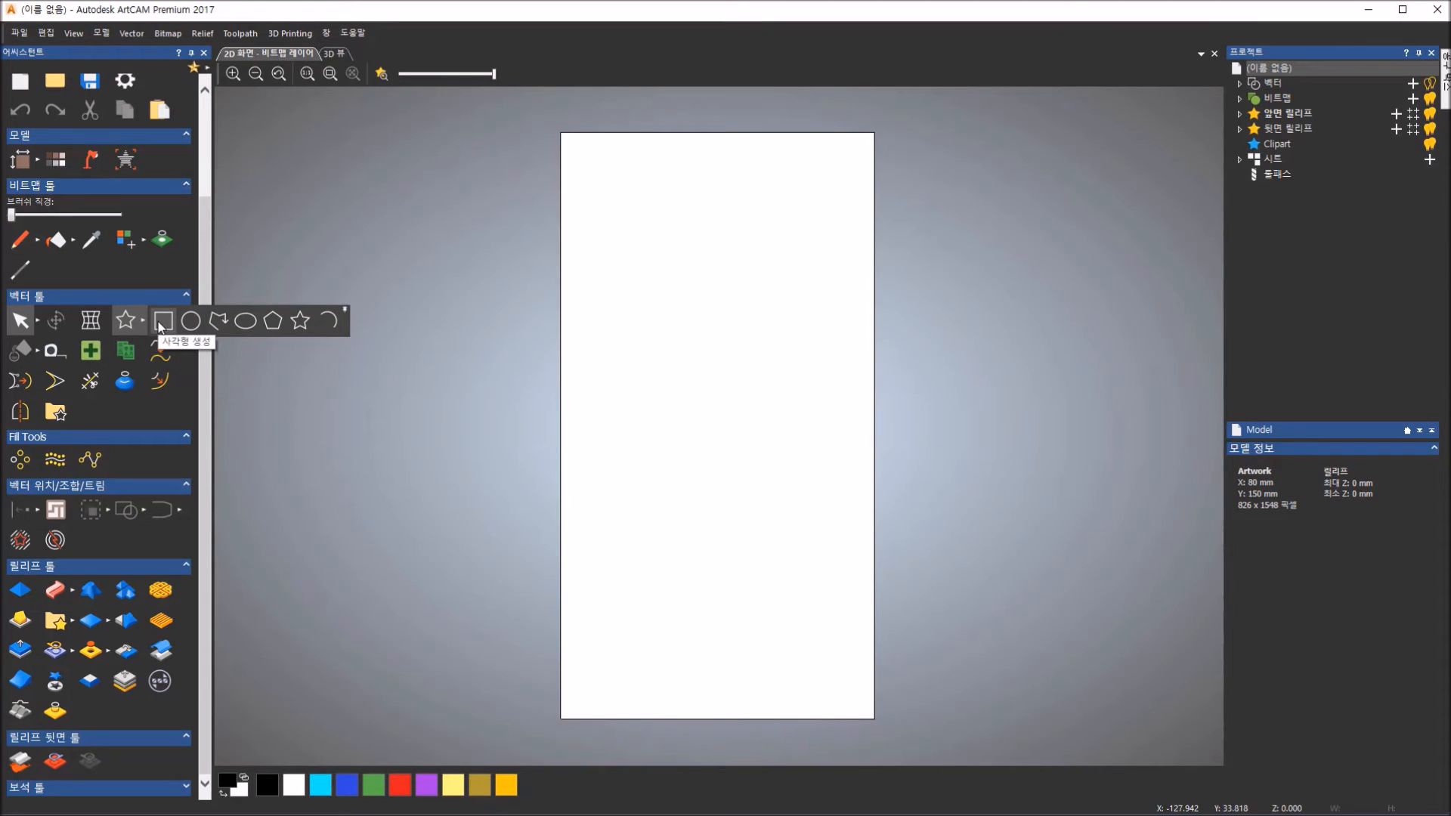
pyautogui.click(161, 324)
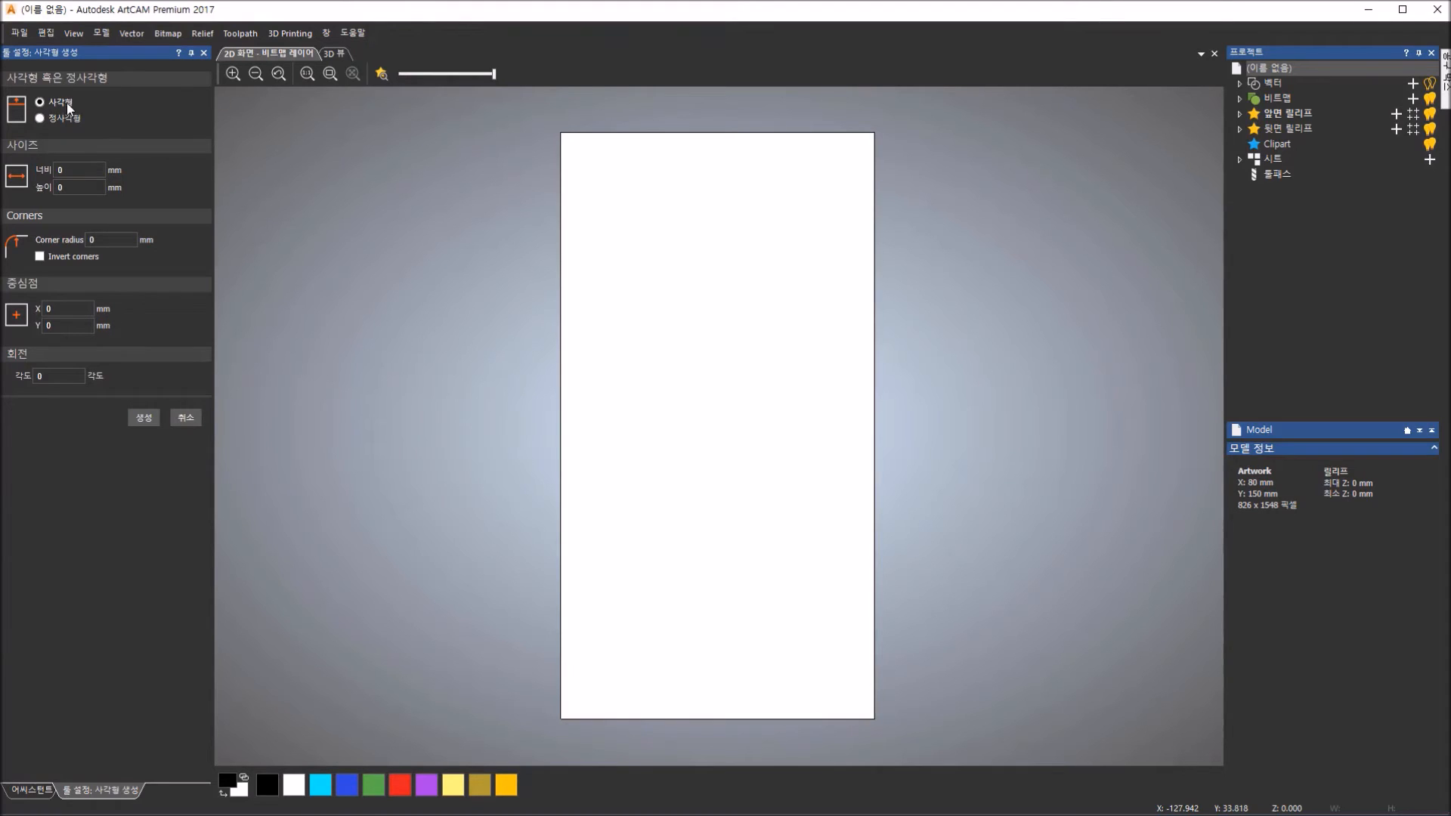
pyautogui.doubleClick(64, 171)
pyautogui.write('50')
pyautogui.press('Tab')
pyautogui.write('120')
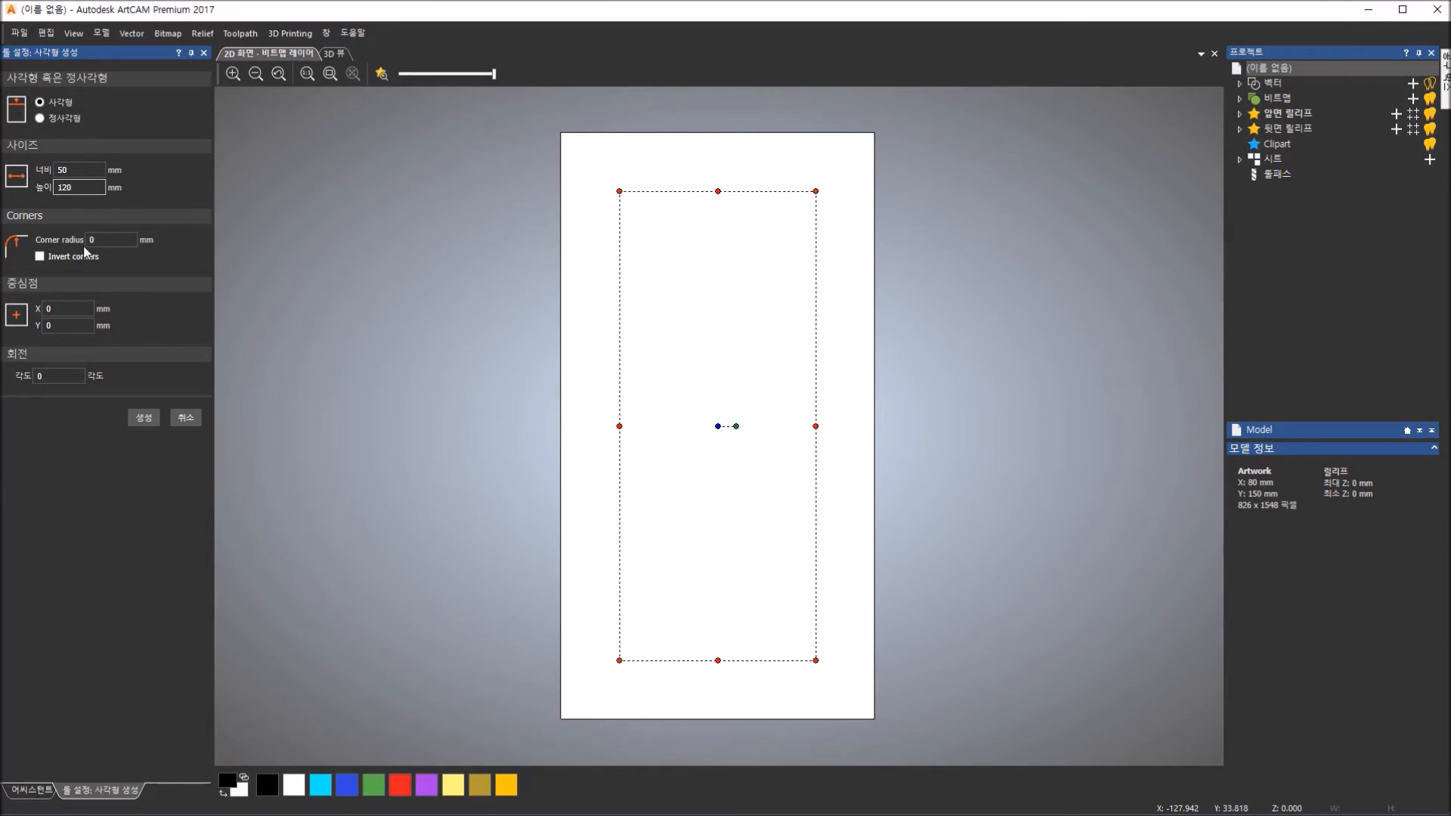
pyautogui.press('Tab')
pyautogui.write('3')
pyautogui.click(74, 305)
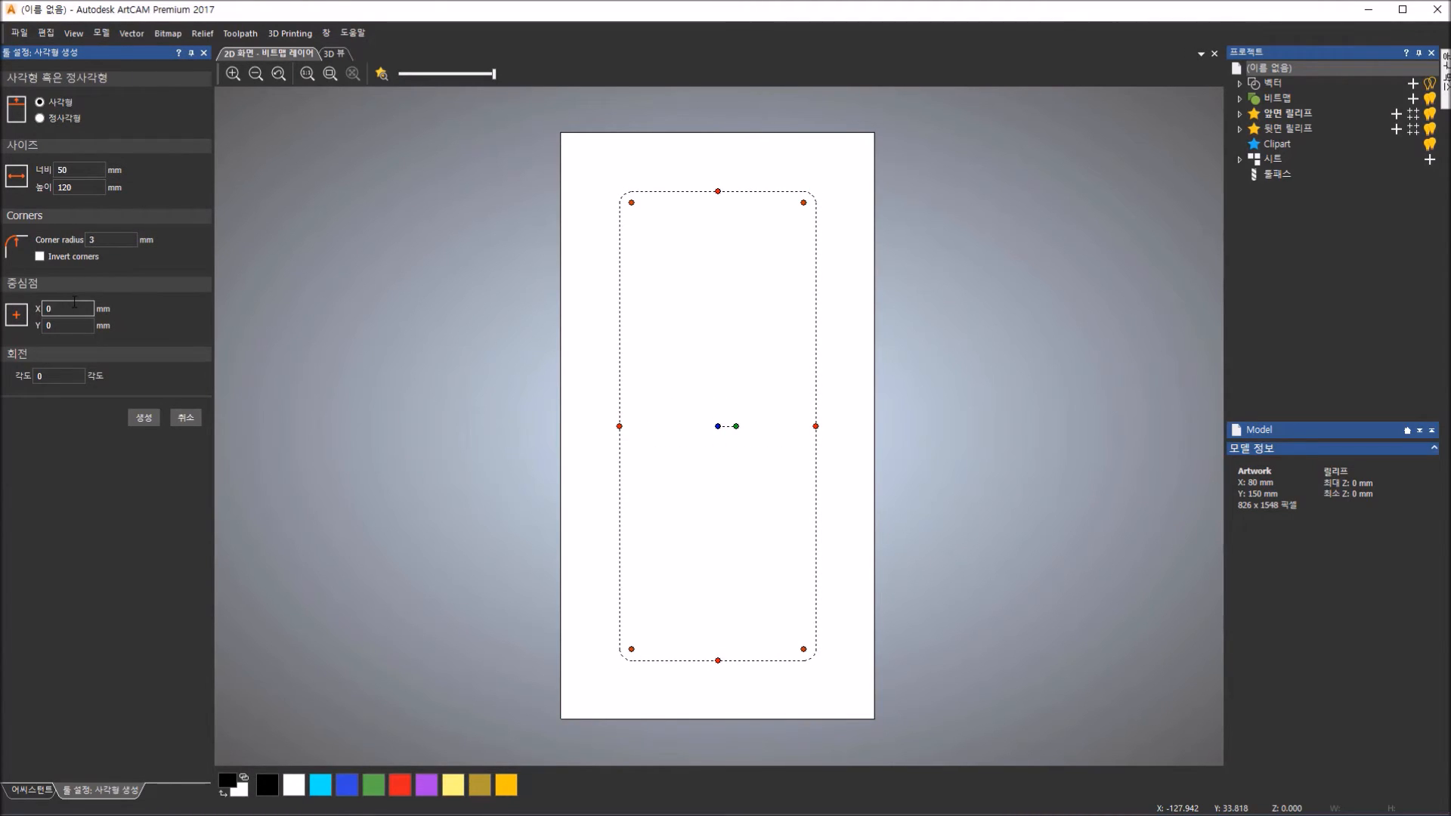
pyautogui.click(74, 326)
pyautogui.click(152, 423)
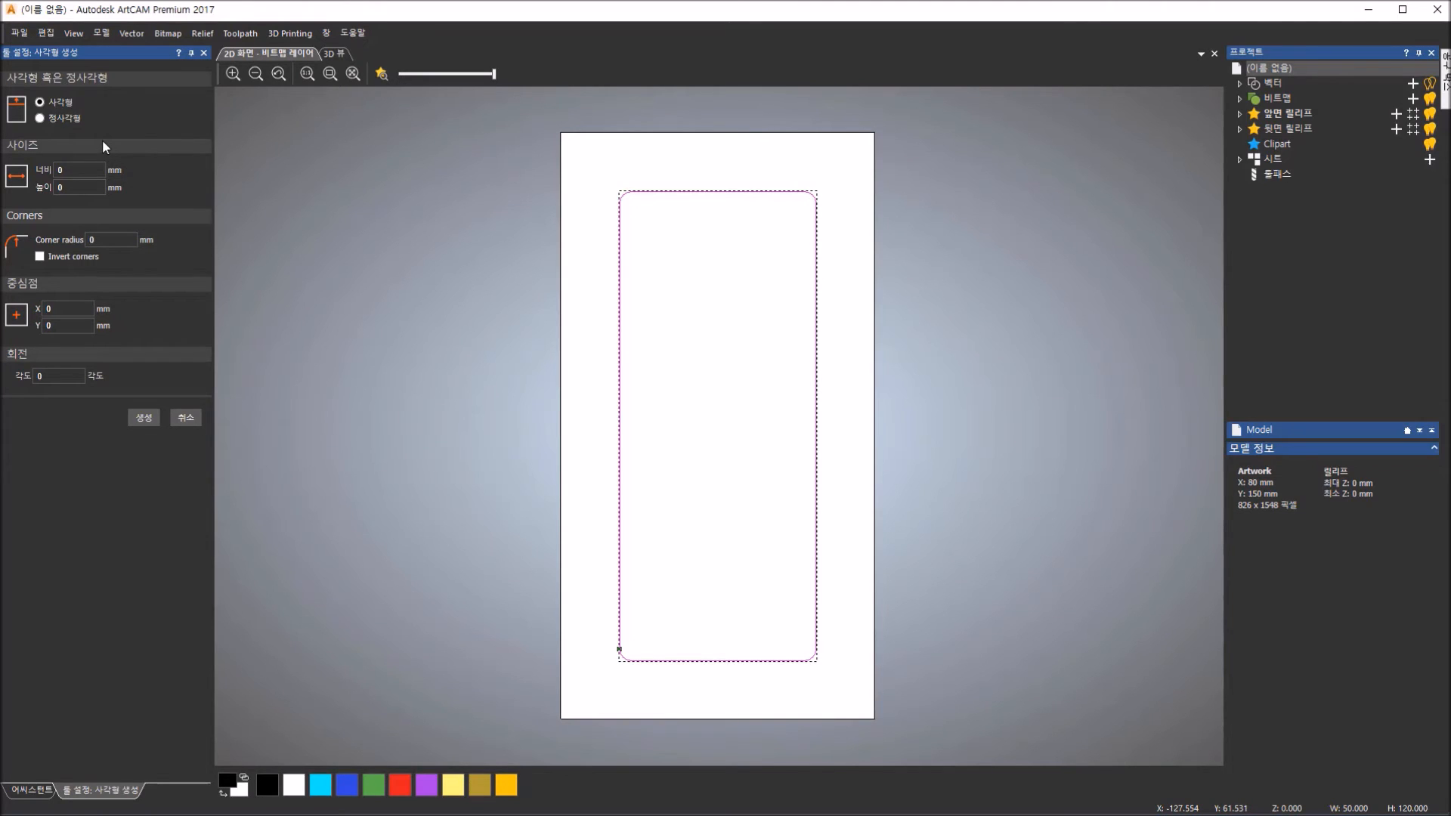
# - Create a 40 x 30 mm rectangle with a 1 mm corner radius, centred at X 0, Y 20
pyautogui.write('40')
pyautogui.press('Tab')
pyautogui.write('30')
pyautogui.click(111, 240)
pyautogui.write('1')
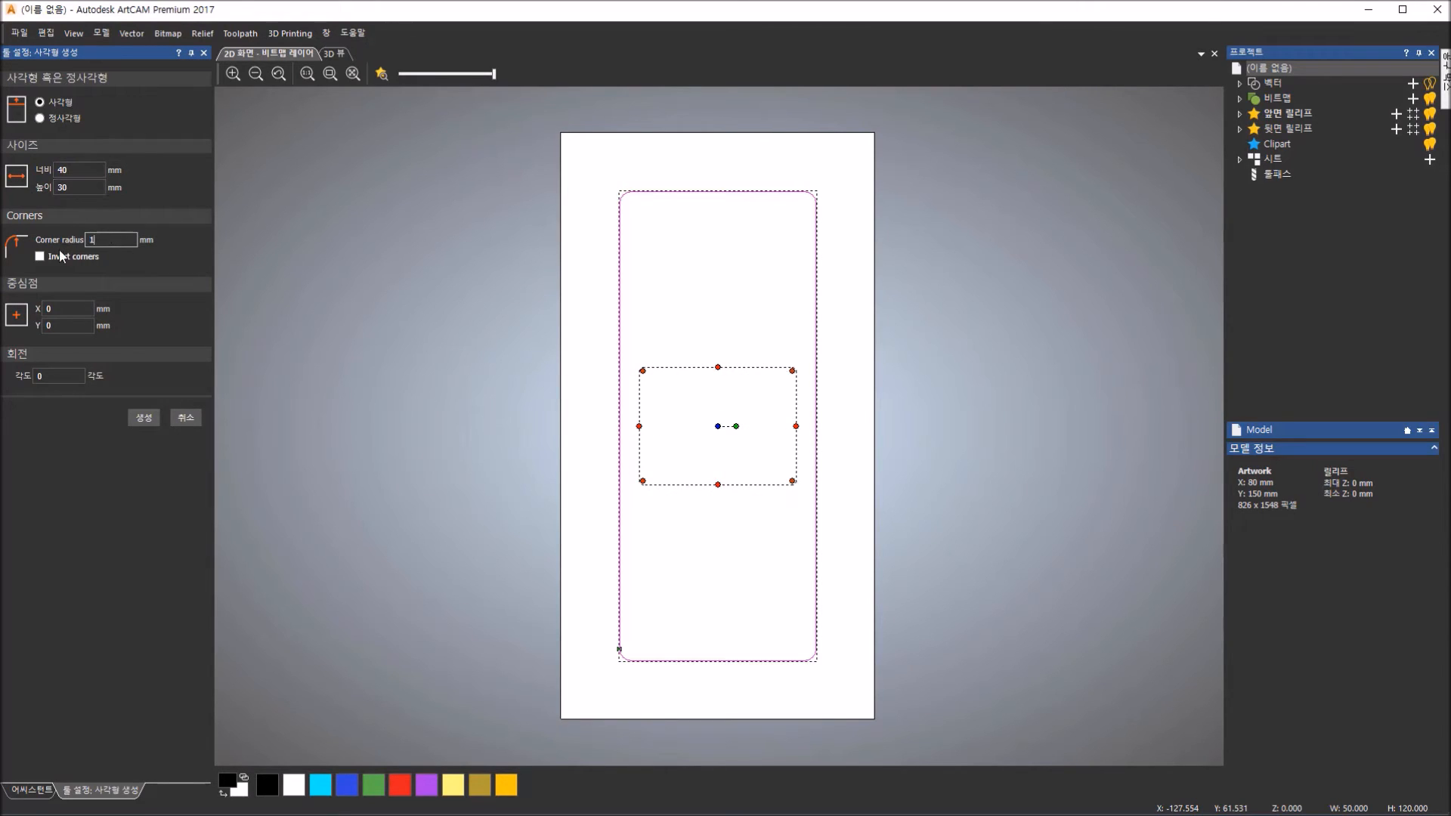
pyautogui.click(80, 308)
pyautogui.click(81, 325)
pyautogui.write('20')
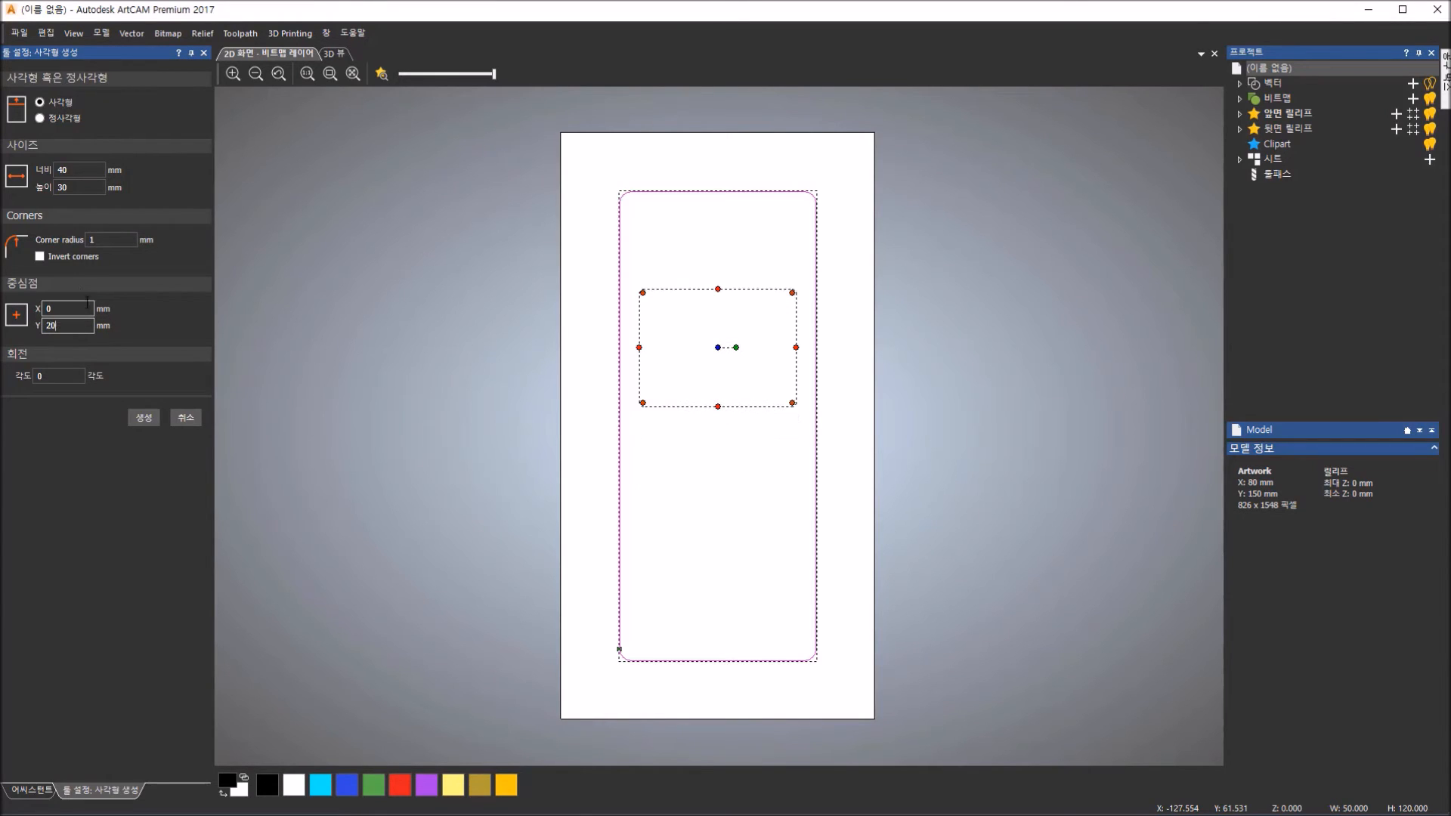
pyautogui.click(101, 240)
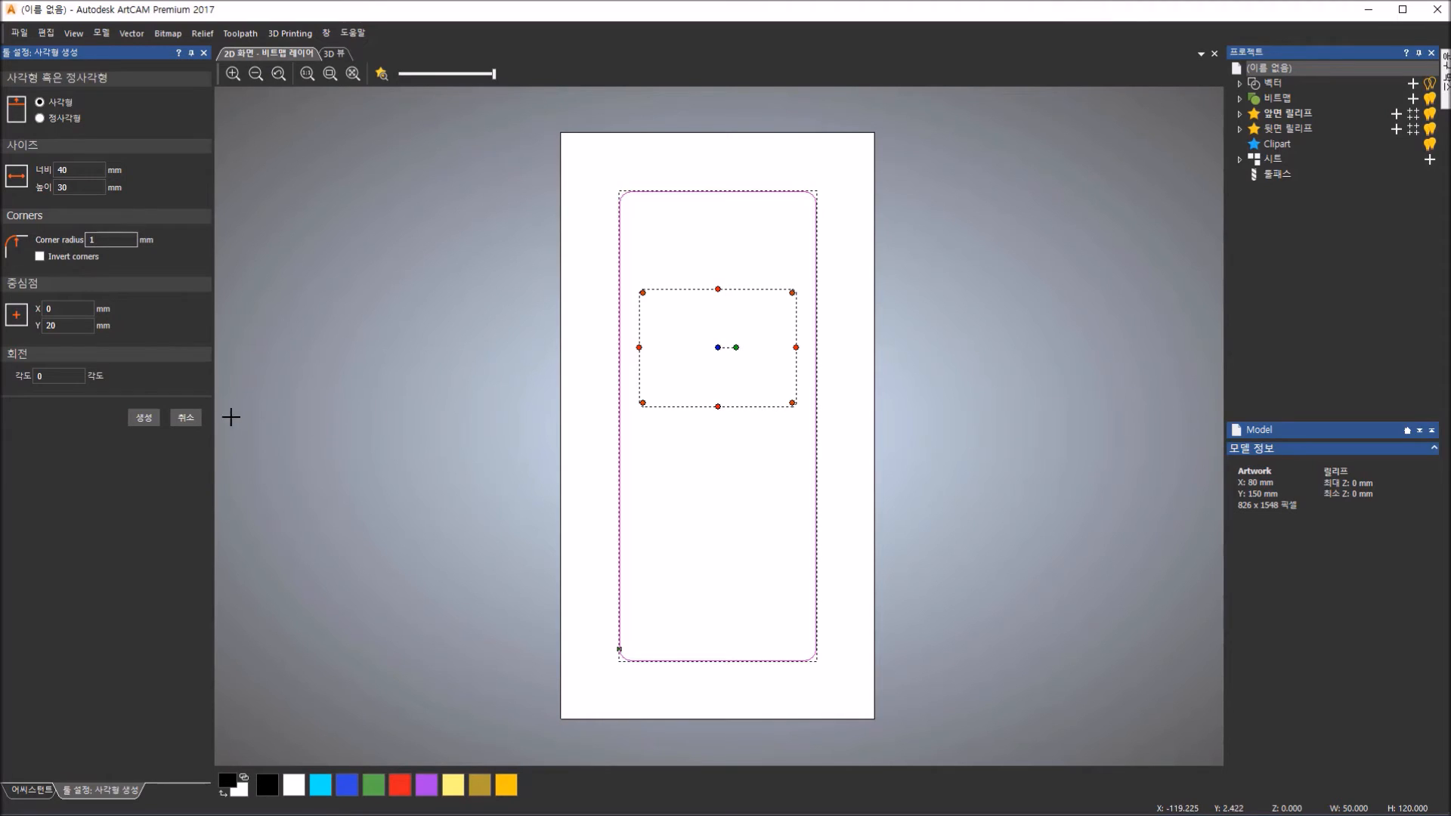
pyautogui.click(143, 418)
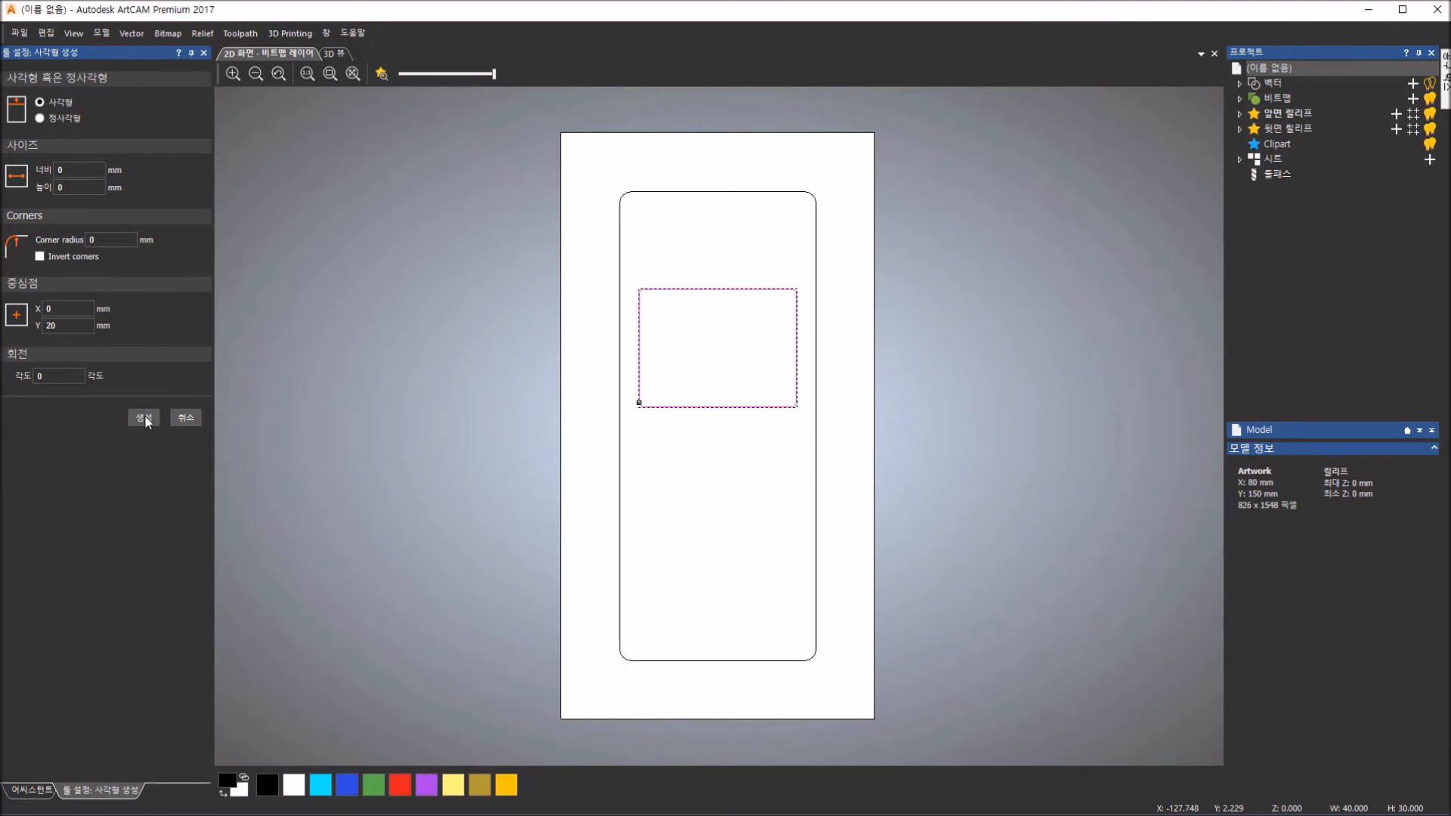
pyautogui.click(186, 418)
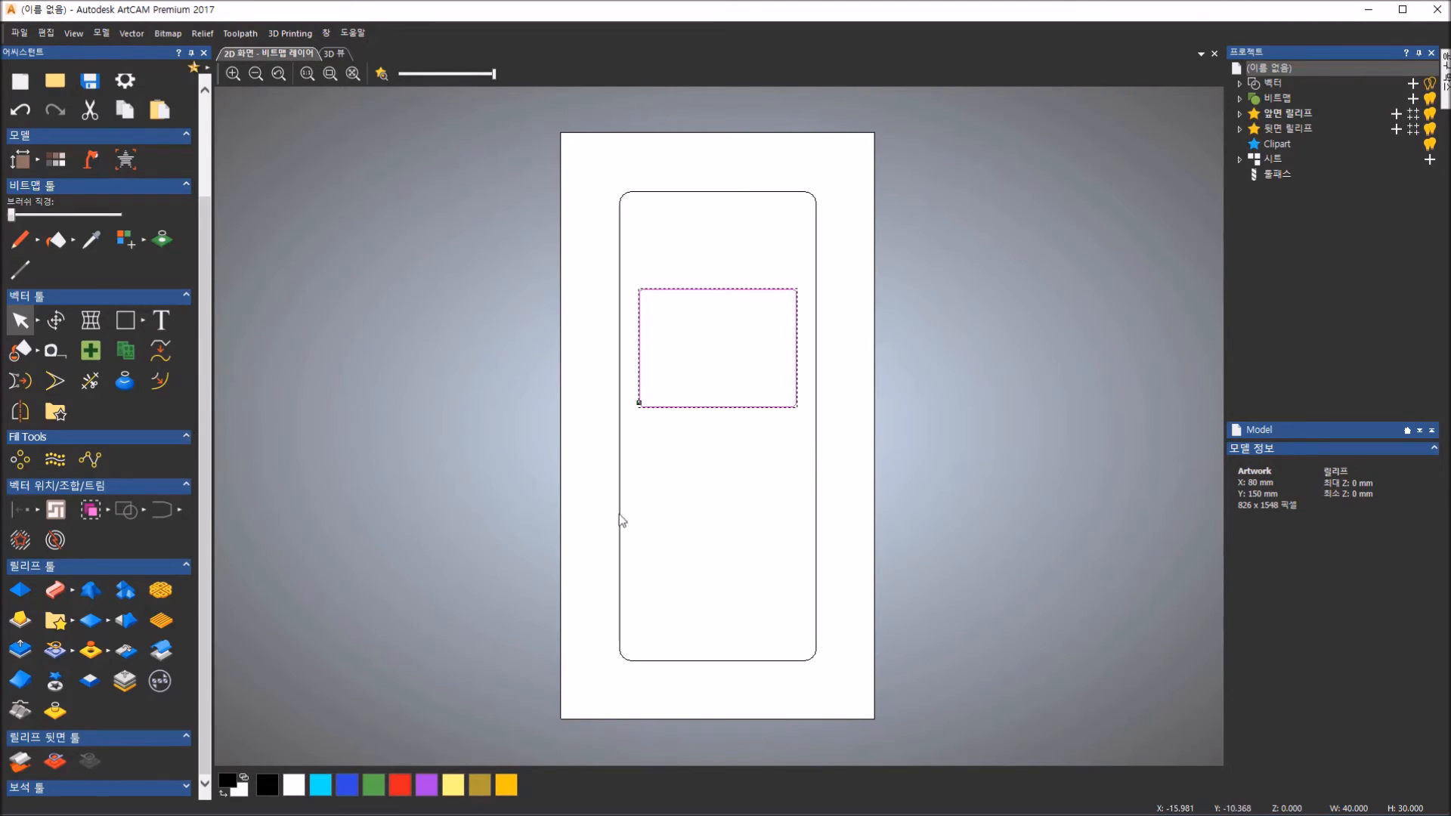
# - Define an ellipse centred at X -14, Y -50 with a width of 10 mm and a height of 7 mm
pyautogui.click(691, 815)
pyautogui.click(145, 324)
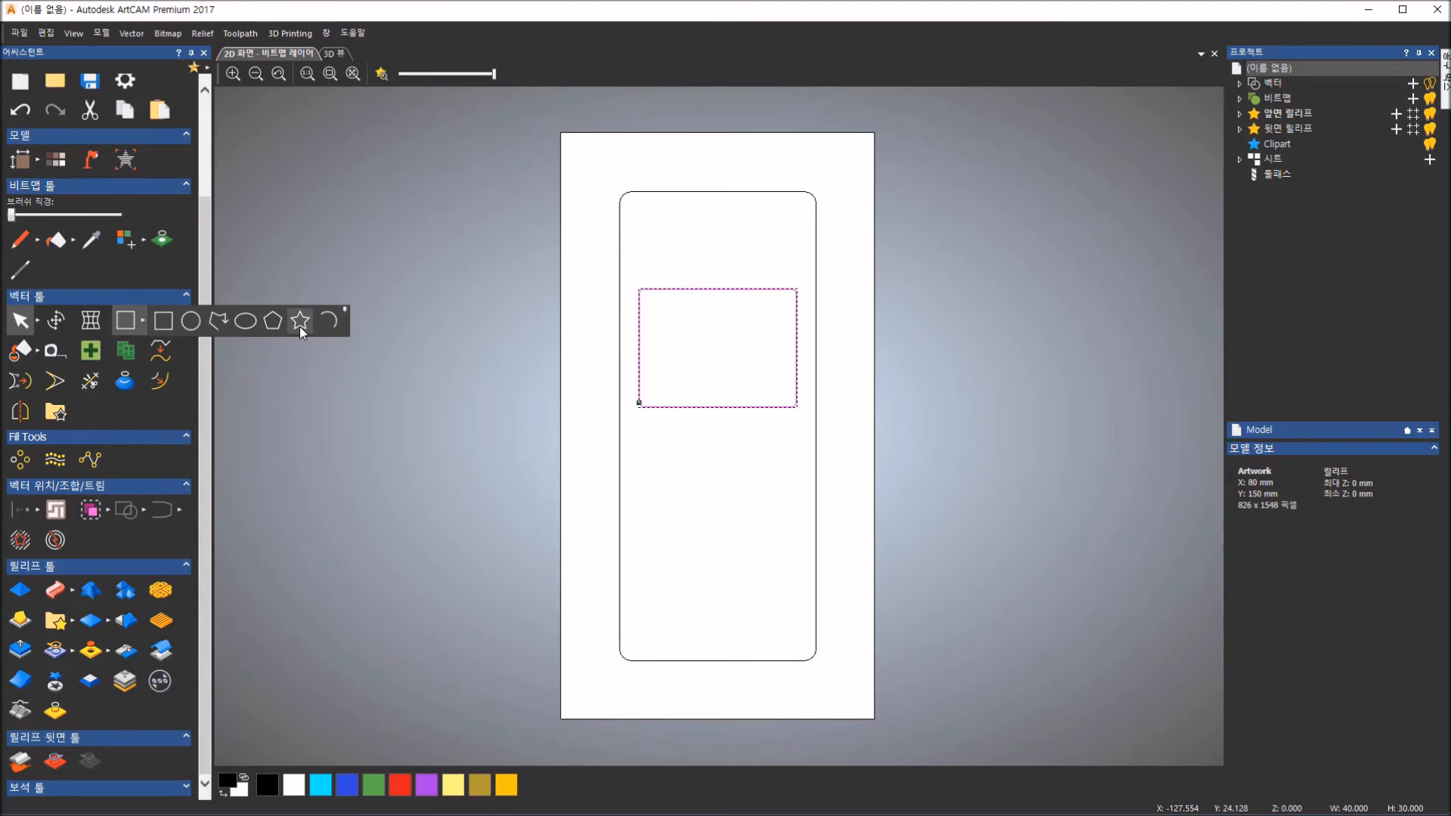
pyautogui.click(248, 322)
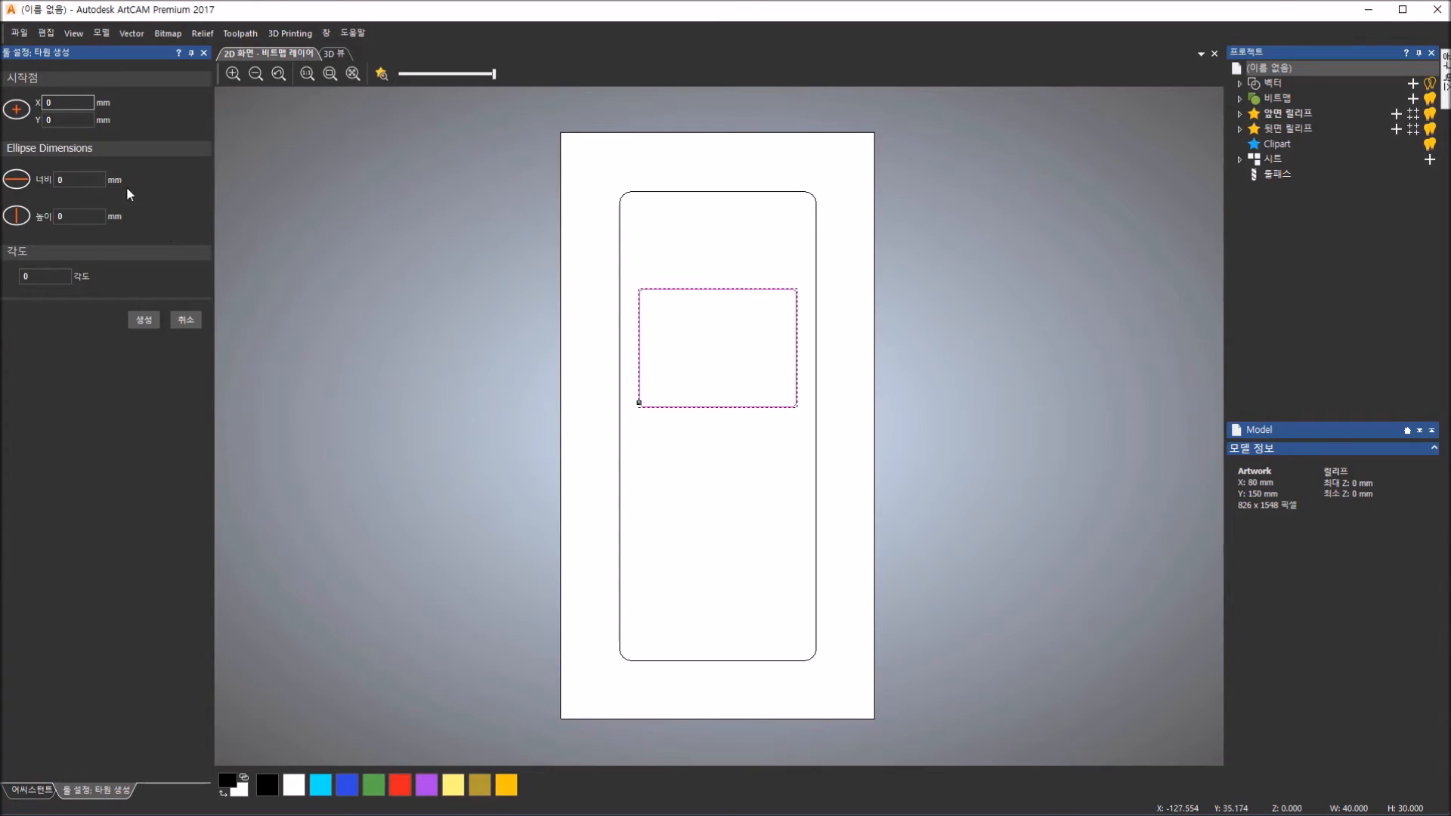
pyautogui.click(54, 119)
pyautogui.click(61, 99)
pyautogui.write('-14')
pyautogui.click(62, 121)
pyautogui.write('-50')
pyautogui.click(74, 185)
pyautogui.write('10')
pyautogui.press('Tab')
pyautogui.write('7')
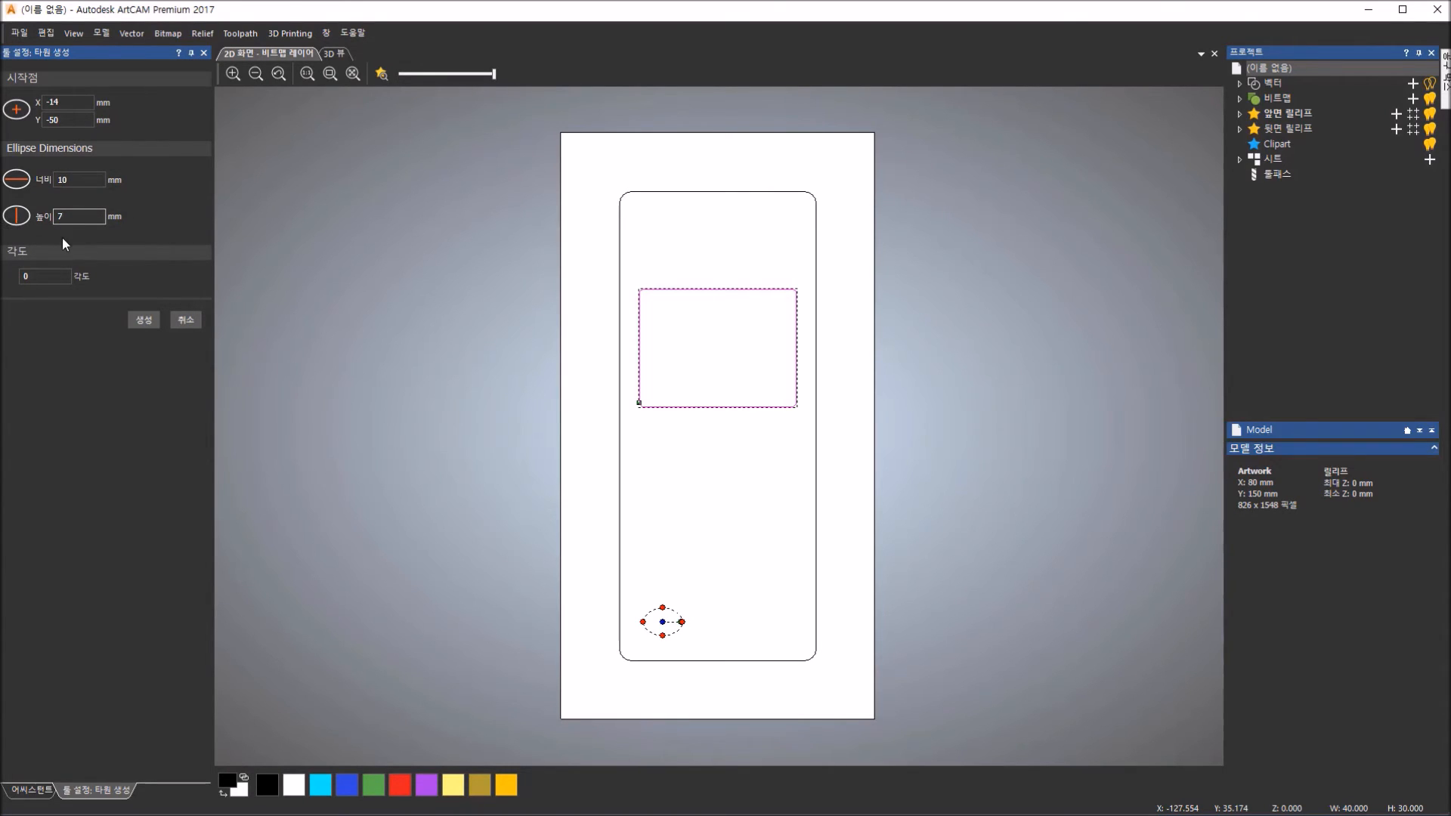
# - Set the ellipse's angle to 140 degrees, keep its height at 7 mm, and create it
pyautogui.click(85, 186)
pyautogui.click(30, 277)
pyautogui.write('140')
pyautogui.click(87, 218)
pyautogui.write('7')
pyautogui.click(143, 320)
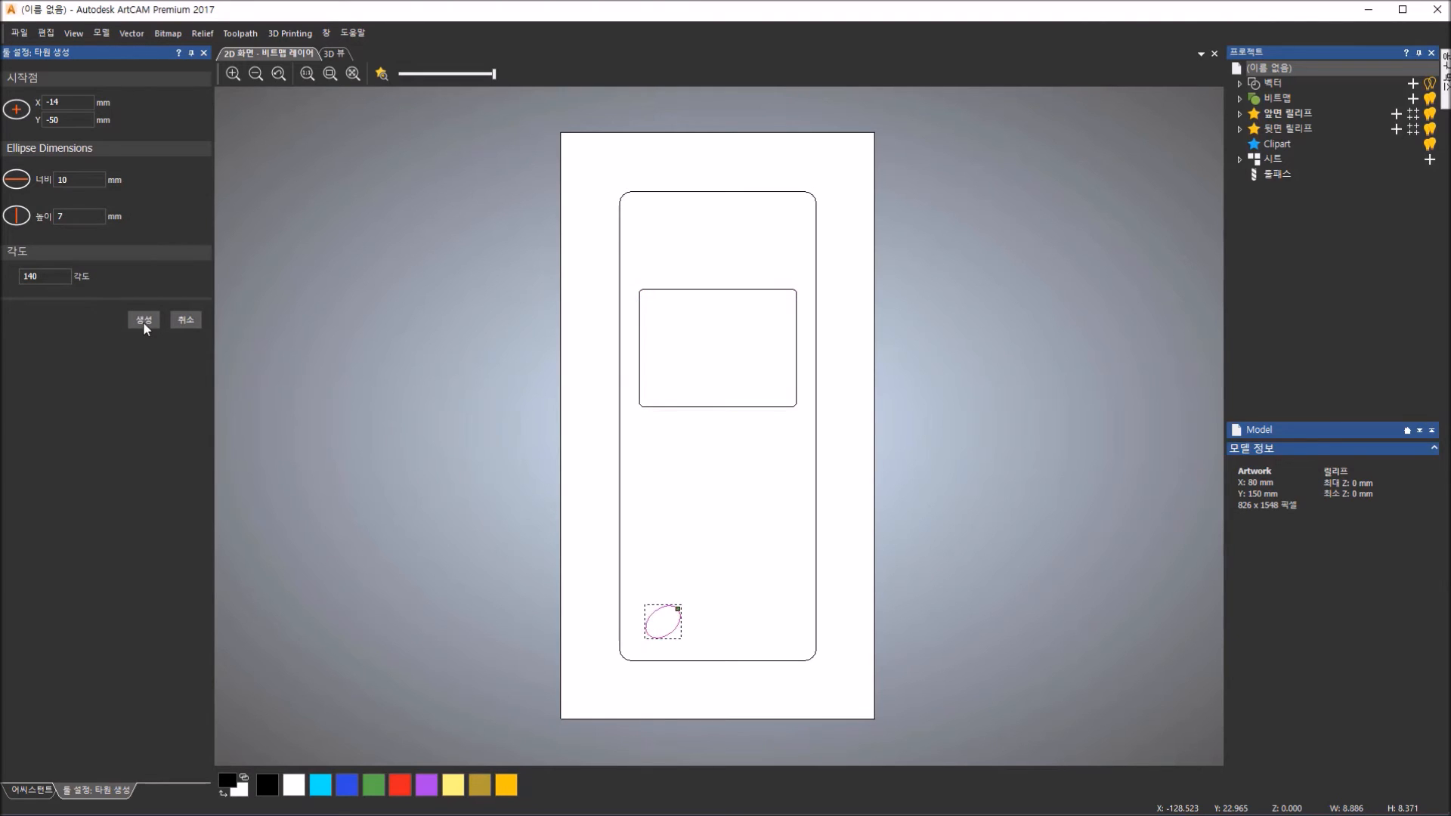
pyautogui.click(187, 320)
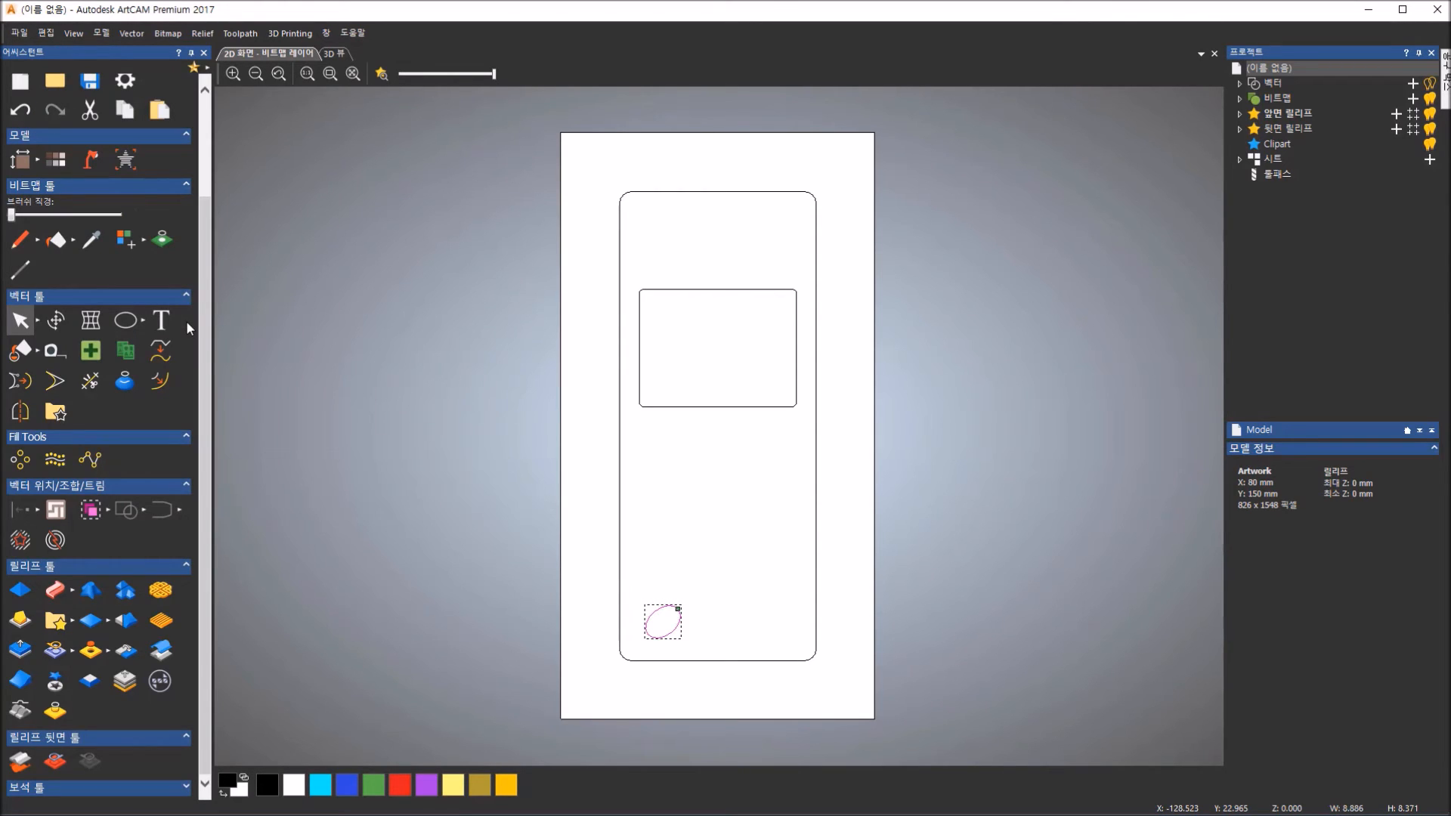
# - Open the block copy settings for the ellipse, try gap-based distances, and return to offset-based distances
pyautogui.click(19, 469)
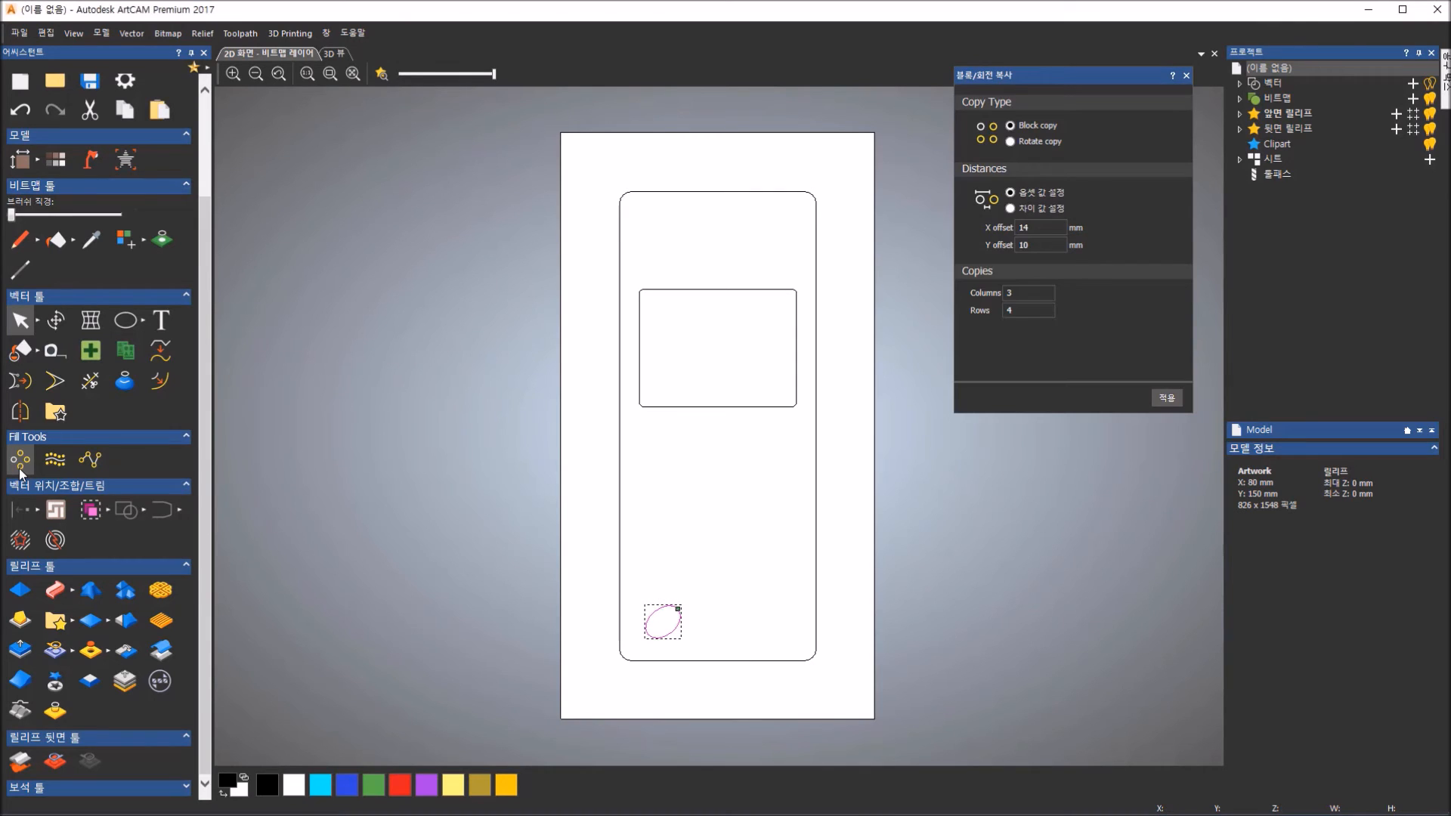
pyautogui.click(1010, 140)
pyautogui.keyDown('ctrl'); pyautogui.moveTo(995, 213); pyautogui.dragTo(975, 200); pyautogui.keyUp('ctrl')
pyautogui.click(1011, 209)
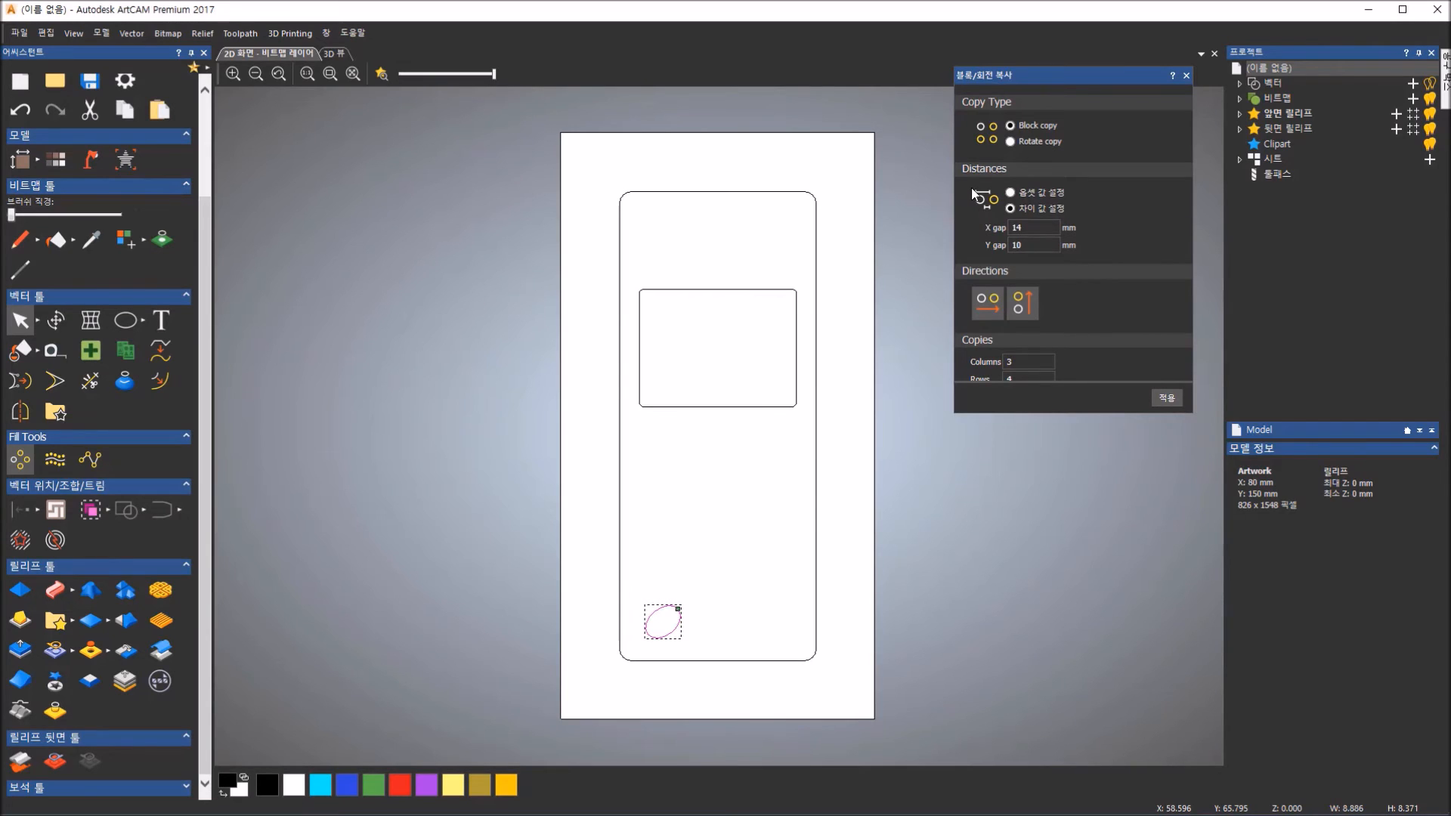
pyautogui.keyDown('ctrl'); pyautogui.moveTo(970, 180); pyautogui.dragTo(993, 195); pyautogui.keyUp('ctrl')
pyautogui.click(1028, 195)
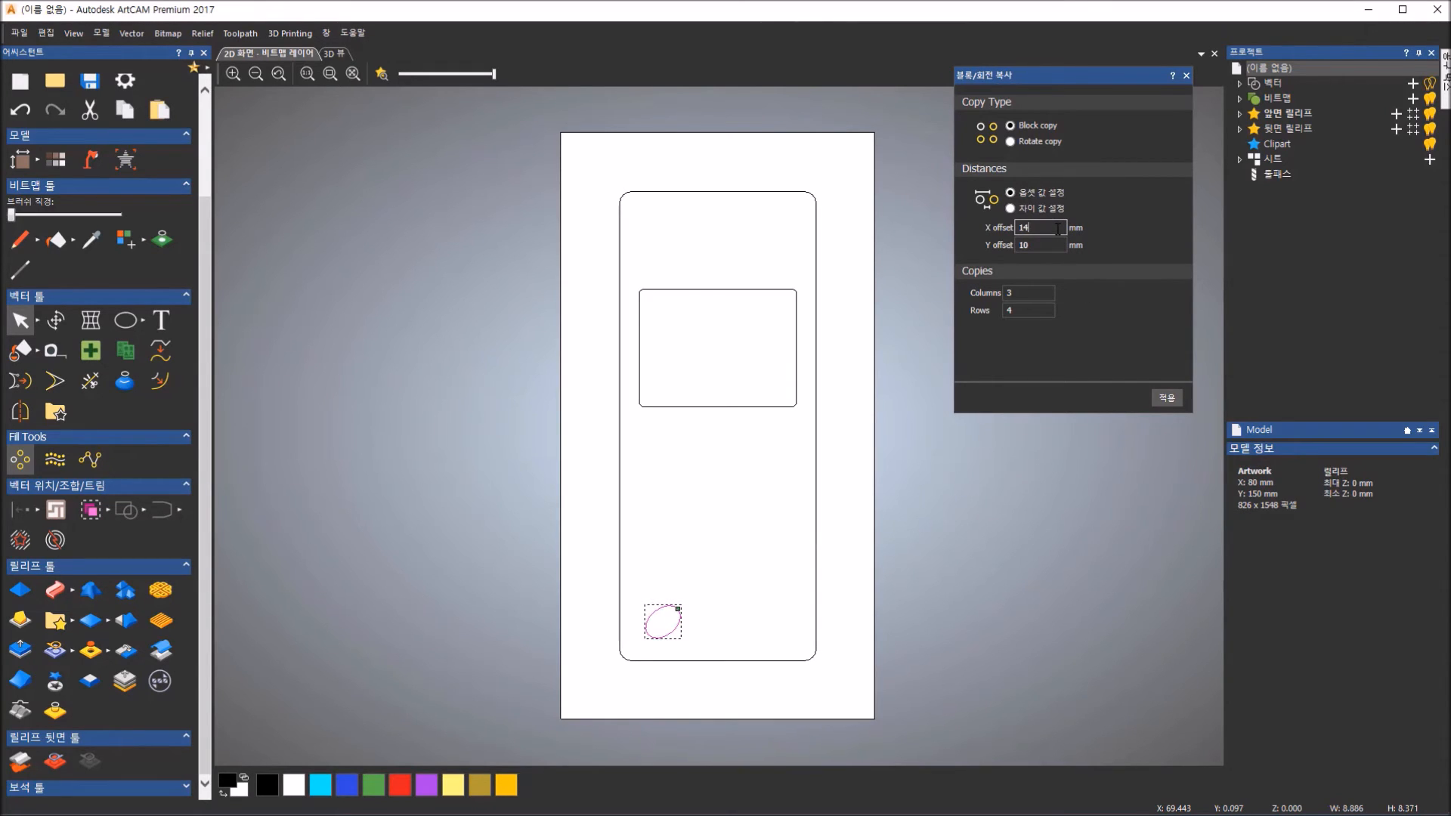
# - Block copy the ellipse into 3 columns and 4 rows with an X offset of 14 mm and Y offset of 10 mm, and deselect the copies
pyautogui.moveTo(1030, 226); pyautogui.dragTo(1001, 221)
pyautogui.press('Tab')
pyautogui.press('Tab')
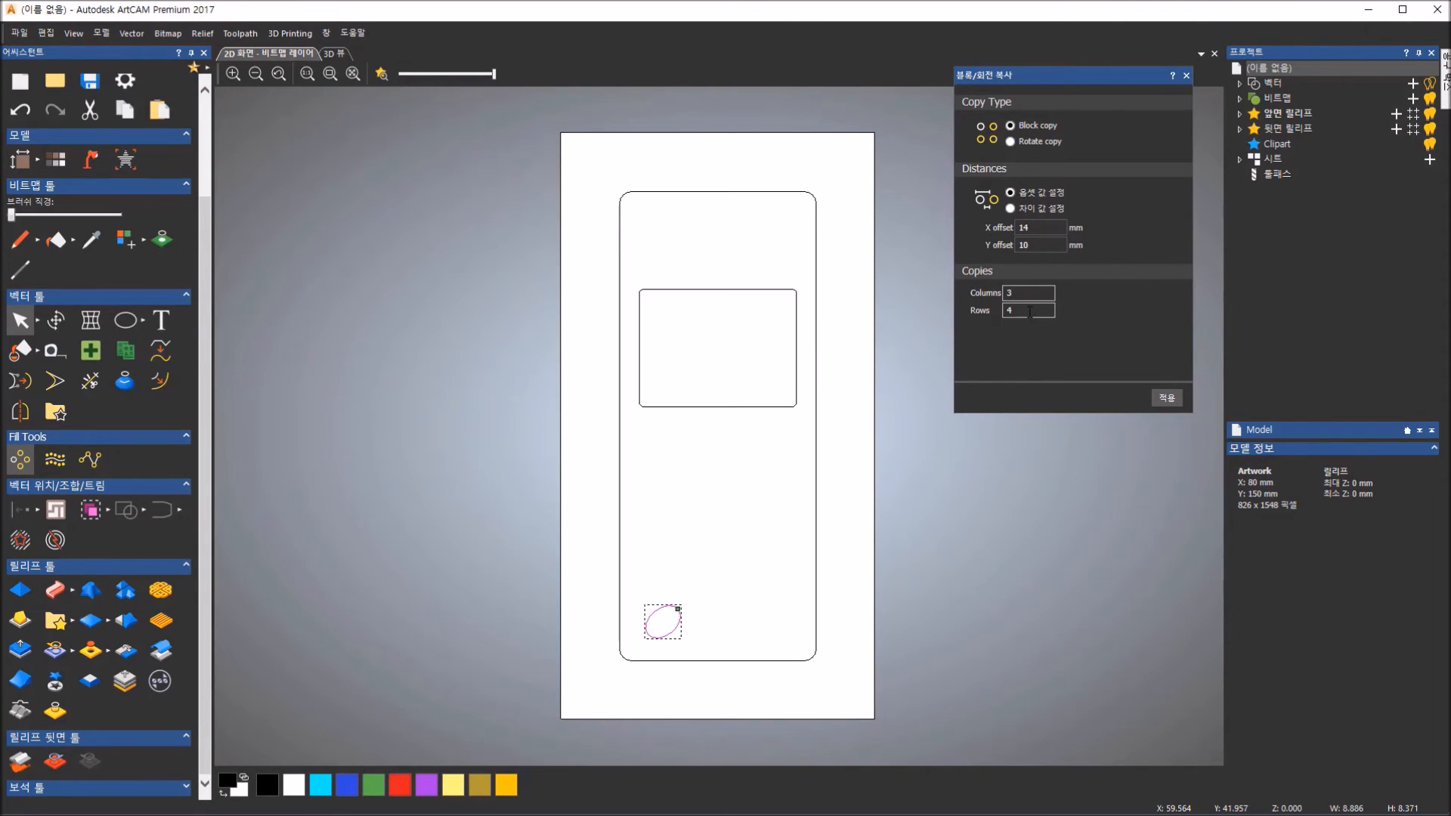
pyautogui.press('Tab')
pyautogui.click(1166, 399)
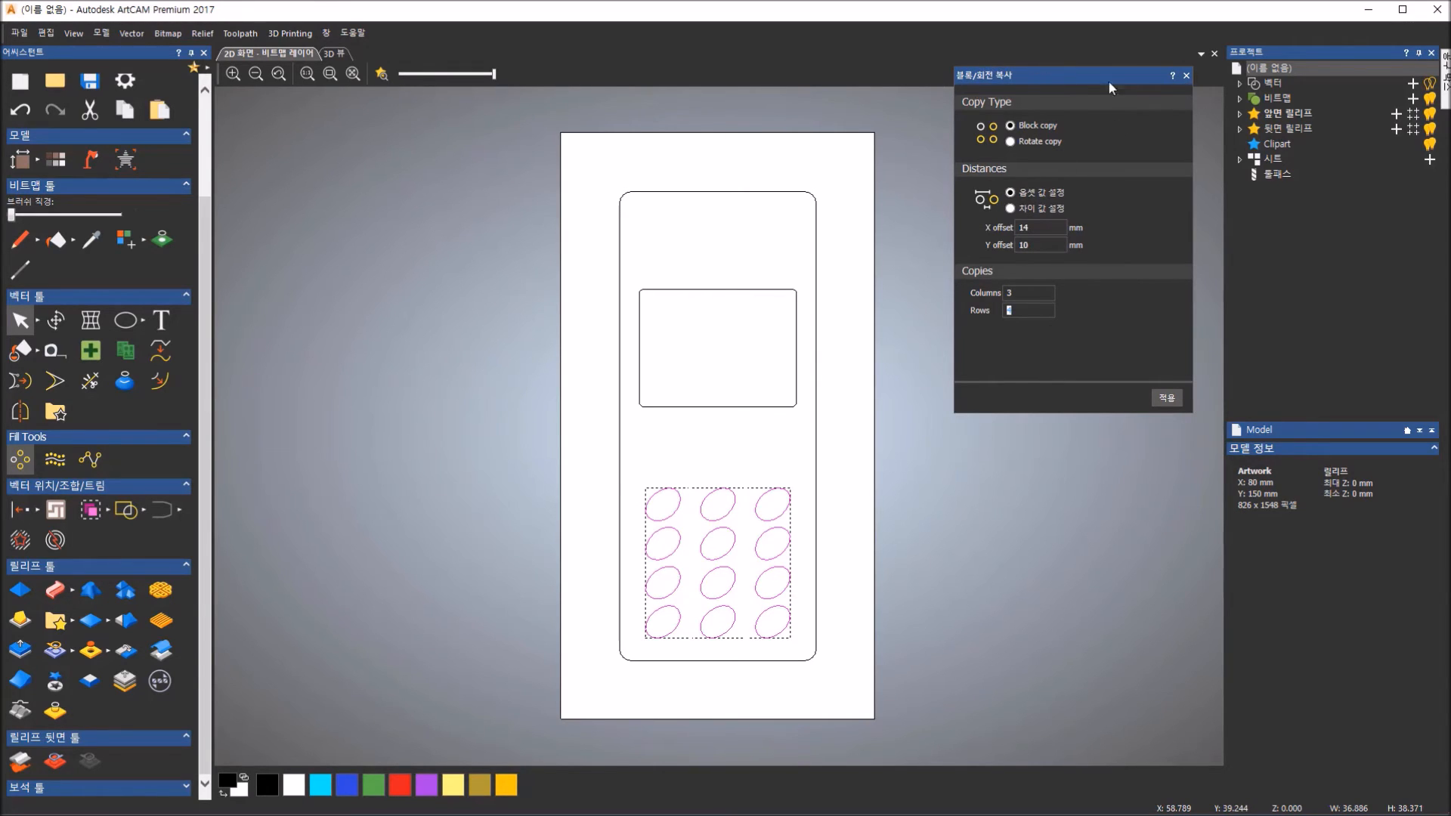
pyautogui.click(1190, 77)
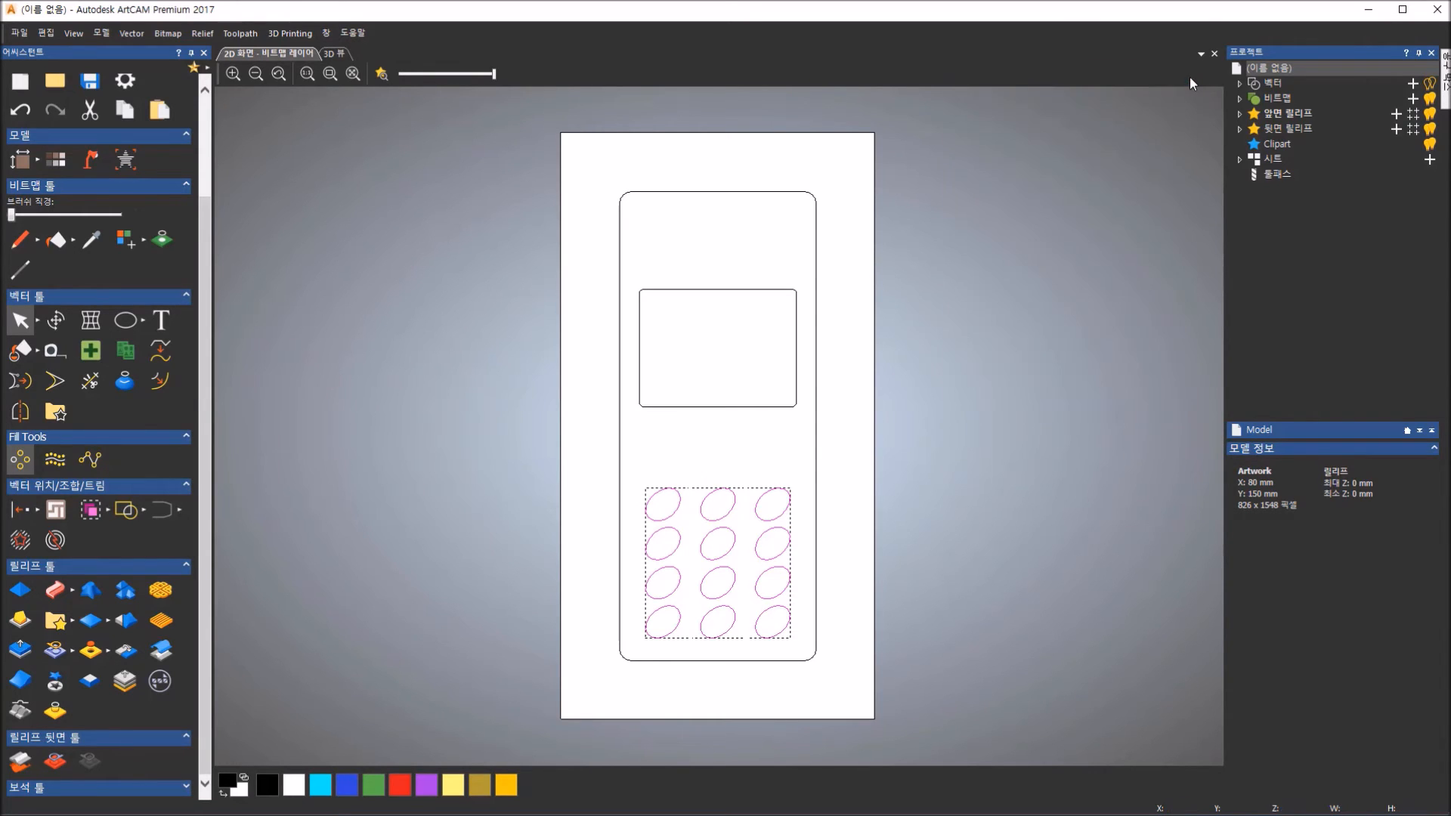
pyautogui.click(938, 353)
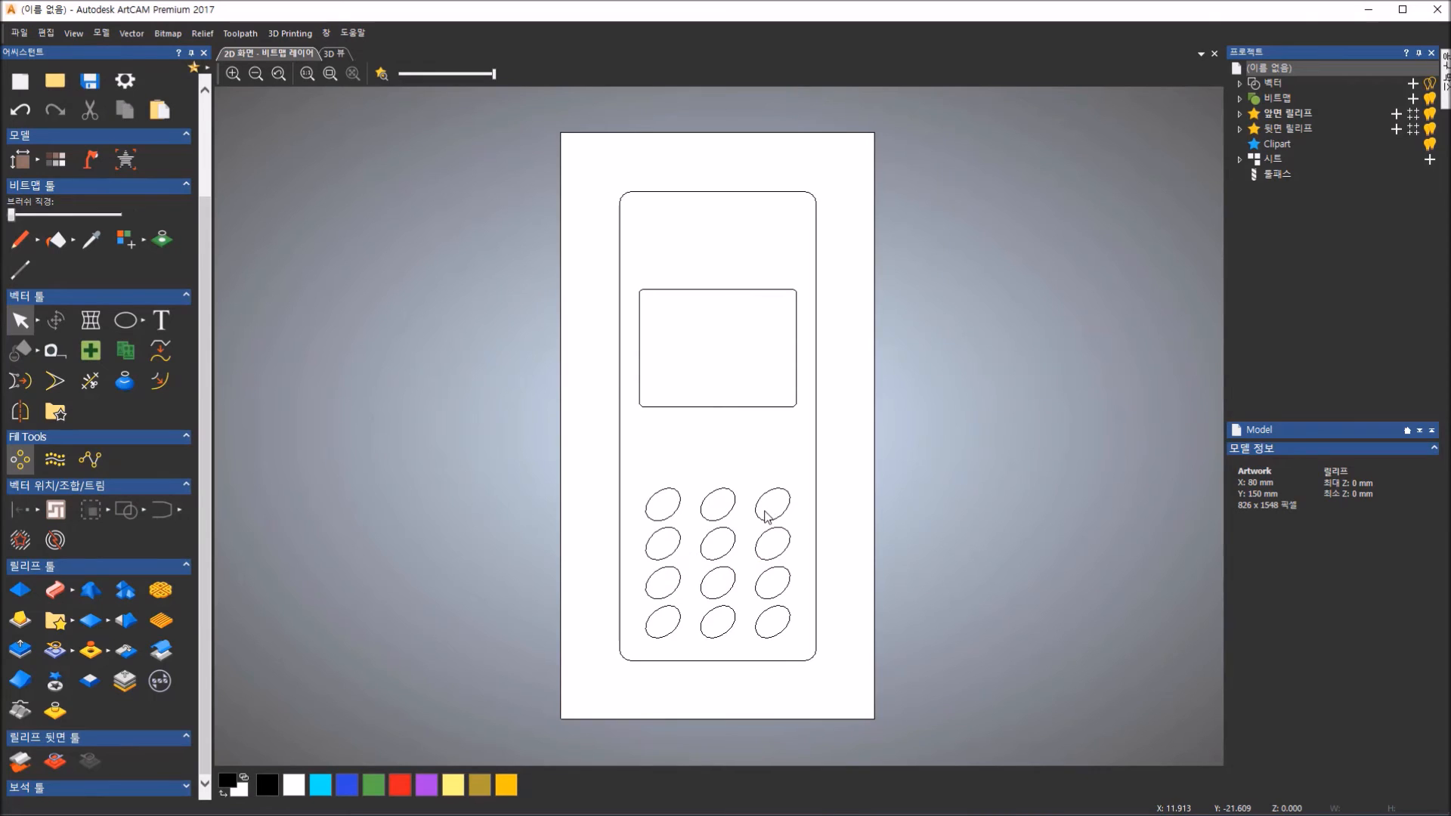
pyautogui.scroll(2, 773, 506)
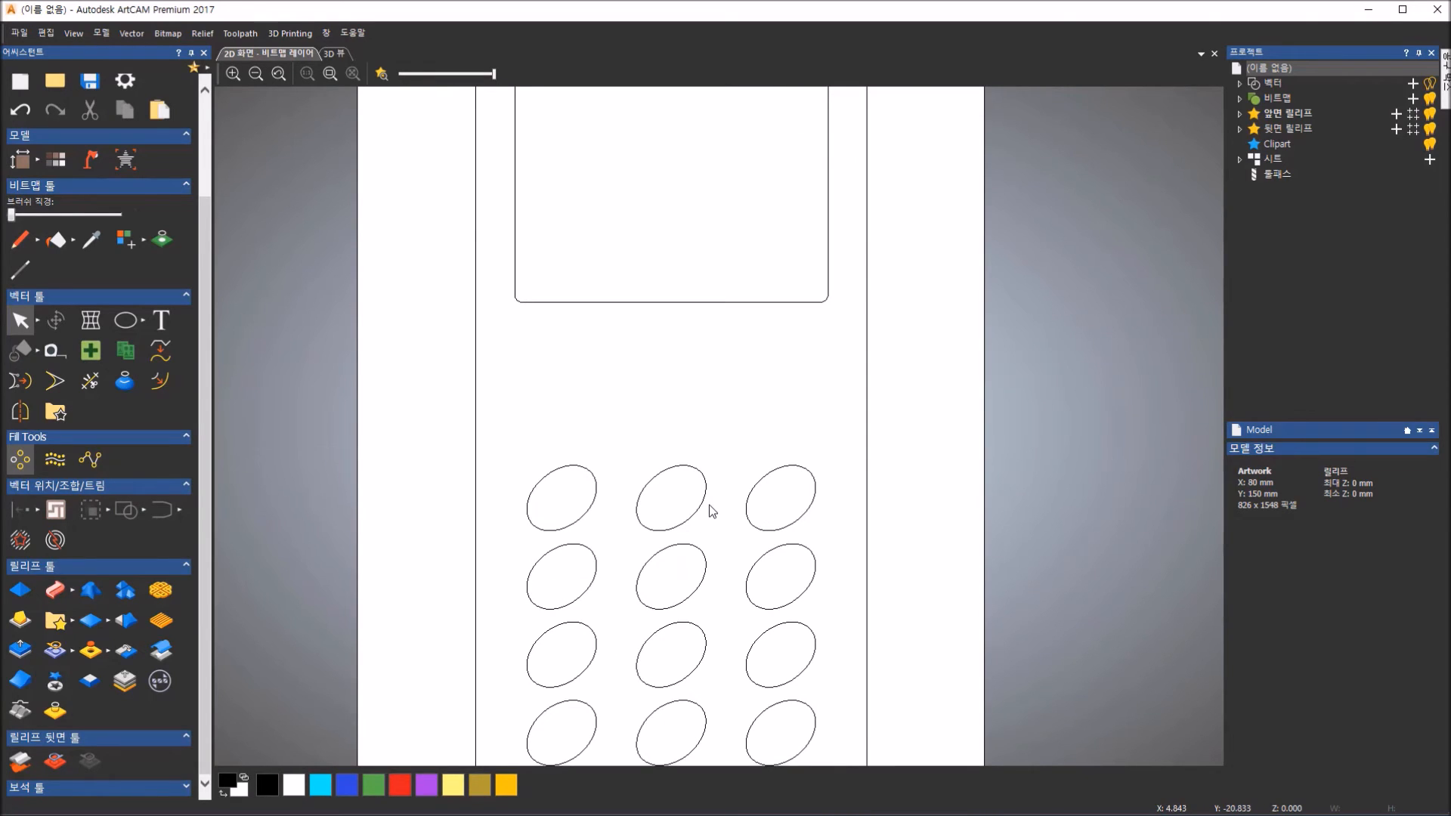
# - Check the reference drawing and draw a circle with a radius of about 5.6 mm just below the large rounded rectangle
pyautogui.click(584, 815)
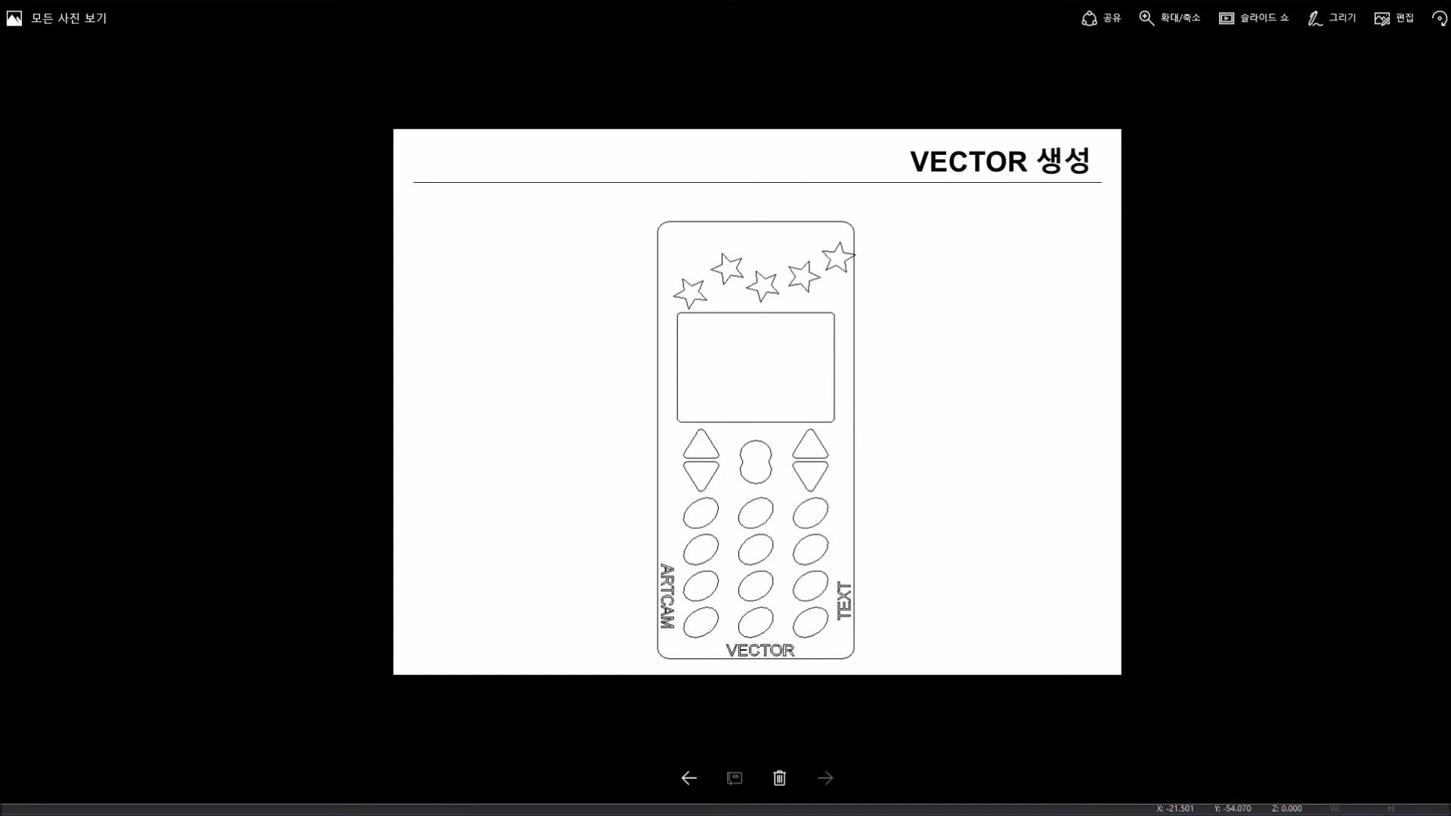
pyautogui.hotkey('alt', 'Tab')
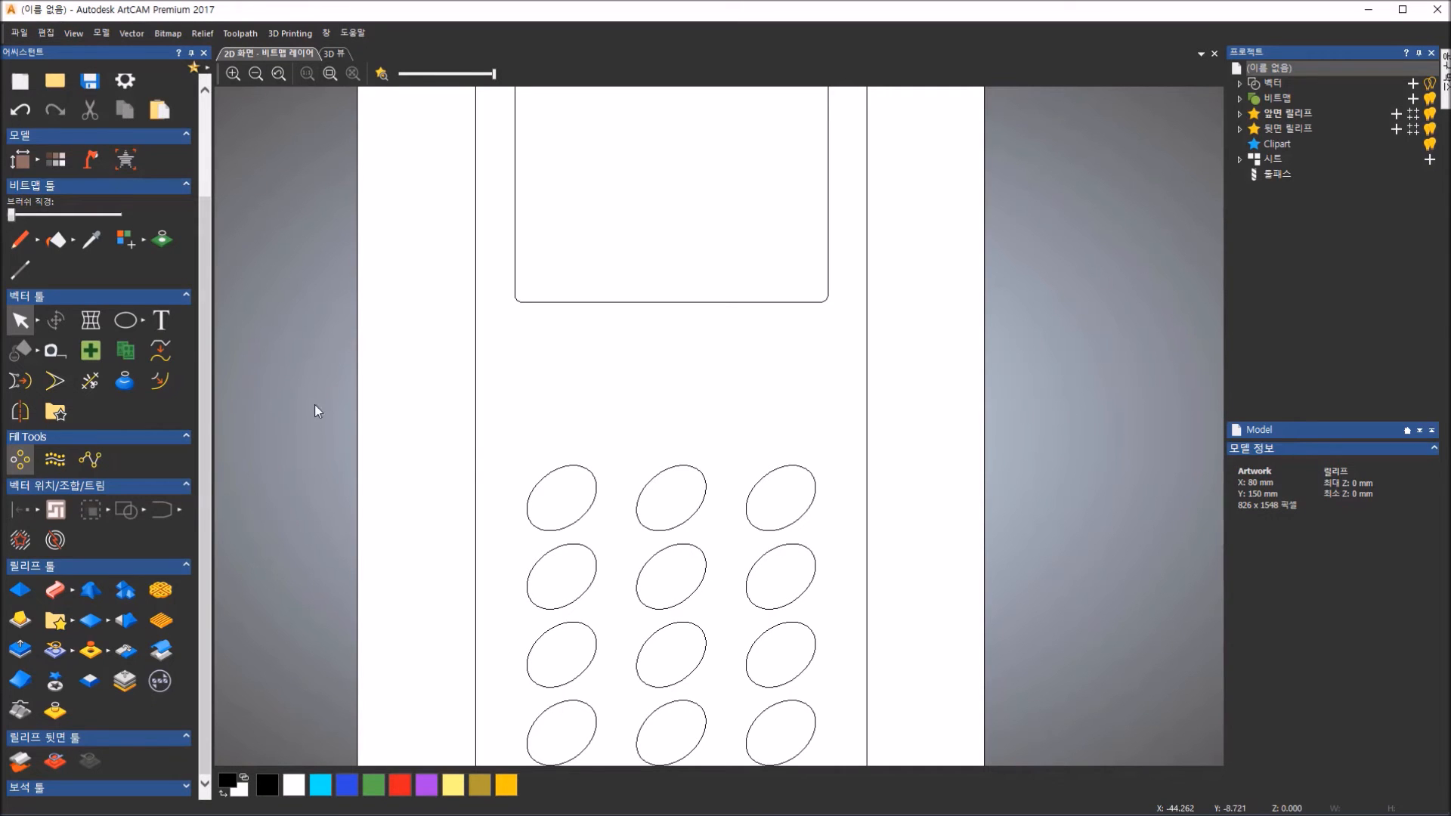
pyautogui.click(146, 324)
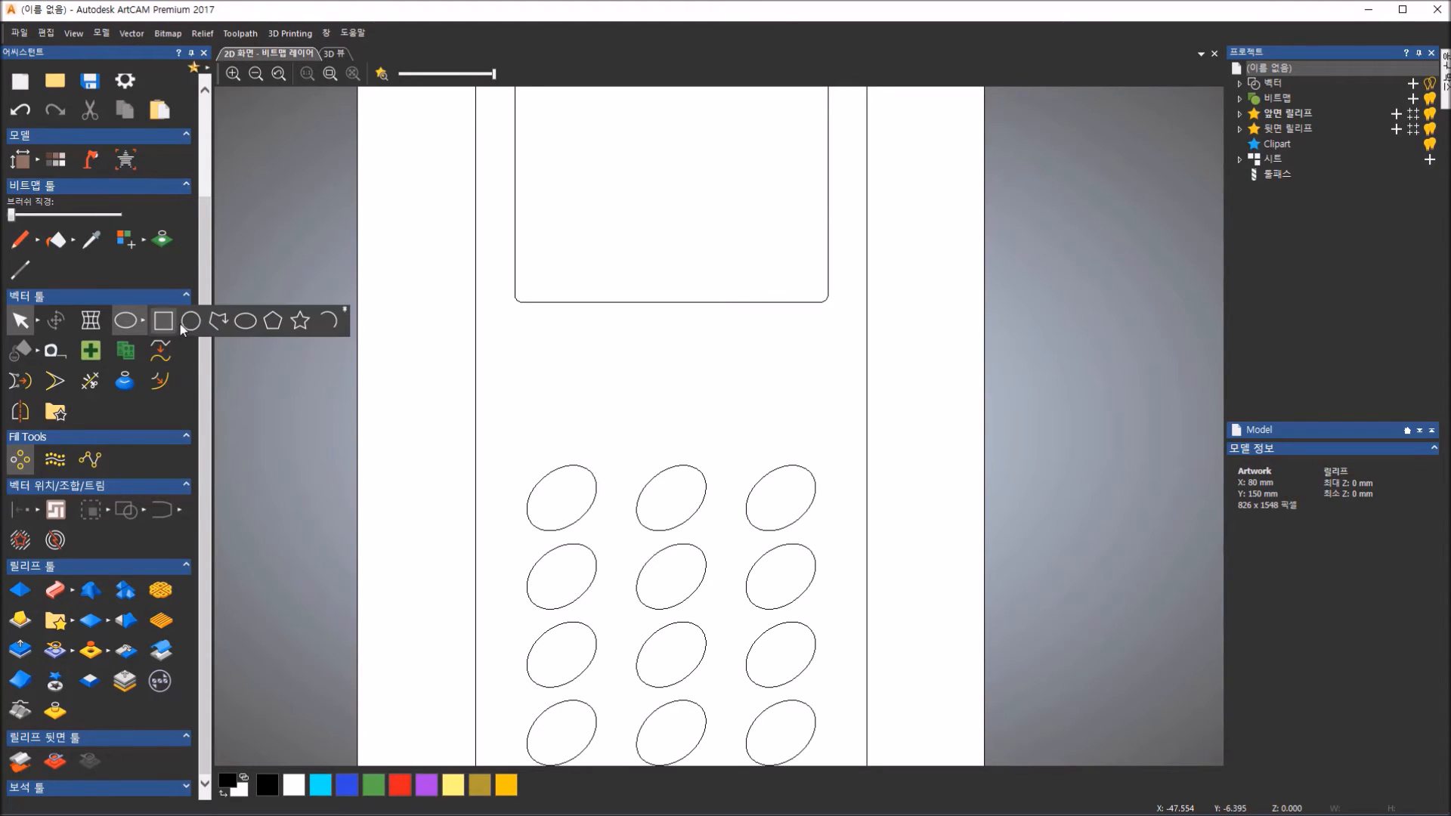
pyautogui.click(185, 324)
pyautogui.moveTo(663, 336); pyautogui.dragTo(691, 371)
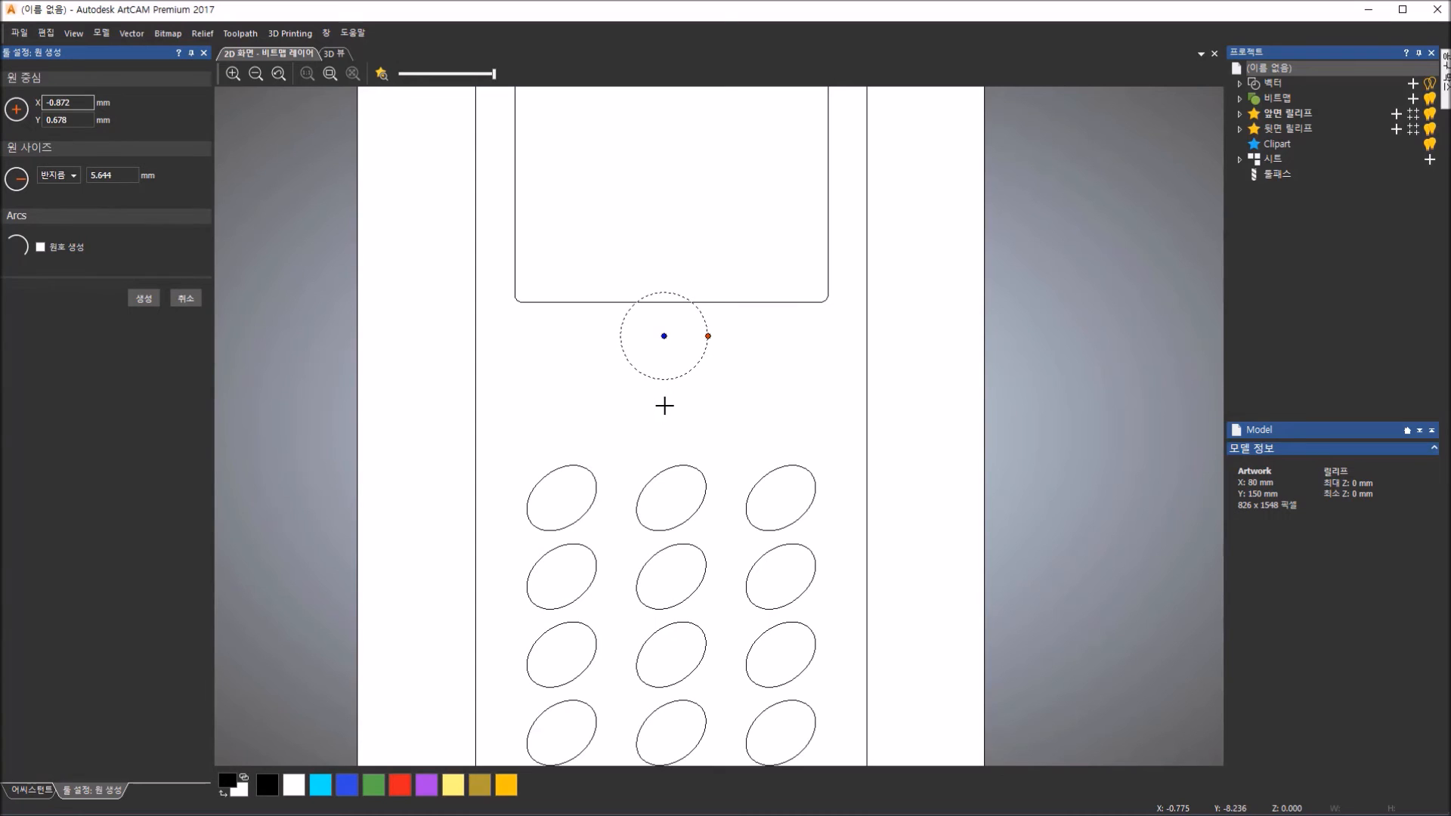
# - Set the circle's centre to X 0, Y 0 and its radius to 4 mm, and create it
pyautogui.doubleClick(88, 101)
pyautogui.write('0')
pyautogui.press('Tab')
pyautogui.write('0')
pyautogui.click(119, 178)
pyautogui.doubleClick(123, 178)
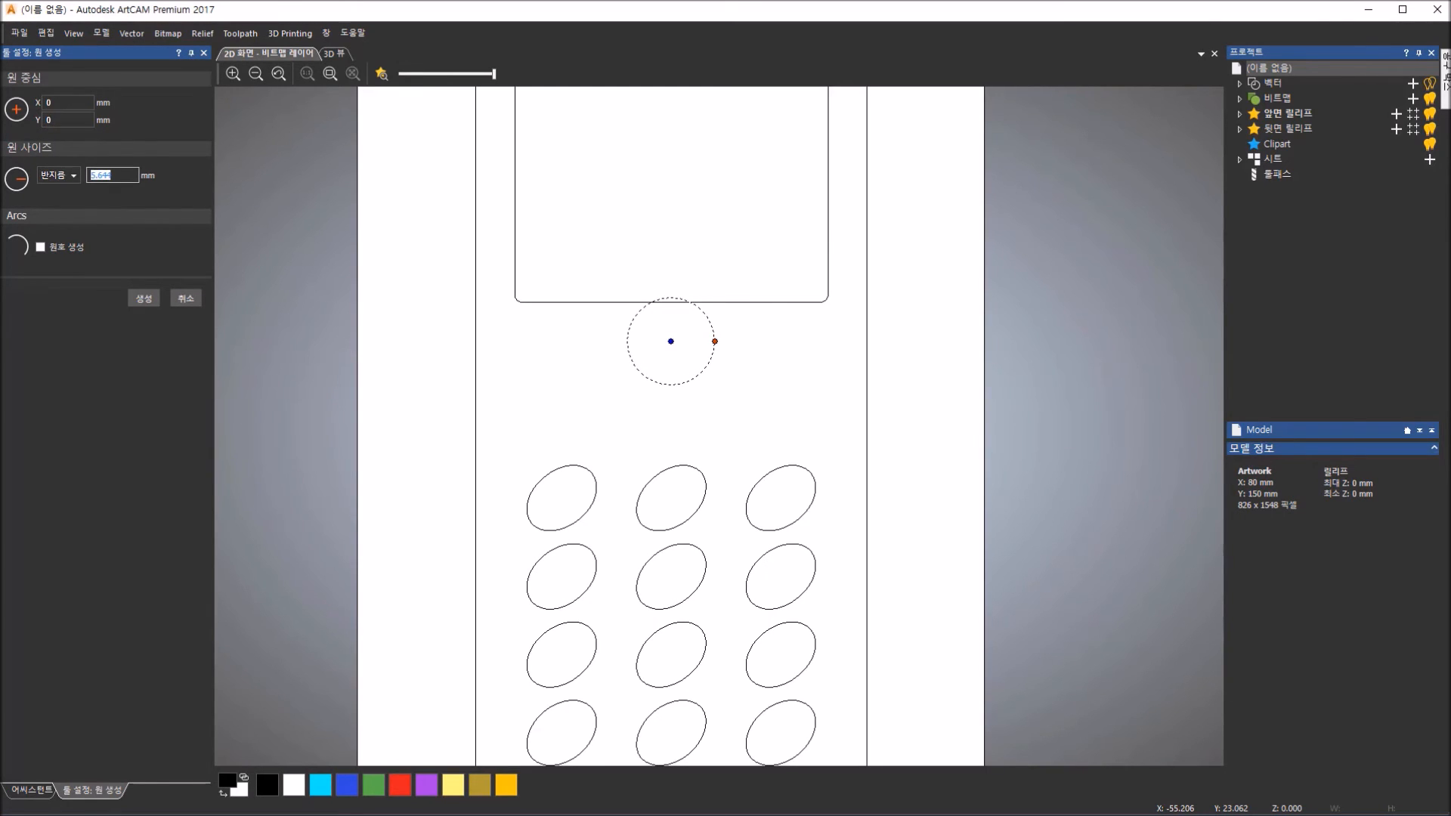
pyautogui.write('4')
pyautogui.press('Tab')
pyautogui.click(139, 302)
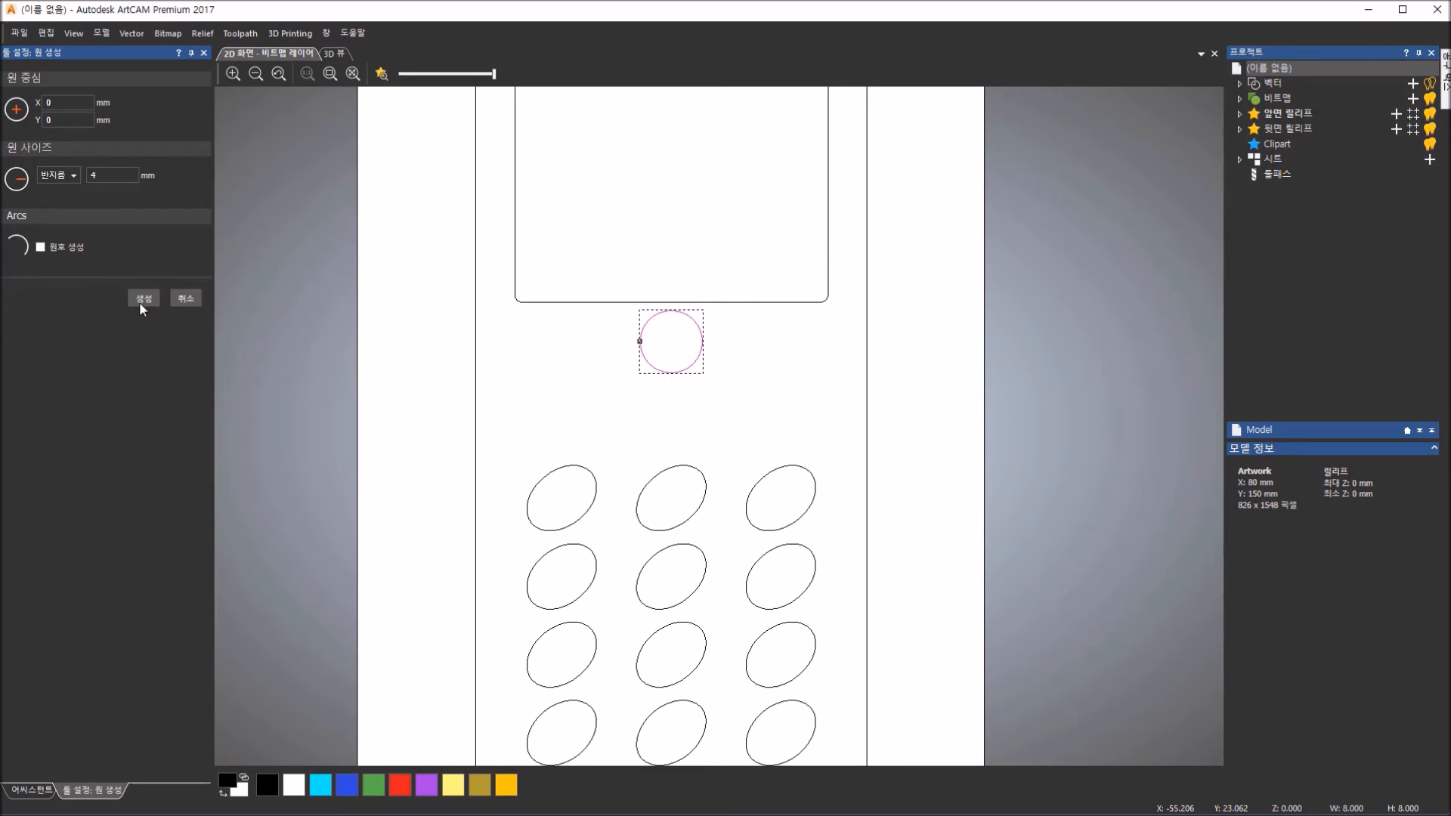
# - Create a second circle with a 4 mm radius centred at X 0, Y -4, and deselect it
pyautogui.doubleClick(122, 173)
pyautogui.doubleClick(50, 120)
pyautogui.click(152, 295)
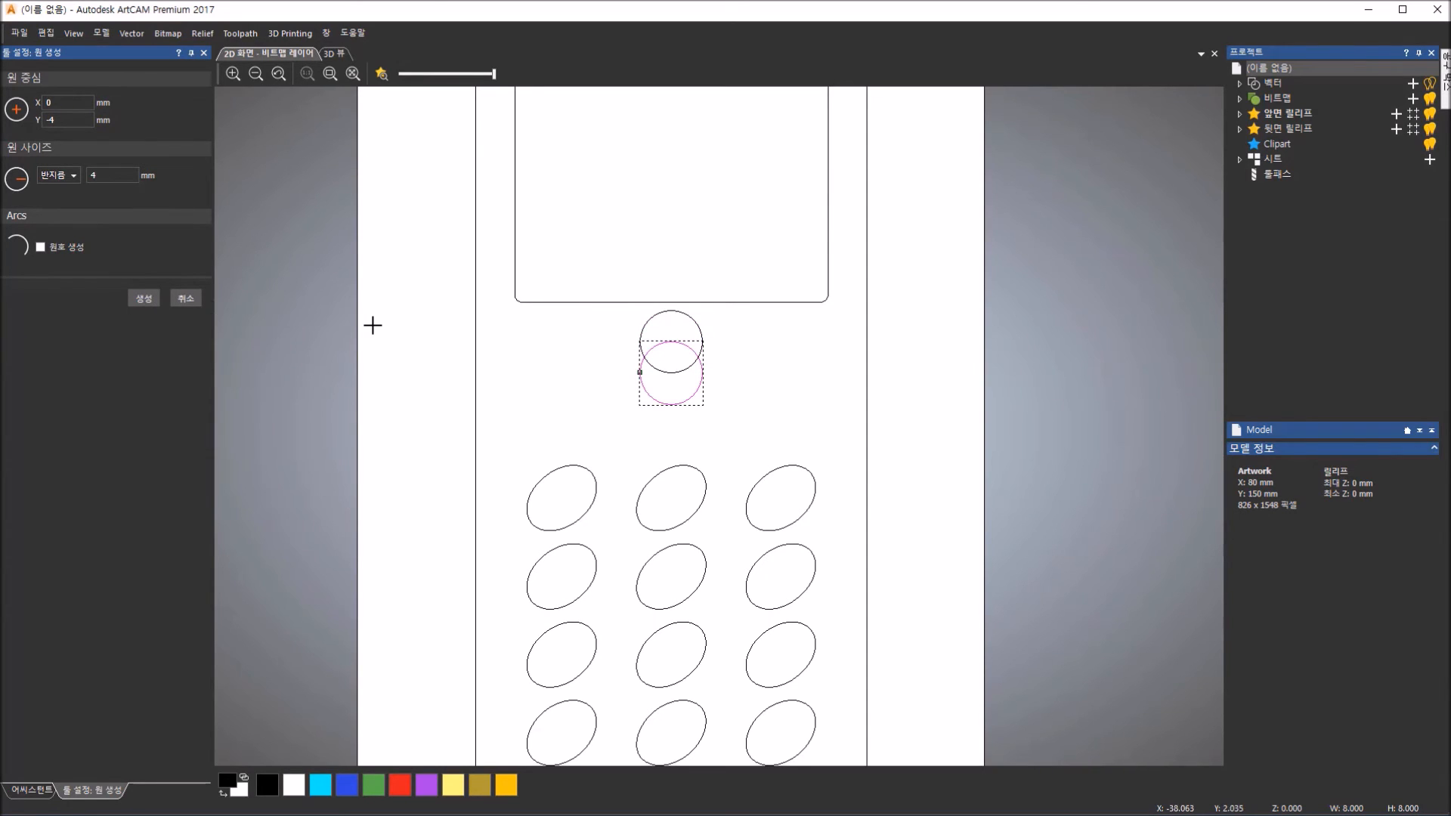
pyautogui.click(176, 300)
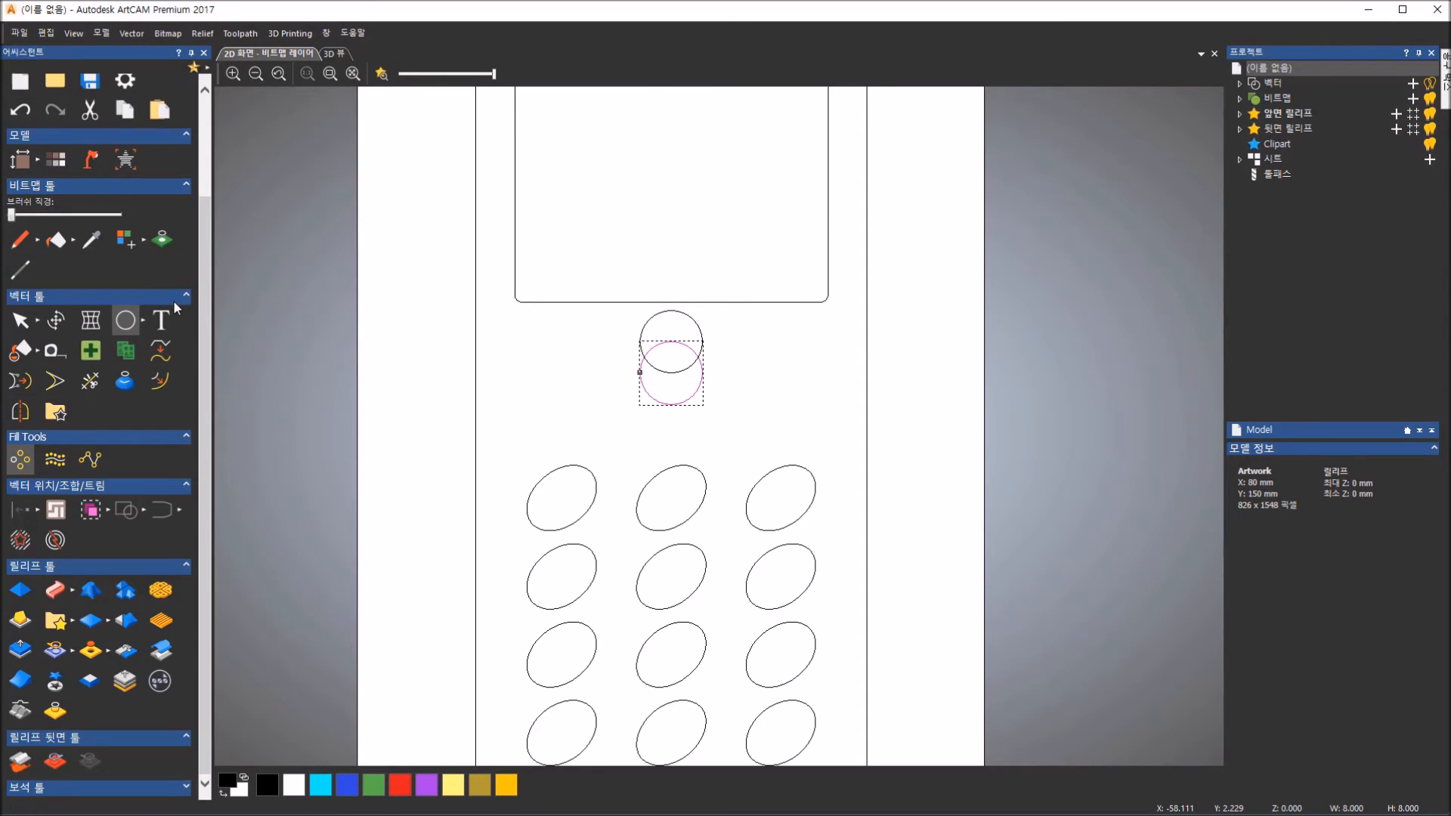
pyautogui.click(820, 376)
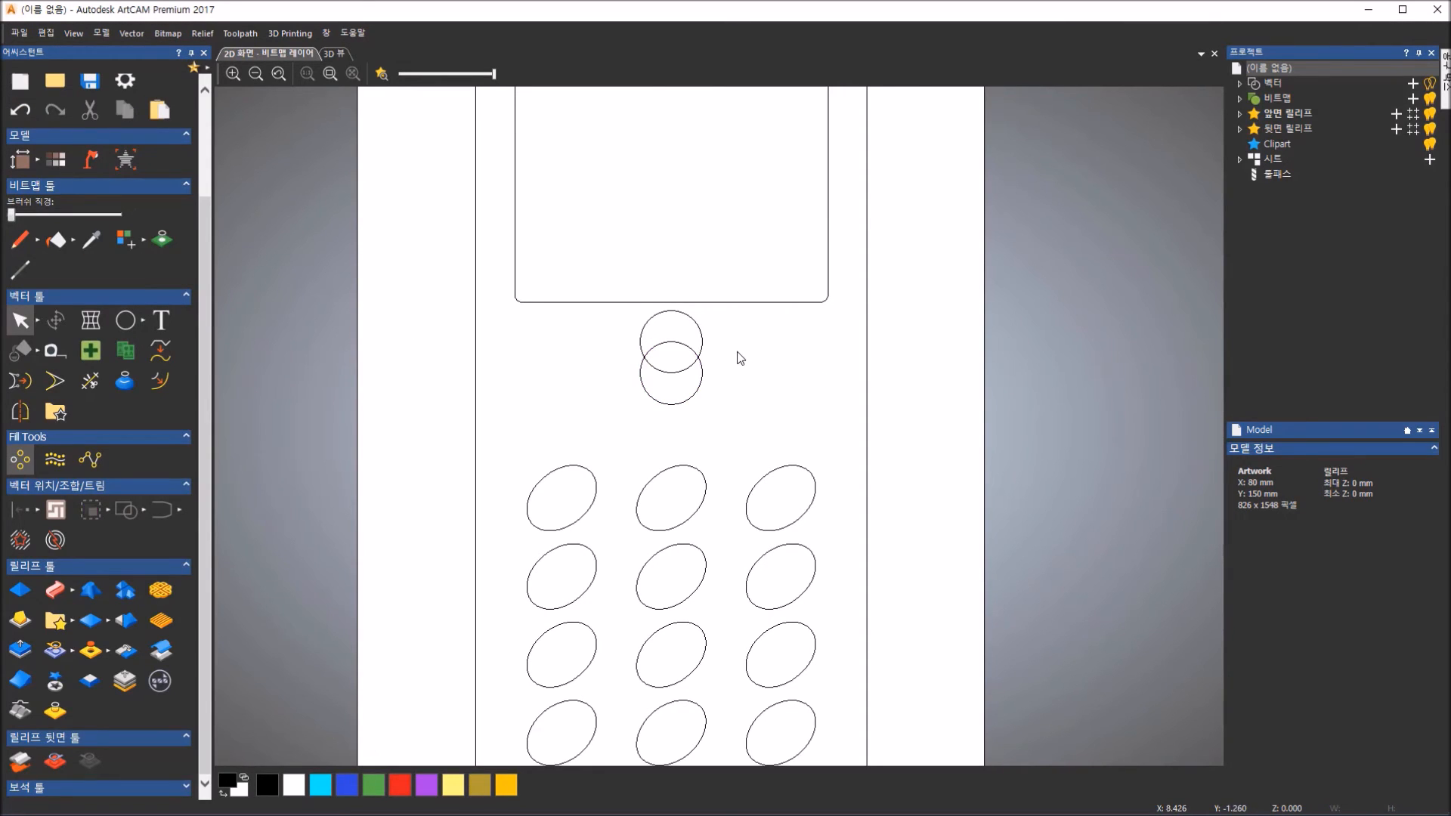
# - Select the two overlapping circles and merge them into one closed outline
pyautogui.scroll(2, 737, 354)
pyautogui.moveTo(655, 414); pyautogui.dragTo(531, 260)
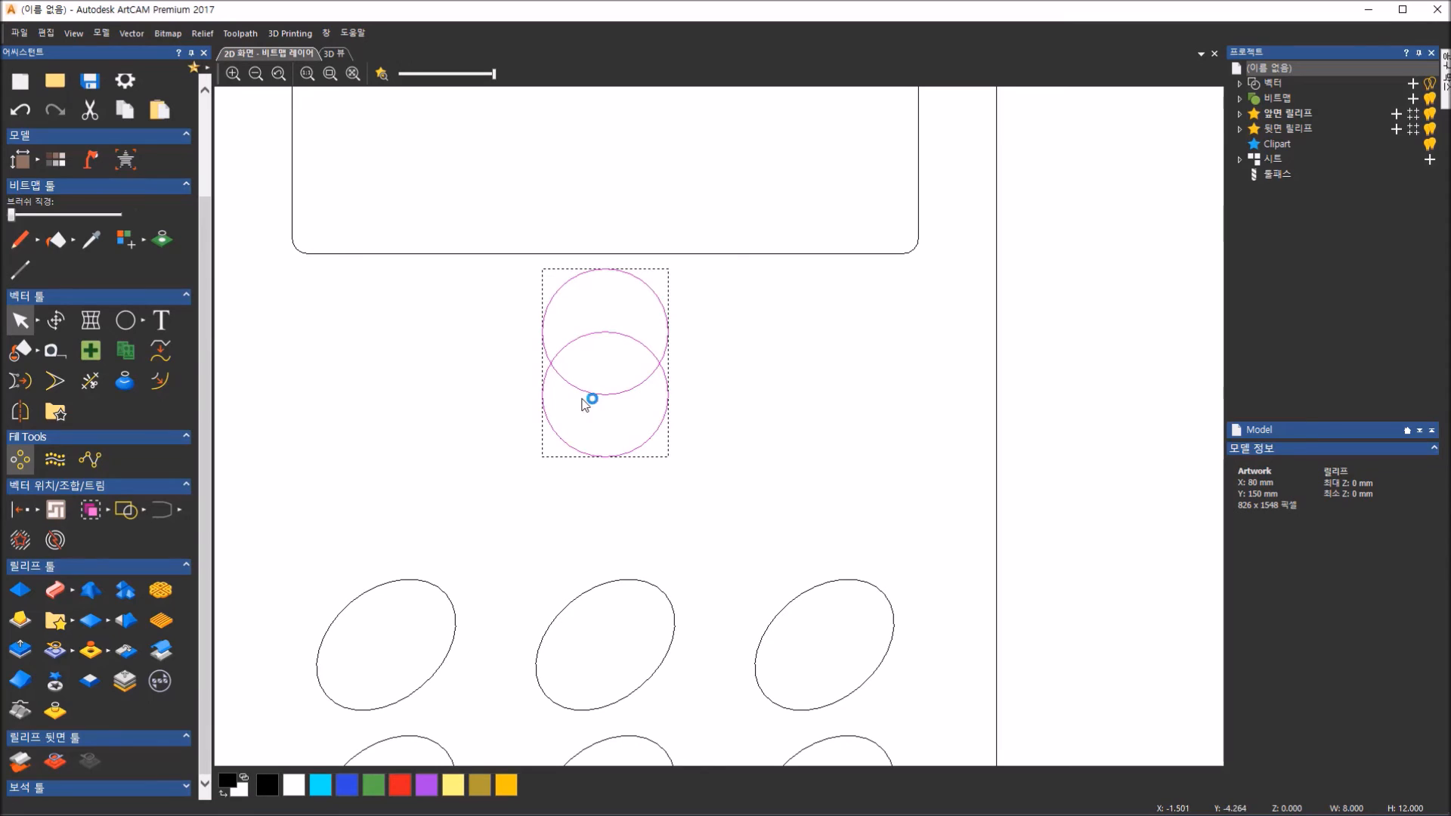
pyautogui.click(147, 506)
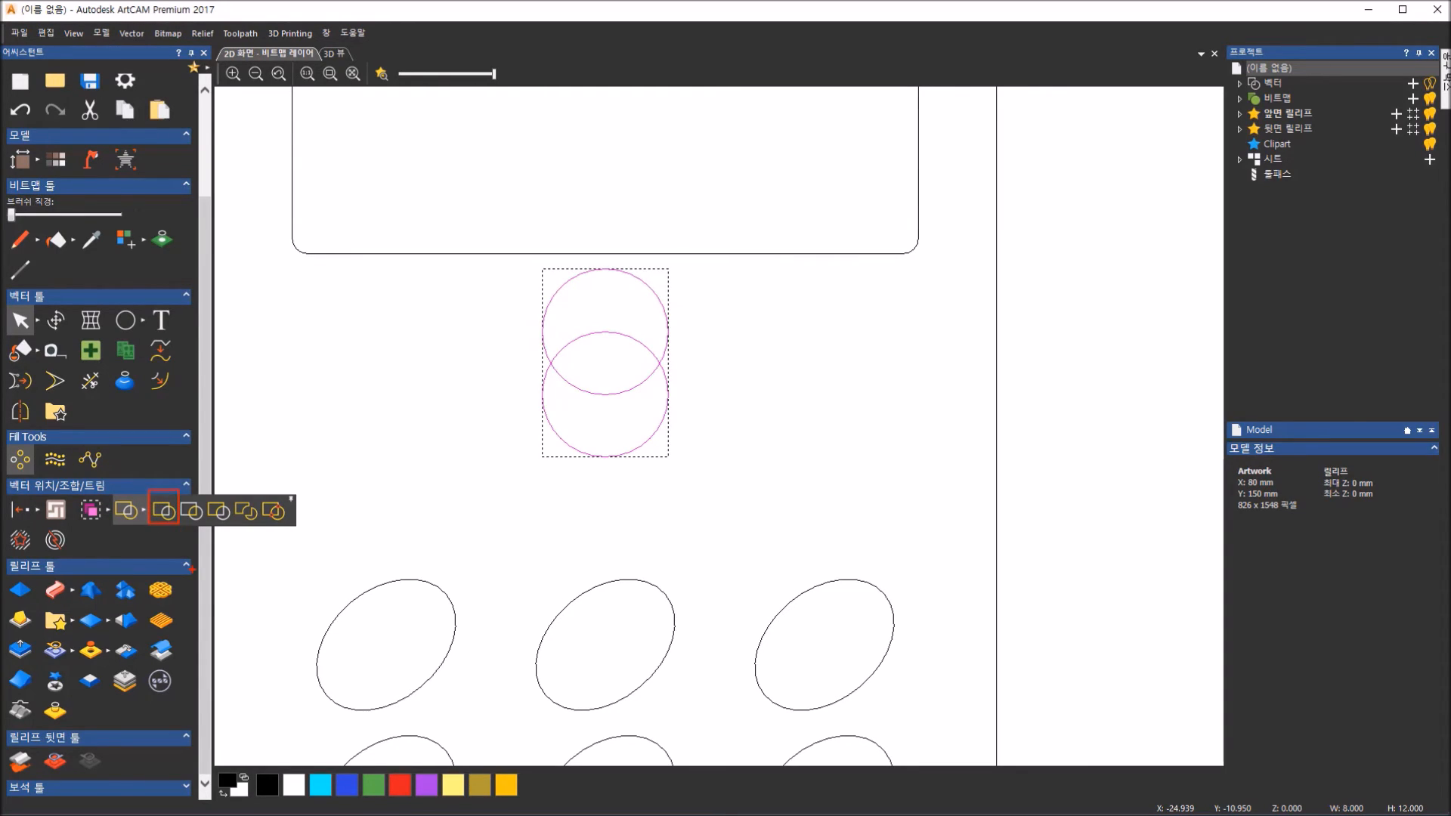
pyautogui.click(165, 512)
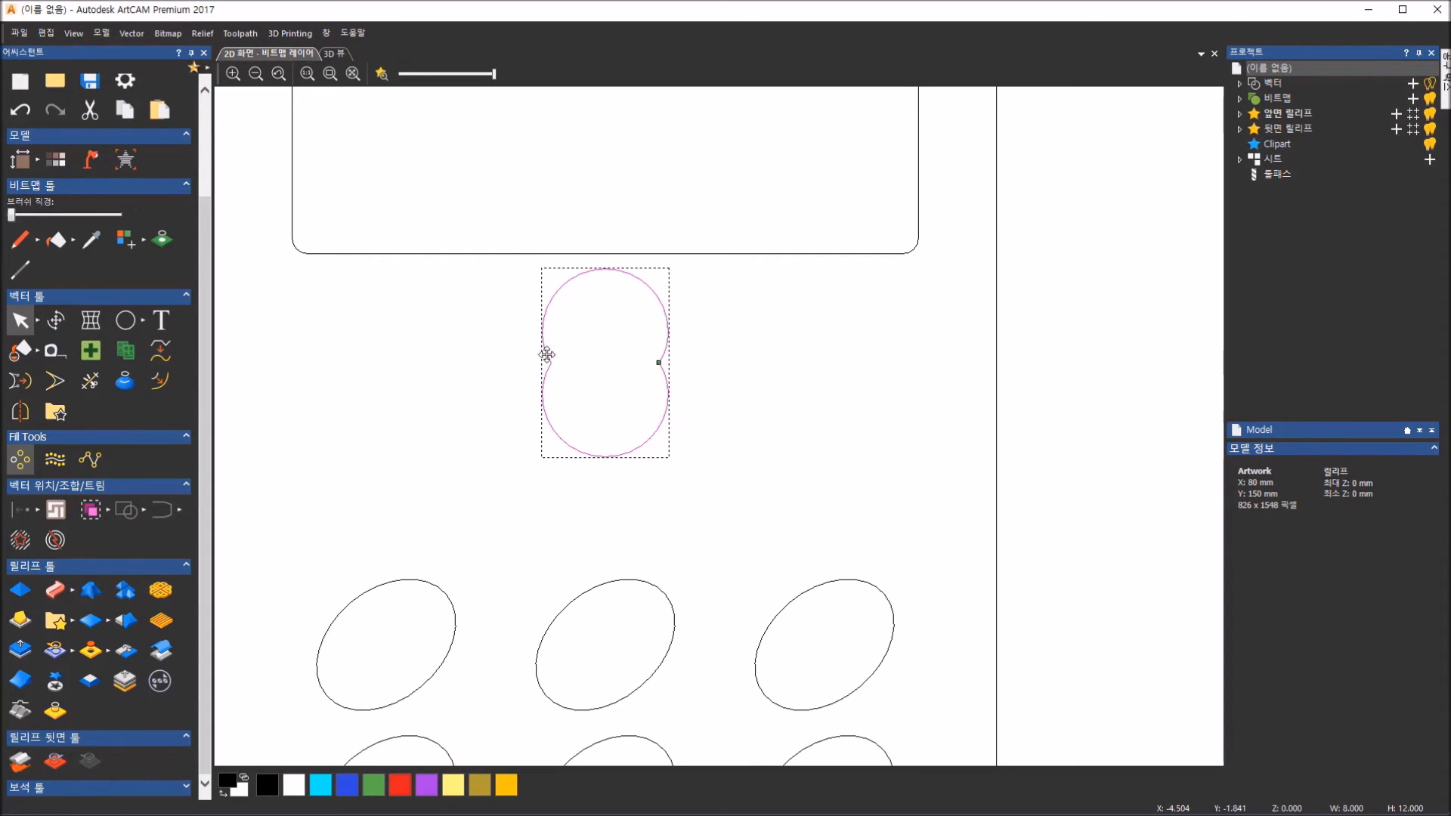
# - Smooth the two sharp waist nodes of the merged circle outline with node editing
pyautogui.scroll(2, 572, 374)
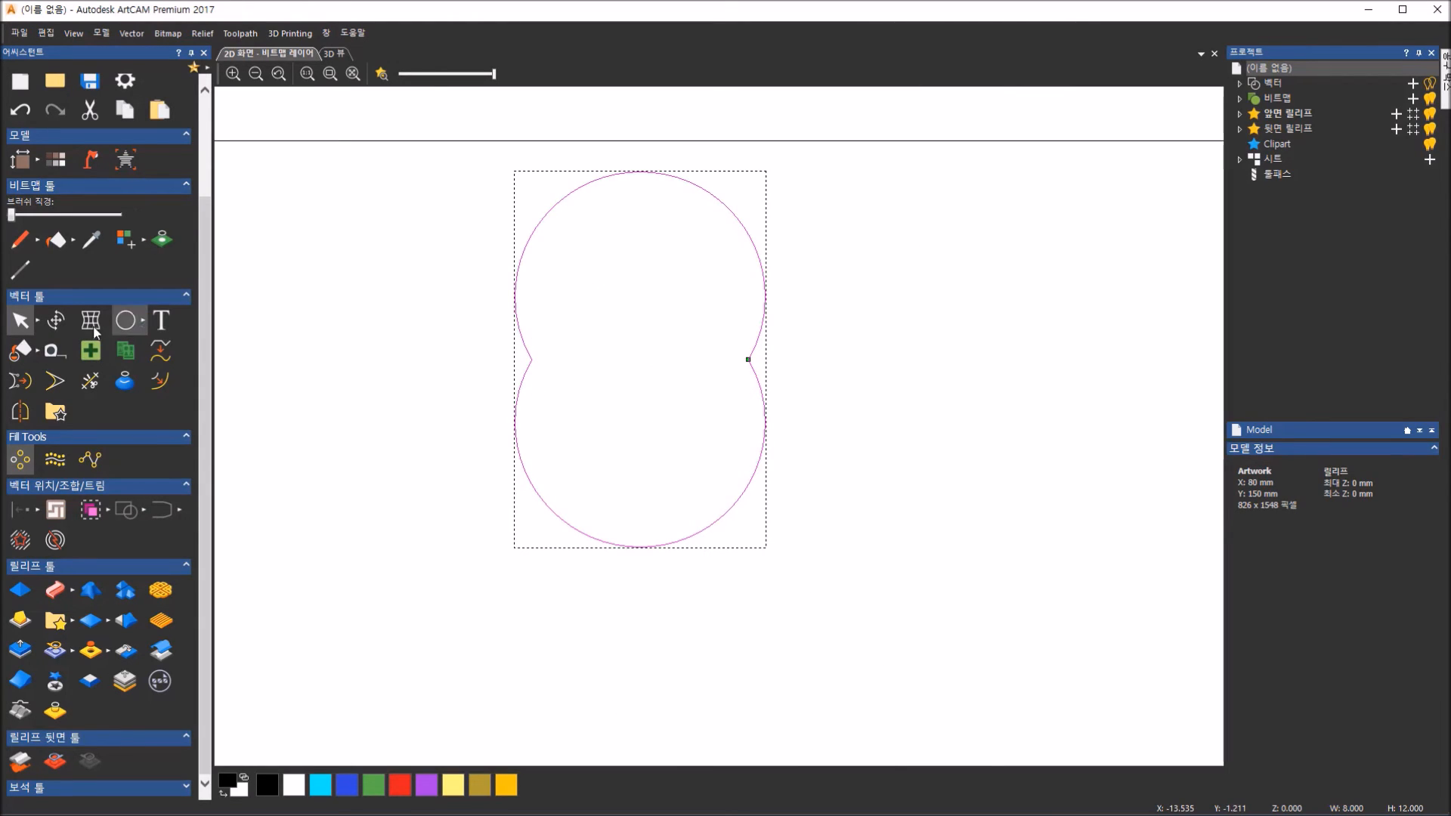
pyautogui.moveTo(37, 322)
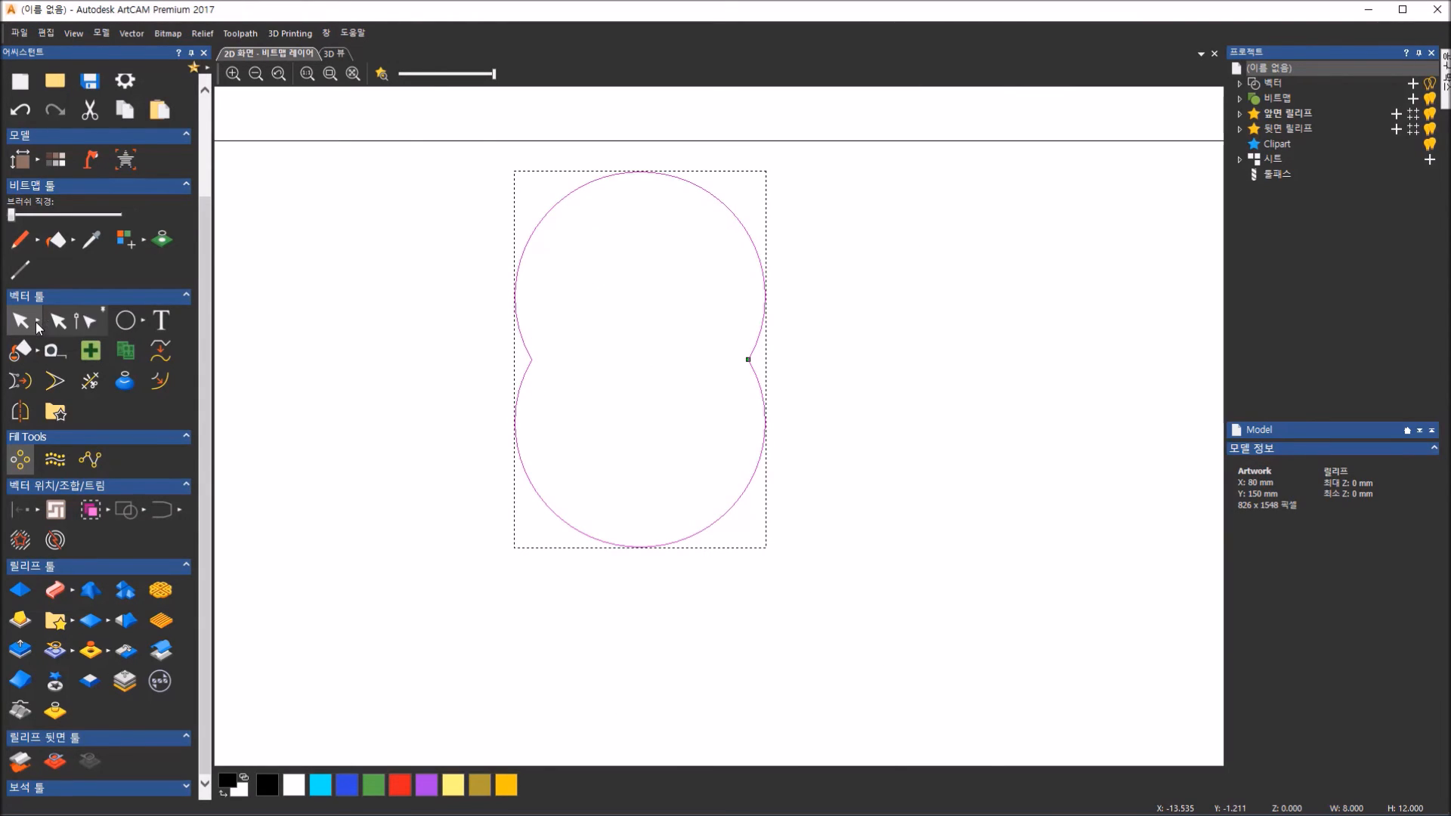
pyautogui.click(88, 327)
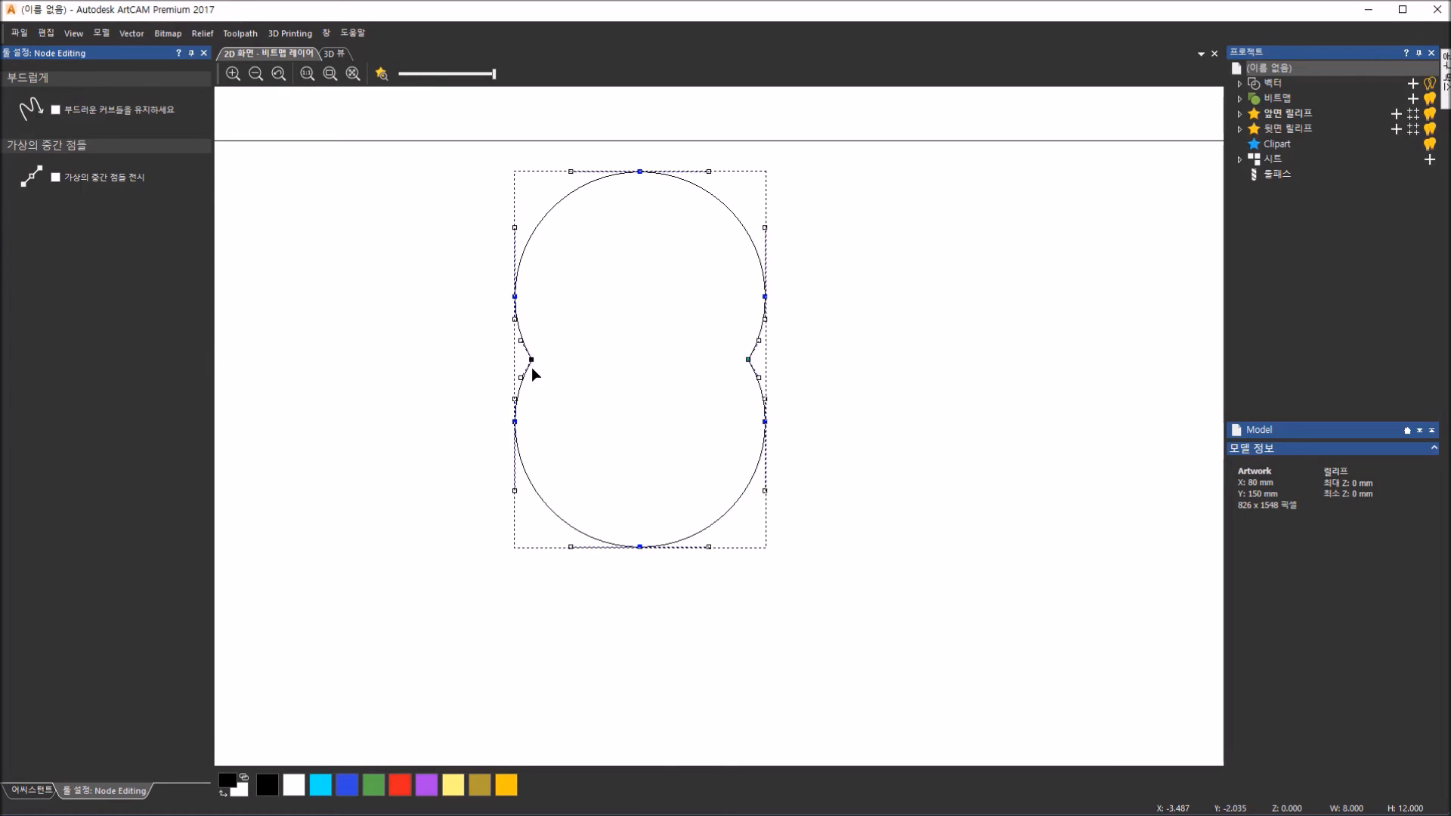
pyautogui.rightClick(532, 360)
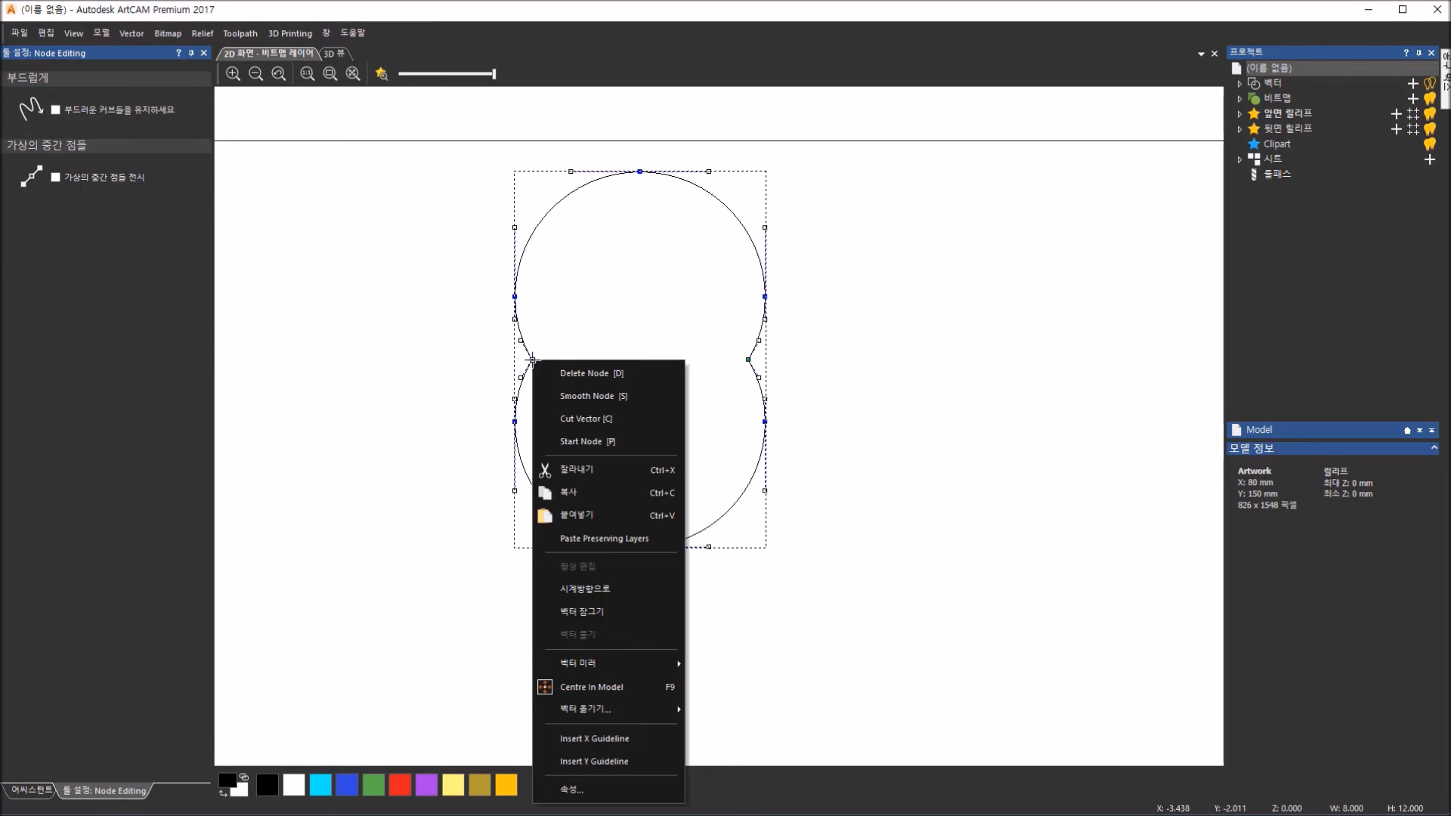
pyautogui.click(556, 396)
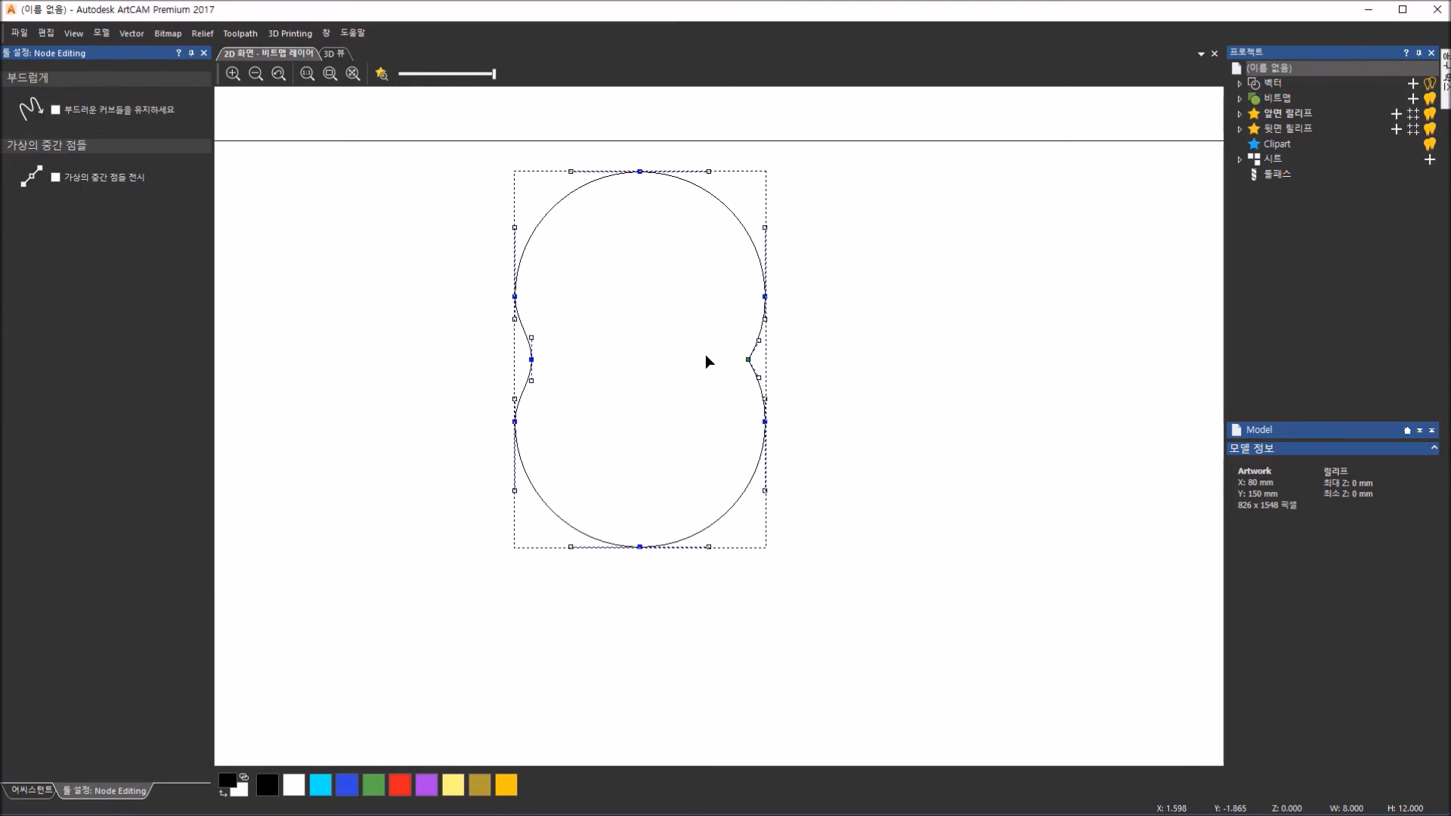
pyautogui.rightClick(748, 360)
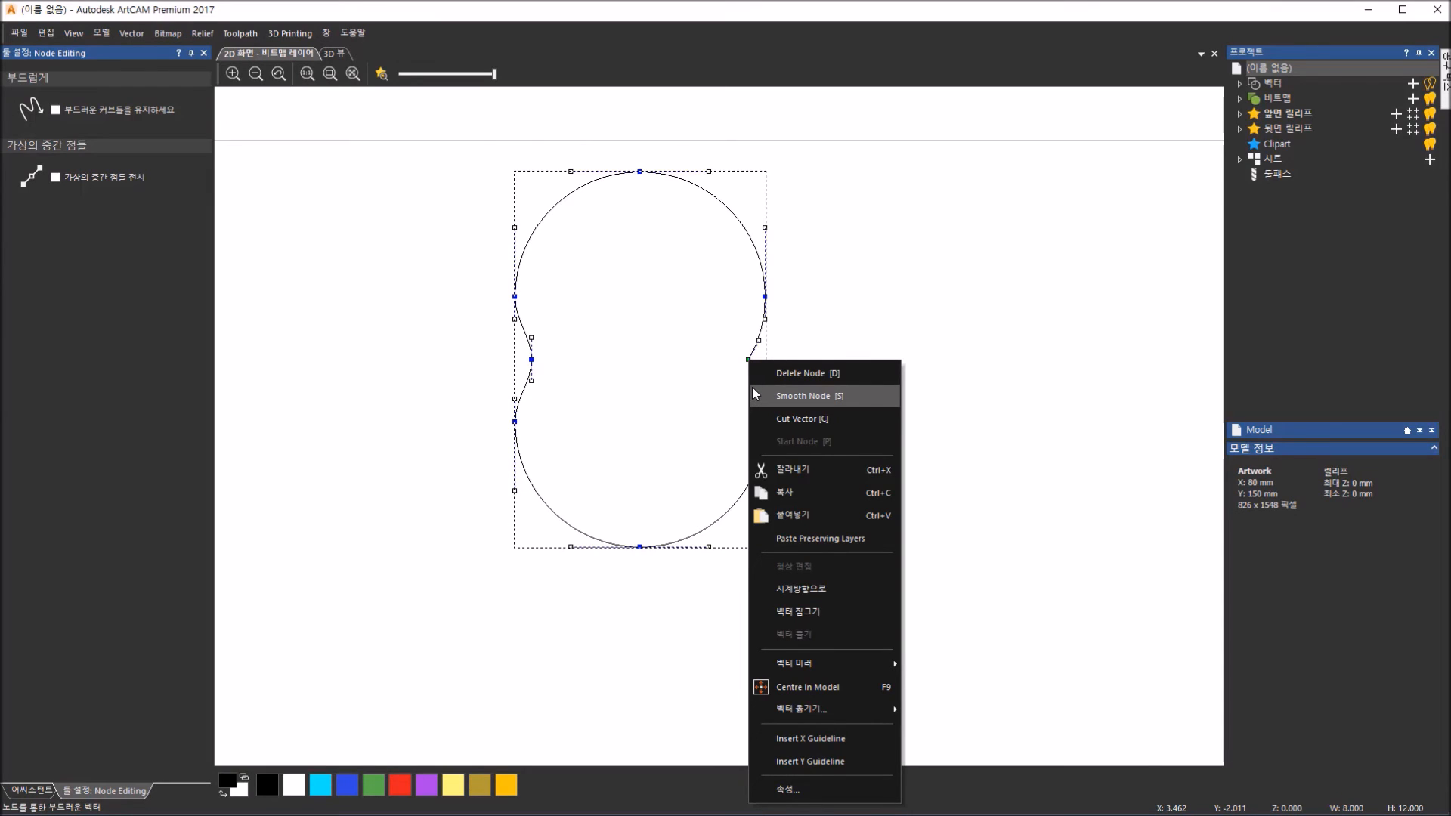
pyautogui.click(754, 394)
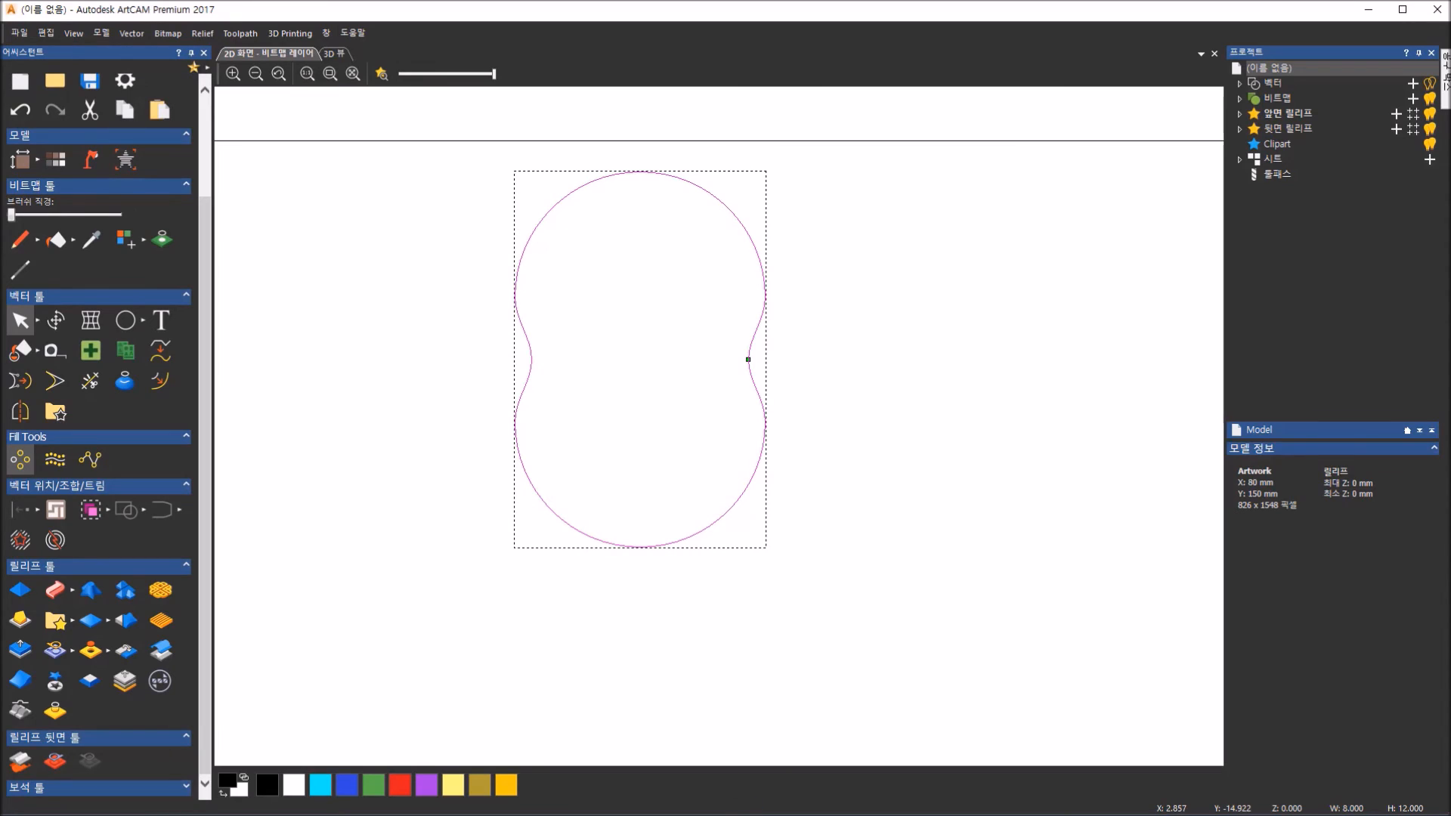
# - Set up a polygon with 3 sides and an angle of 0 degrees, centred at X -14, Y -2
pyautogui.hotkey('alt', 'Tab')
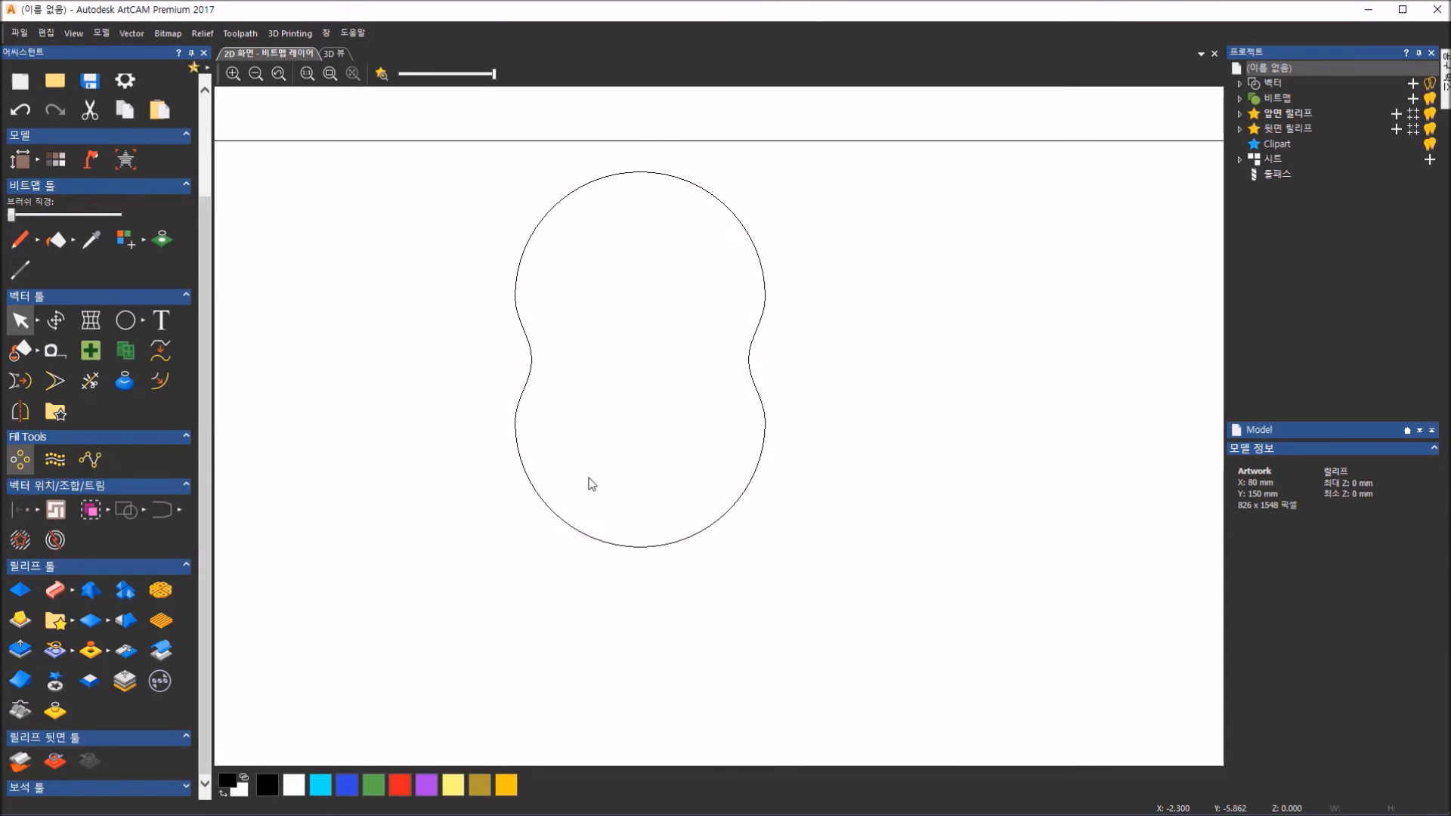
pyautogui.scroll(-2, 589, 480)
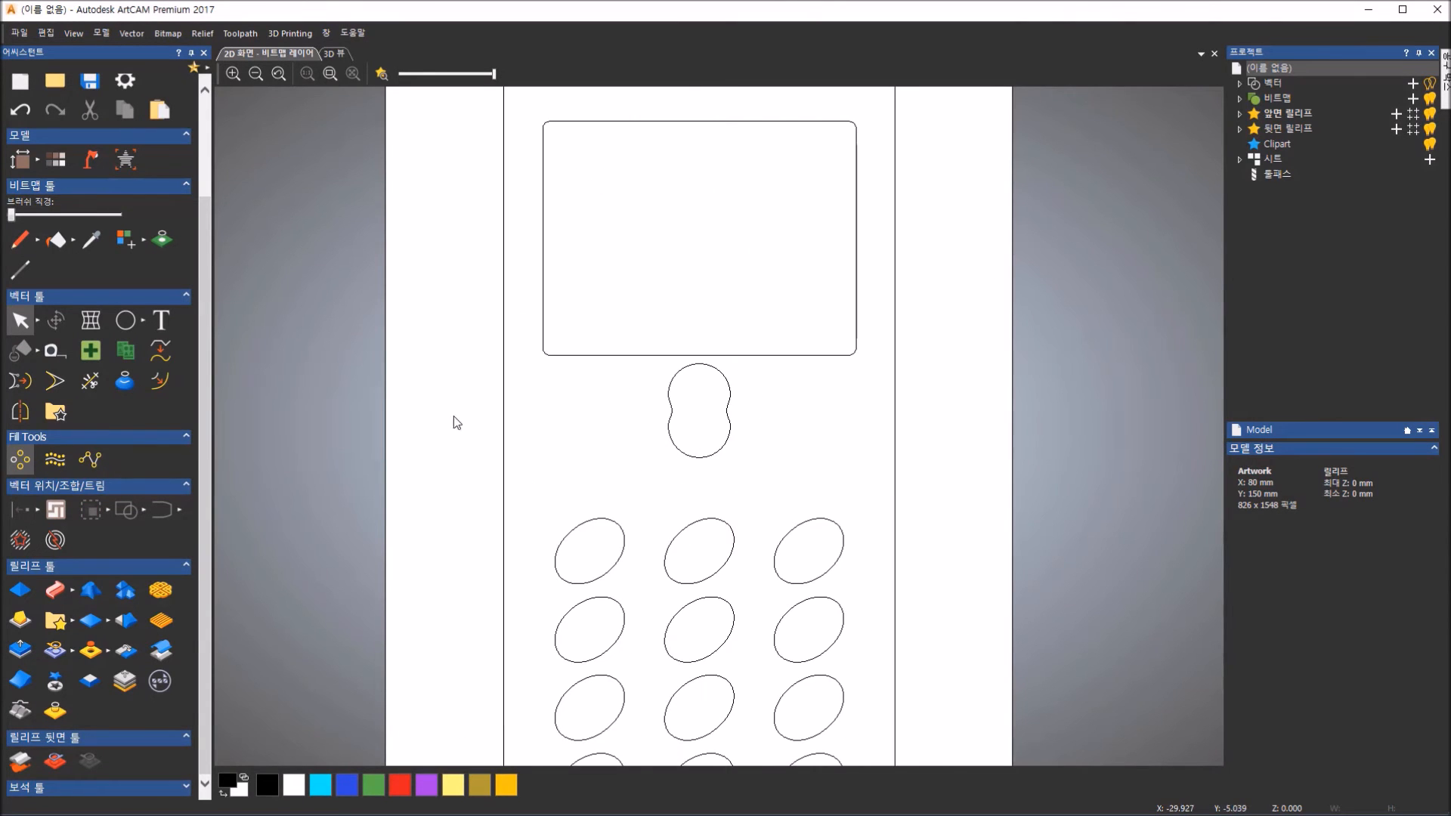
pyautogui.click(144, 323)
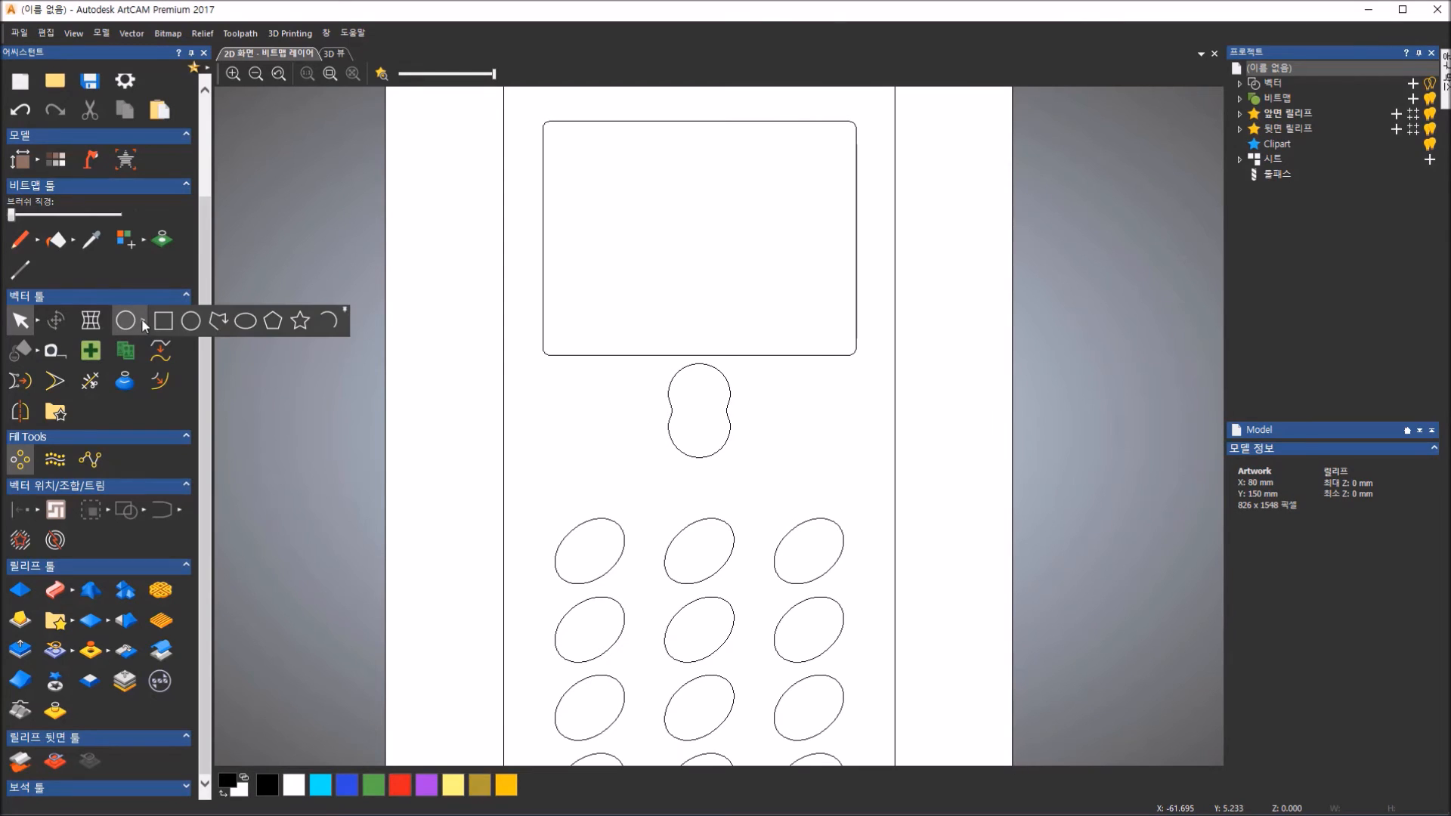
pyautogui.click(272, 328)
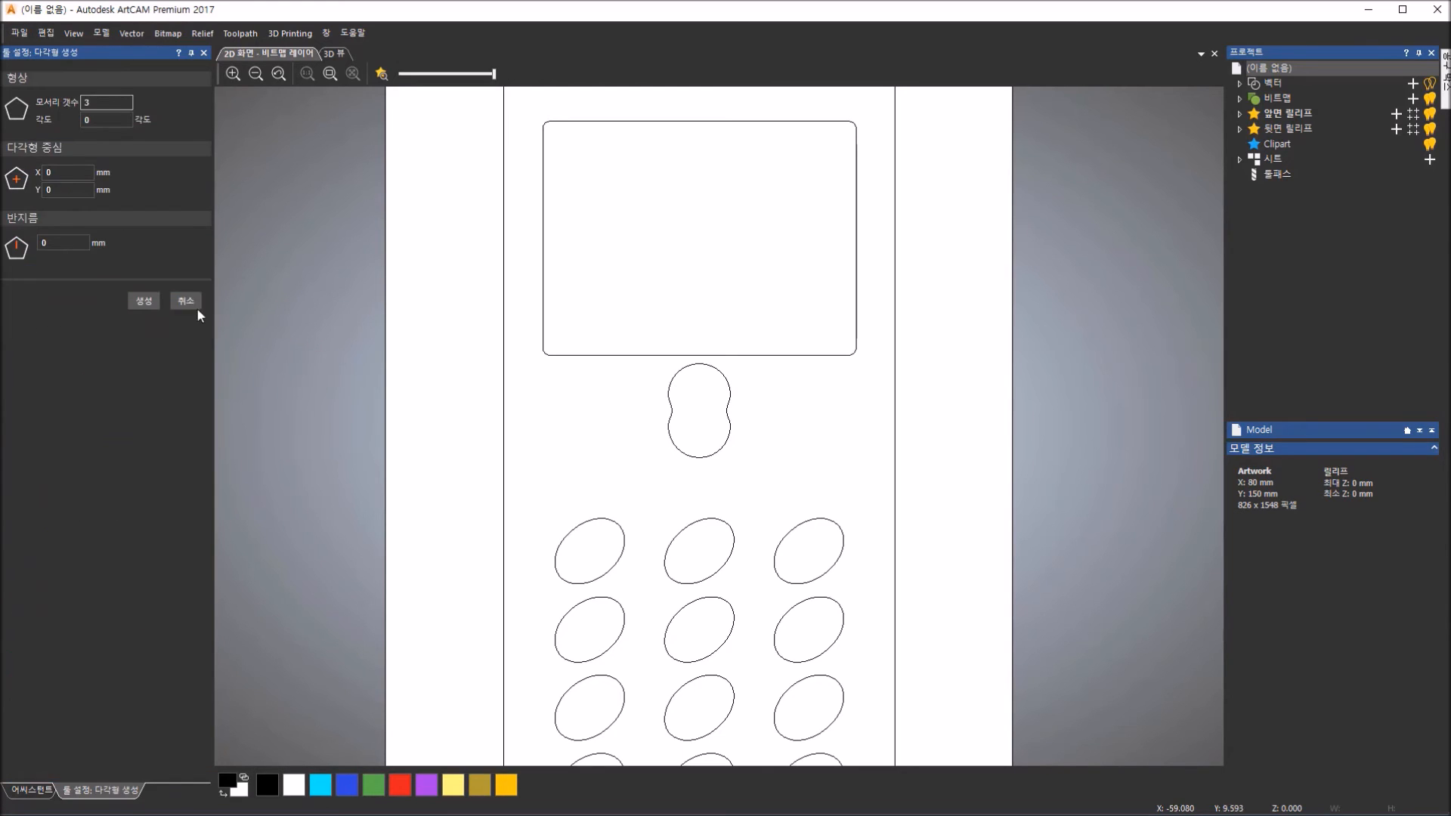
pyautogui.click(103, 118)
pyautogui.moveTo(80, 173); pyautogui.dragTo(47, 174)
pyautogui.write('-14')
pyautogui.click(66, 189)
pyautogui.write('-2')
# - Set the triangle's radius to 4 mm and create it
pyautogui.click(50, 243)
pyautogui.write('4')
pyautogui.click(65, 190)
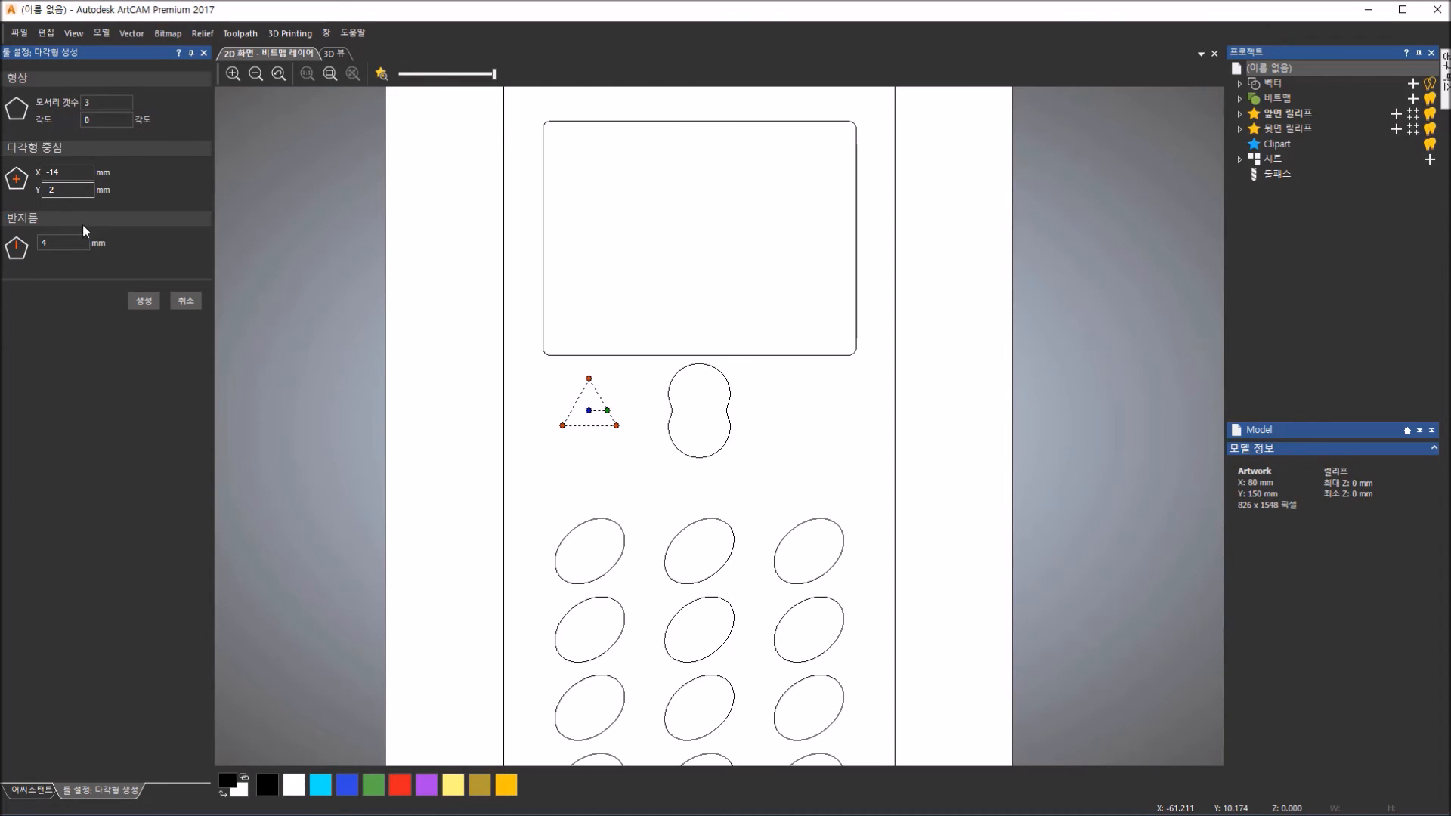
pyautogui.click(147, 301)
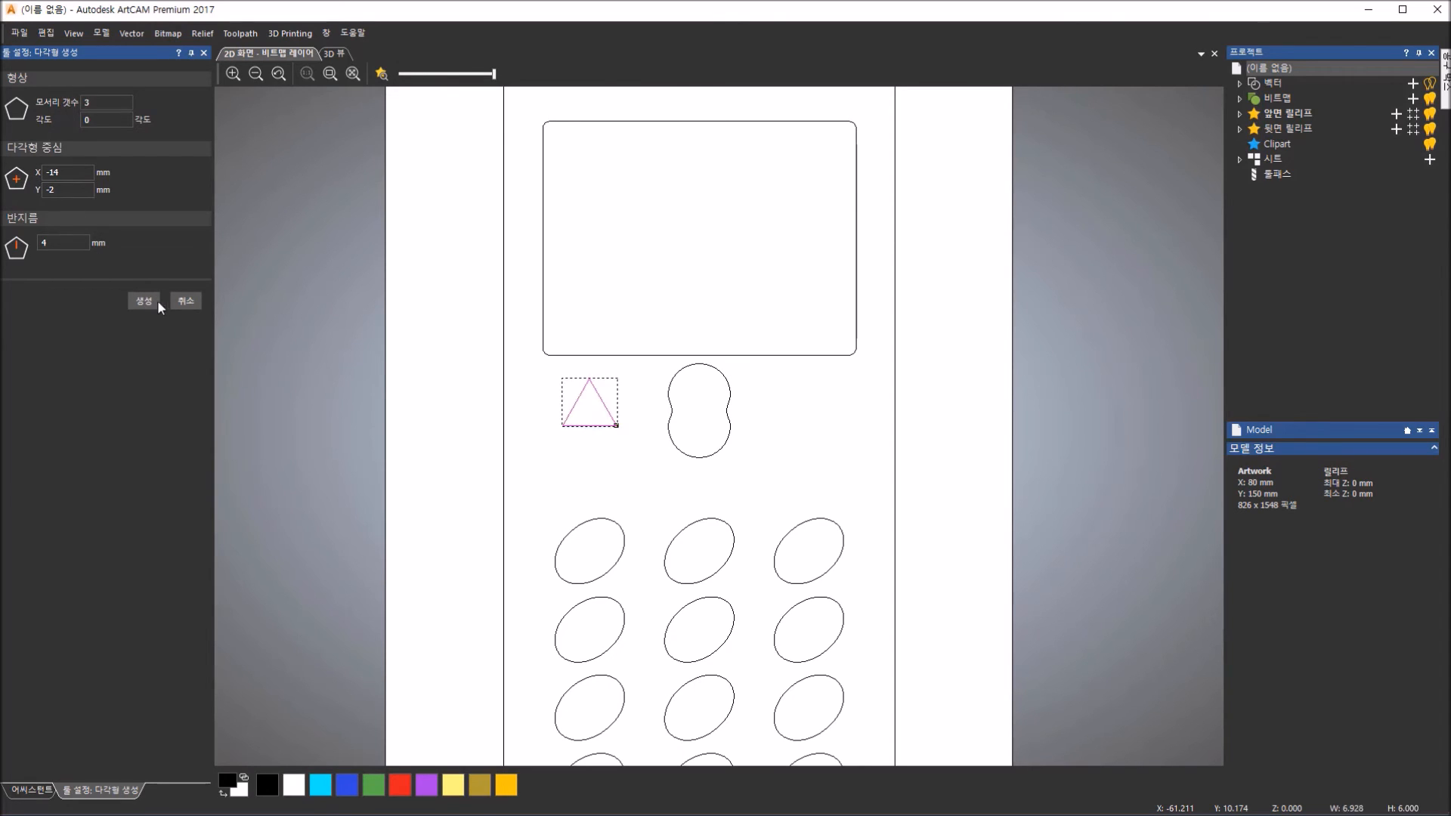
pyautogui.click(182, 302)
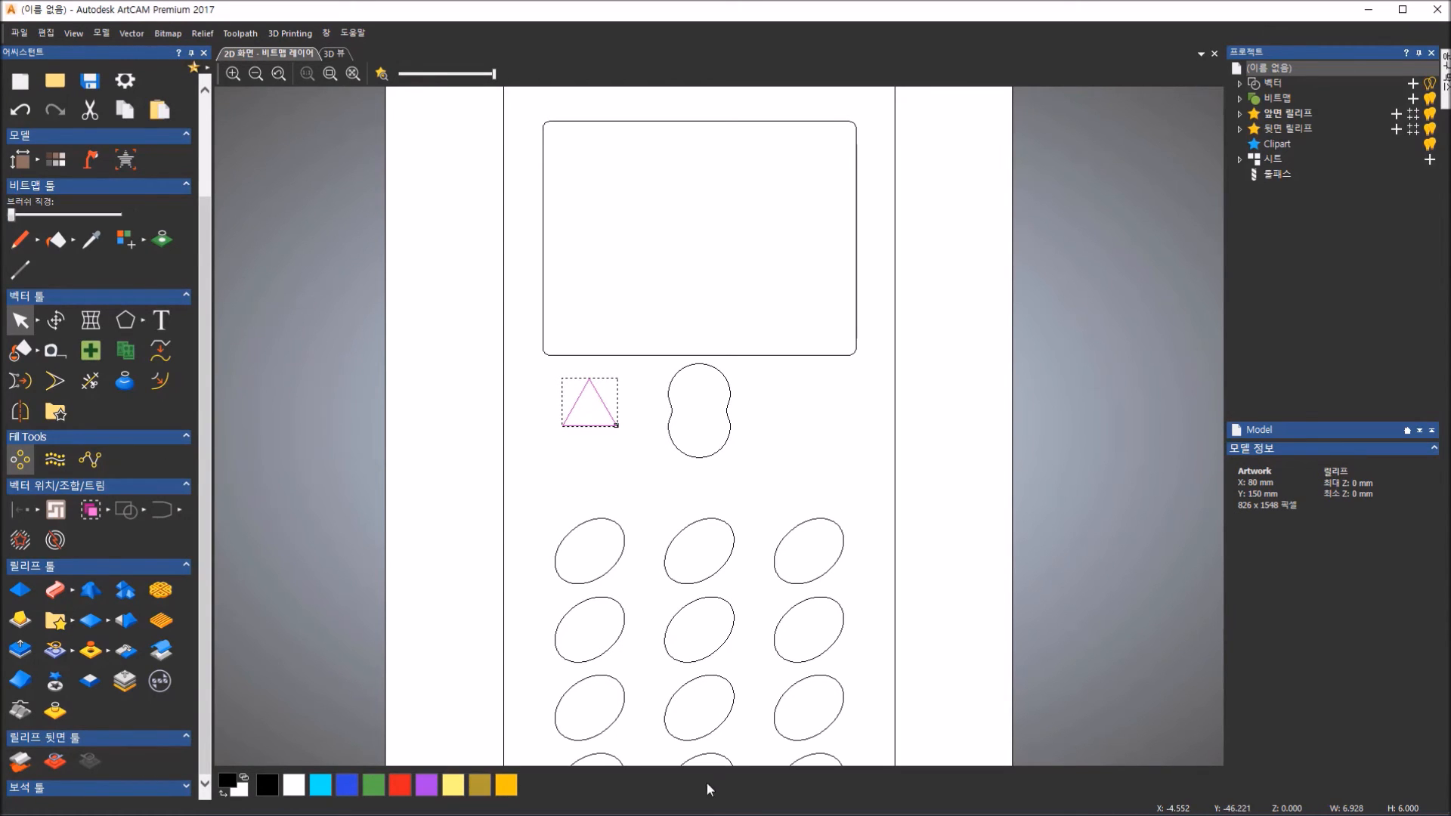
# - Check the reference drawing and offset the triangle outwards by 1 mm with rounded corners, keeping the original vector
pyautogui.click(739, 815)
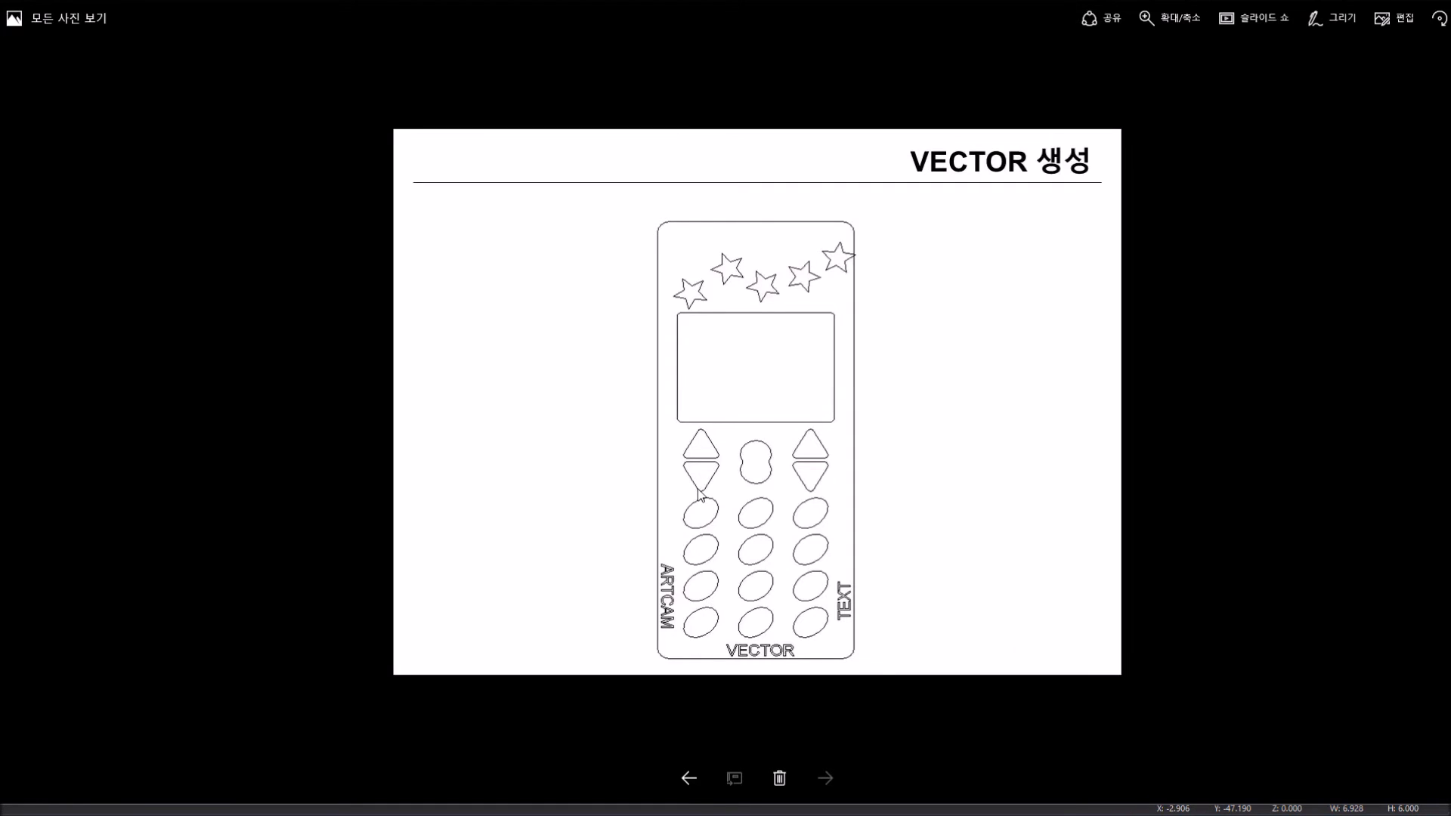
pyautogui.scroll(3, 702, 495)
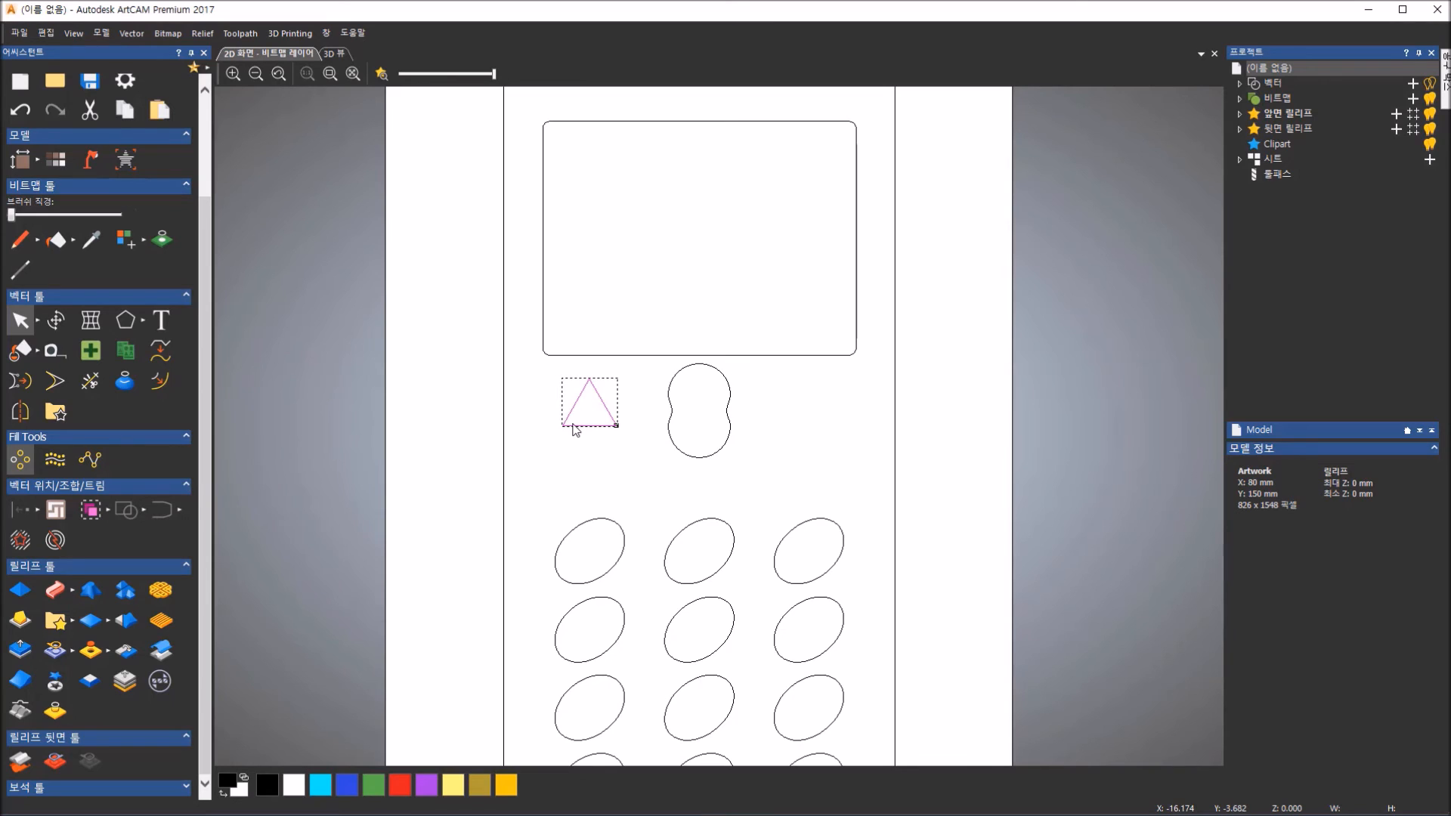
pyautogui.click(154, 384)
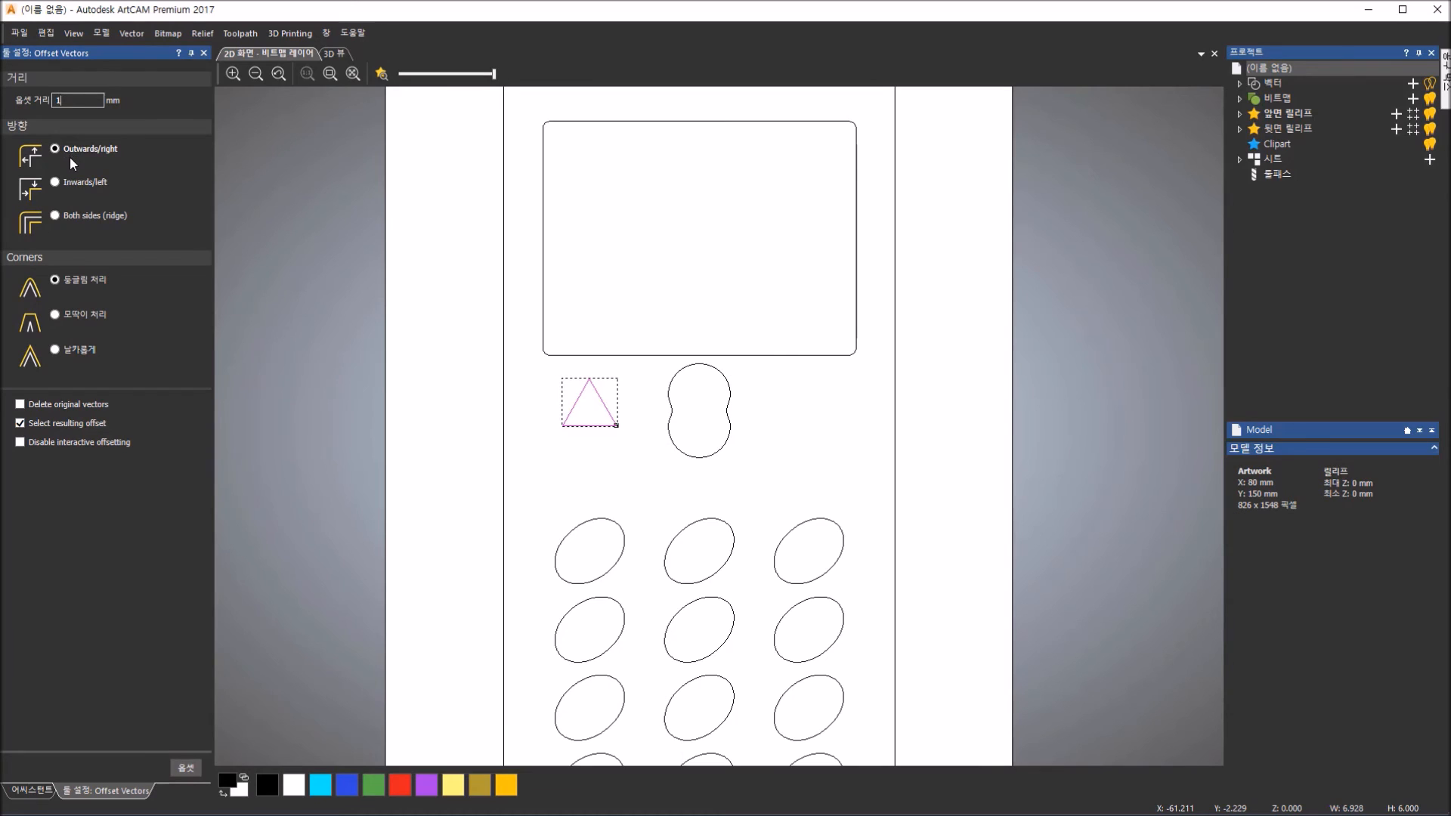
pyautogui.click(183, 773)
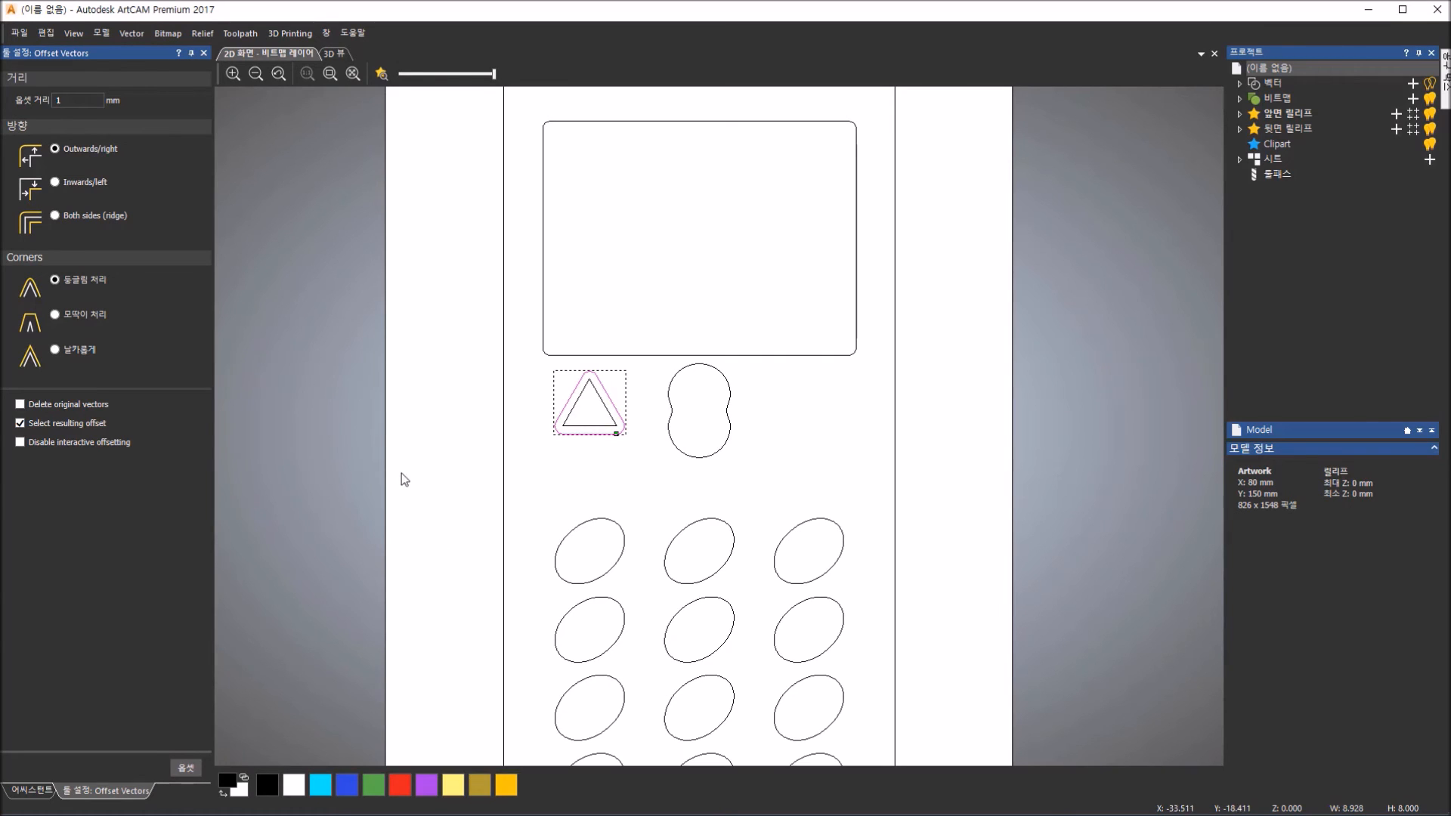
pyautogui.click(204, 53)
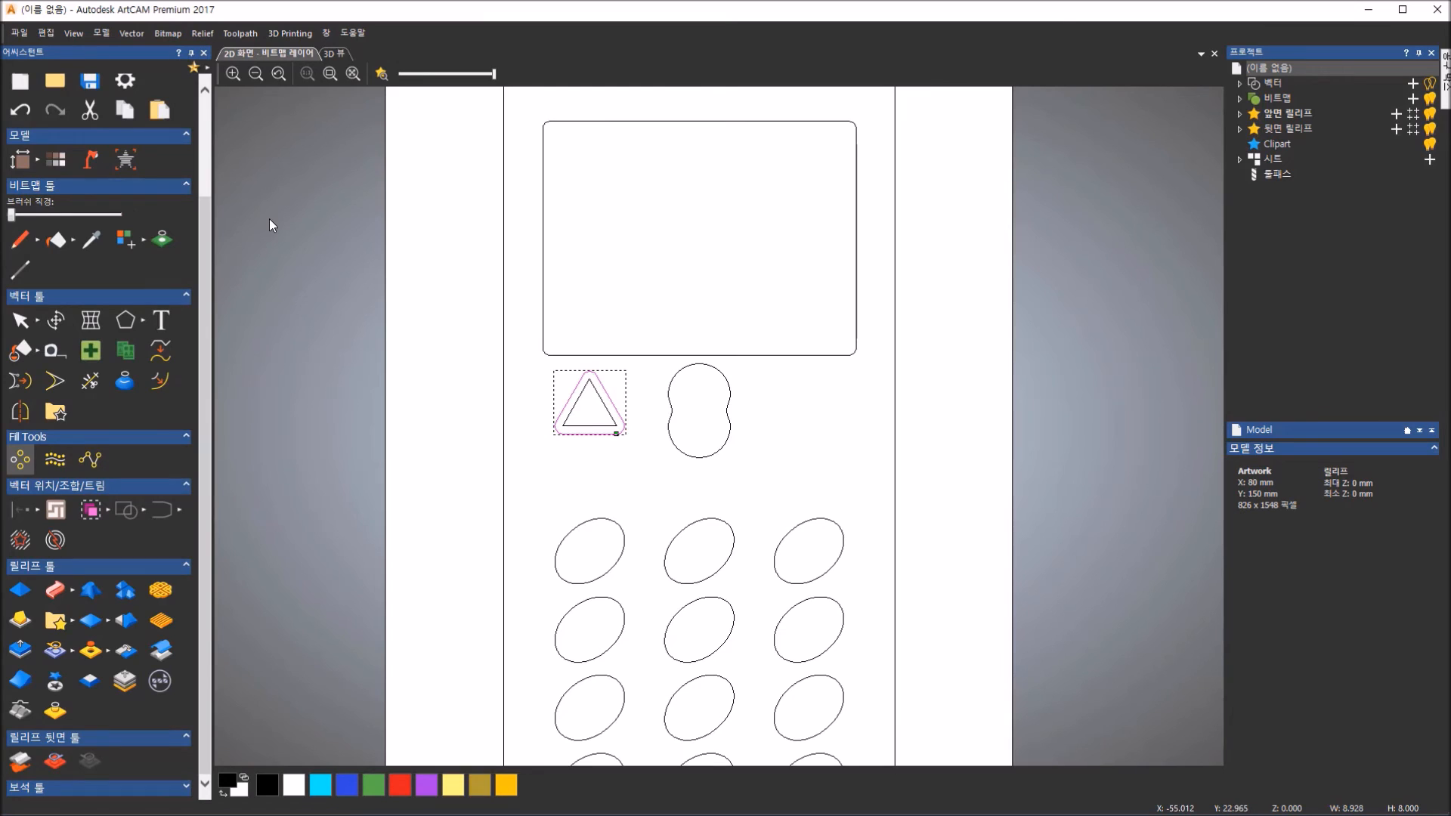
# - Delete the original inner triangle and select the rounded outer triangle
pyautogui.click(305, 289)
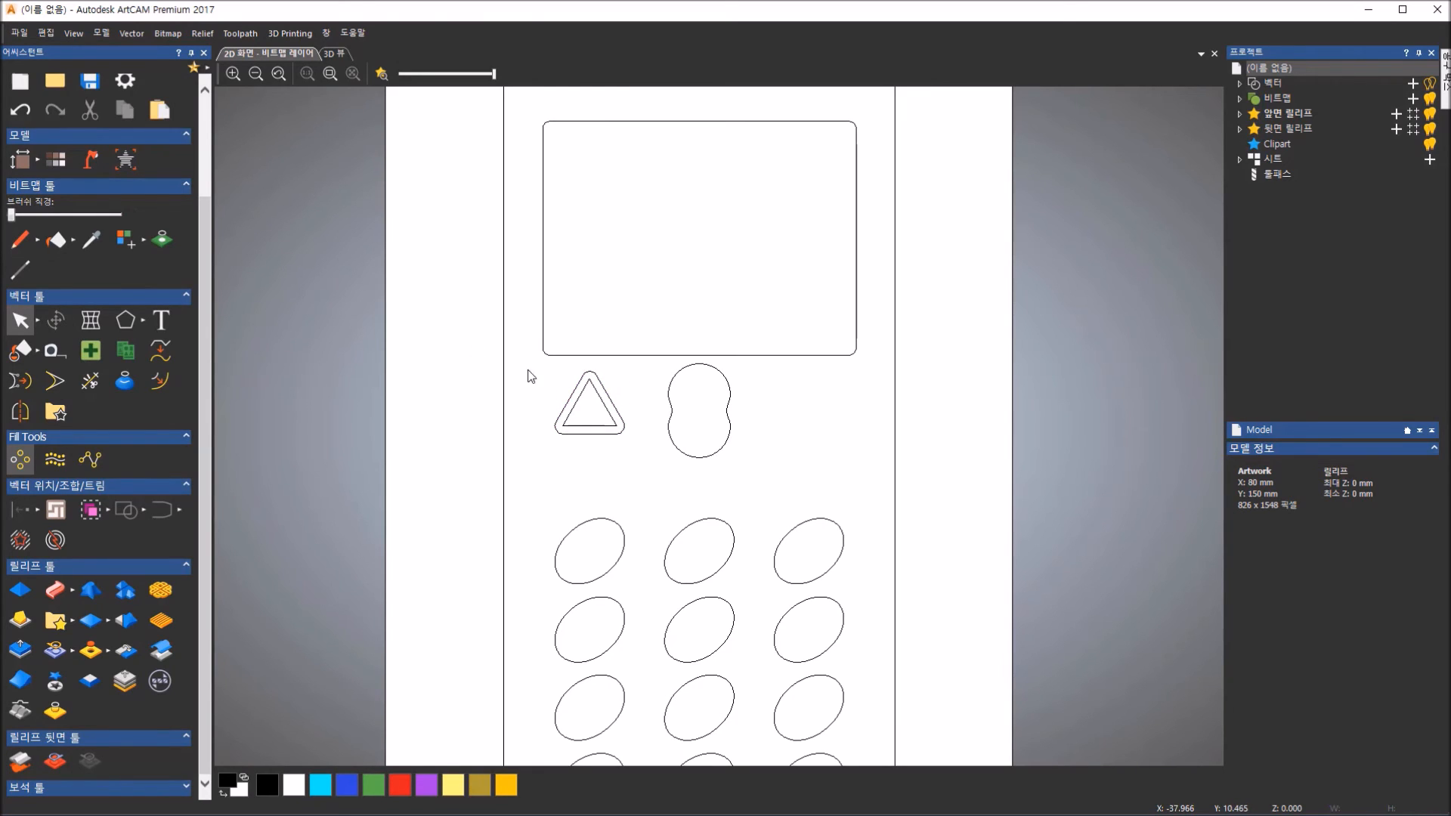
pyautogui.click(588, 428)
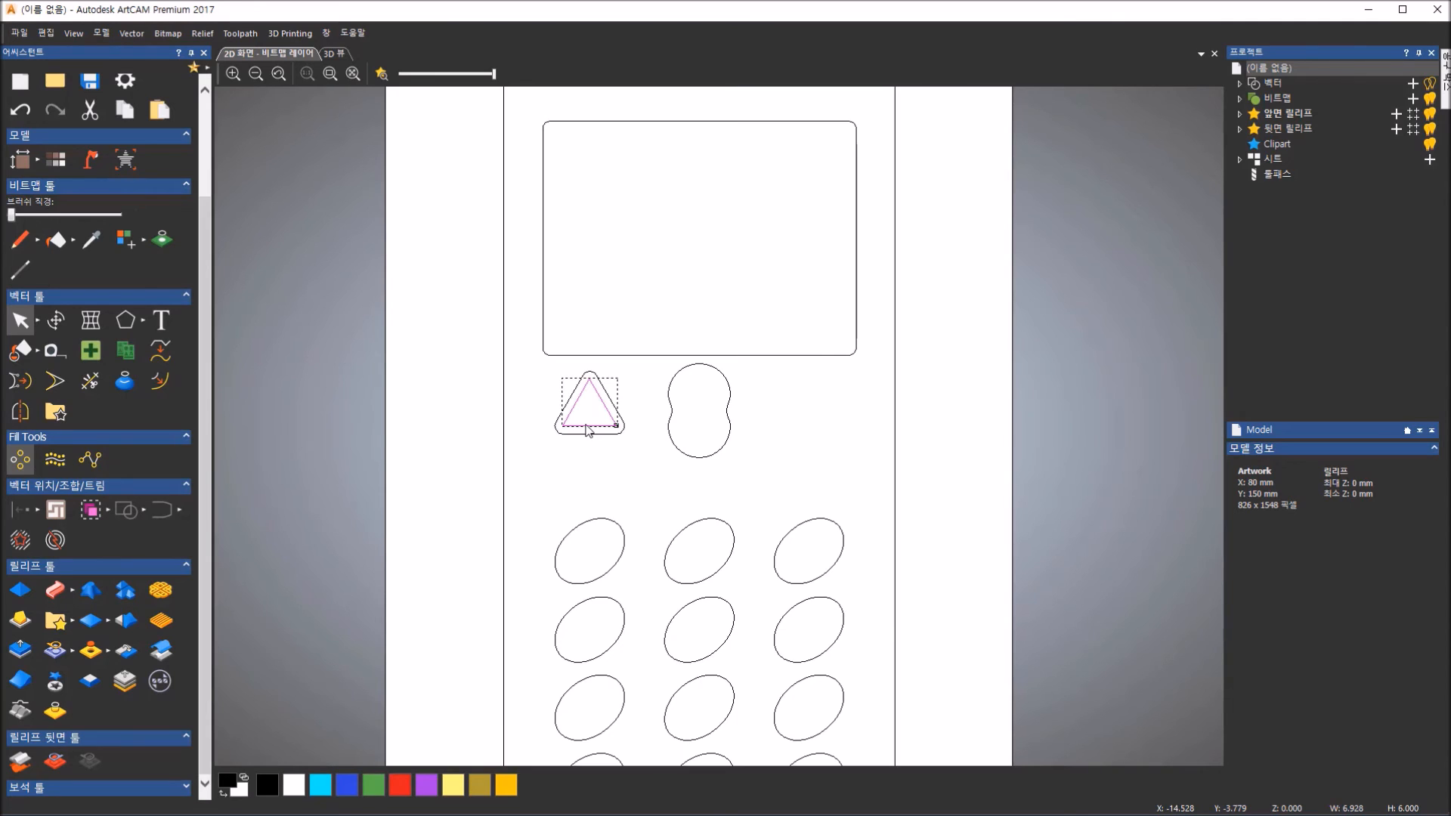
pyautogui.press('Delete')
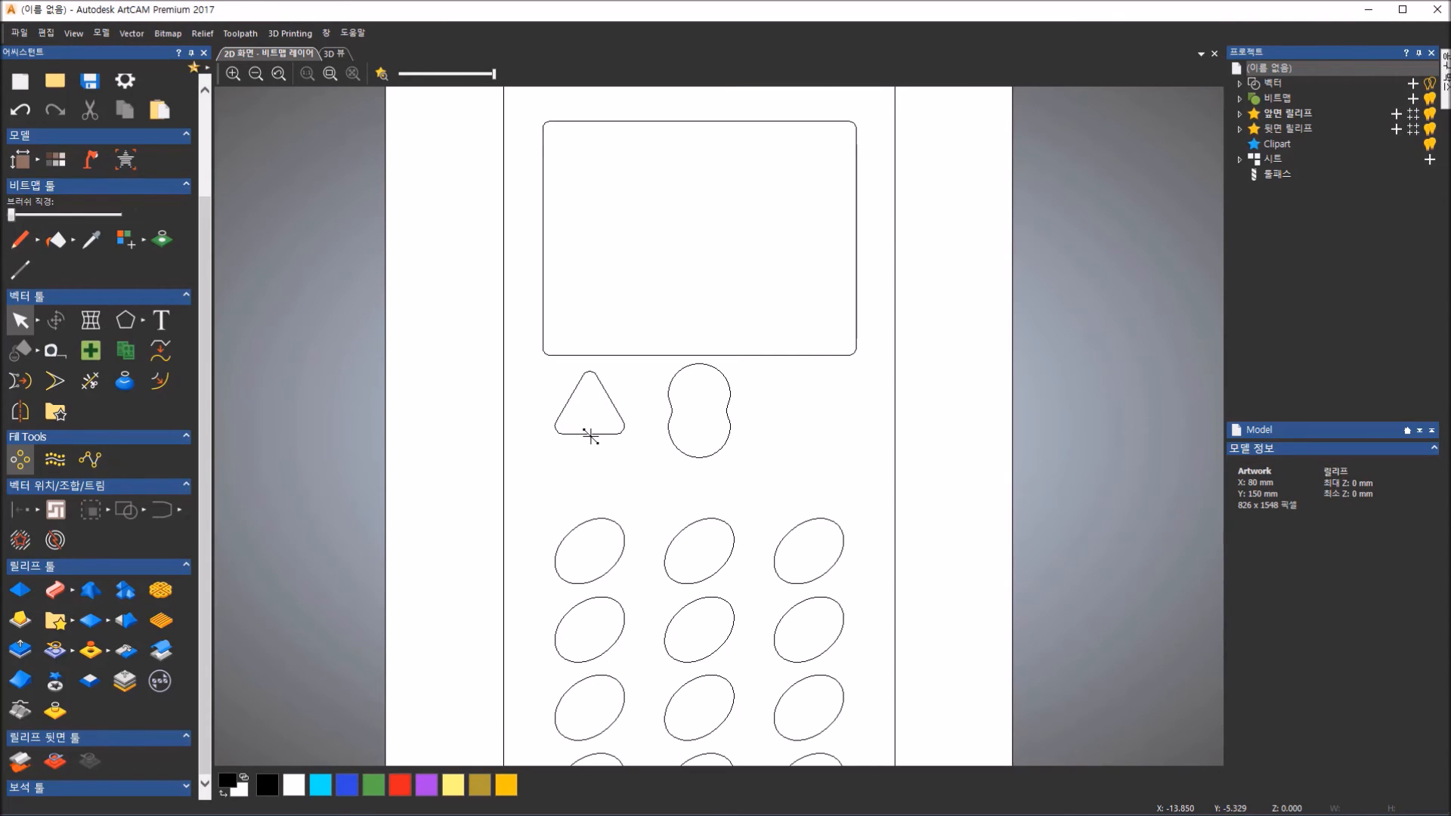
pyautogui.click(590, 435)
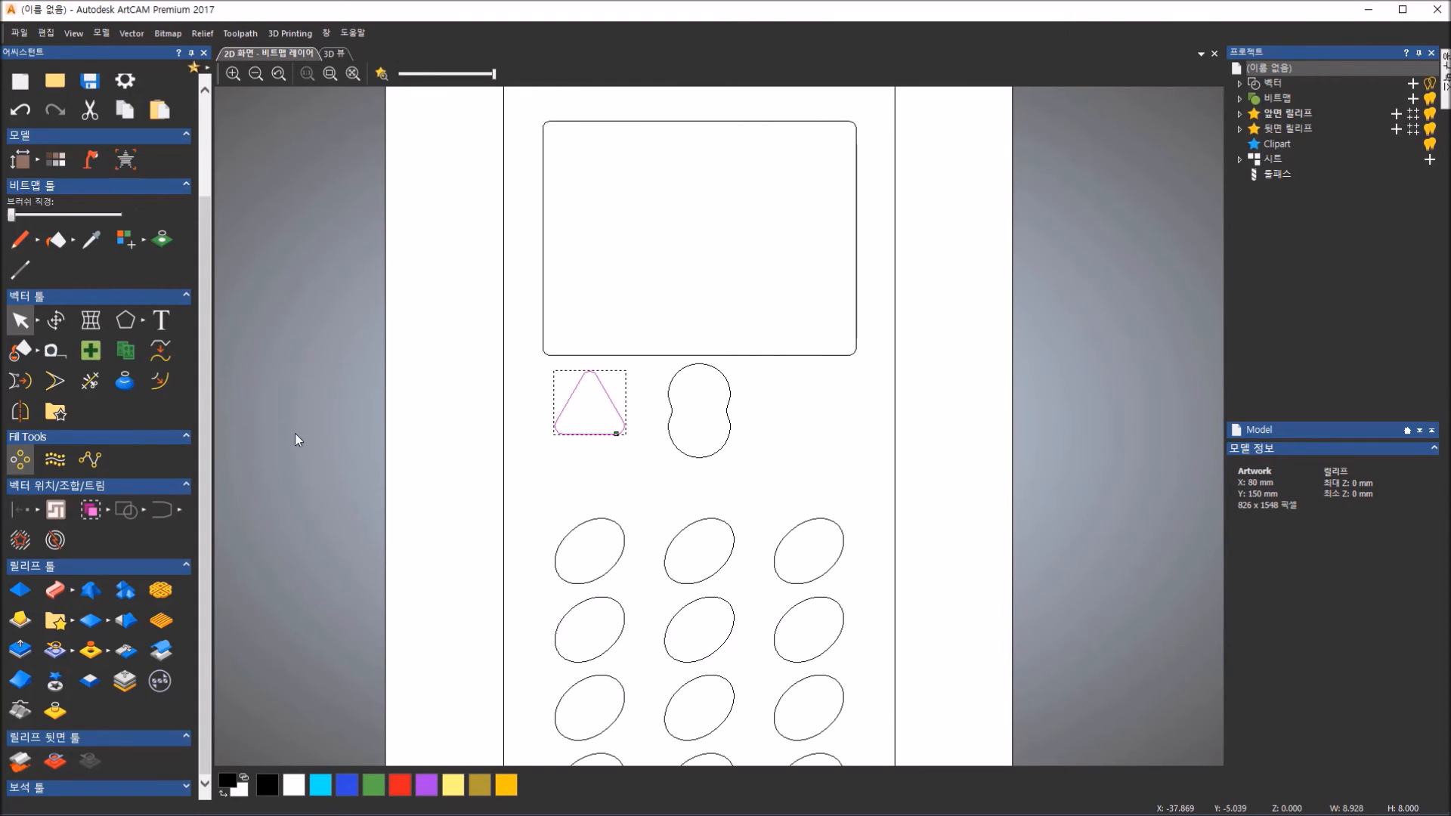
# - Mirror the rounded triangle vertically below its base, keeping the original as a copy
pyautogui.click(19, 420)
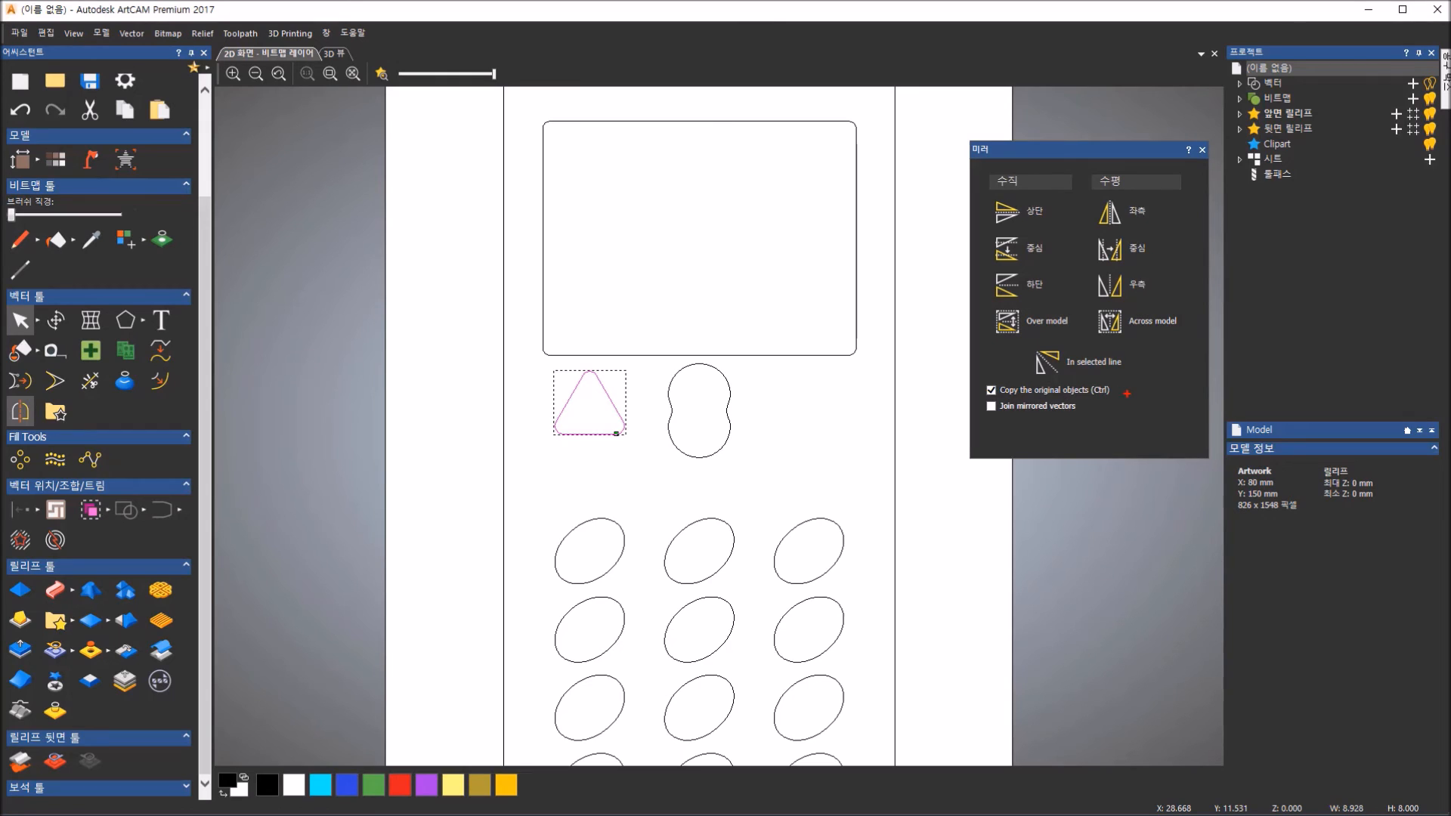
pyautogui.keyDown('ctrl'); pyautogui.moveTo(1124, 396); pyautogui.dragTo(976, 384); pyautogui.keyUp('ctrl')
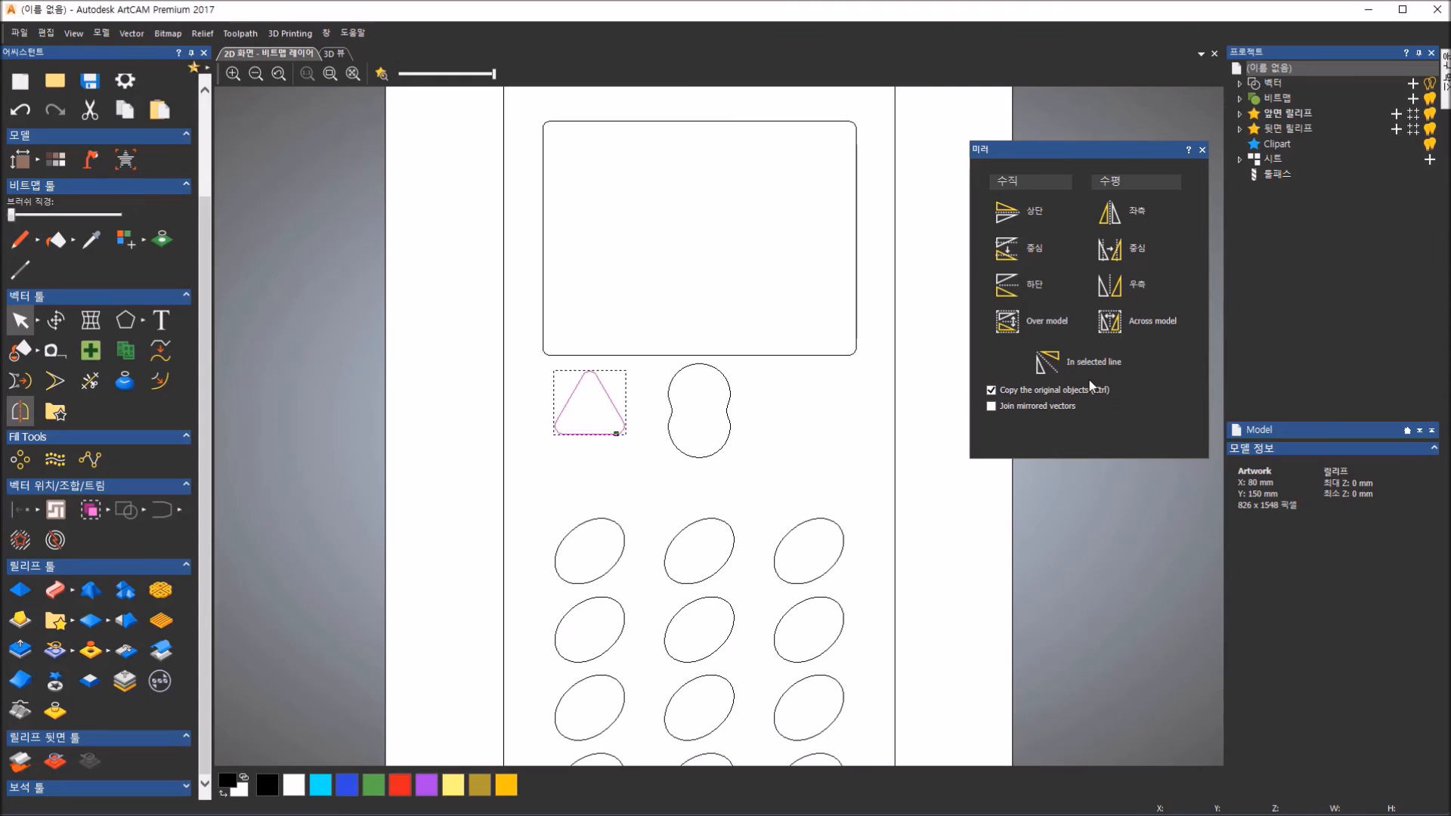
pyautogui.click(1040, 300)
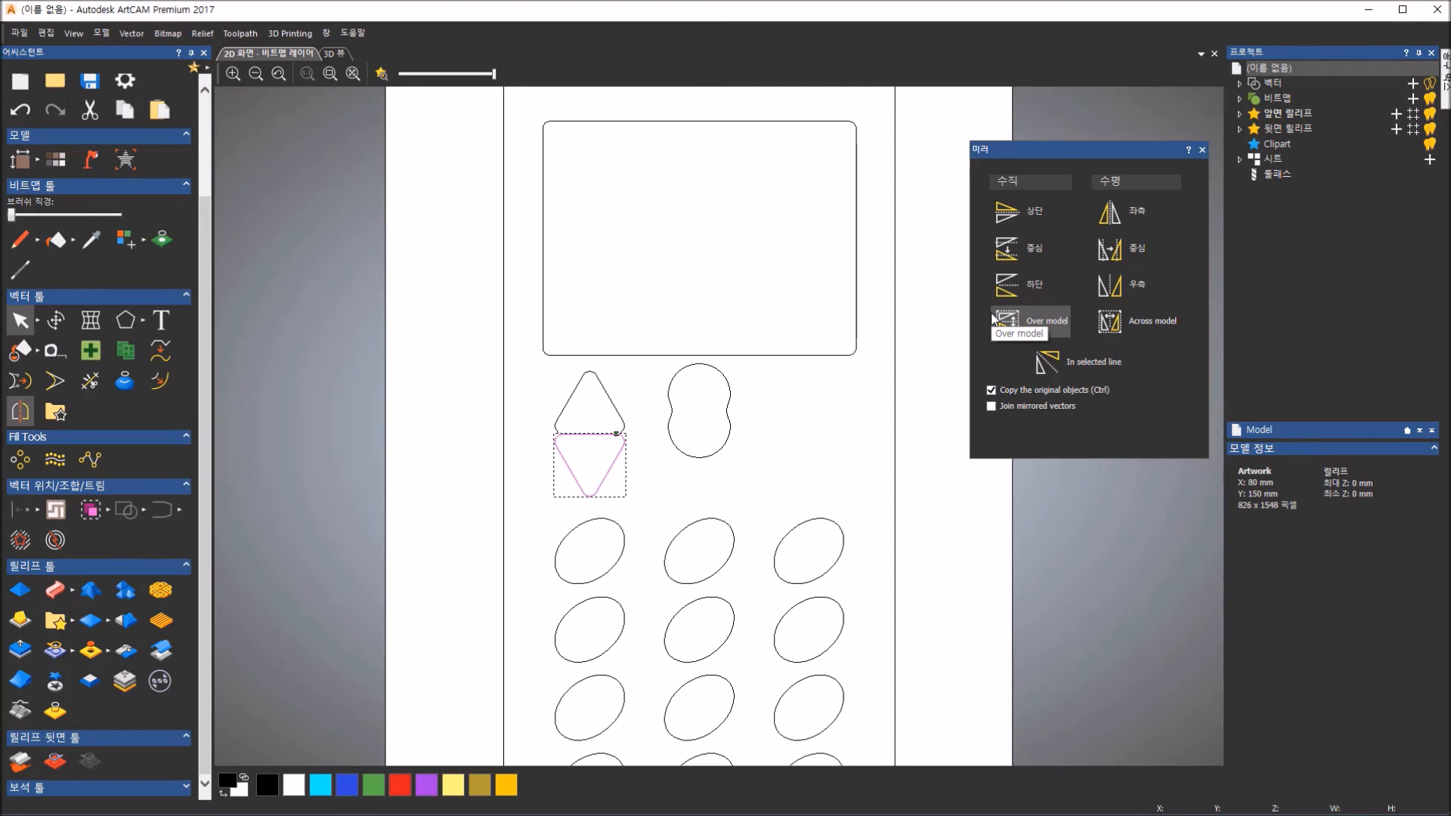
pyautogui.click(1202, 151)
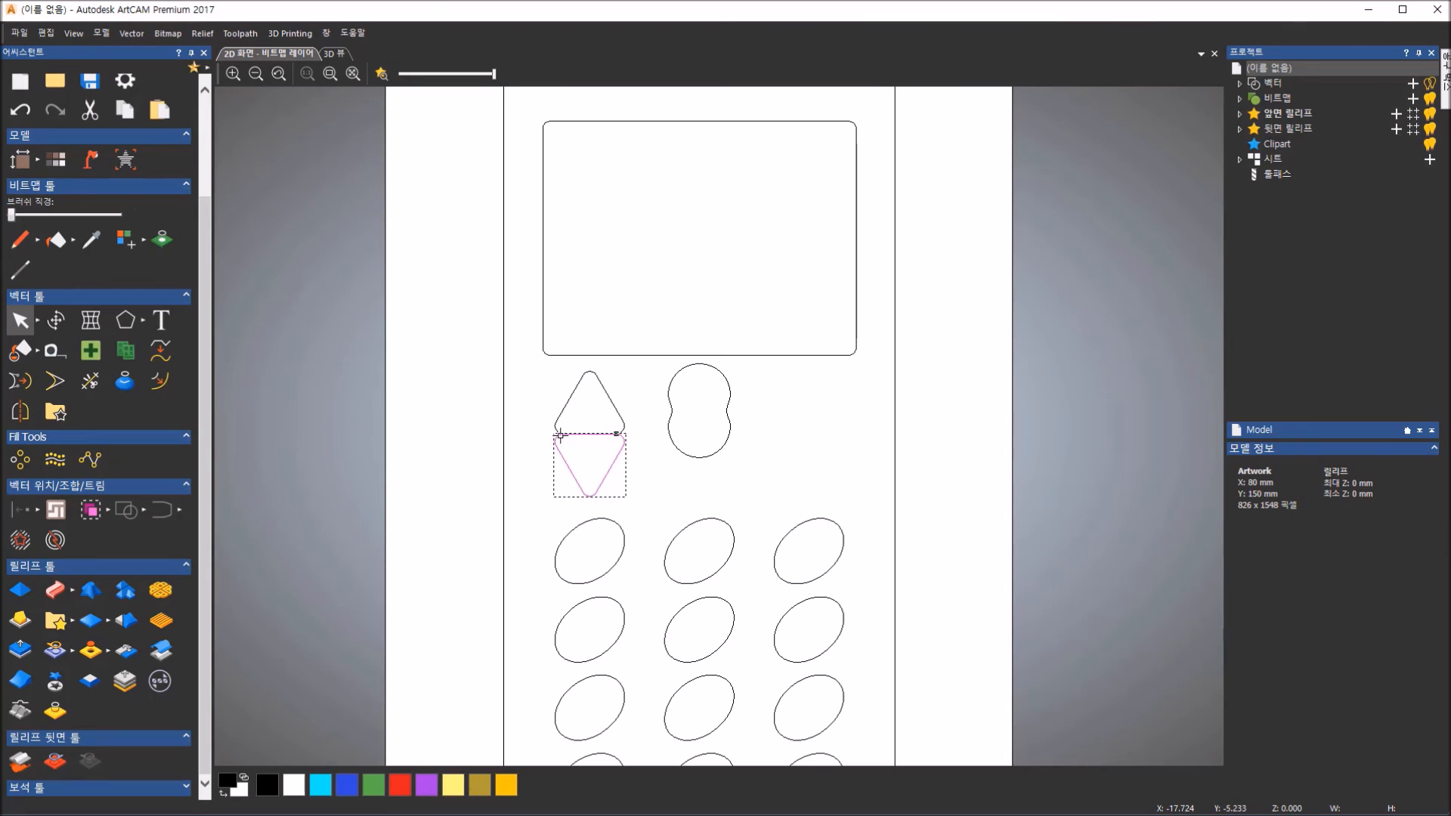
# - Move the mirrored lower triangle by 0 mm in X and -1 mm in Y
pyautogui.click(51, 321)
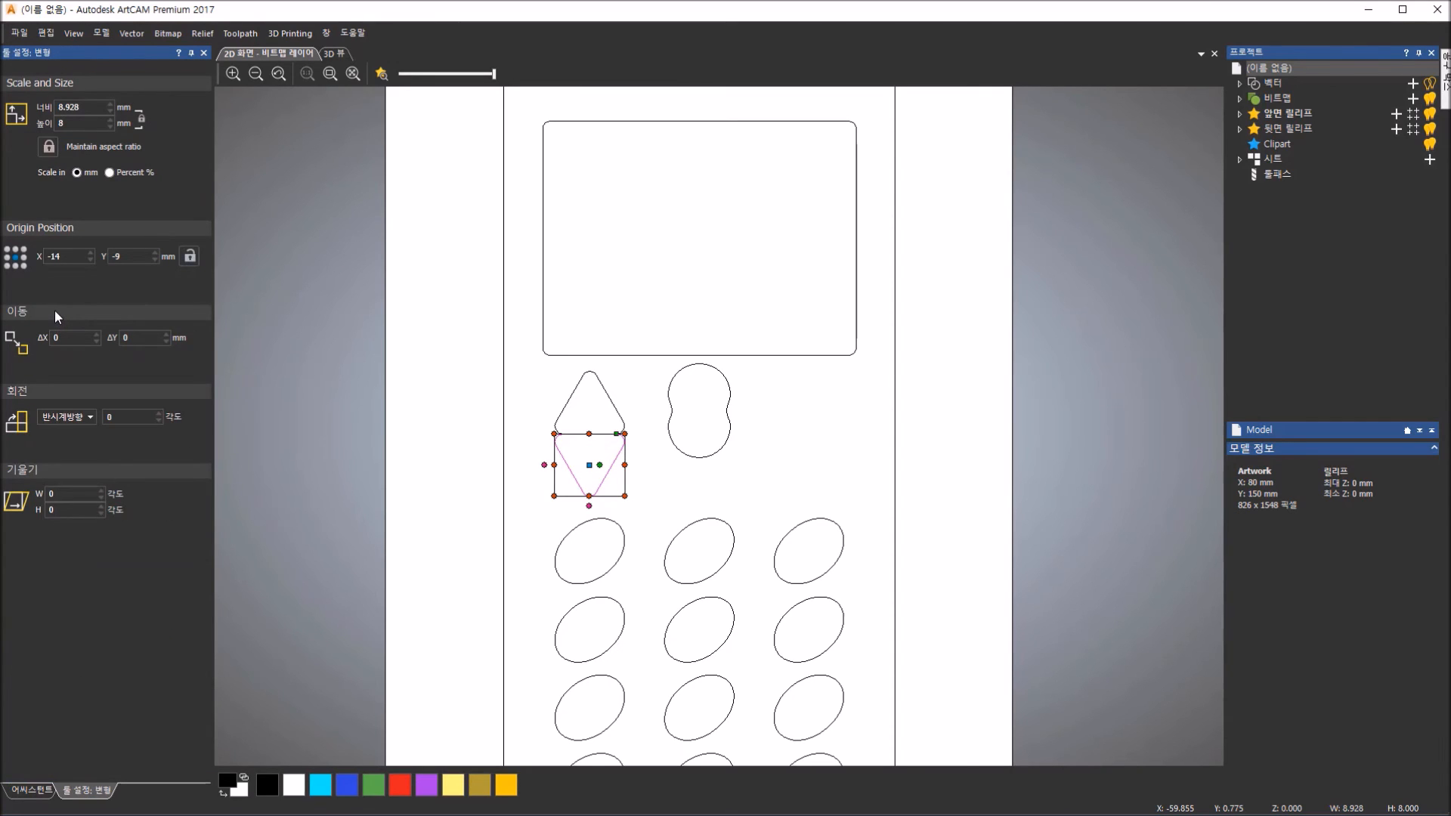
pyautogui.click(80, 105)
pyautogui.click(139, 259)
pyautogui.click(81, 336)
pyautogui.click(81, 336)
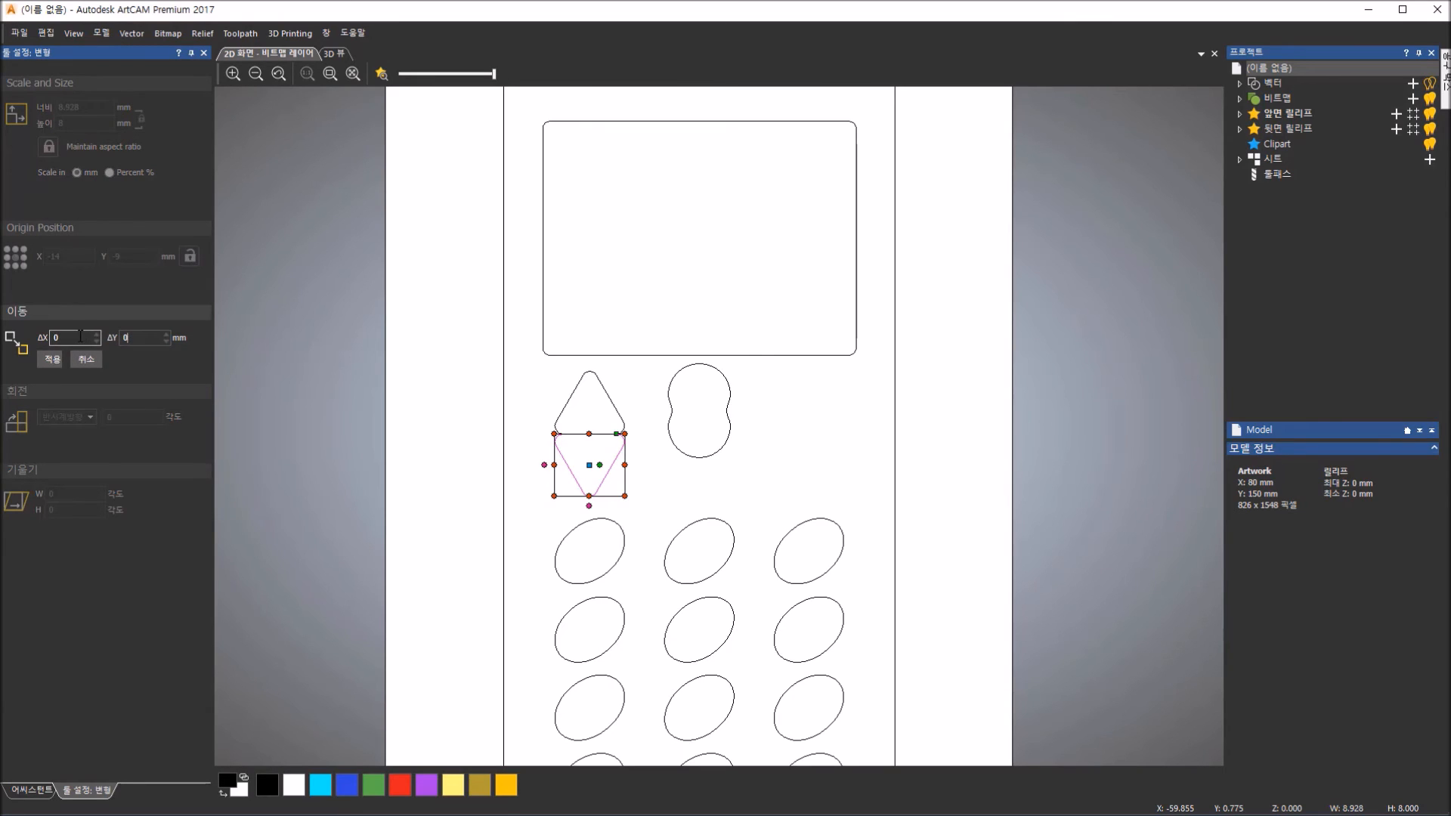
pyautogui.moveTo(143, 338); pyautogui.dragTo(88, 336)
pyautogui.click(58, 361)
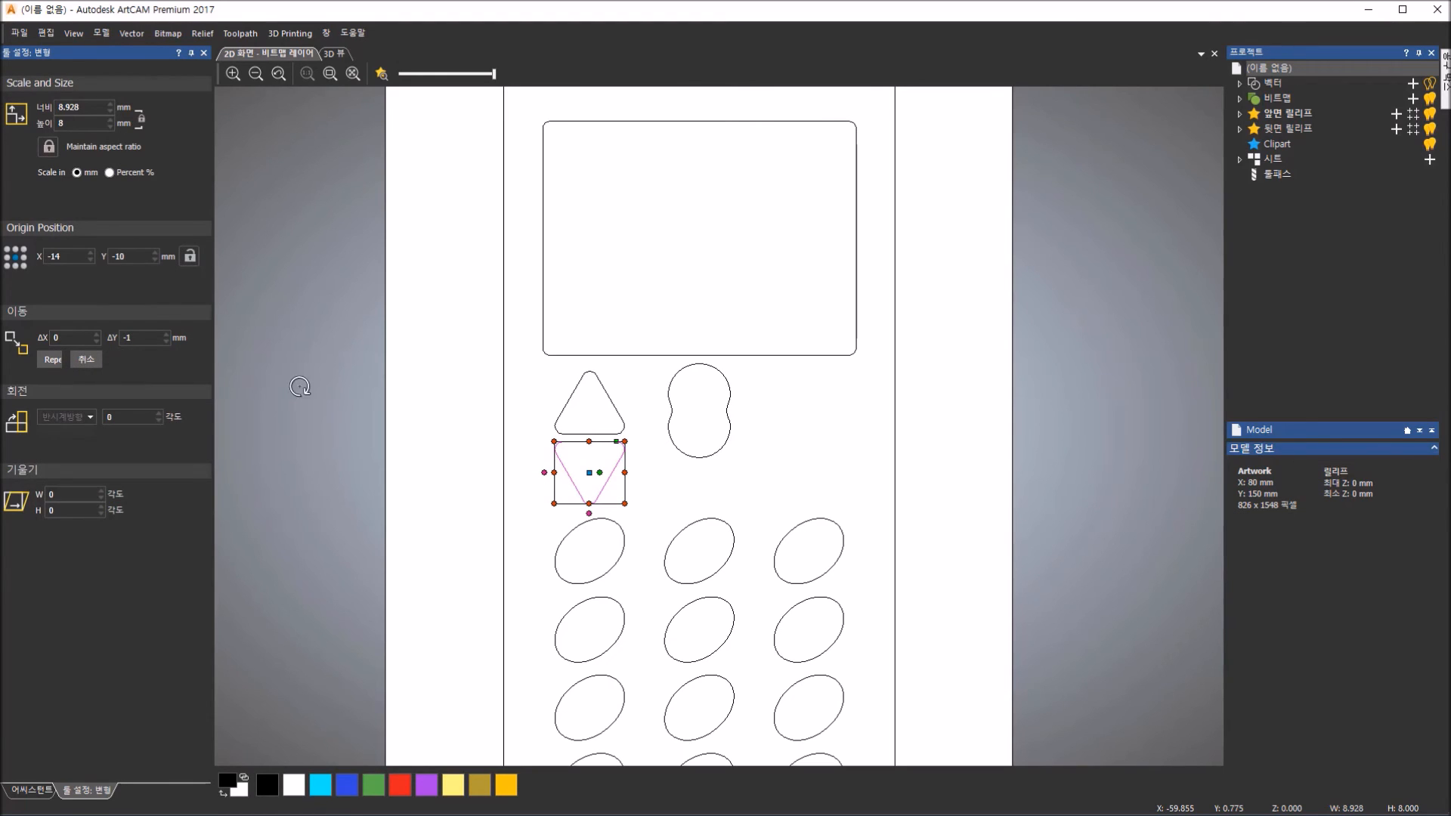
pyautogui.click(204, 53)
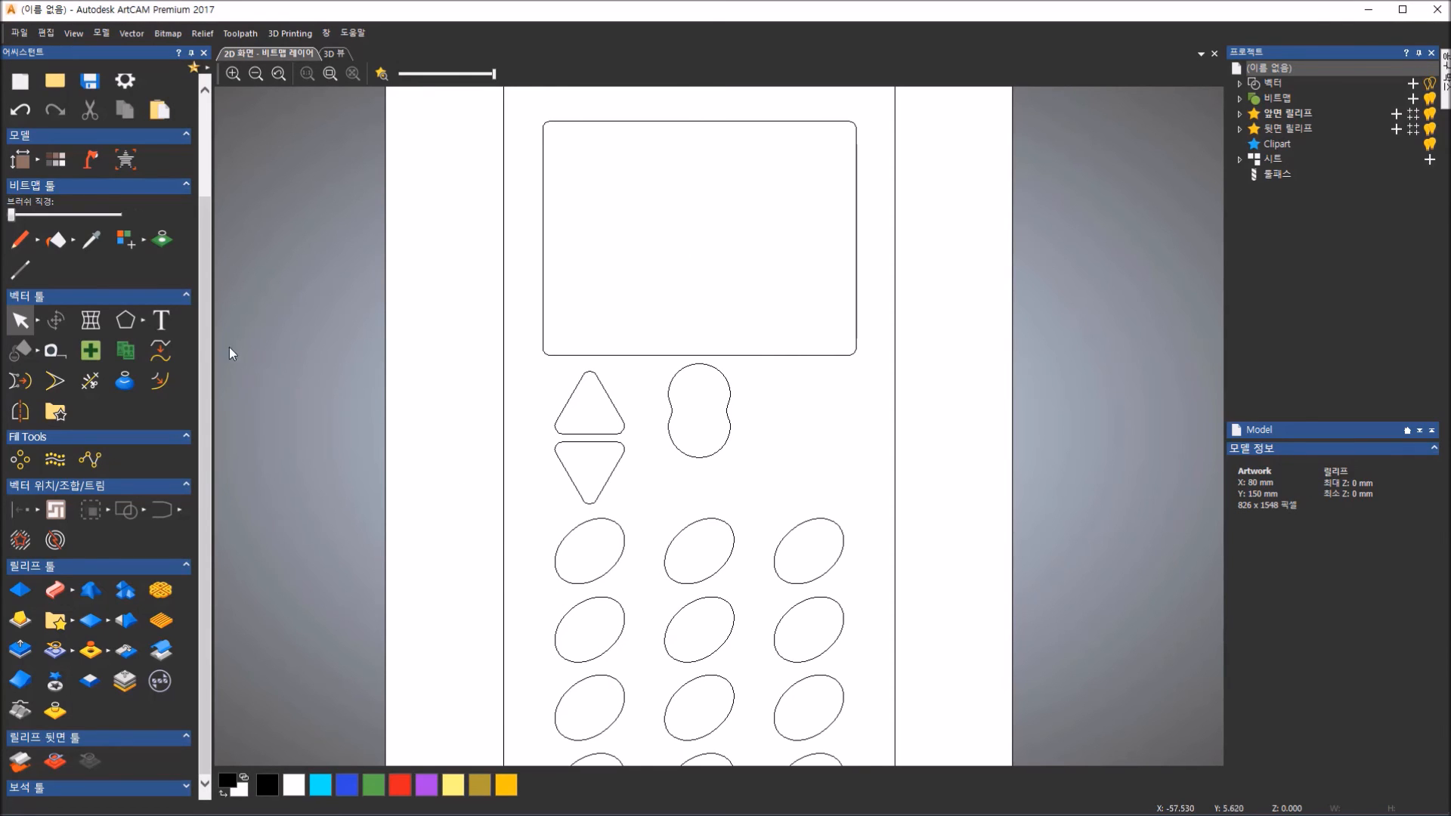
# - Draw a vertical polyline from the origin (0, 0) with a Y increment of 30 mm
pyautogui.click(143, 324)
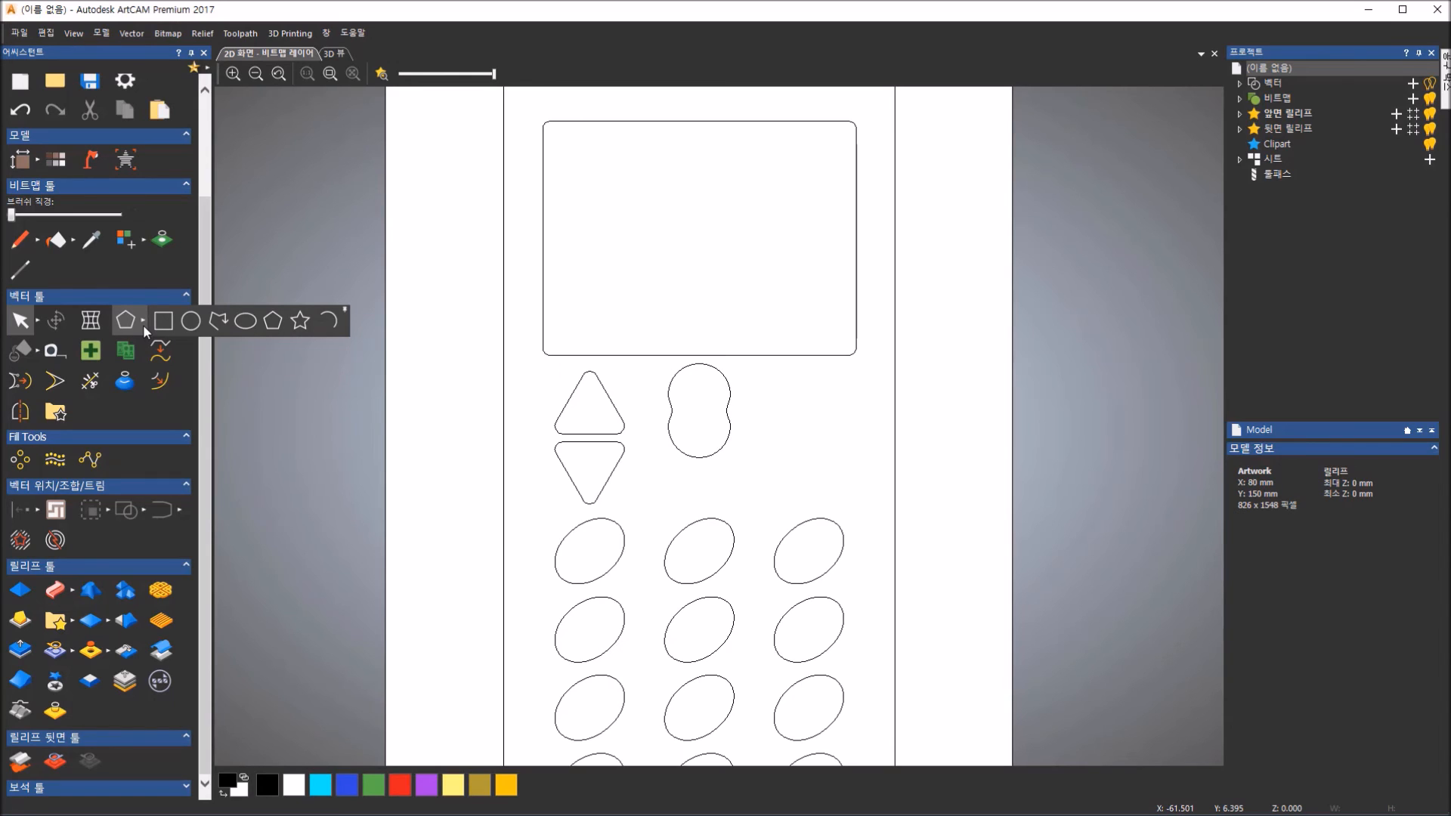
pyautogui.click(216, 325)
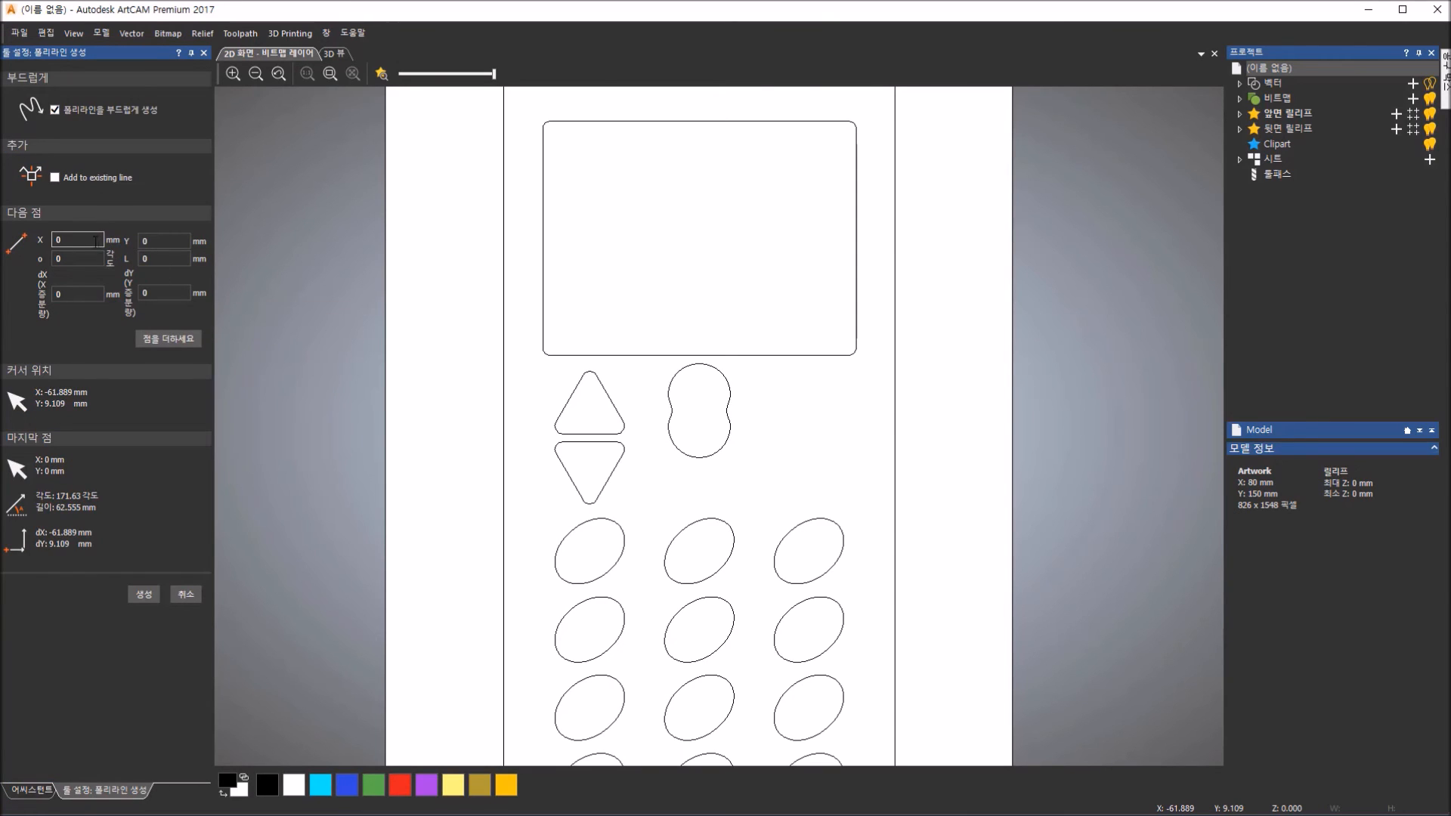
pyautogui.click(162, 338)
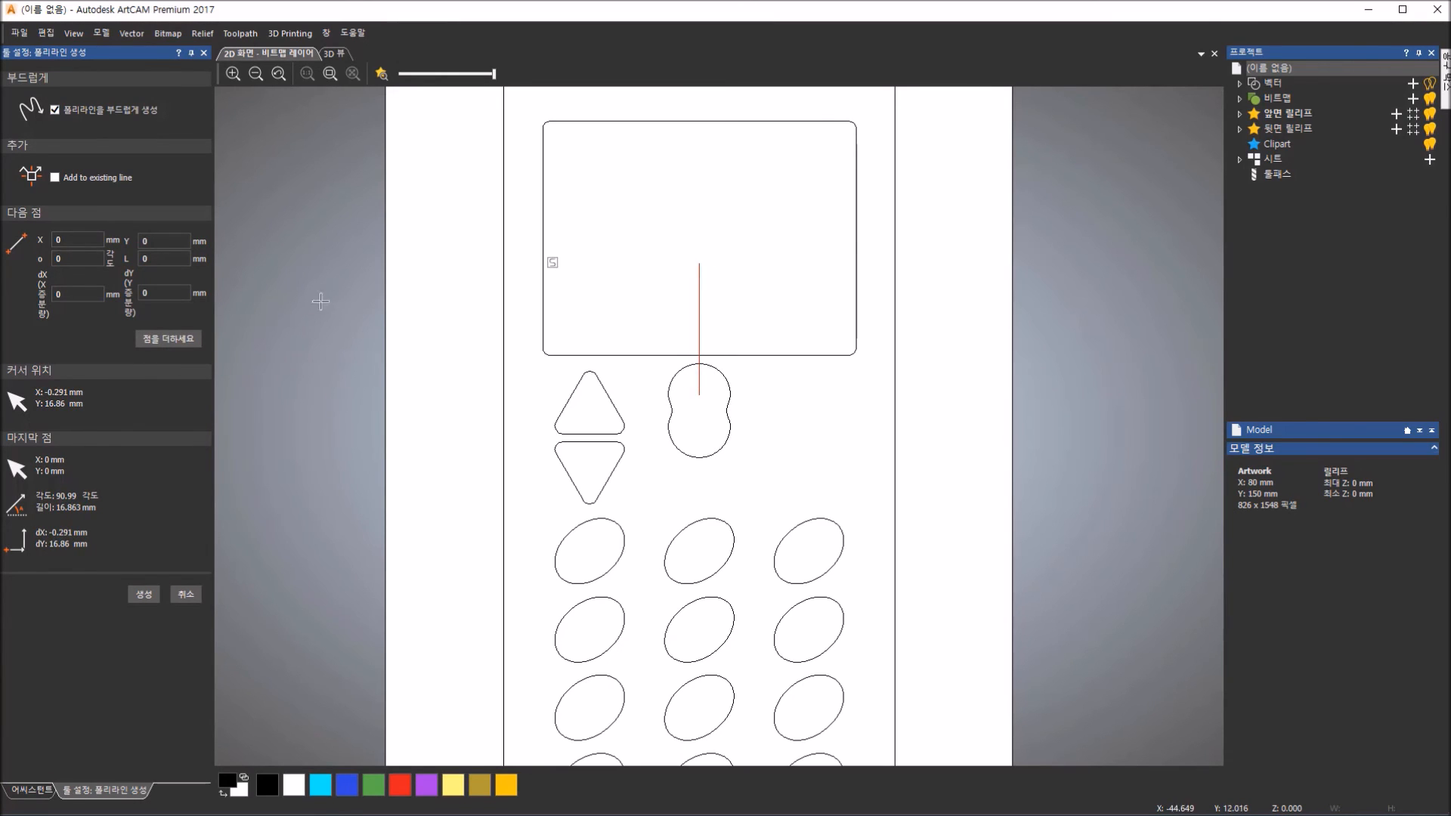
pyautogui.click(148, 291)
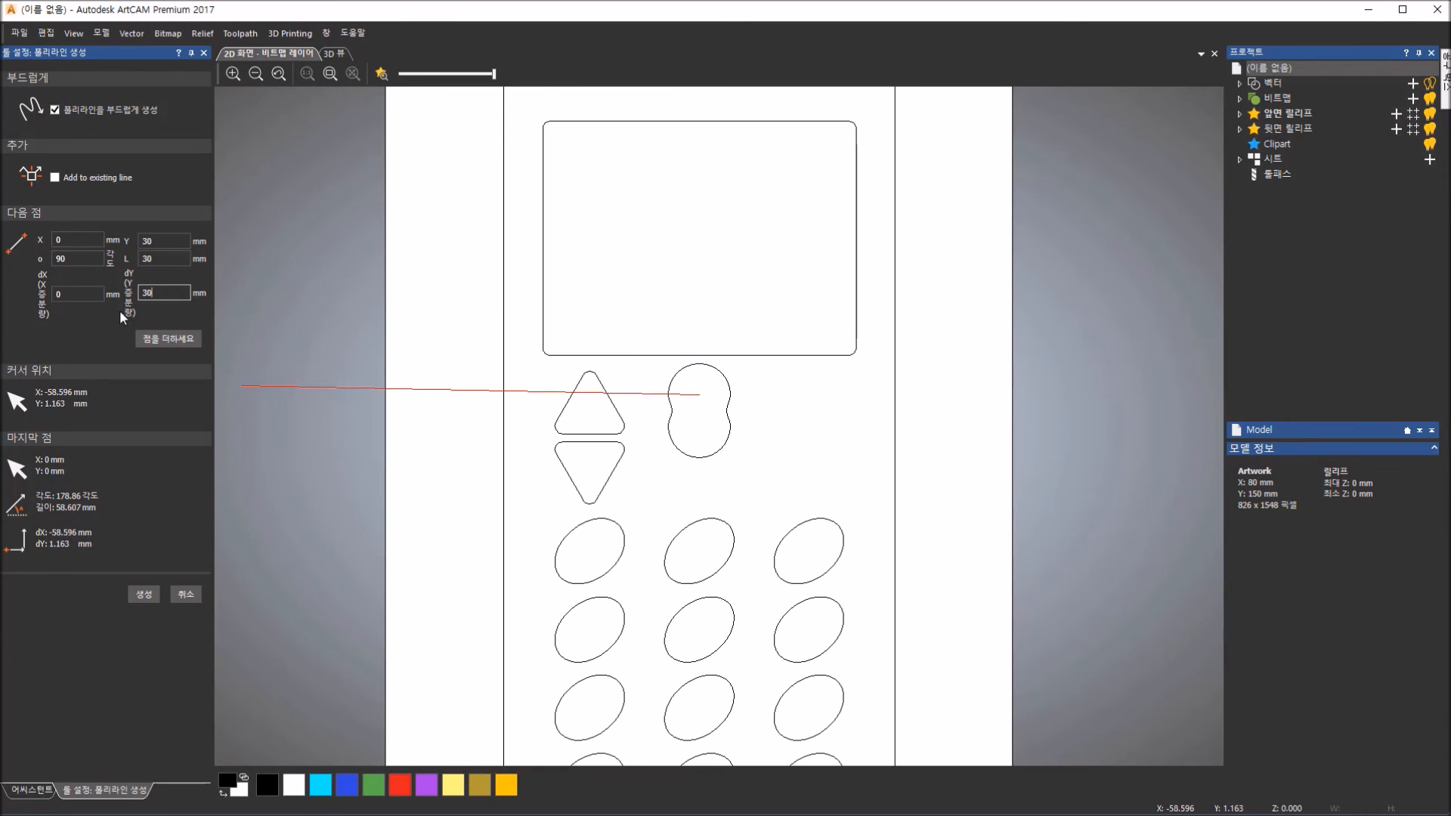
pyautogui.click(161, 338)
pyautogui.click(195, 593)
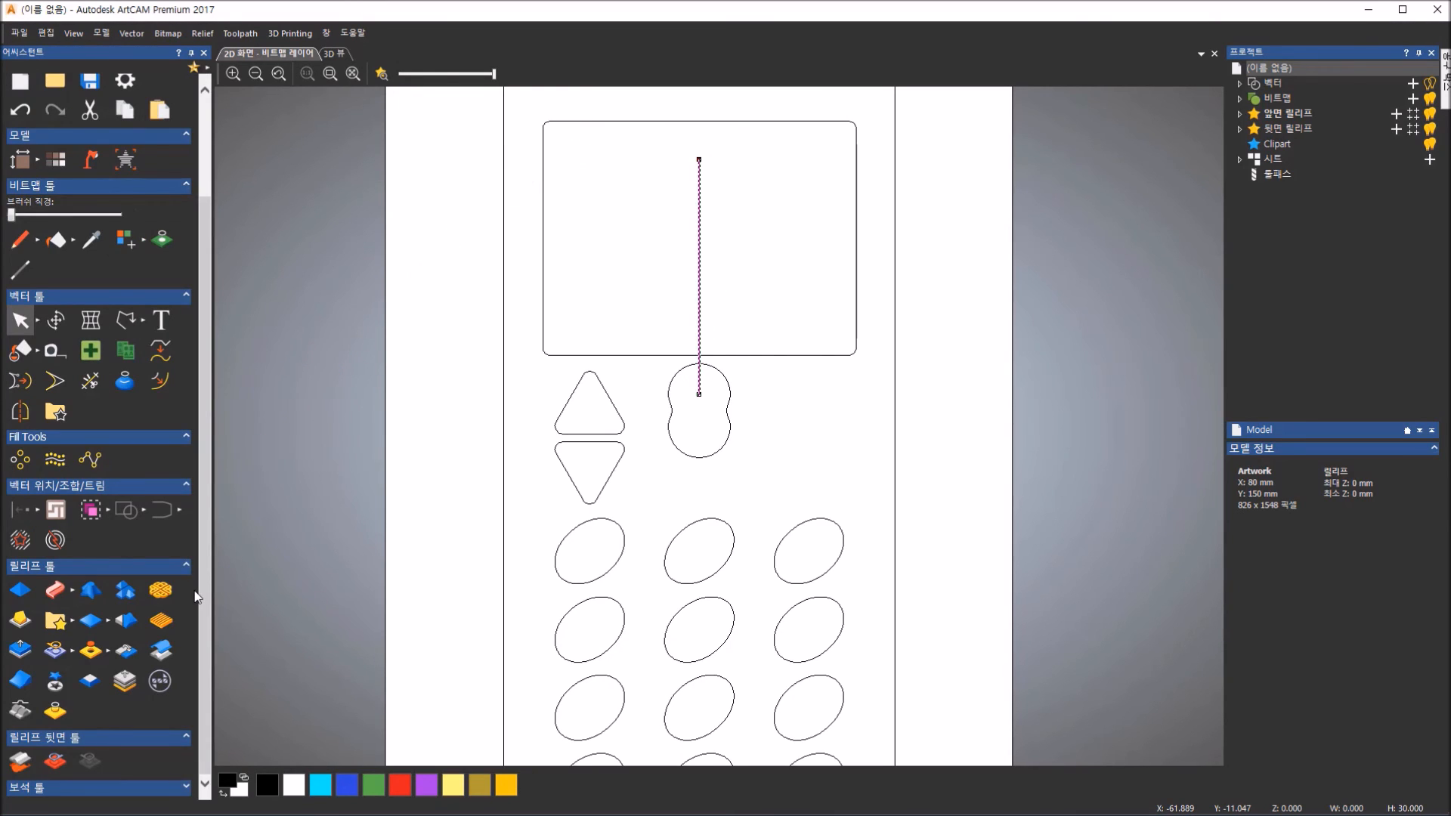
# - Group the two rounded triangles beside the merged circle button
pyautogui.moveTo(527, 326); pyautogui.dragTo(633, 509)
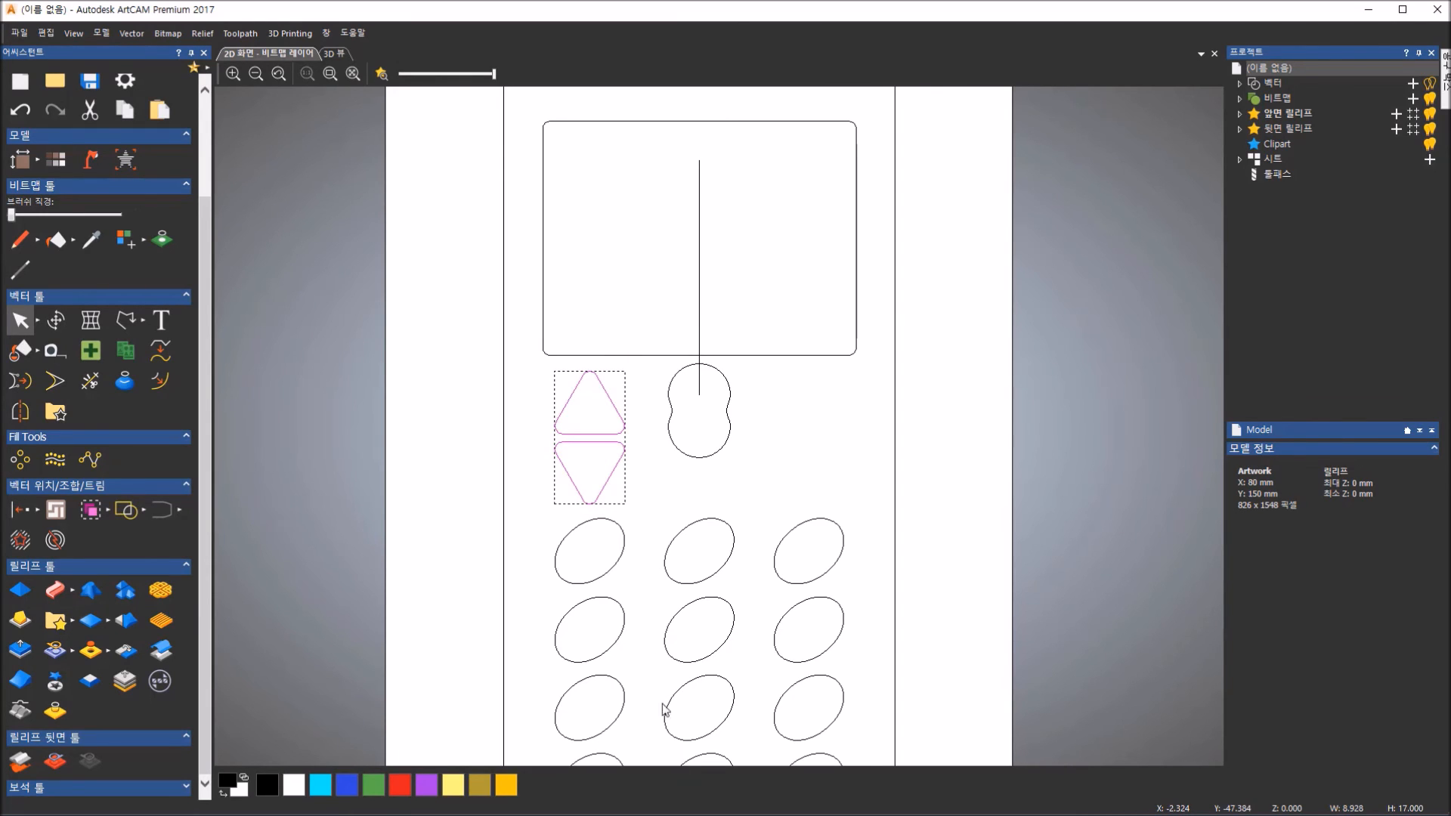
pyautogui.rightClick(616, 465)
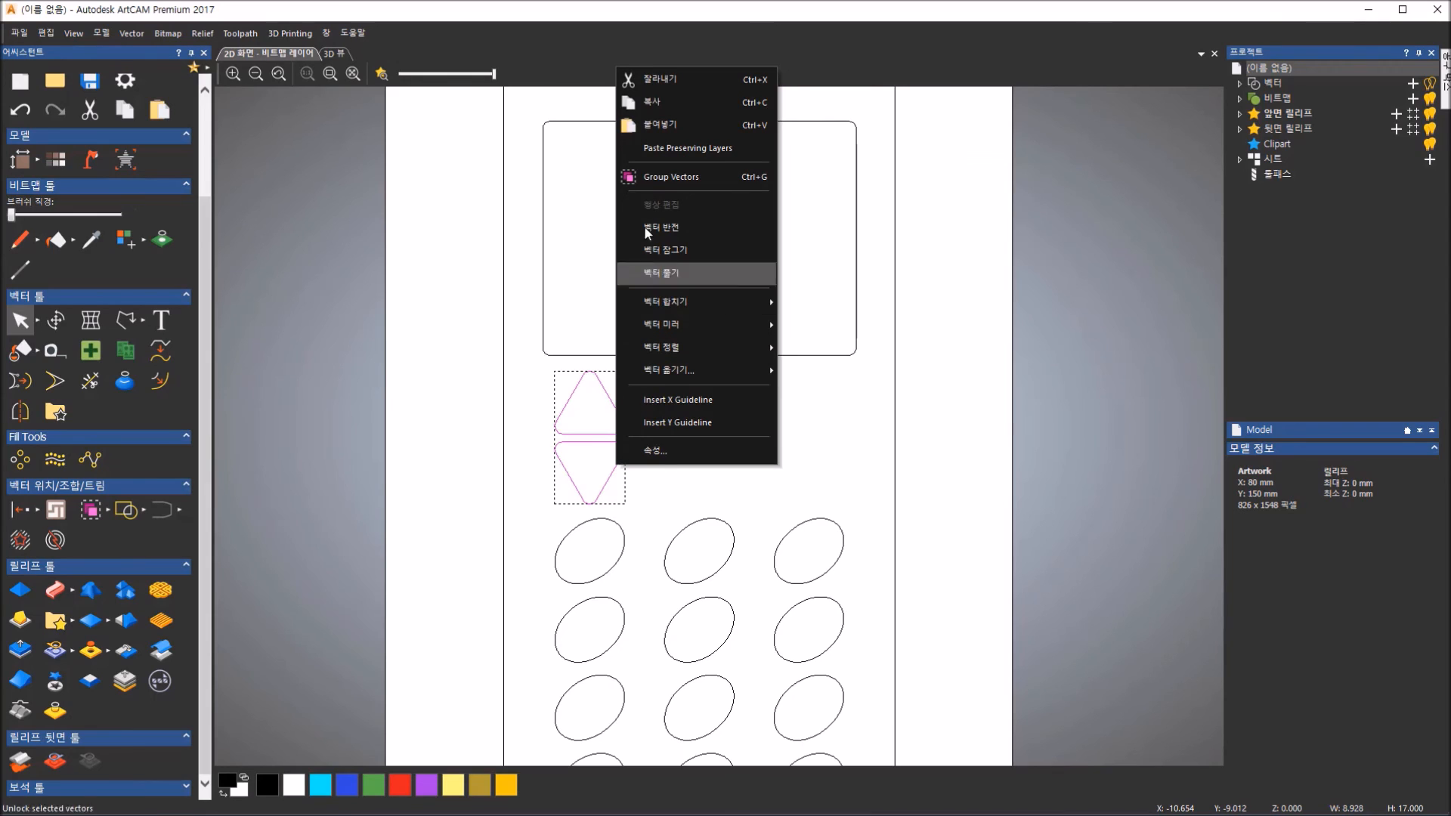
pyautogui.click(647, 179)
pyautogui.click(457, 401)
# - Mirror the triangle group across the vertical centre line, keeping the original objects
pyautogui.click(576, 435)
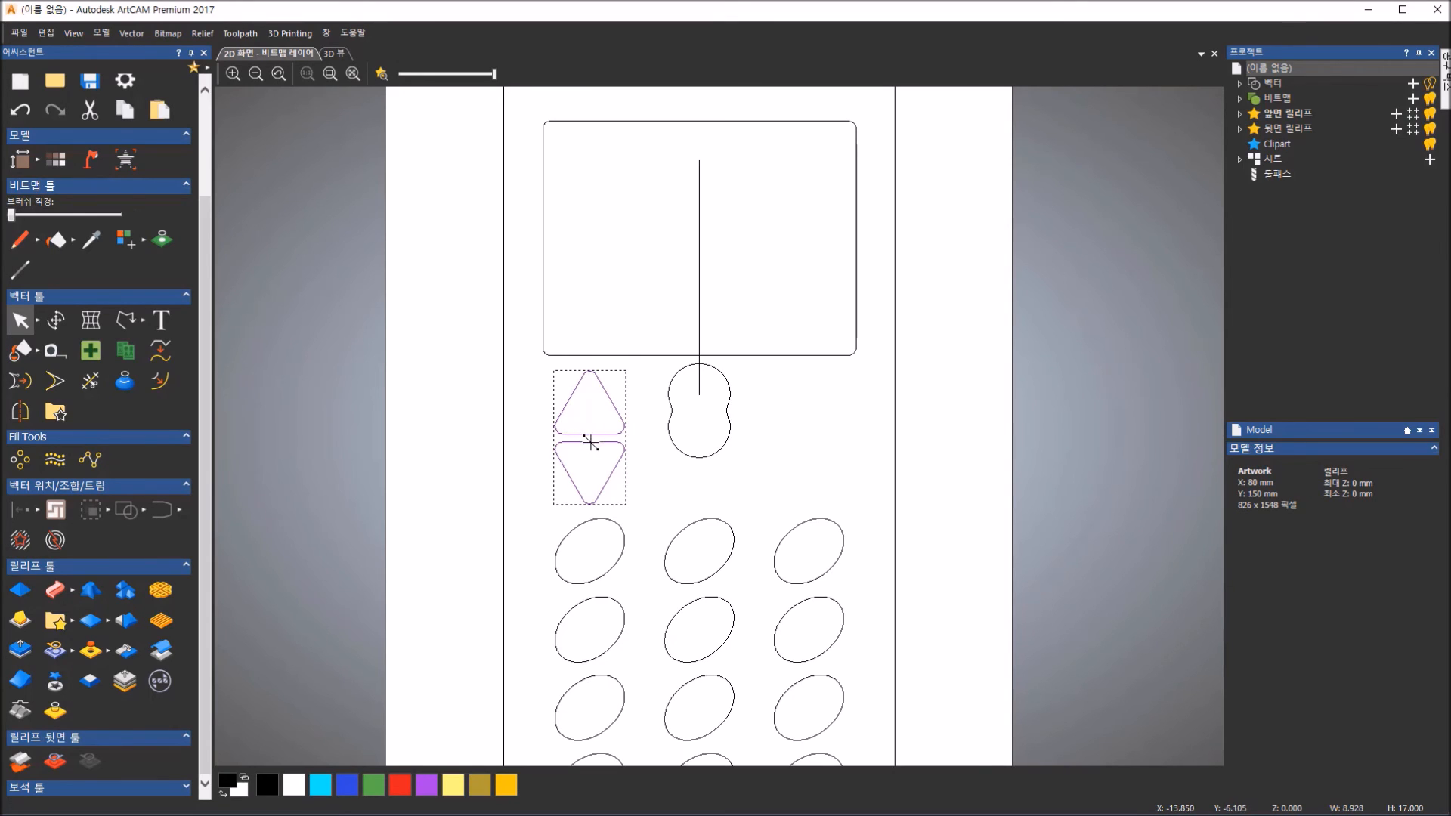
pyautogui.keyDown('shift'); pyautogui.click(699, 297); pyautogui.keyUp('shift')
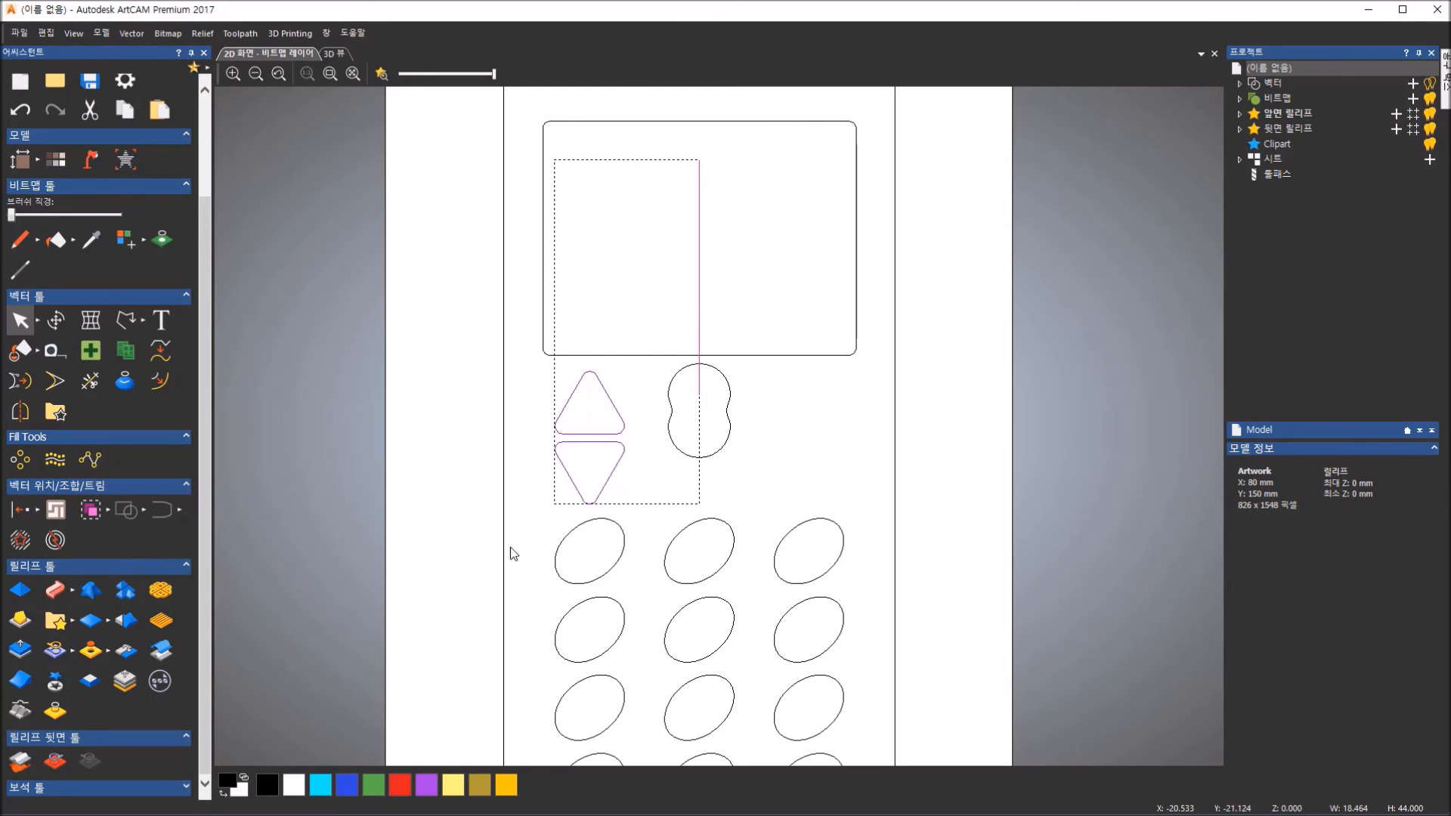
pyautogui.click(29, 419)
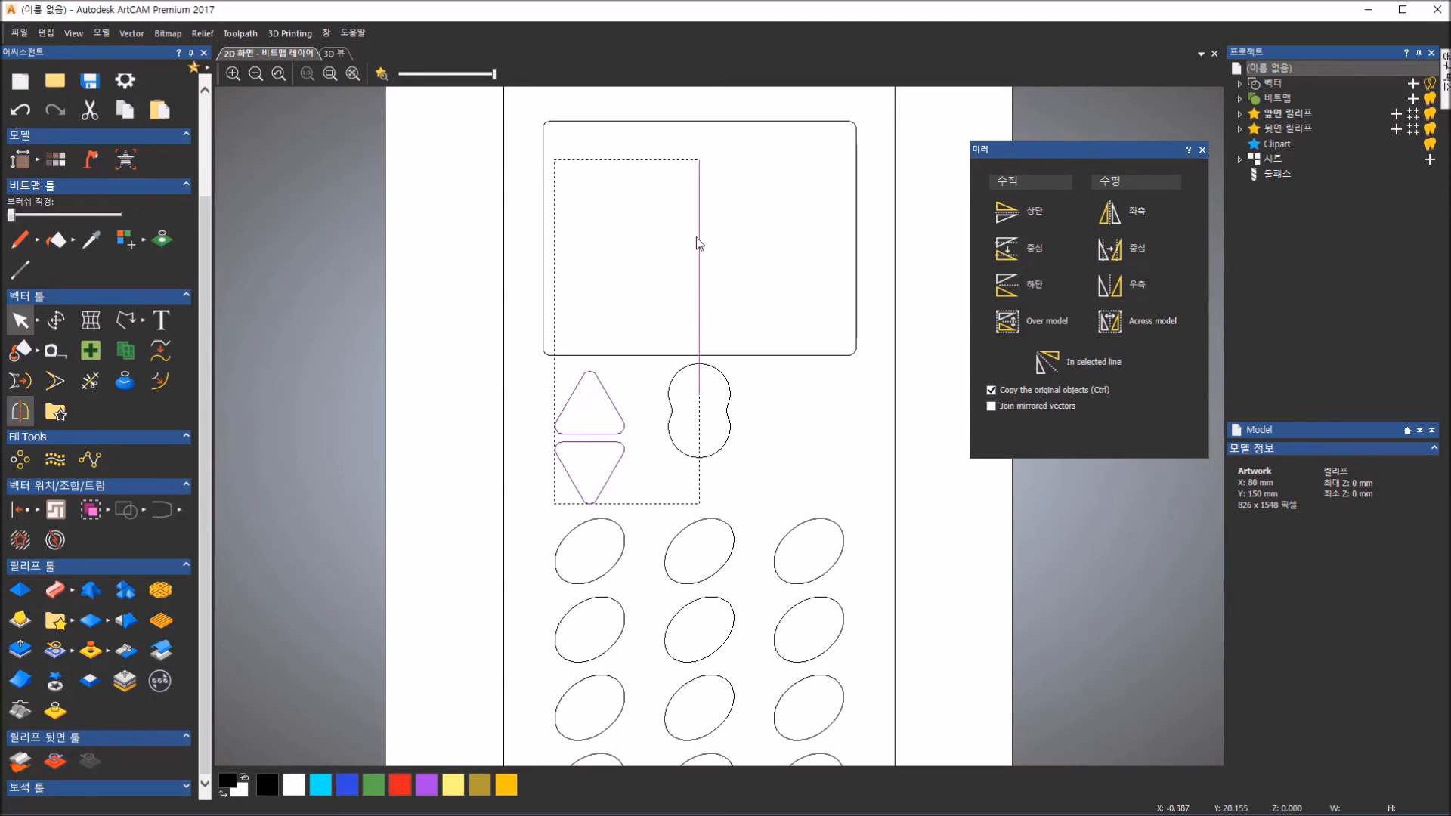
pyautogui.click(1074, 363)
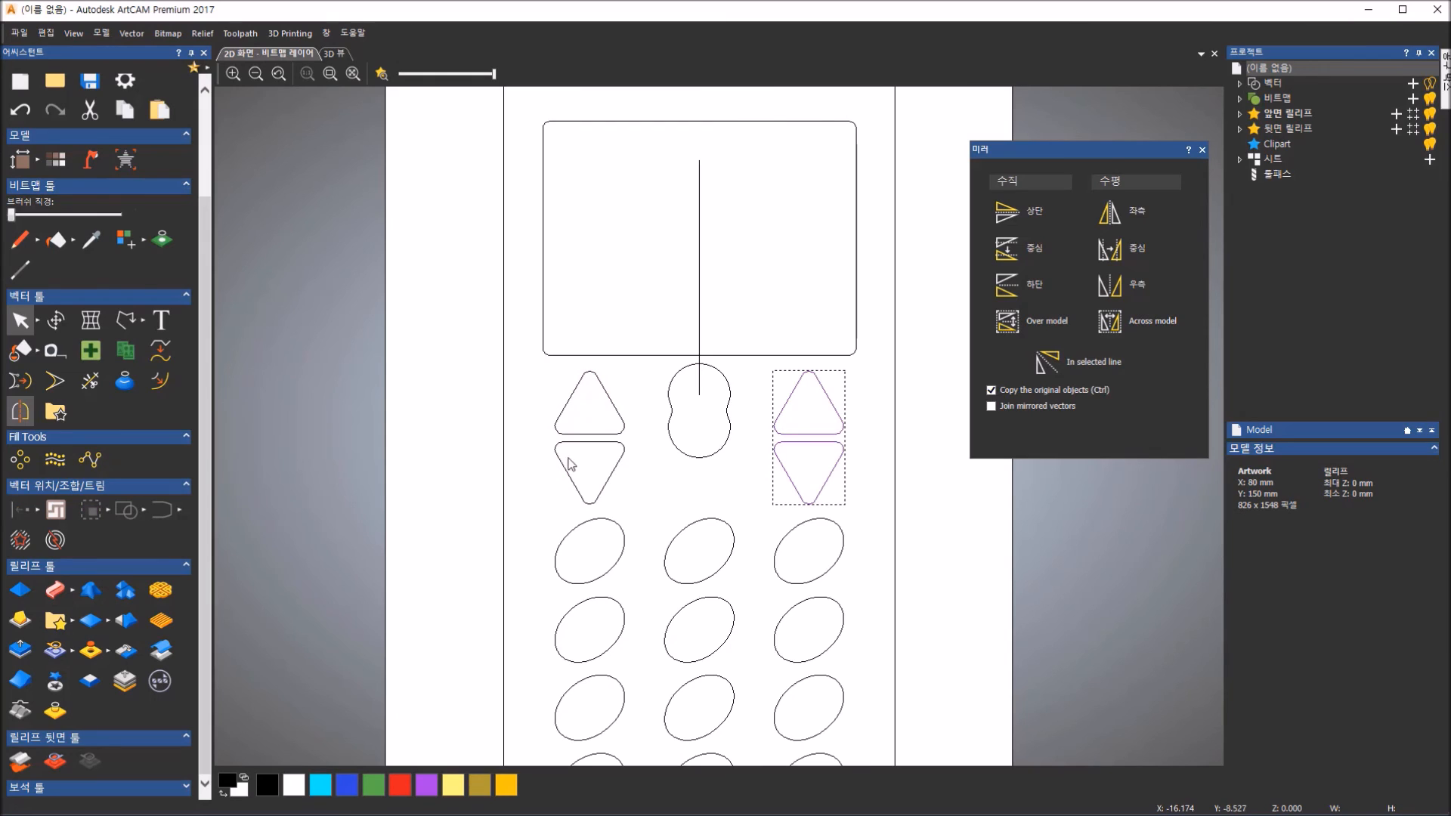
pyautogui.click(574, 434)
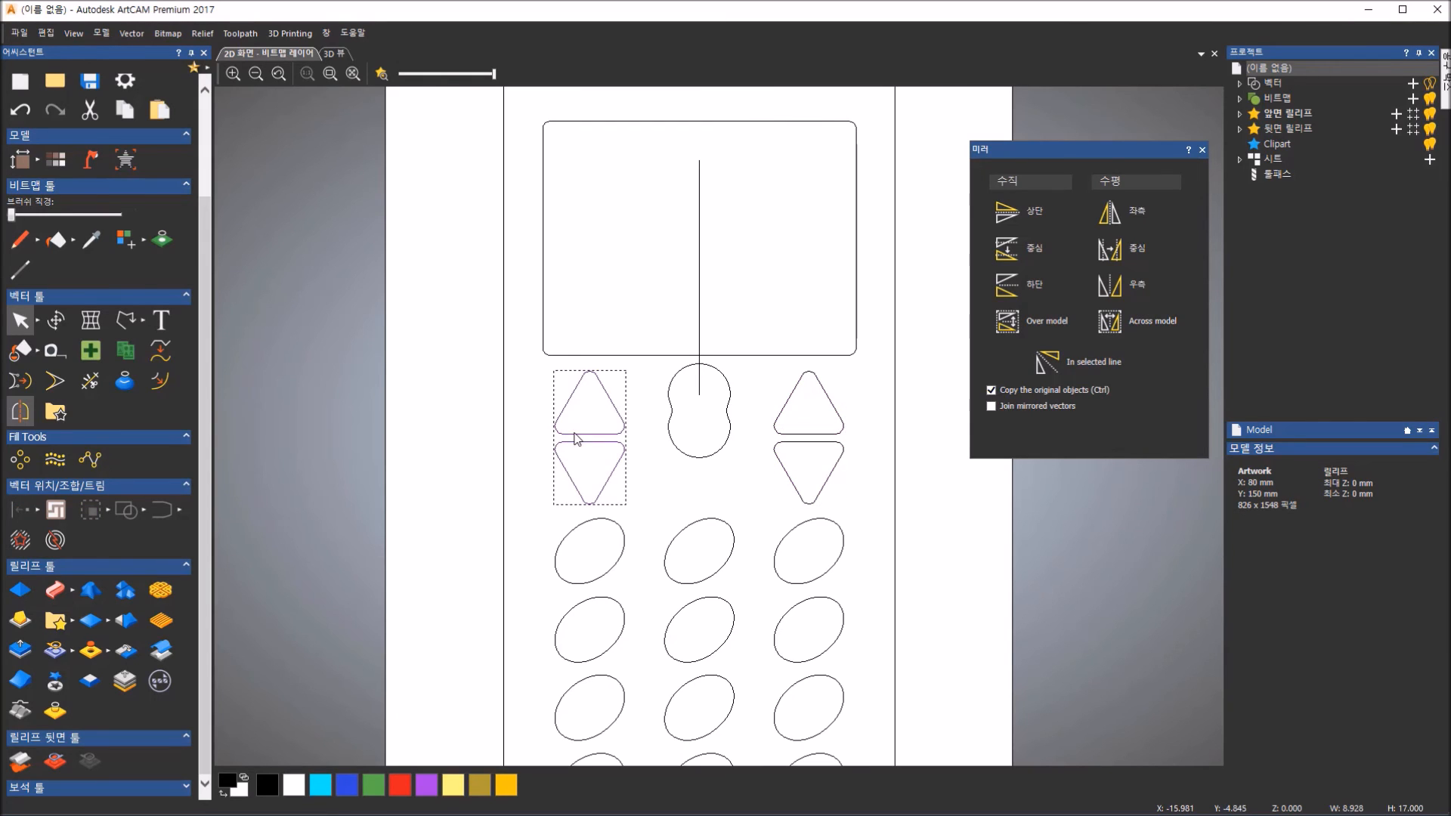
pyautogui.click(699, 321)
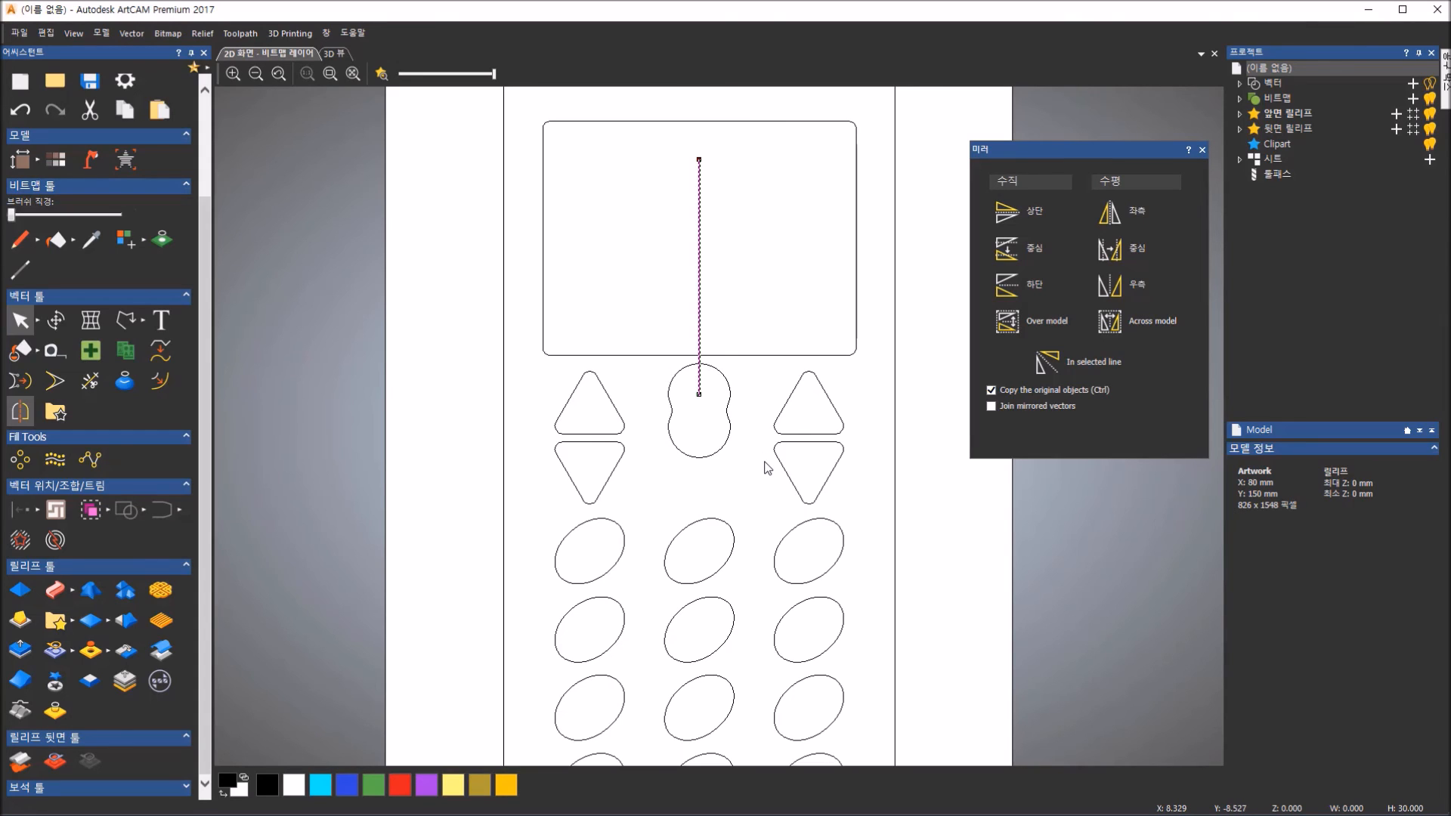
pyautogui.click(1202, 151)
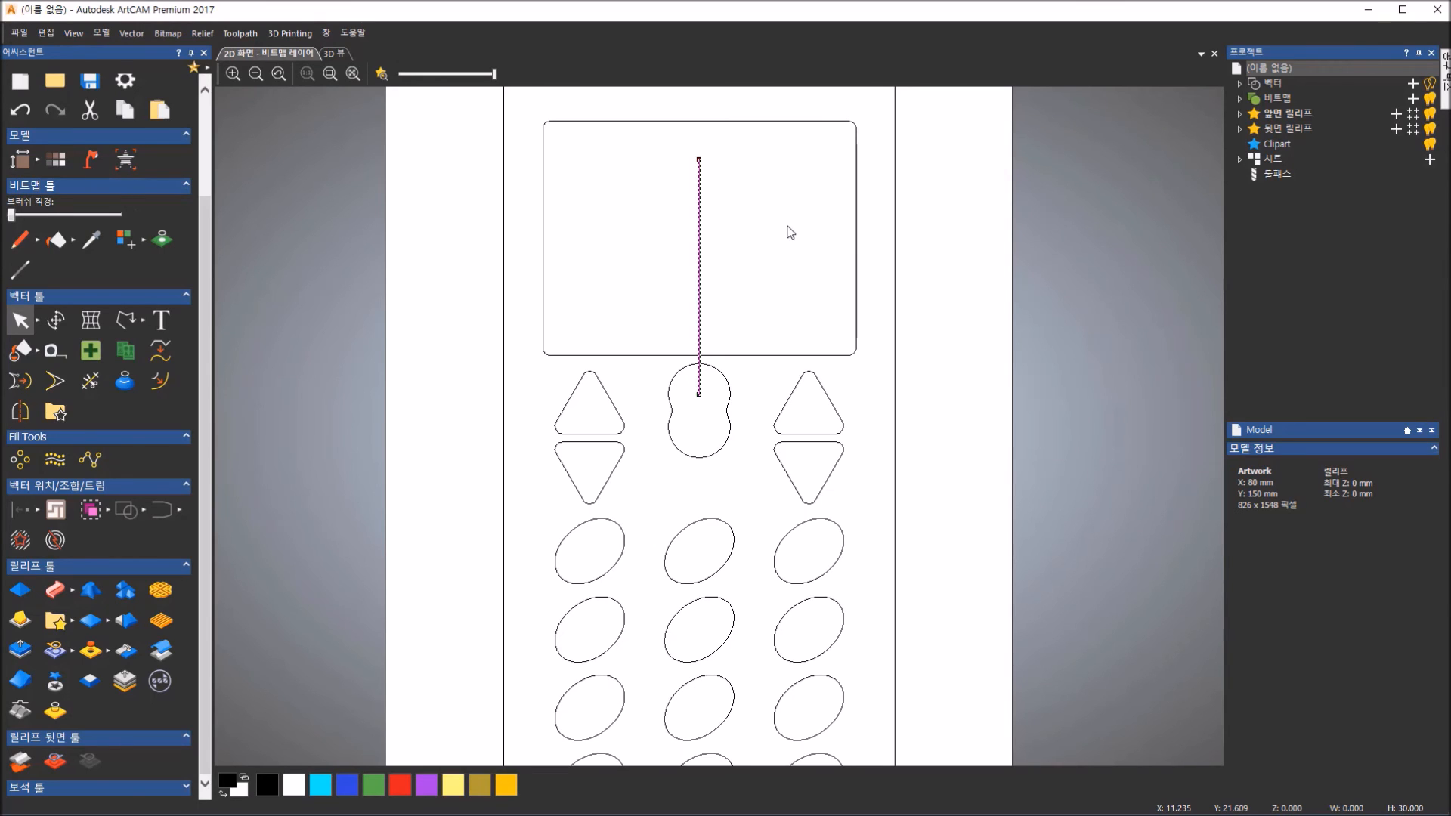
# - Delete the vertical mirror line and check the reference drawing for the remaining elements
pyautogui.click(712, 257)
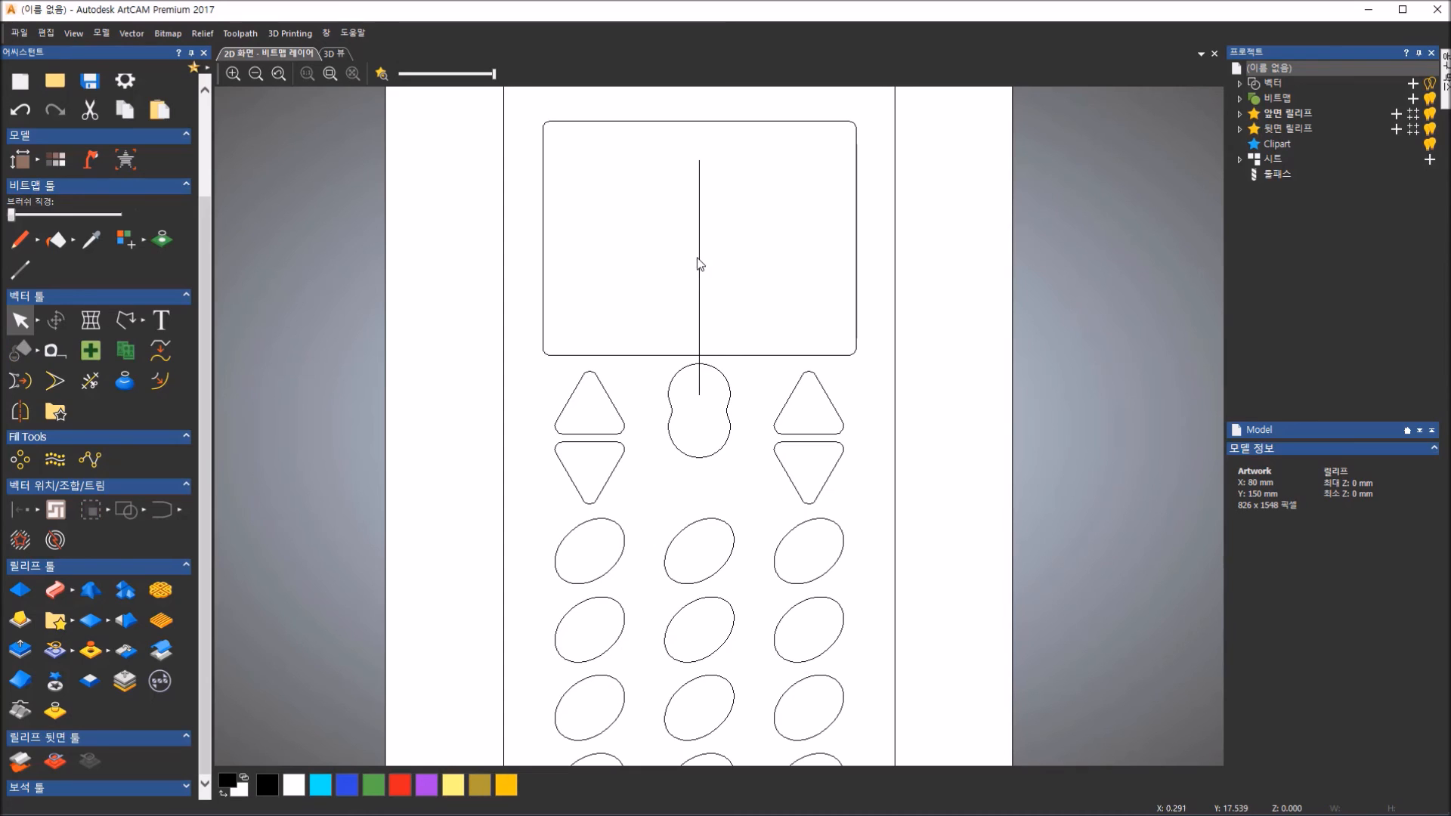
pyautogui.click(702, 264)
pyautogui.press('Delete')
pyautogui.scroll(-1, 703, 279)
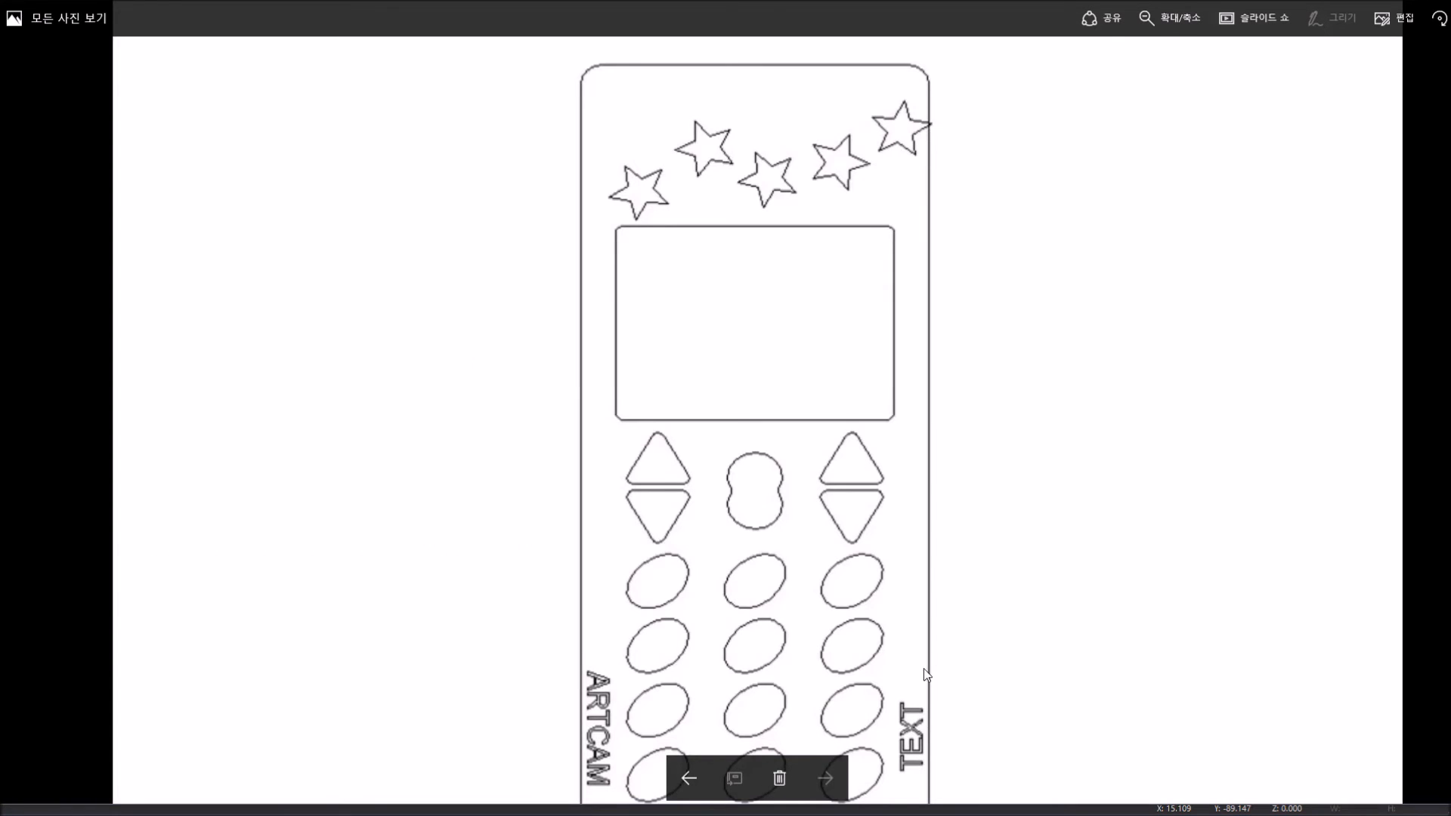
pyautogui.scroll(-1, 924, 668)
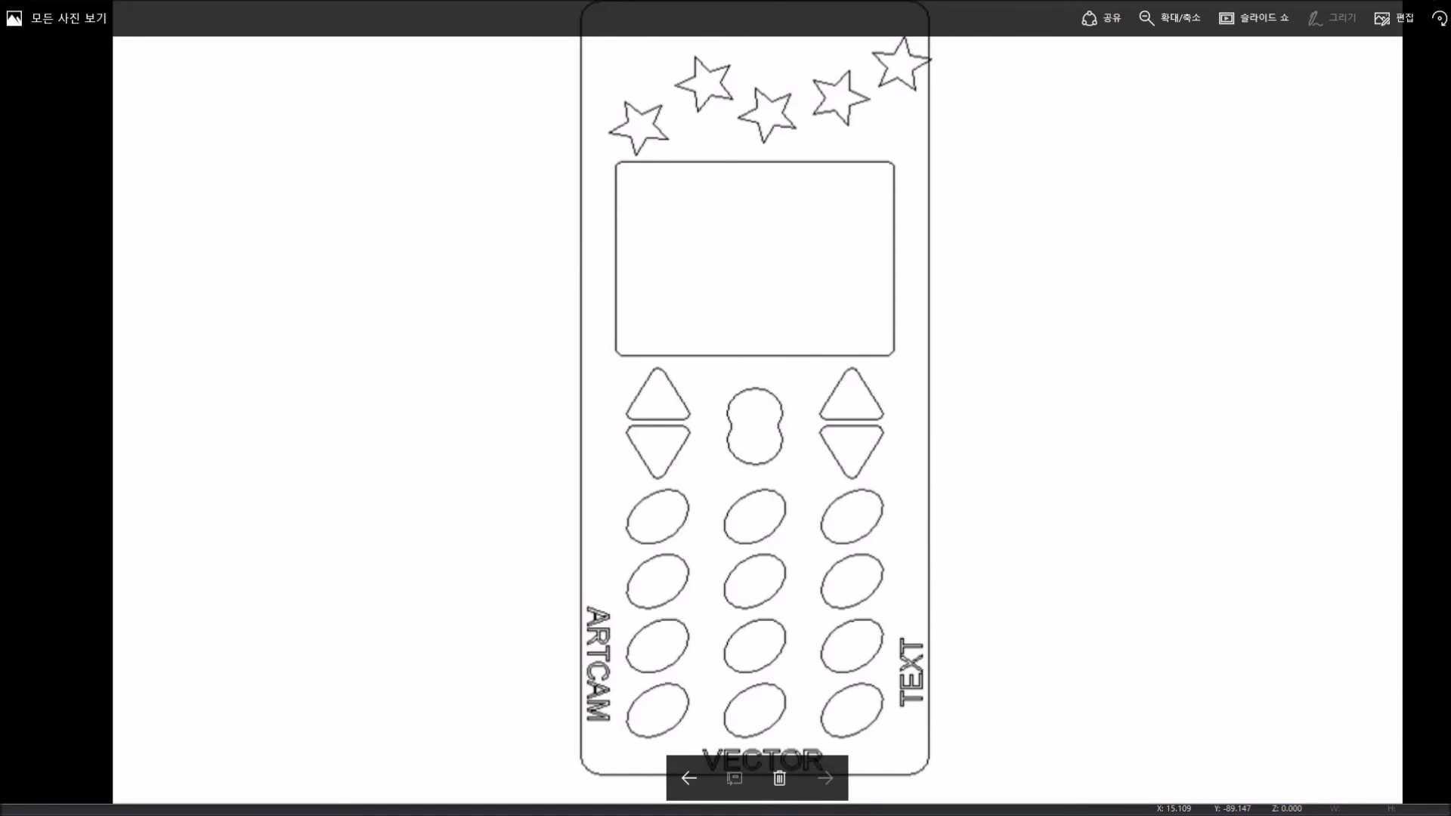
pyautogui.click(1378, 2)
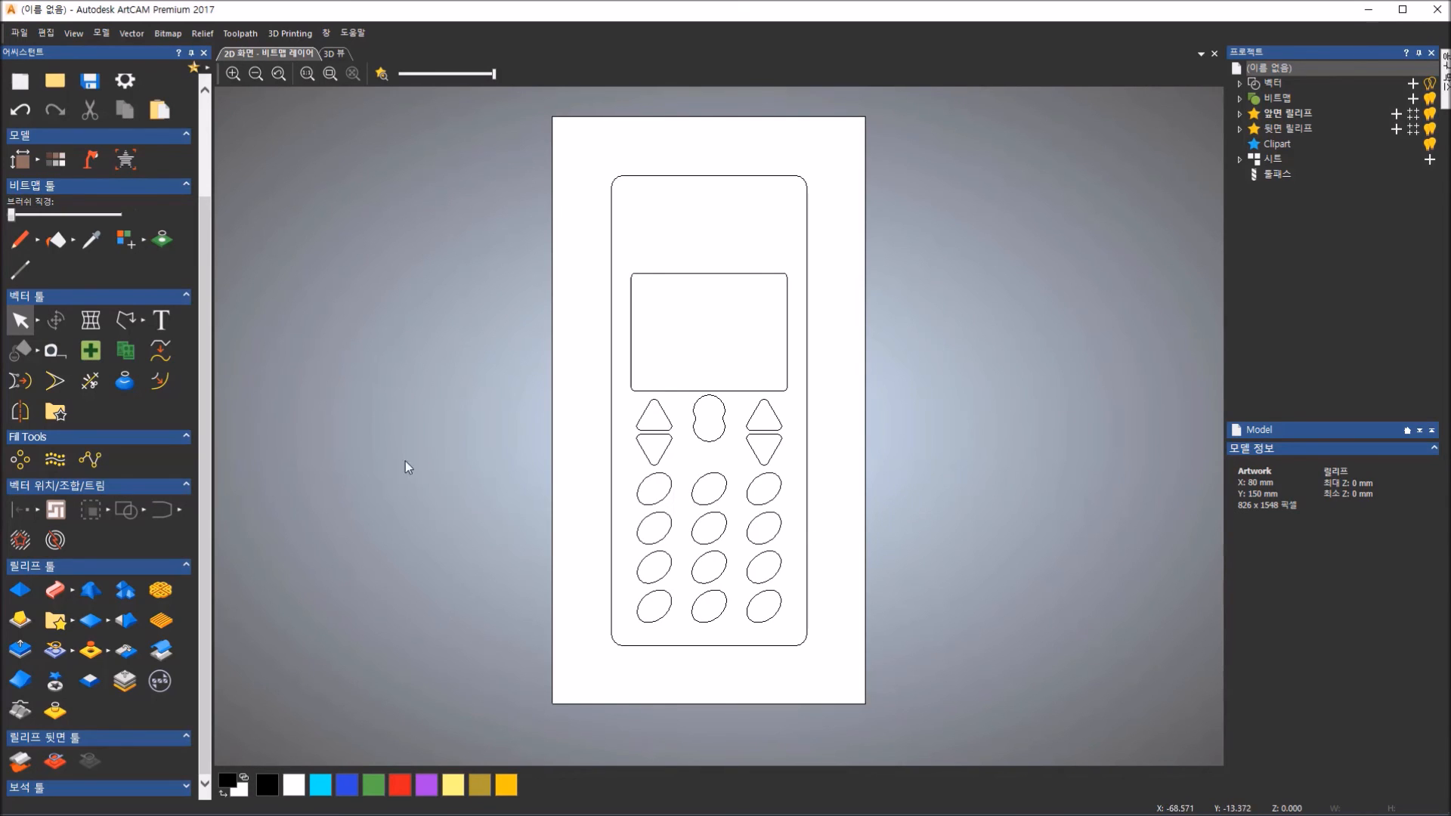
# - Start a new text just below the phone outline with the letters AR, keeping the size unit in mm
pyautogui.click(162, 323)
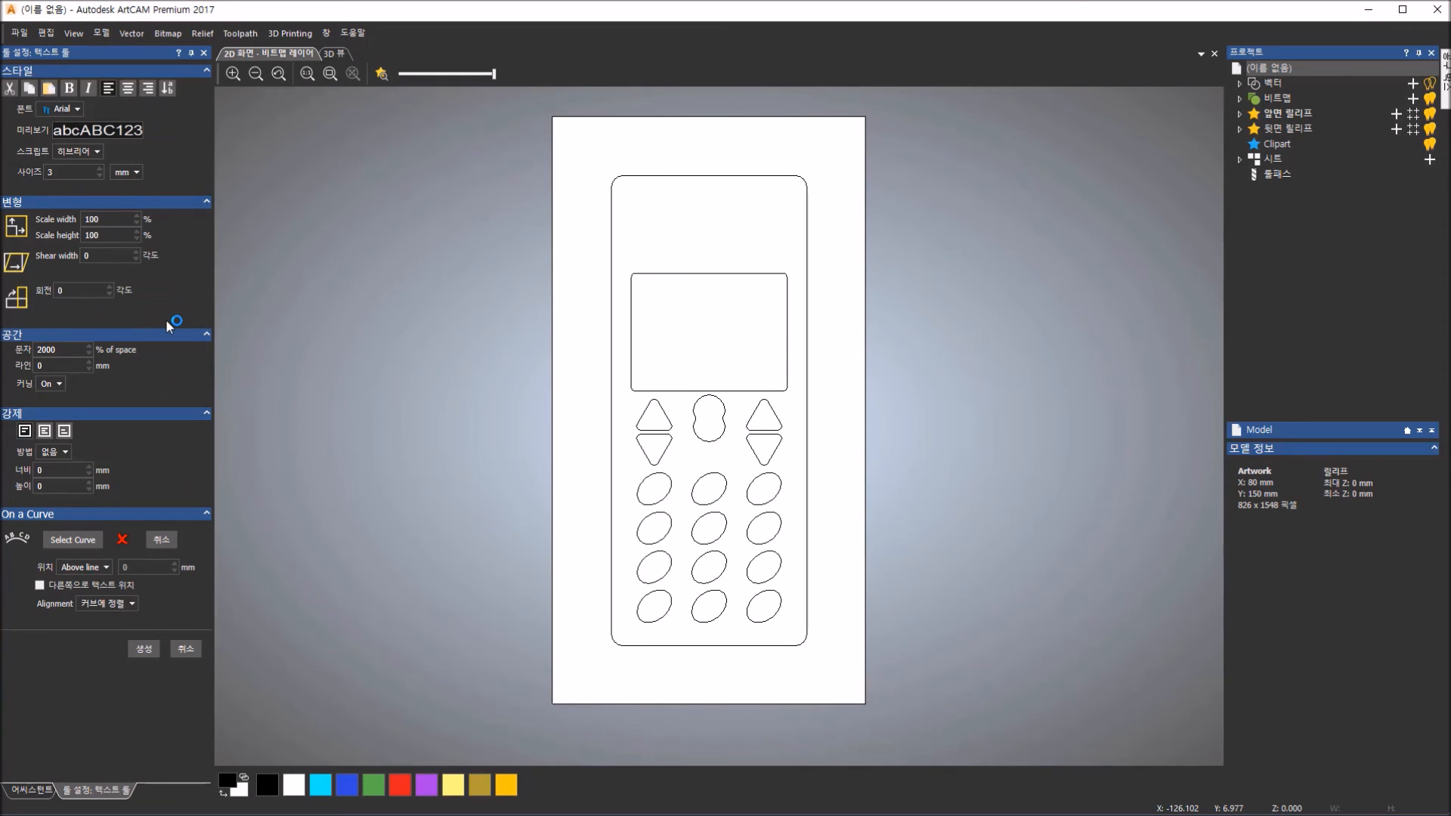
pyautogui.click(81, 107)
pyautogui.click(80, 107)
pyautogui.click(152, 174)
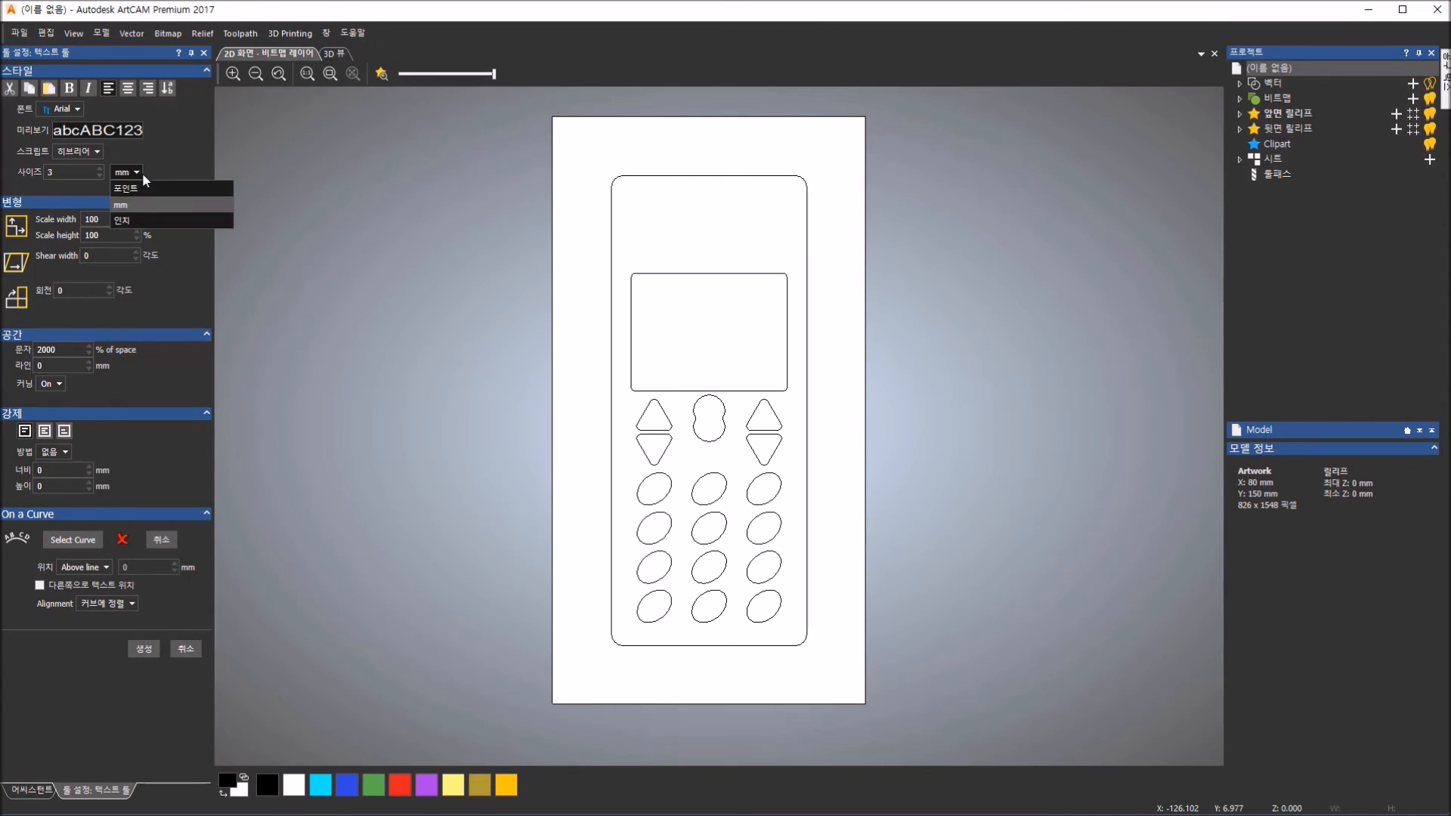
pyautogui.click(142, 172)
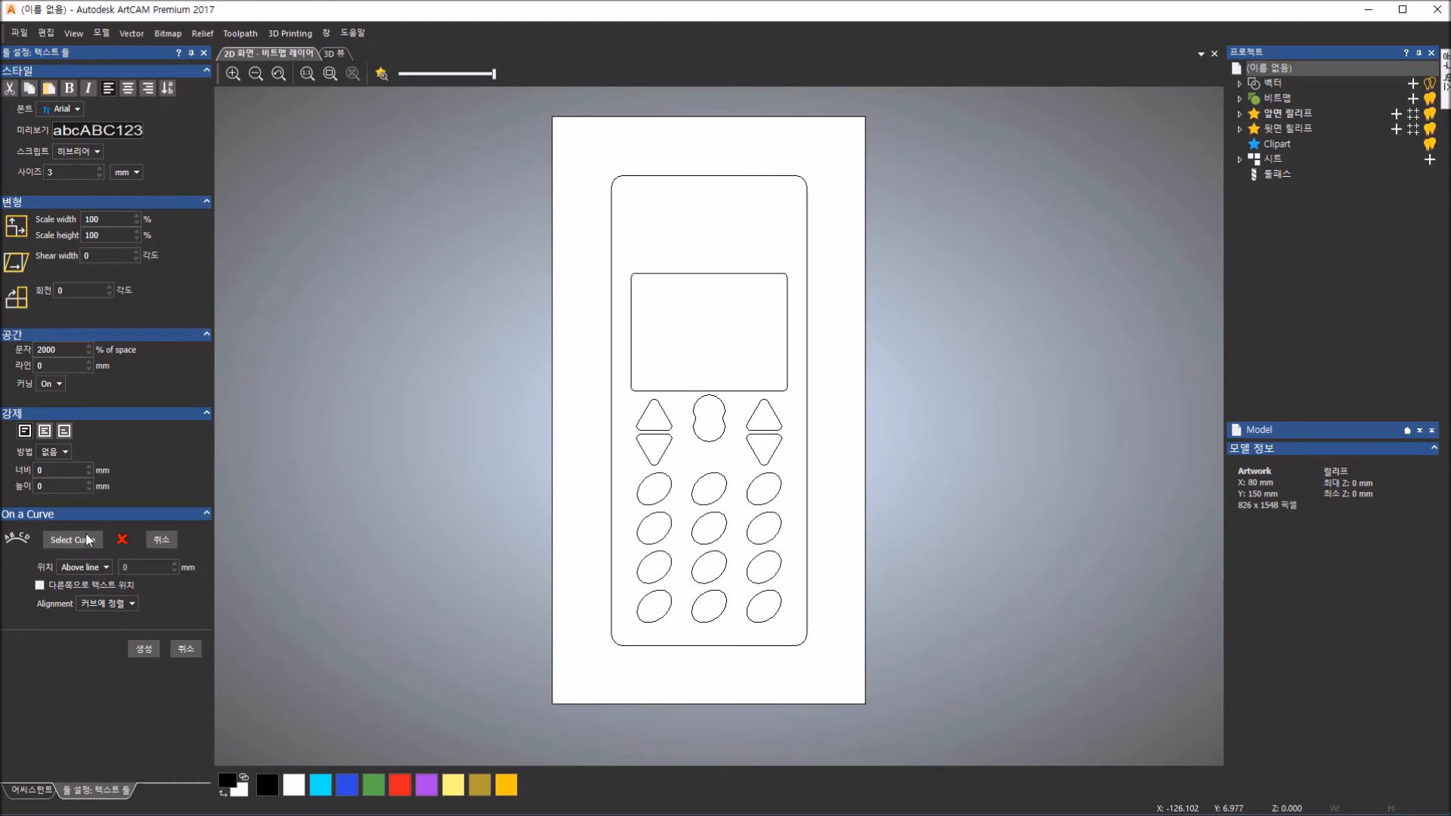
pyautogui.click(624, 677)
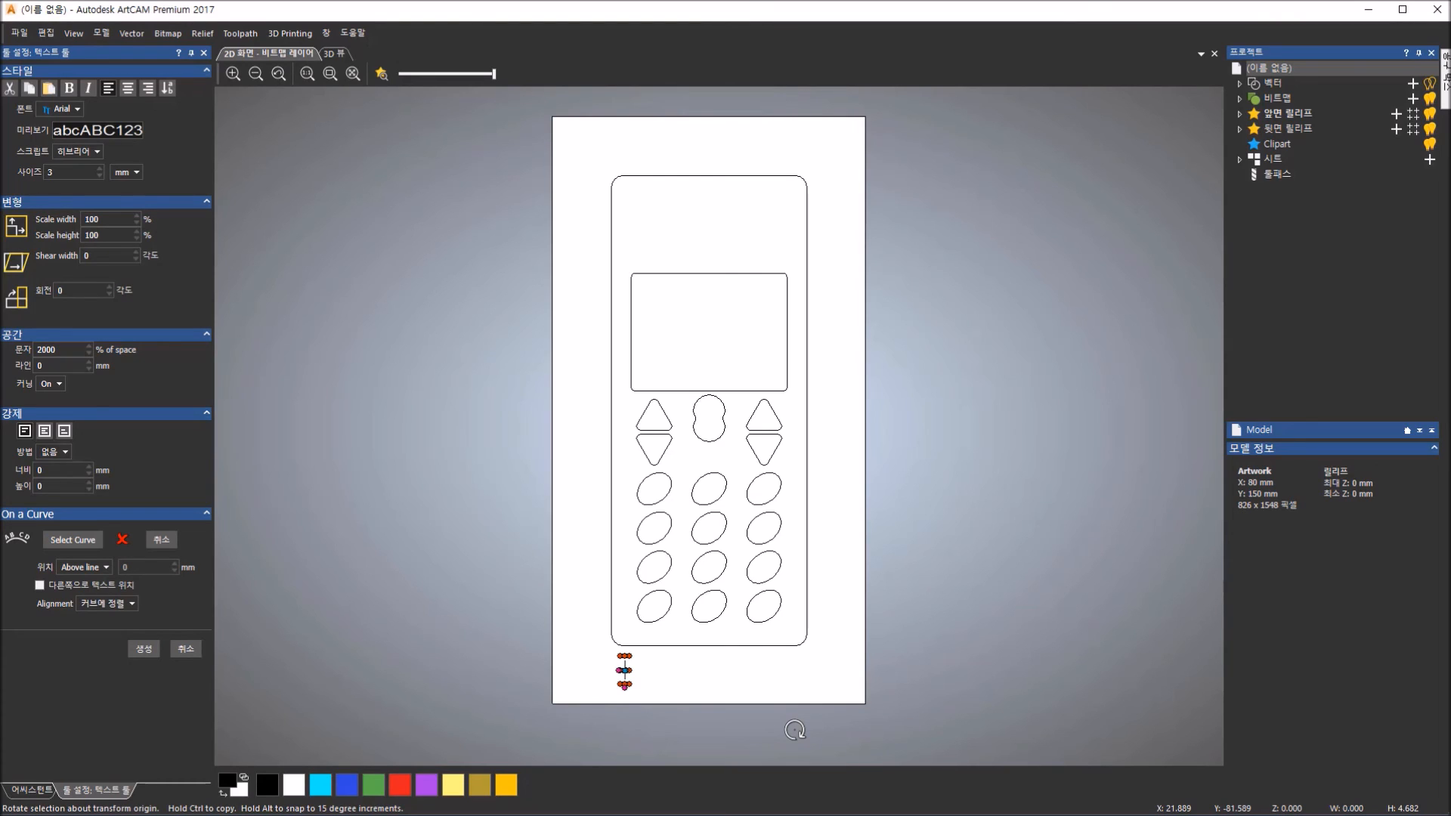
pyautogui.write('ㅁ')
pyautogui.press('BackSpace')
pyautogui.write('AR')
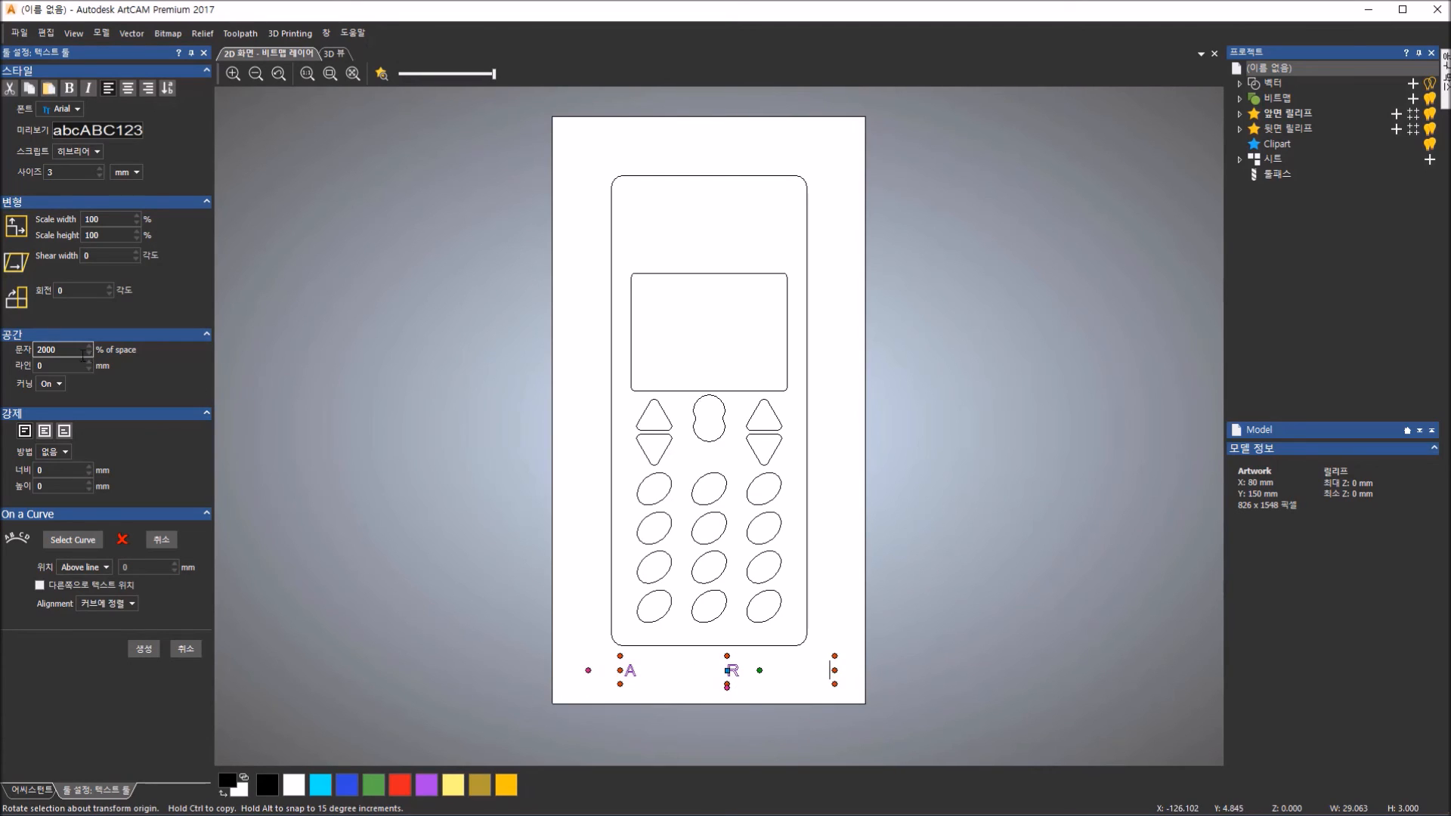
# - Extend the text to ART and set the character spacing of the whole text to 0% of space
pyautogui.moveTo(58, 350); pyautogui.dragTo(28, 350)
pyautogui.write('0')
pyautogui.press('Return')
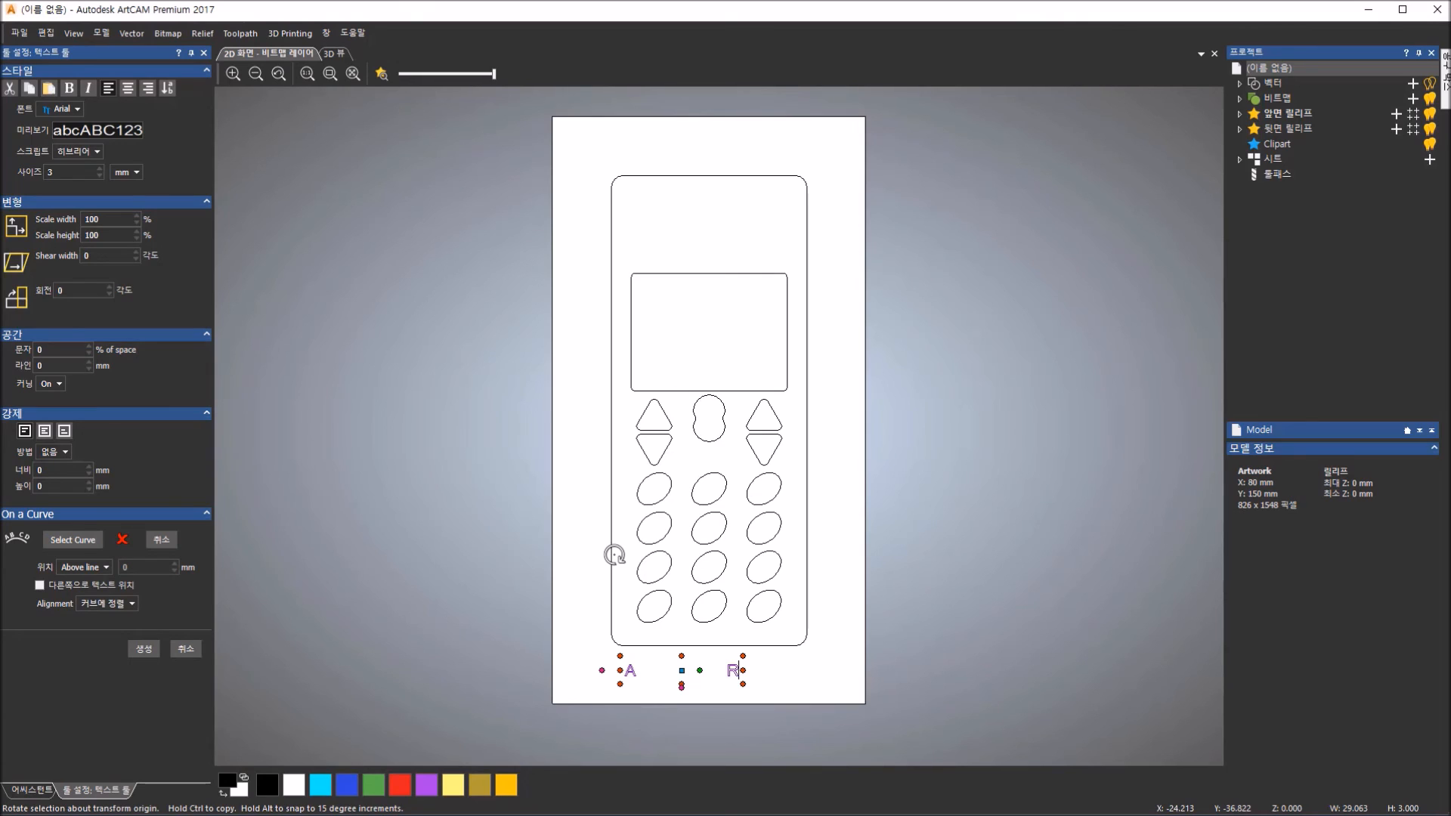
pyautogui.moveTo(739, 673); pyautogui.dragTo(585, 673)
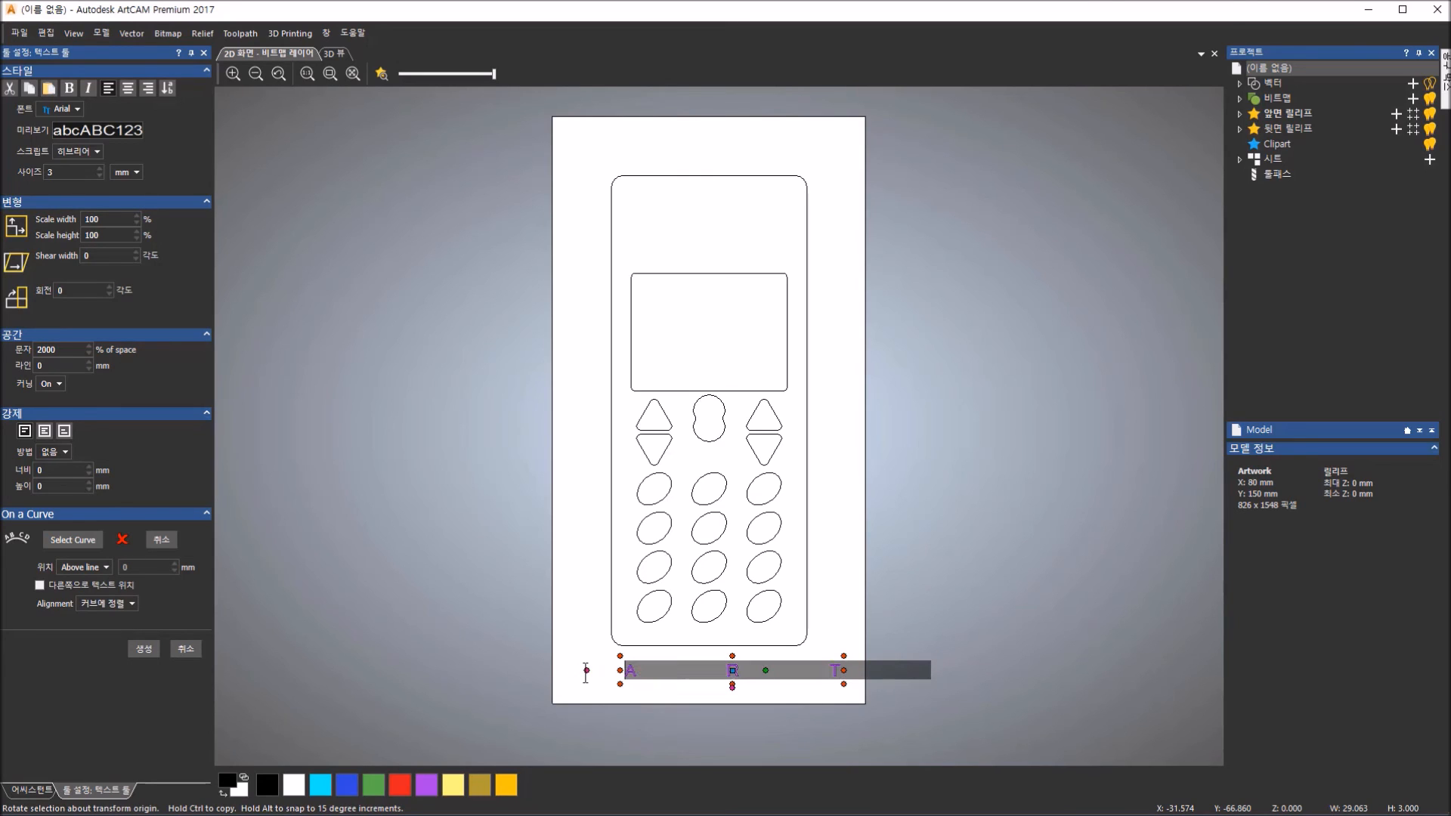
pyautogui.doubleClick(50, 350)
pyautogui.write('0')
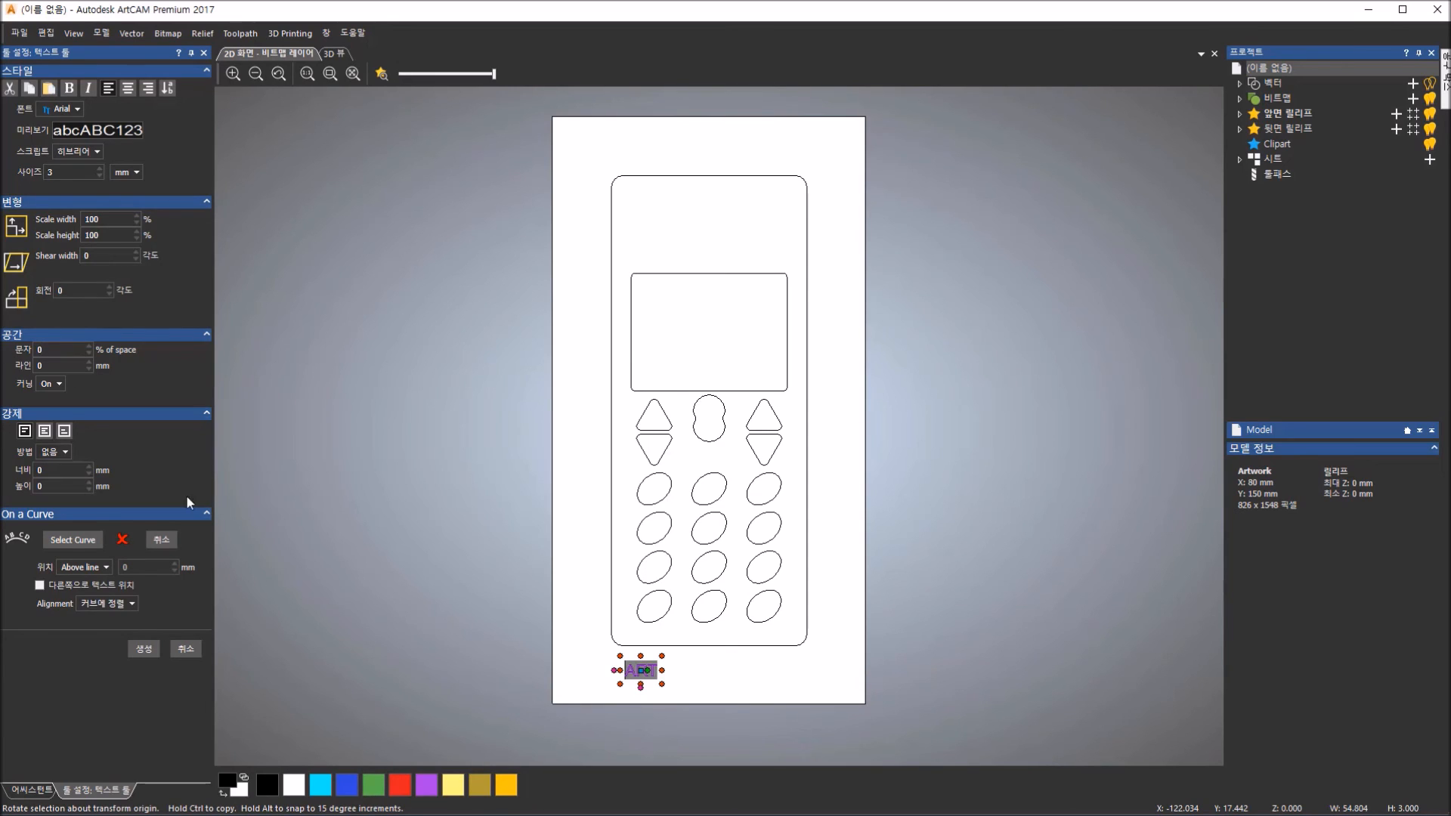
pyautogui.click(674, 680)
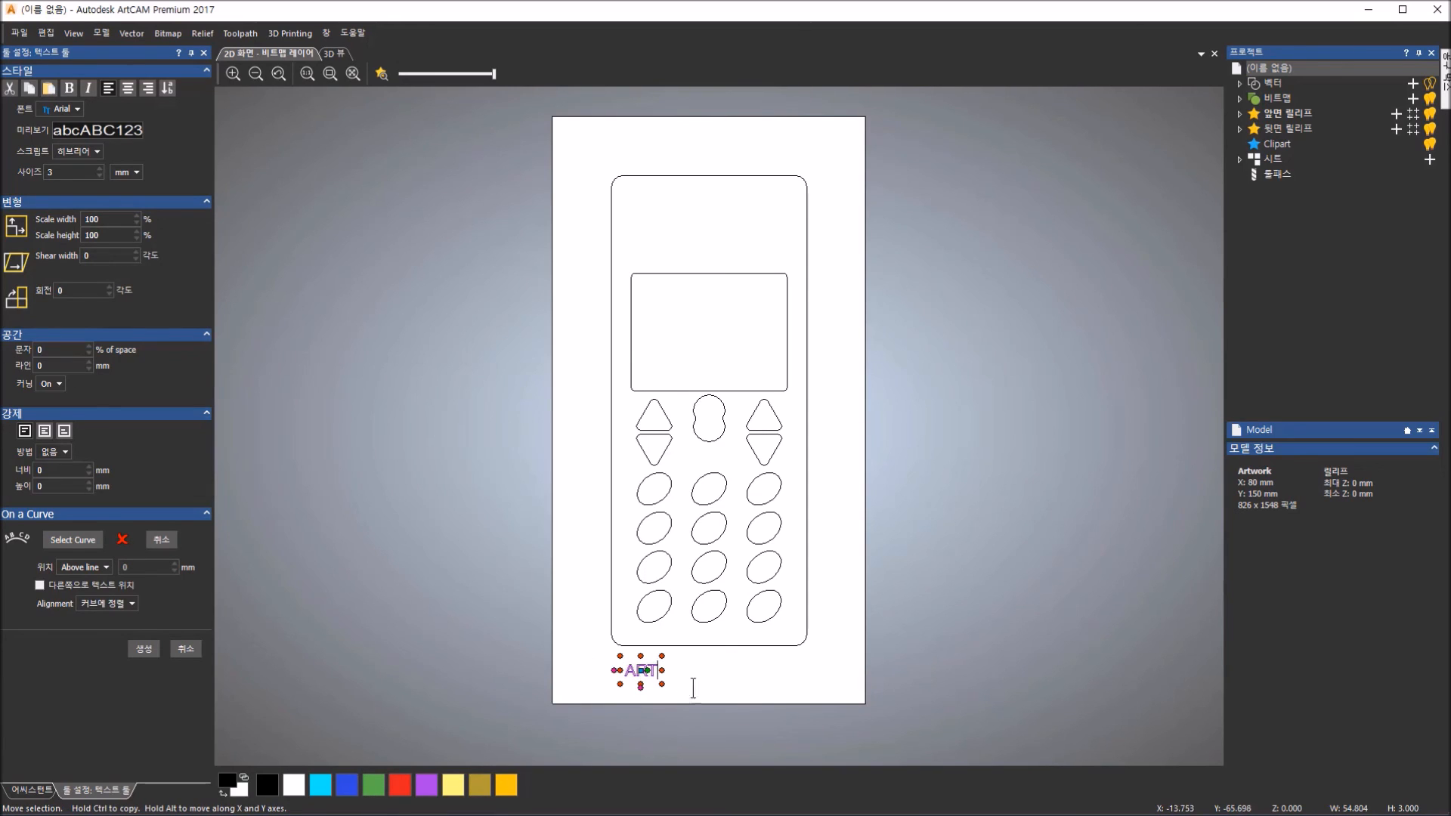
# - Complete the text to read ARTCAM VECTOR TEXT and place it along the rounded phone outline, starting near the outline's lower-left corner
pyautogui.write('CAM')
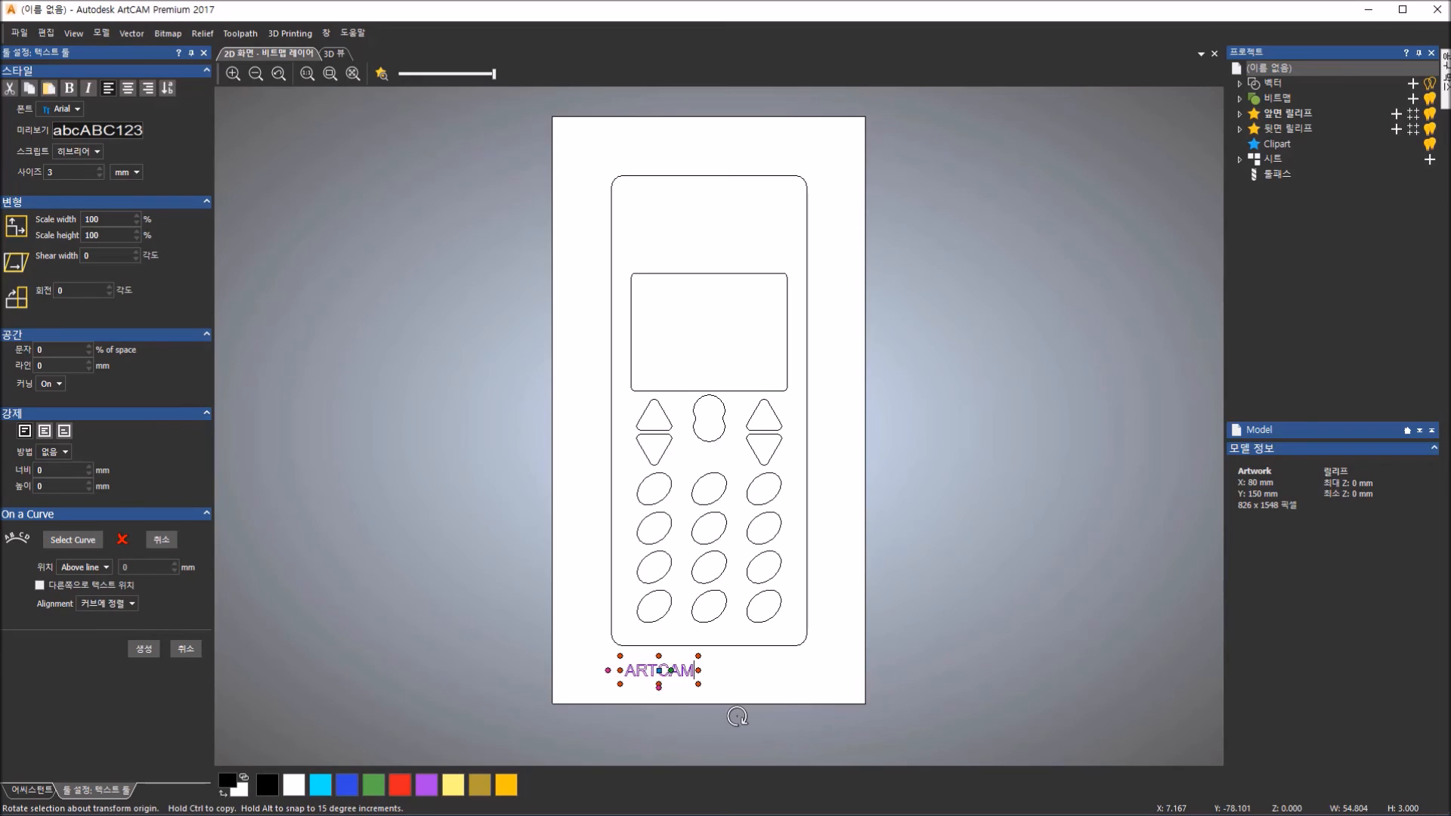
pyautogui.write(' VECTOR TEXT')
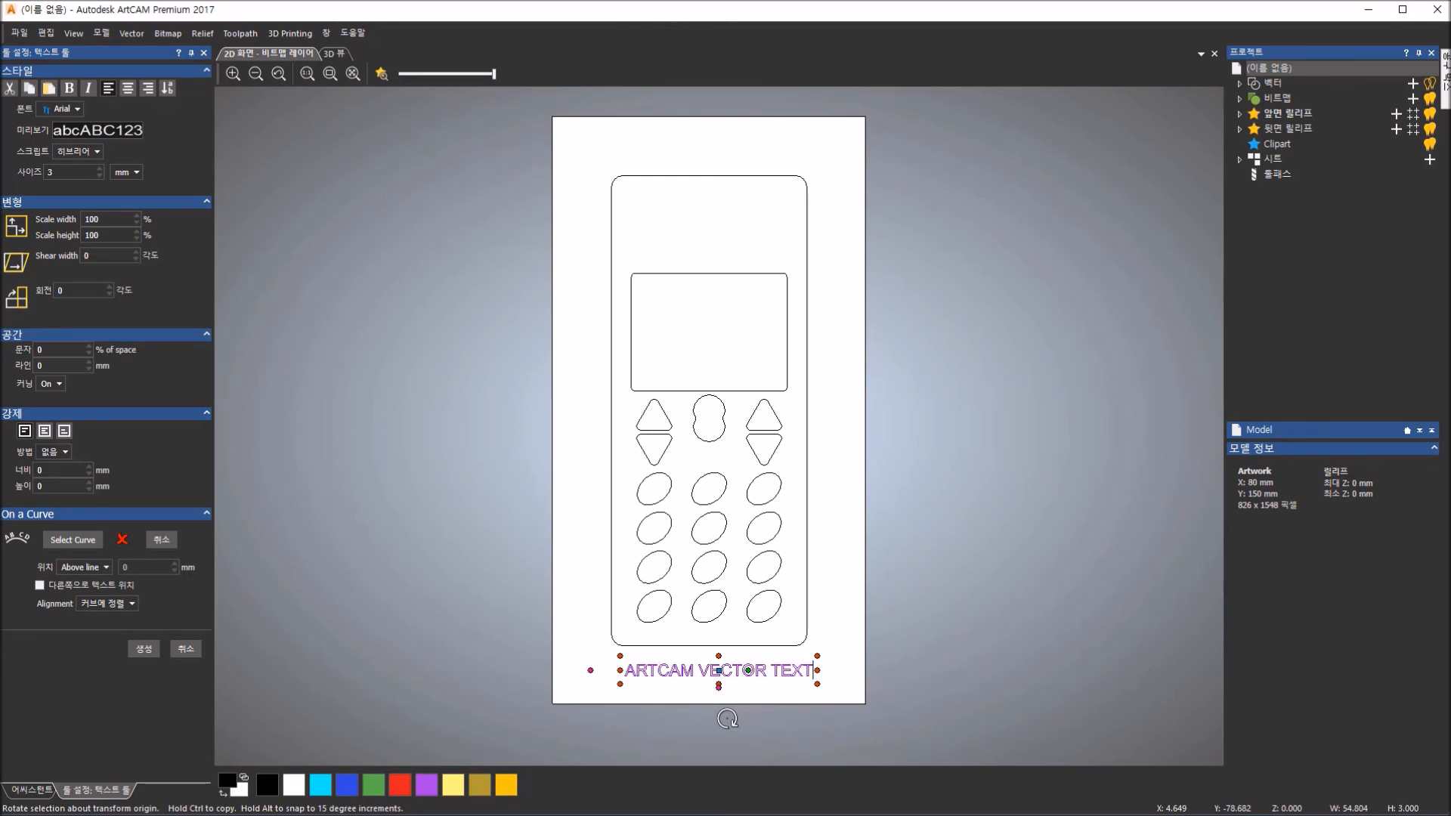
pyautogui.click(691, 671)
pyautogui.keyDown('shift'); pyautogui.click(612, 641); pyautogui.keyUp('shift')
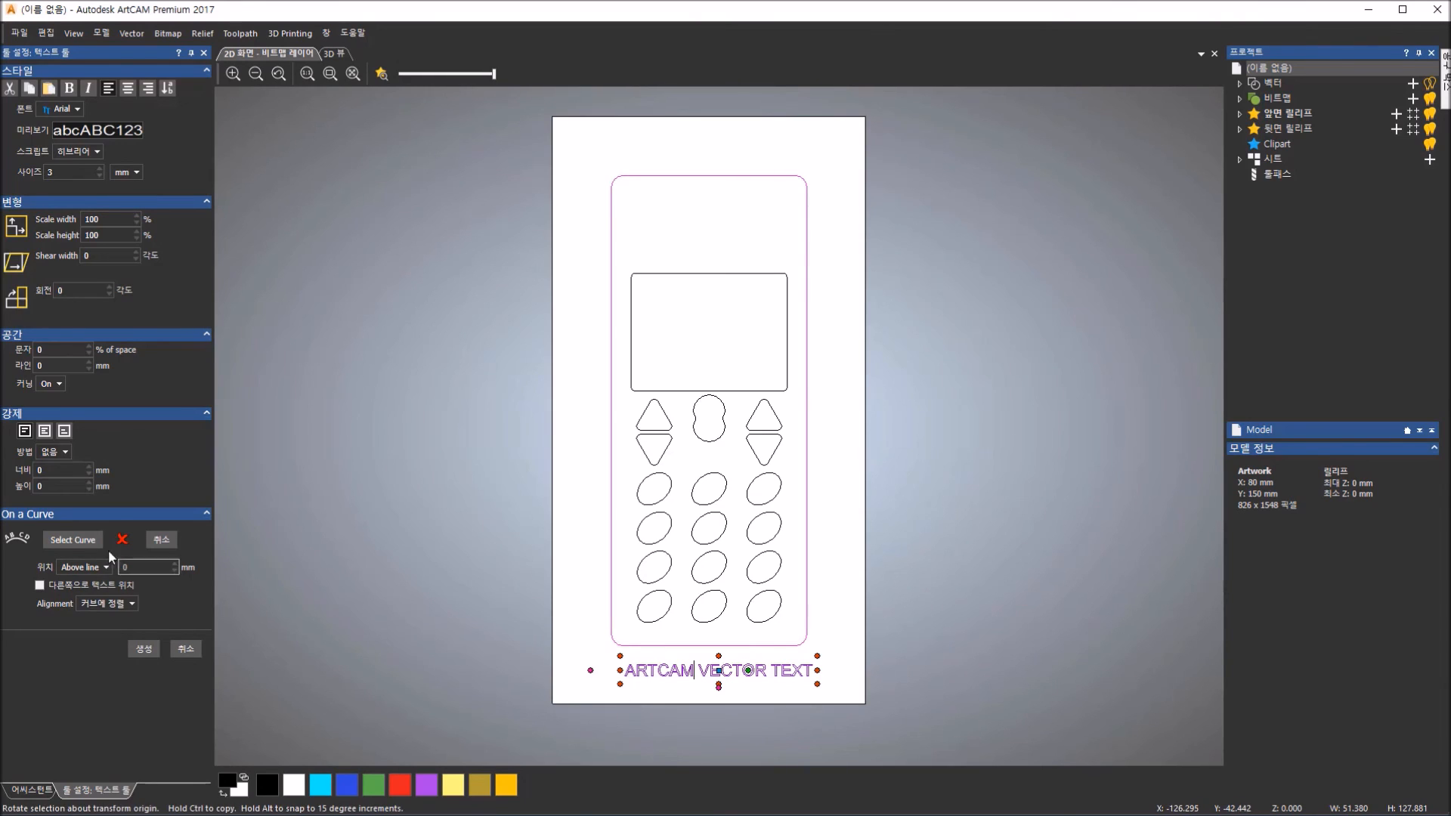
pyautogui.click(56, 540)
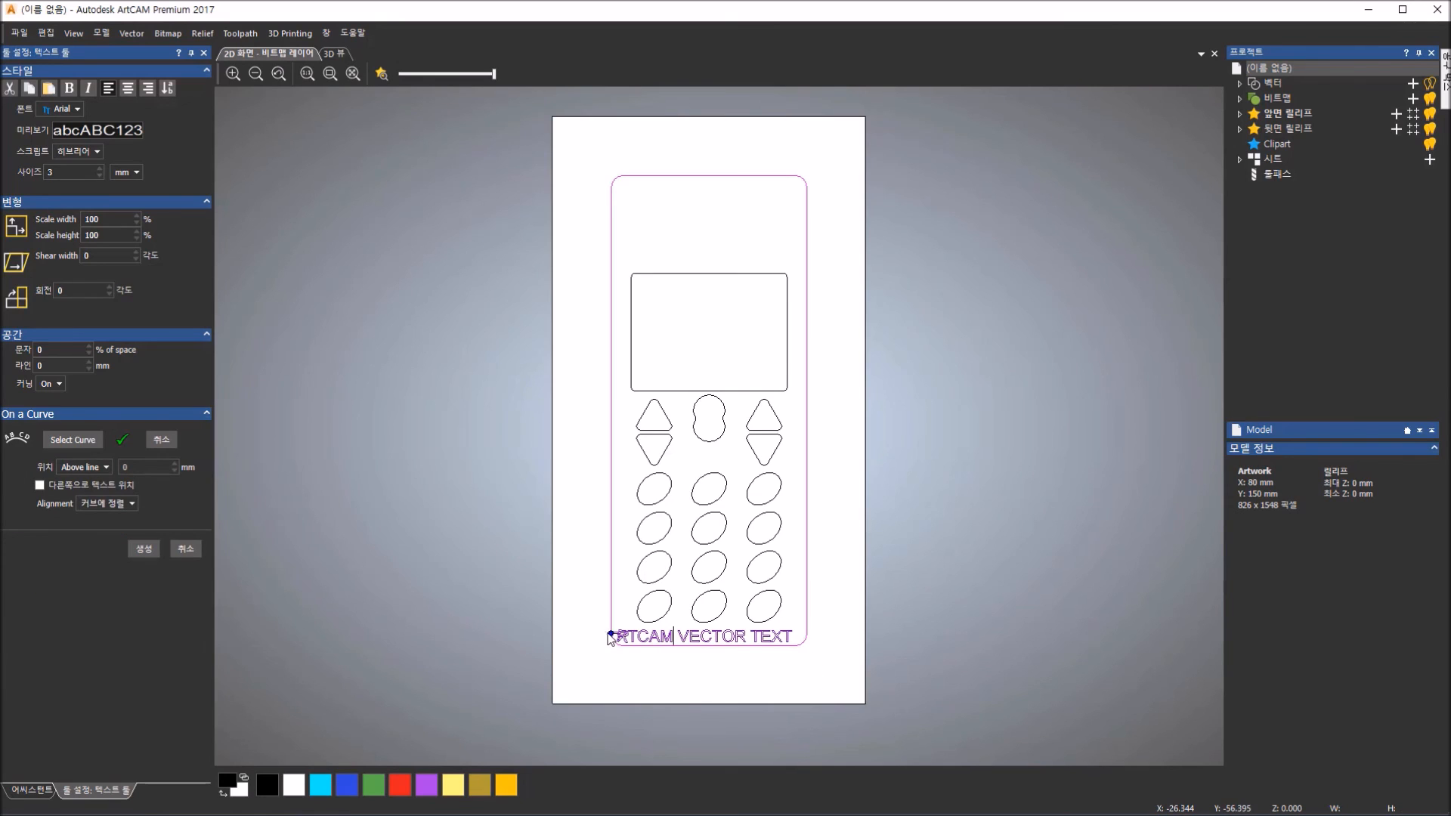
pyautogui.moveTo(609, 635)
pyautogui.mouseDown()
pyautogui.moveTo(604, 611)
pyautogui.moveTo(594, 639)
pyautogui.mouseUp()
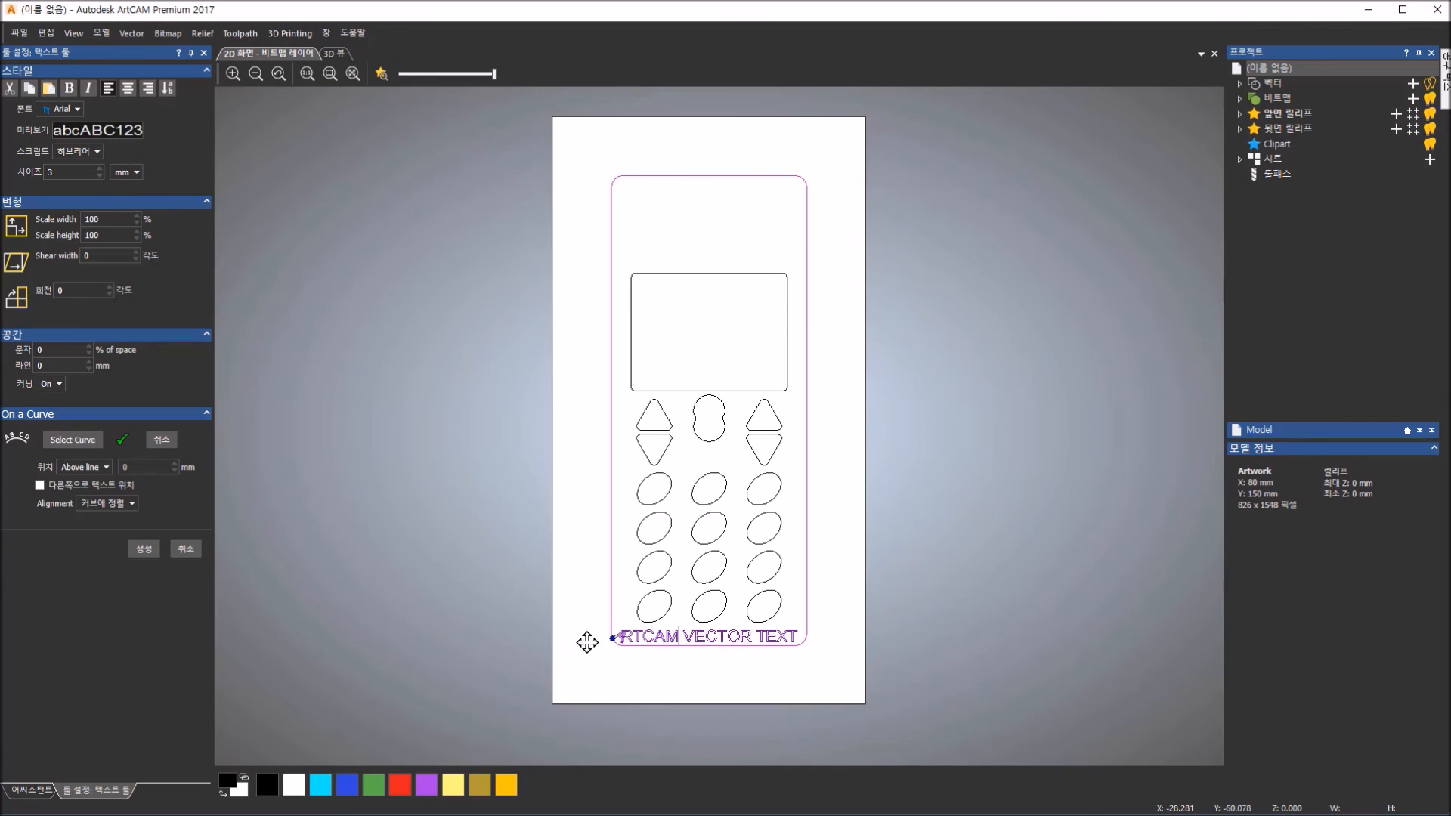
# - Try the Base line, Centre on ascent, Below line and Centre on strikeout positions and the opposite side, ending on Above line and the original side
pyautogui.click(101, 469)
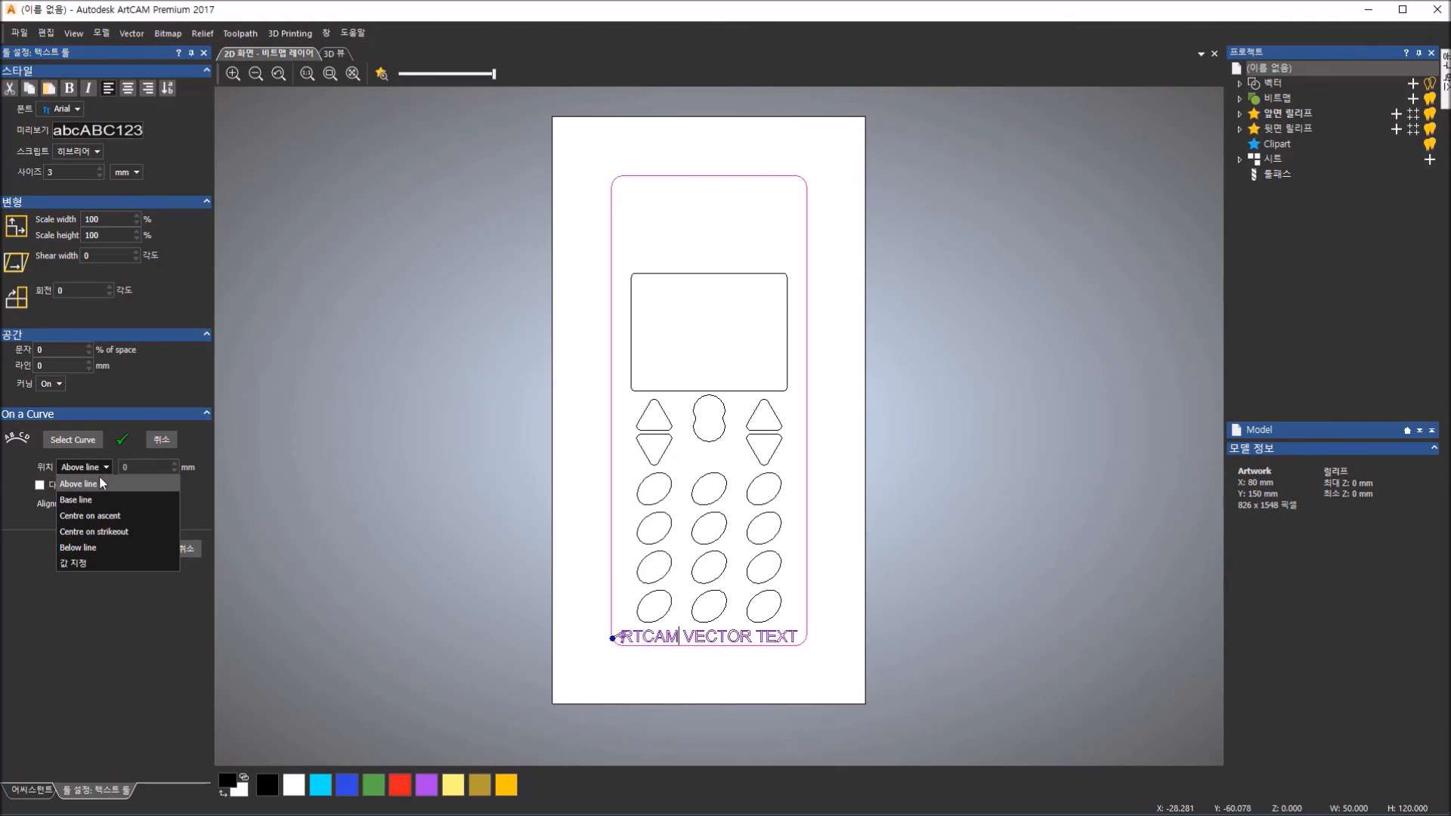
pyautogui.click(100, 501)
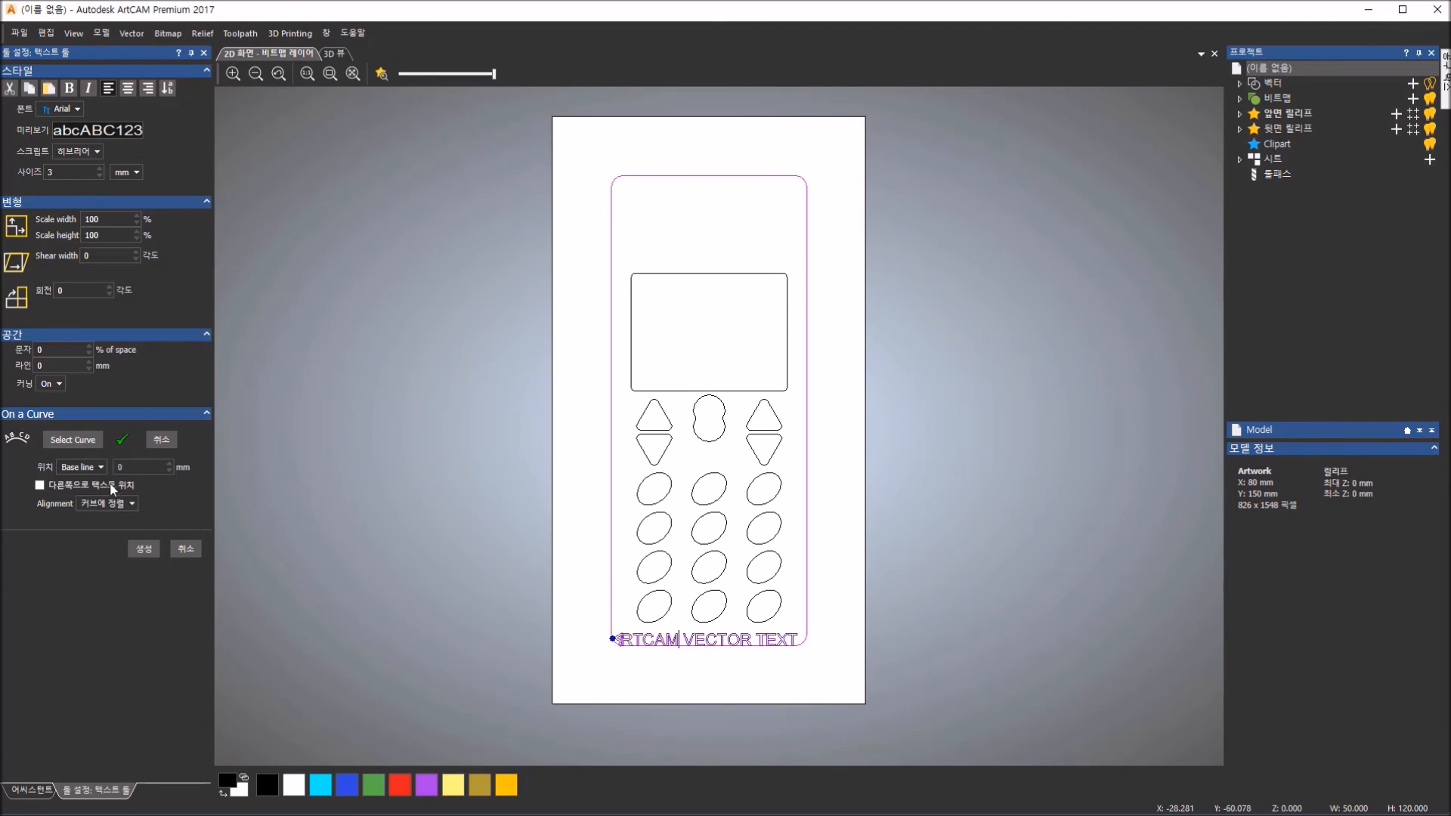
pyautogui.click(103, 470)
pyautogui.click(99, 514)
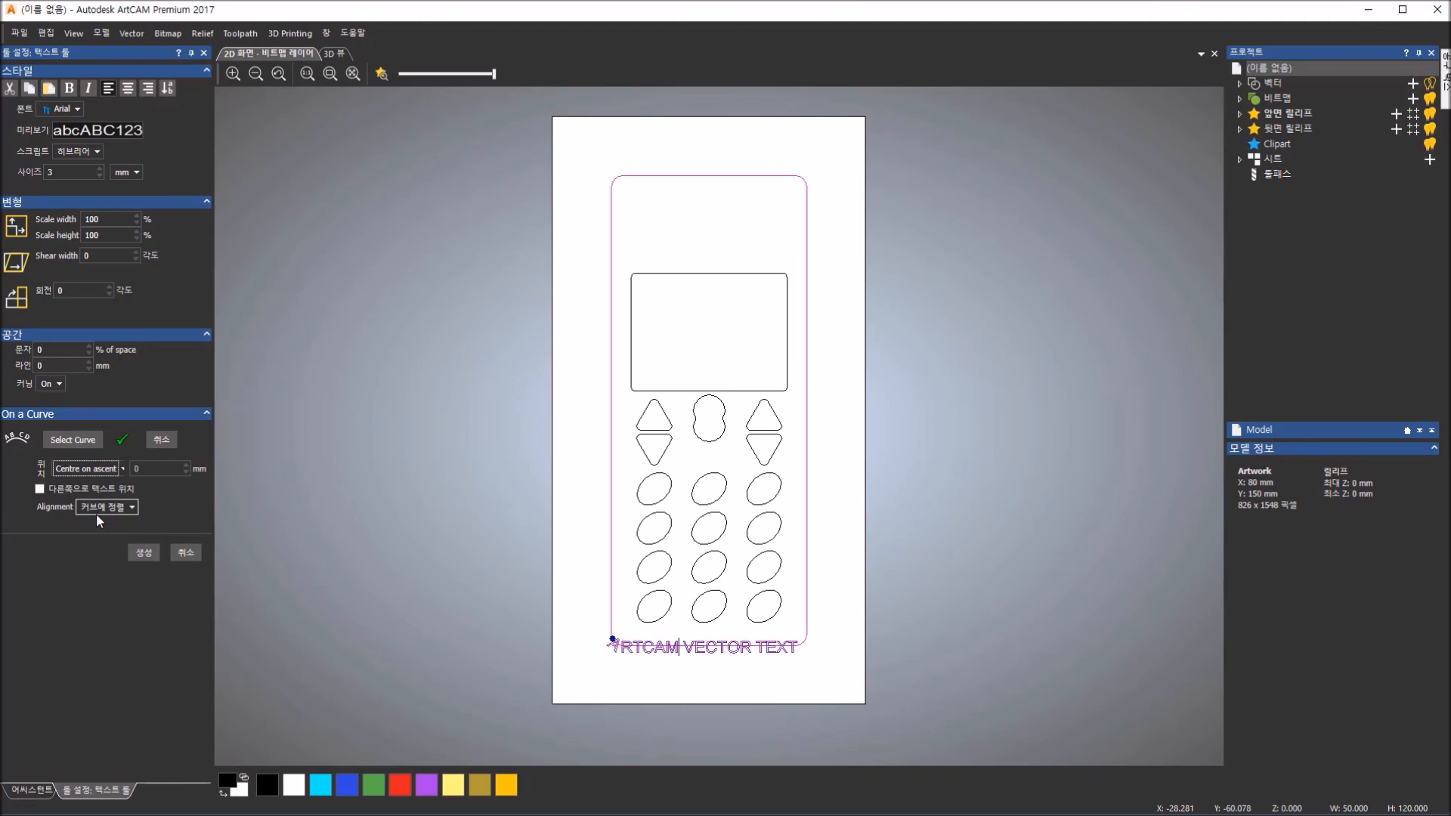
pyautogui.click(115, 472)
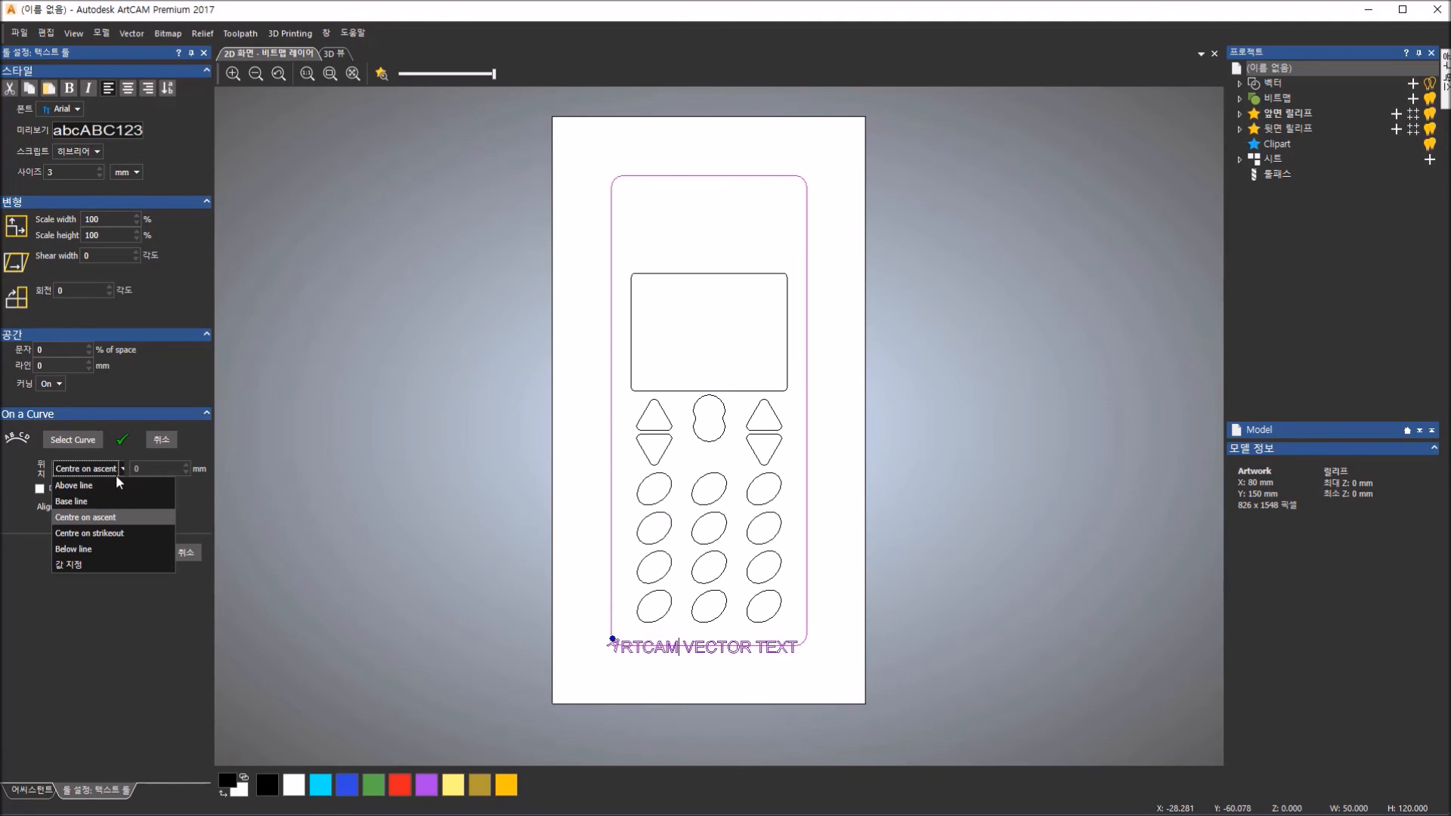
pyautogui.click(108, 545)
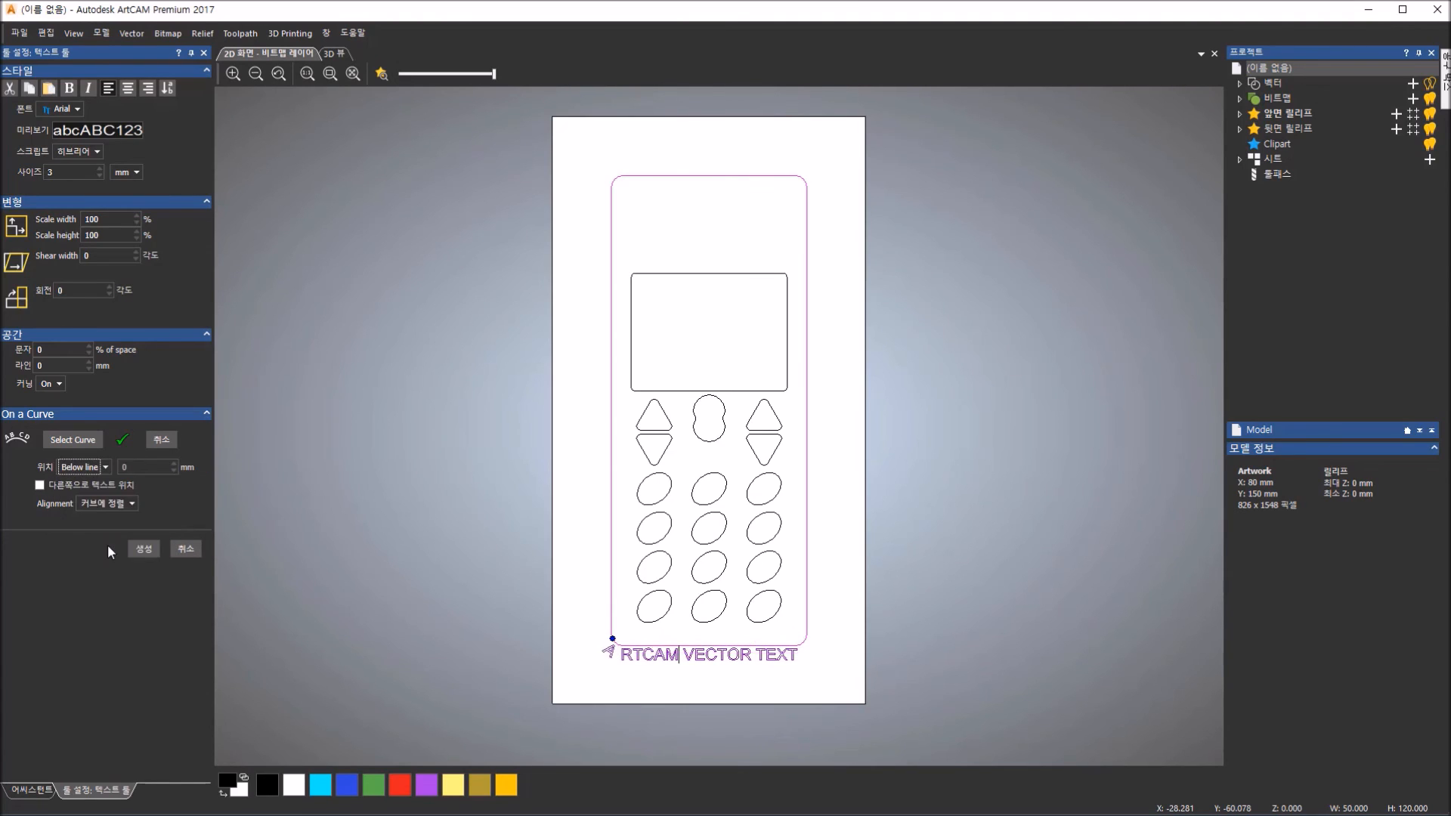
pyautogui.click(105, 467)
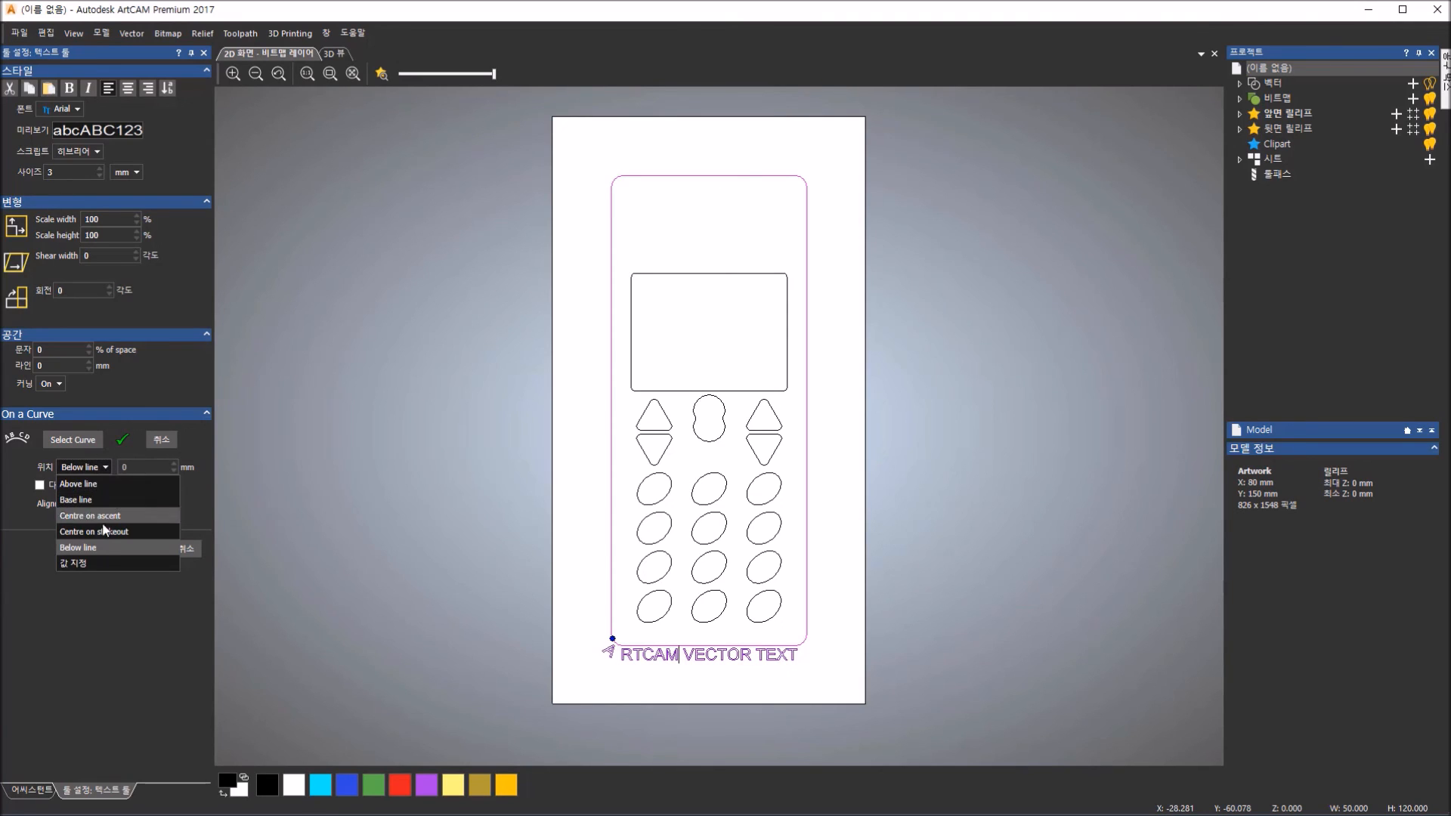
pyautogui.click(102, 532)
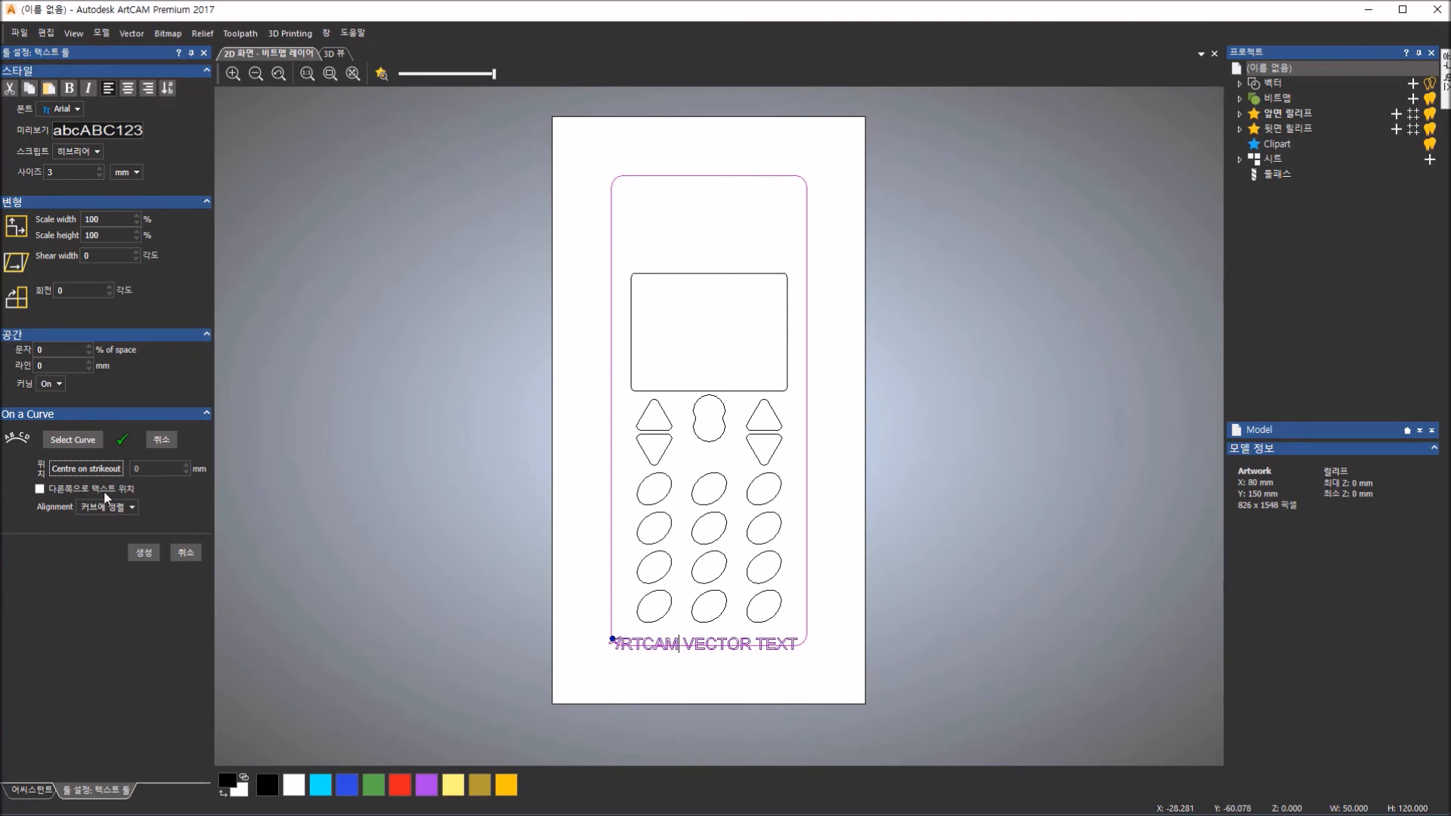
pyautogui.click(106, 469)
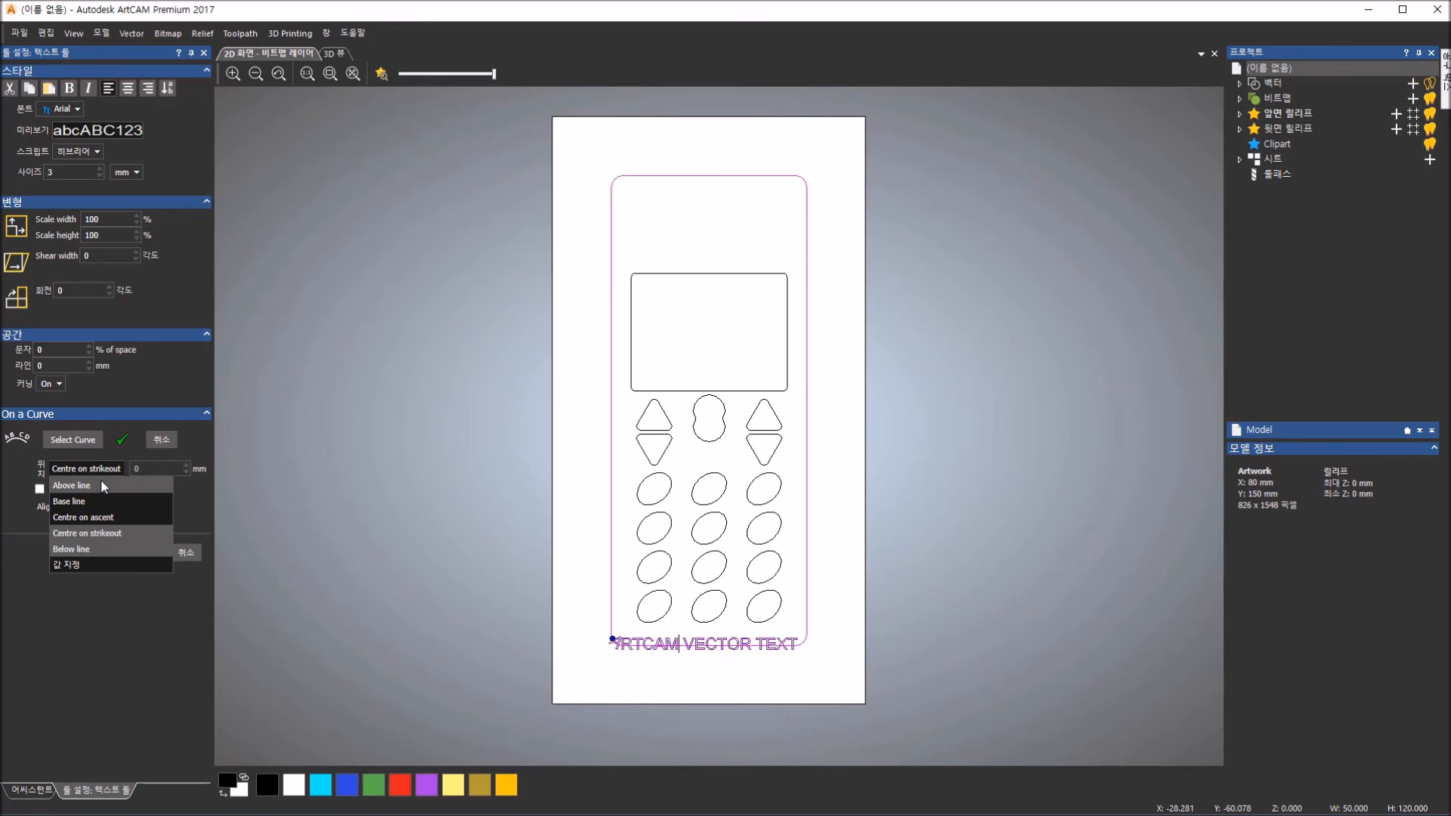
pyautogui.click(102, 479)
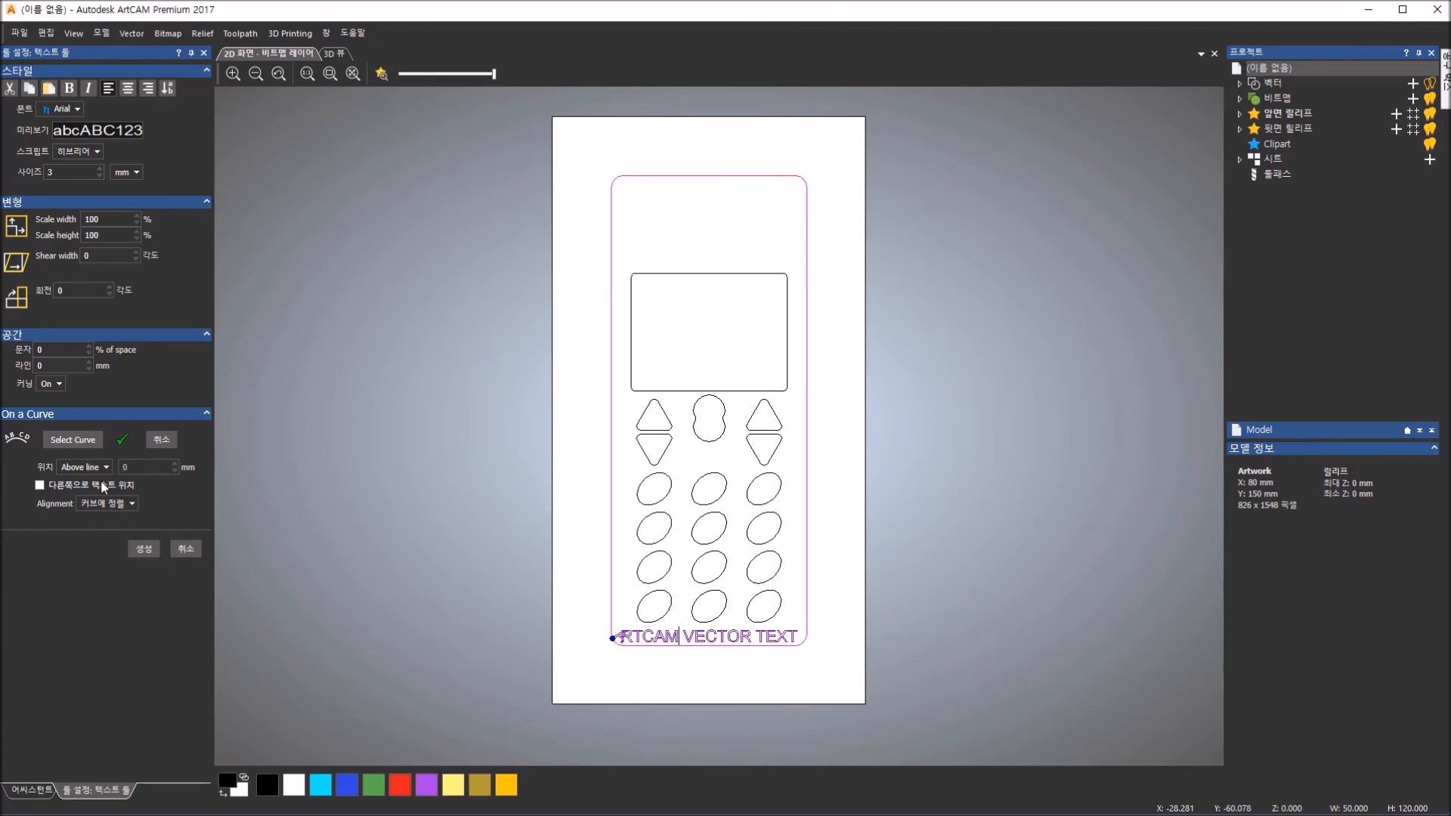
pyautogui.click(100, 485)
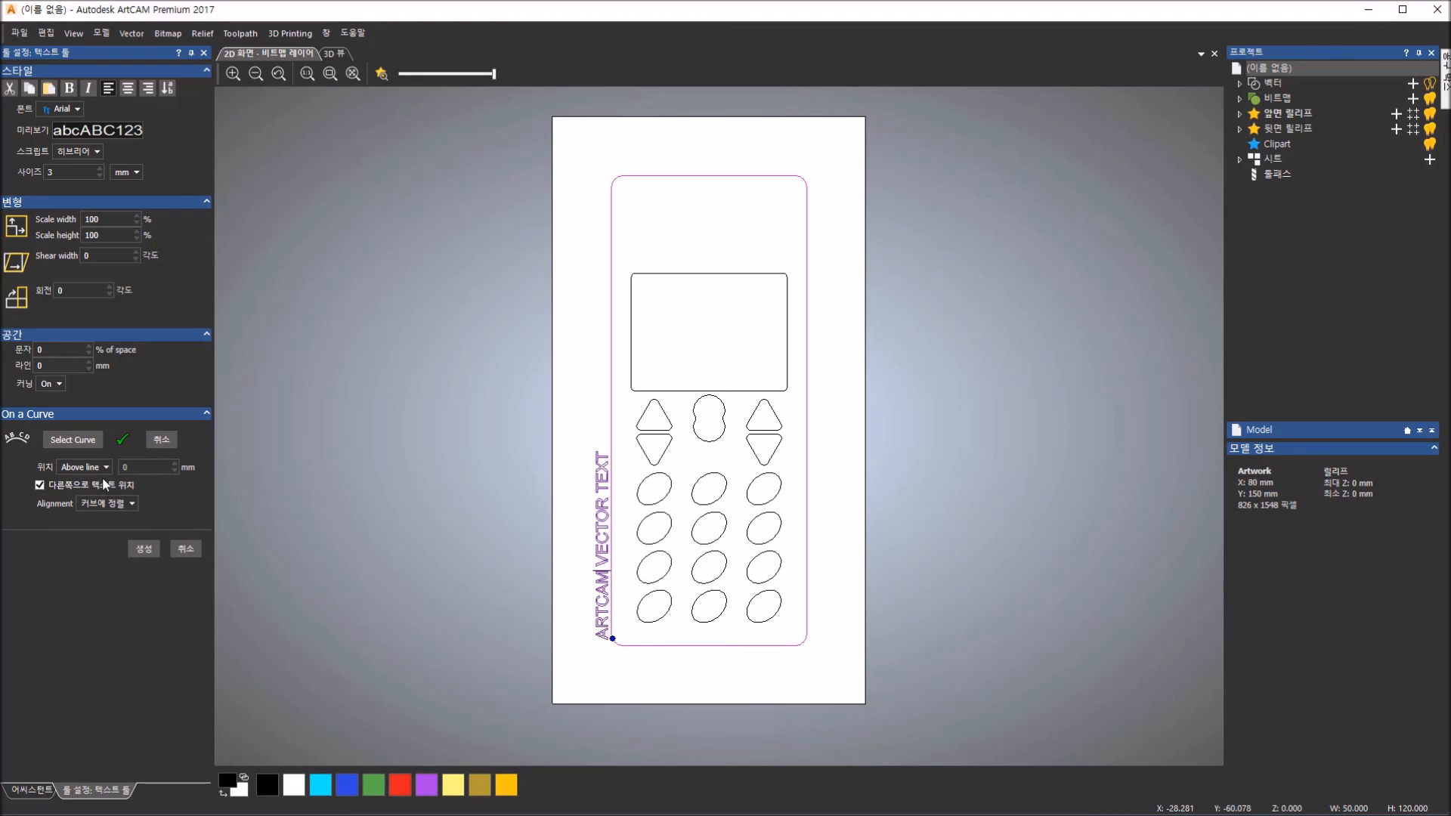
pyautogui.click(103, 487)
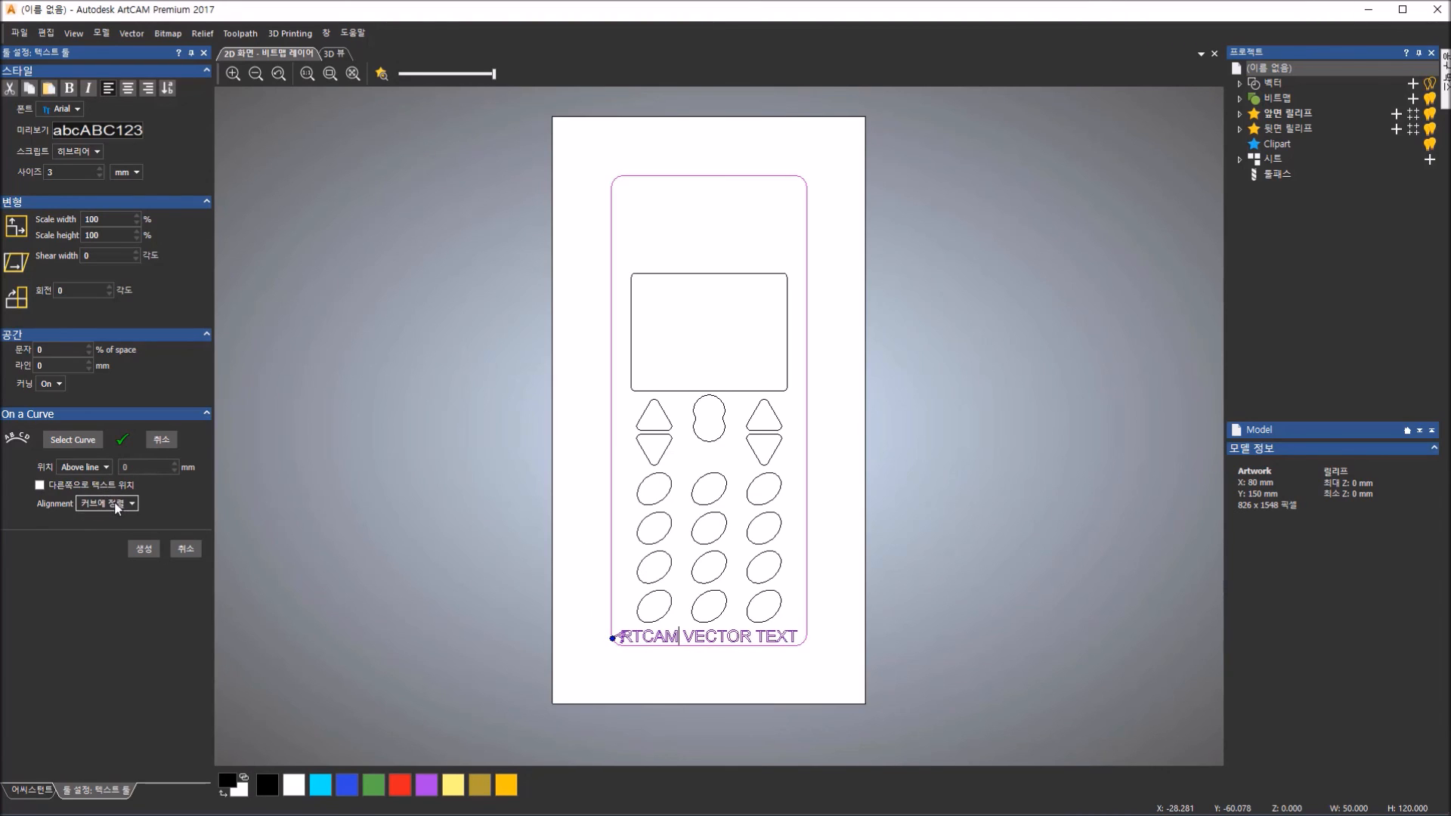
# - Move the text's start point up the outline's left edge while trying 수직 alignment, ending on 커브에 정렬
pyautogui.click(137, 502)
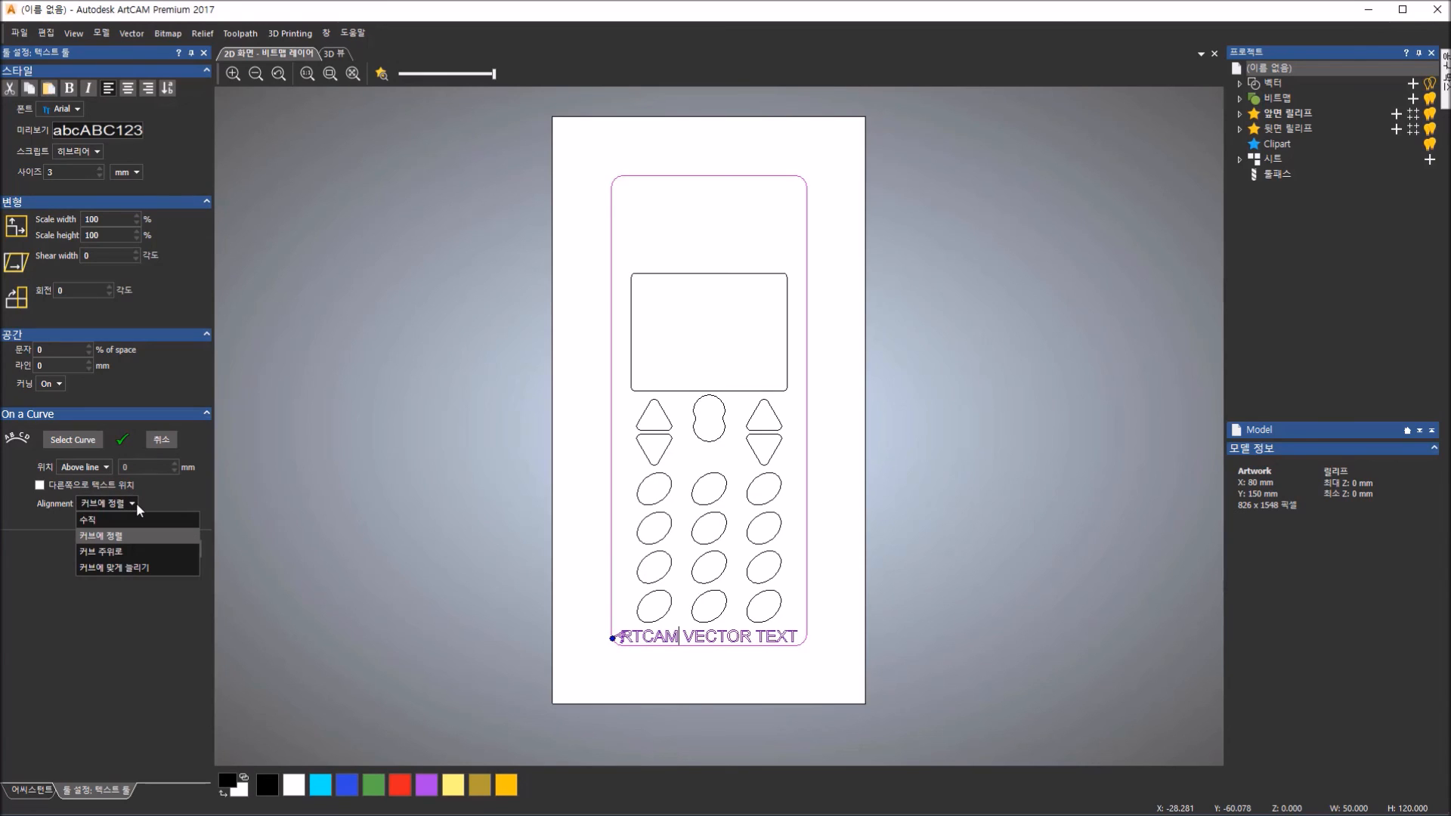
pyautogui.click(136, 517)
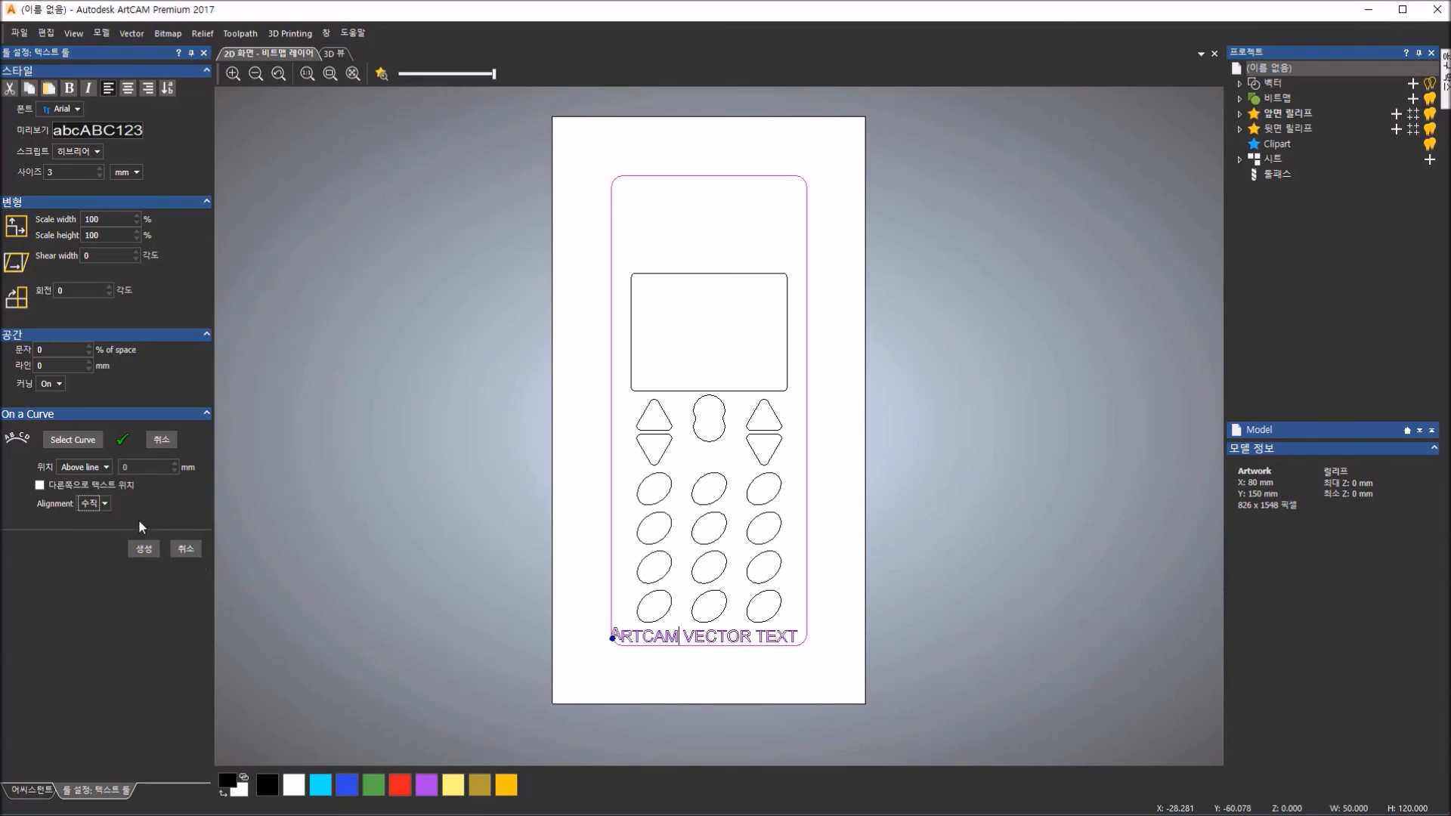
pyautogui.moveTo(609, 639); pyautogui.dragTo(593, 592)
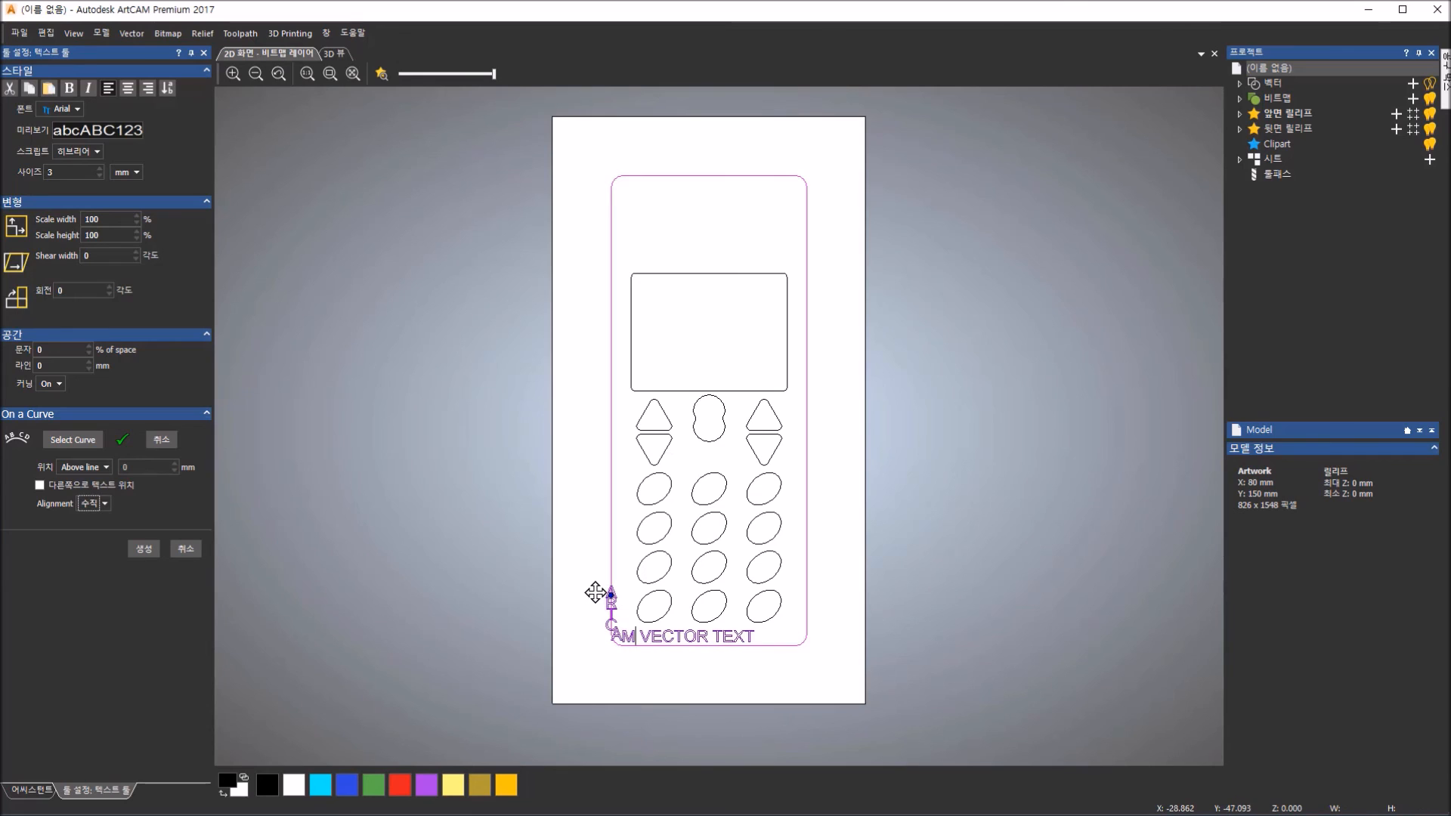
pyautogui.click(94, 502)
pyautogui.click(101, 537)
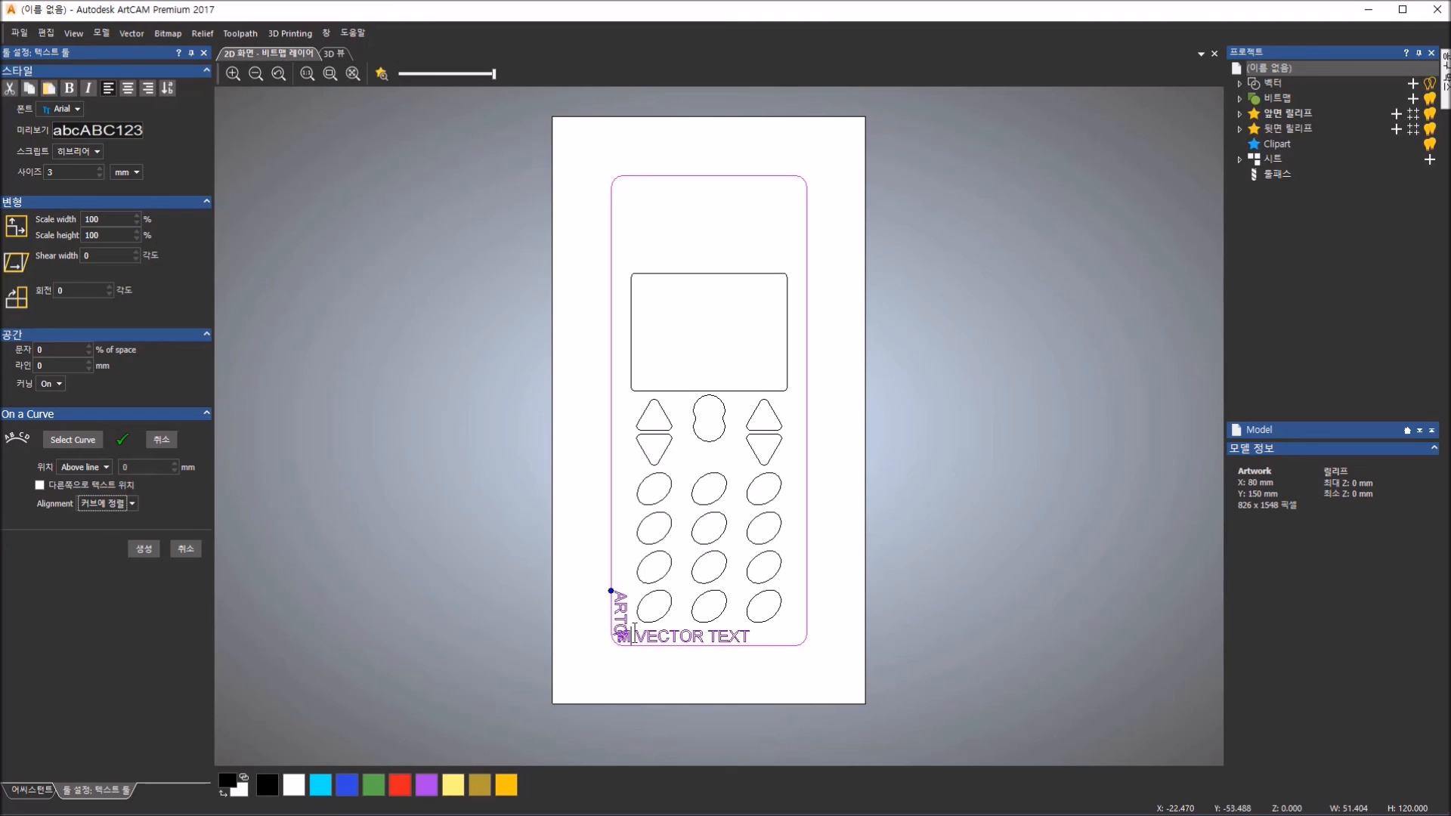
# - Compare the 커브 주위로 and 커브에 맞게 늘리기 alignments on the outline text, ending on 커브에 정렬
pyautogui.scroll(4, 639, 662)
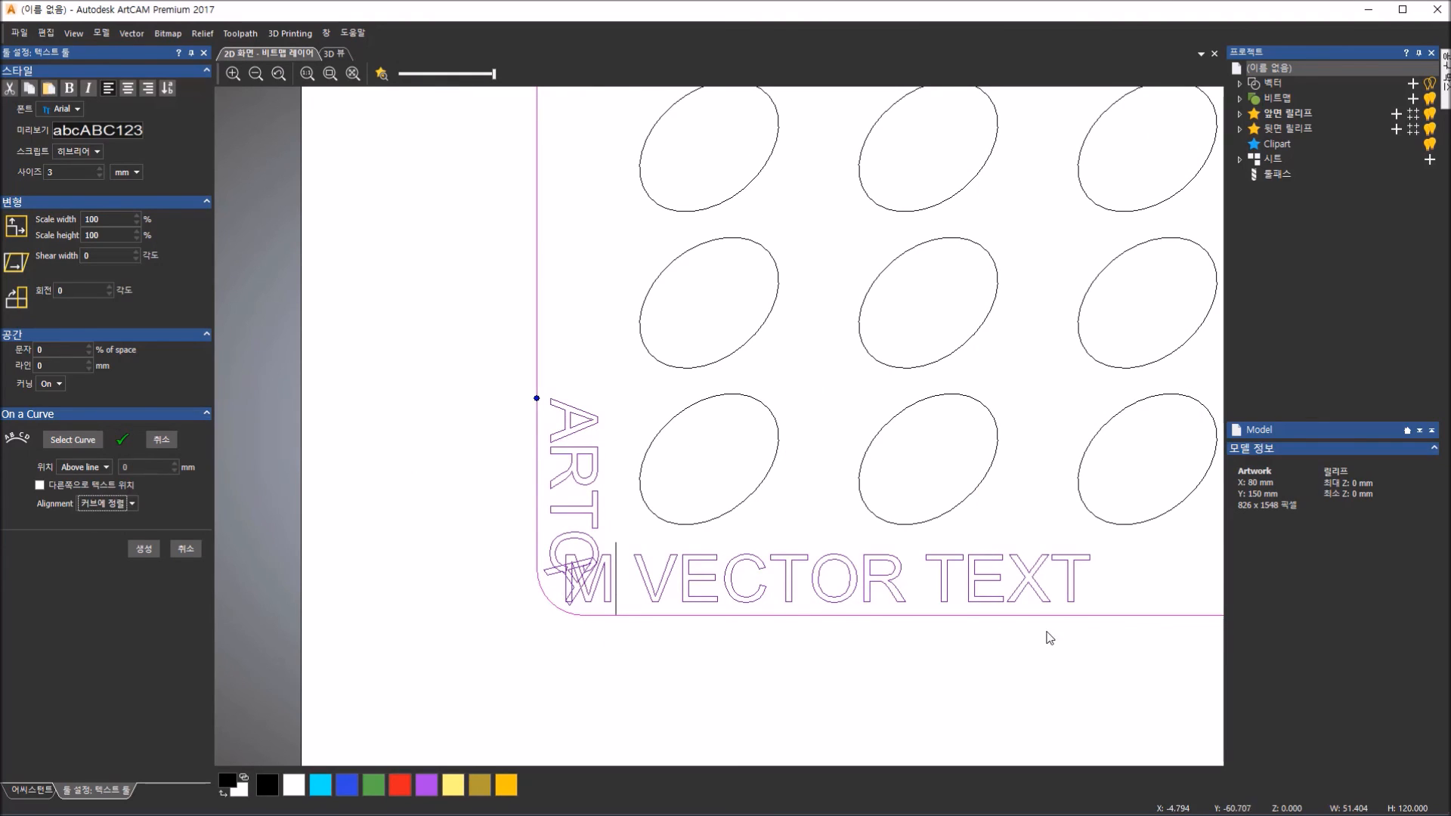
pyautogui.click(130, 503)
pyautogui.click(124, 549)
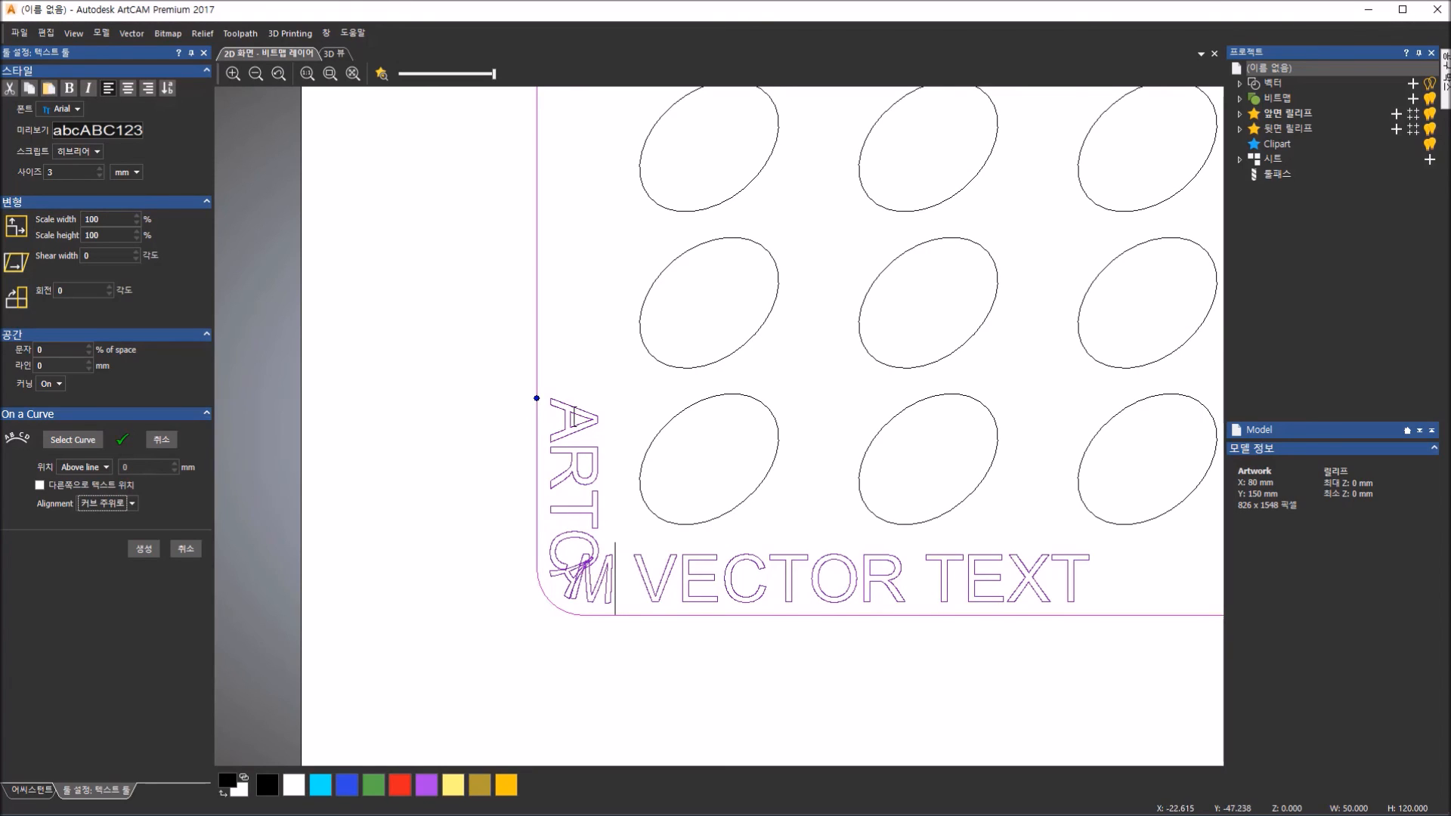
pyautogui.click(131, 504)
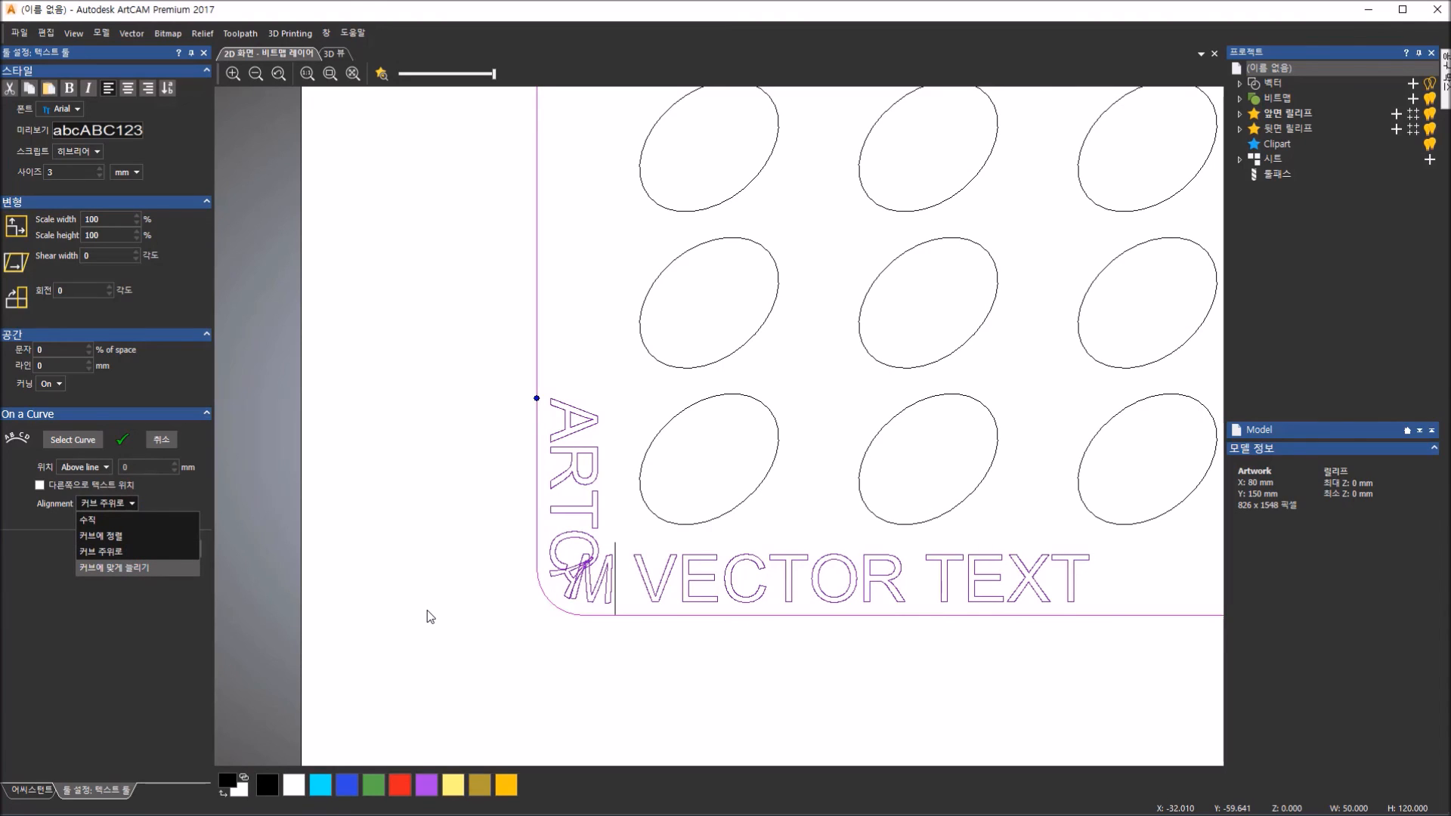
pyautogui.click(151, 567)
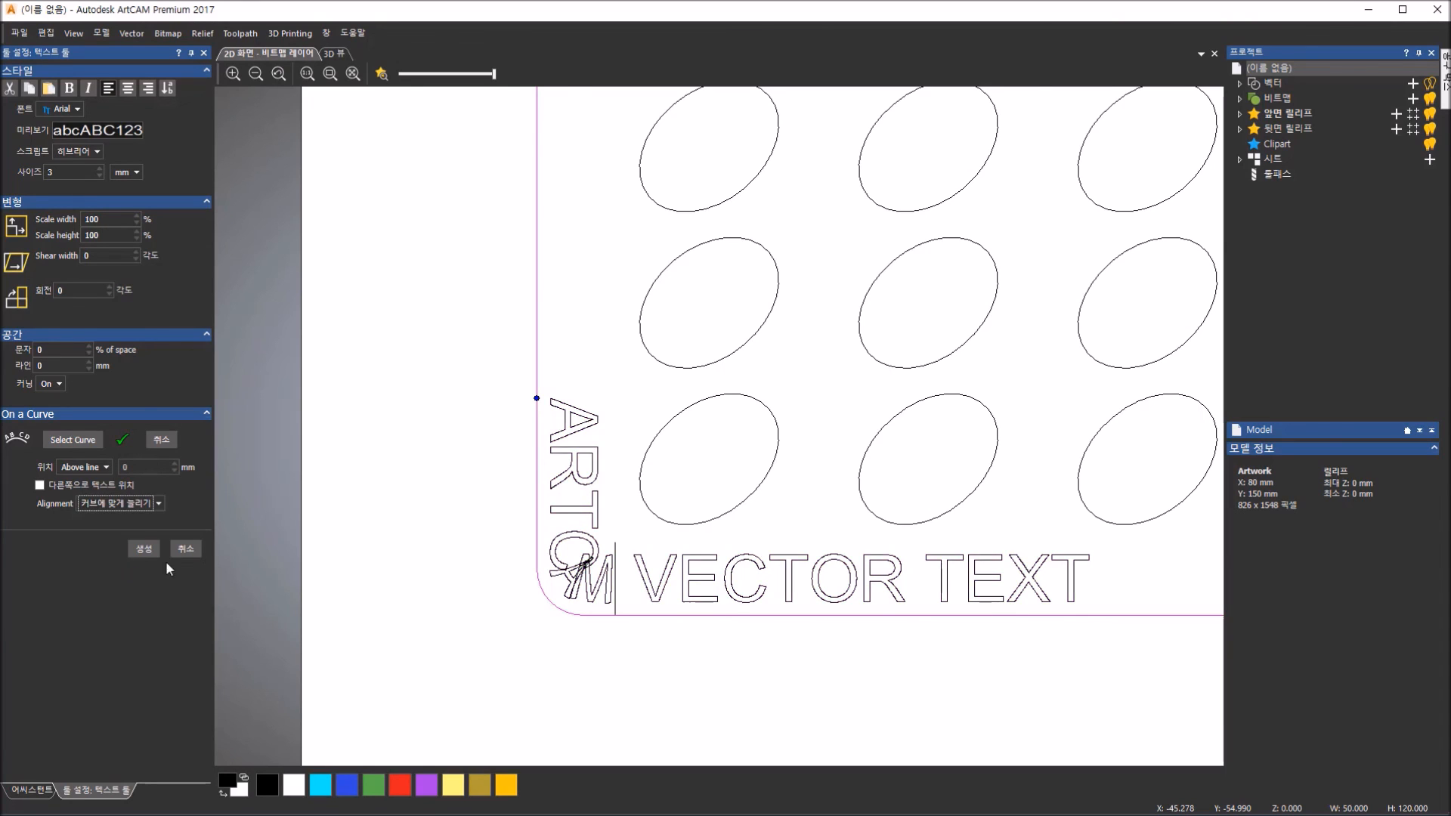
pyautogui.scroll(2, 448, 565)
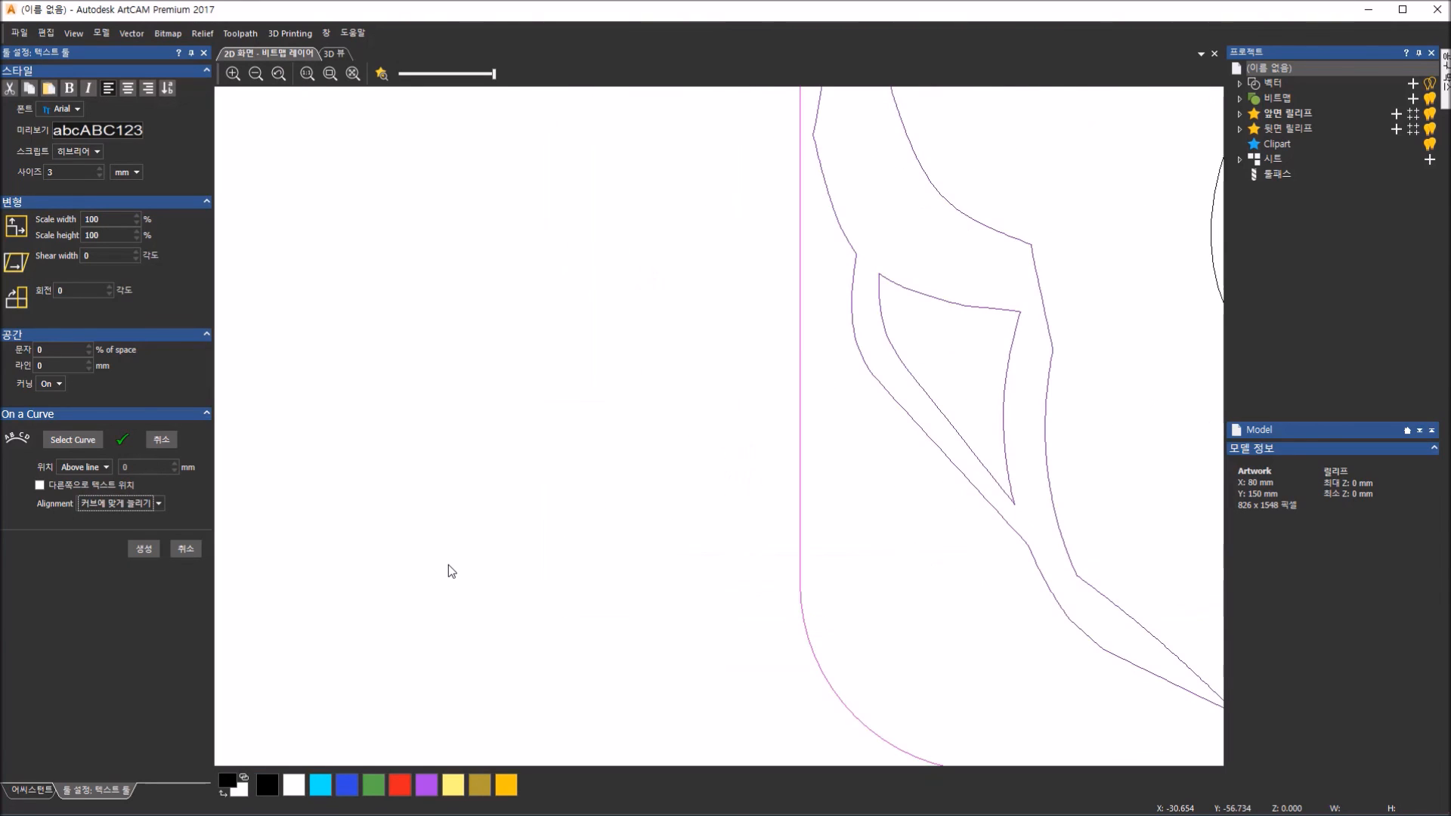
pyautogui.scroll(-3, 448, 564)
pyautogui.scroll(-3, 447, 564)
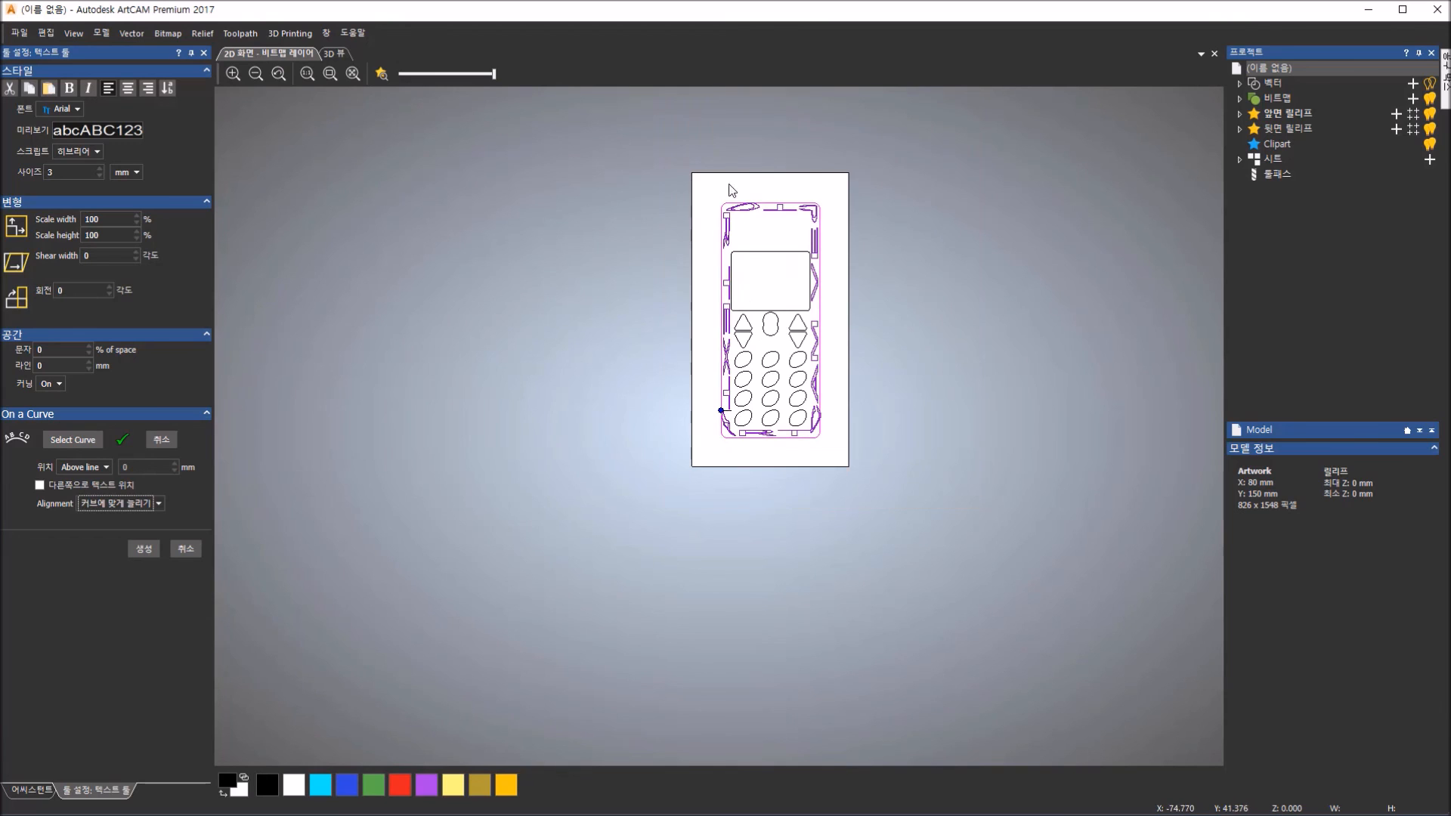
pyautogui.click(97, 503)
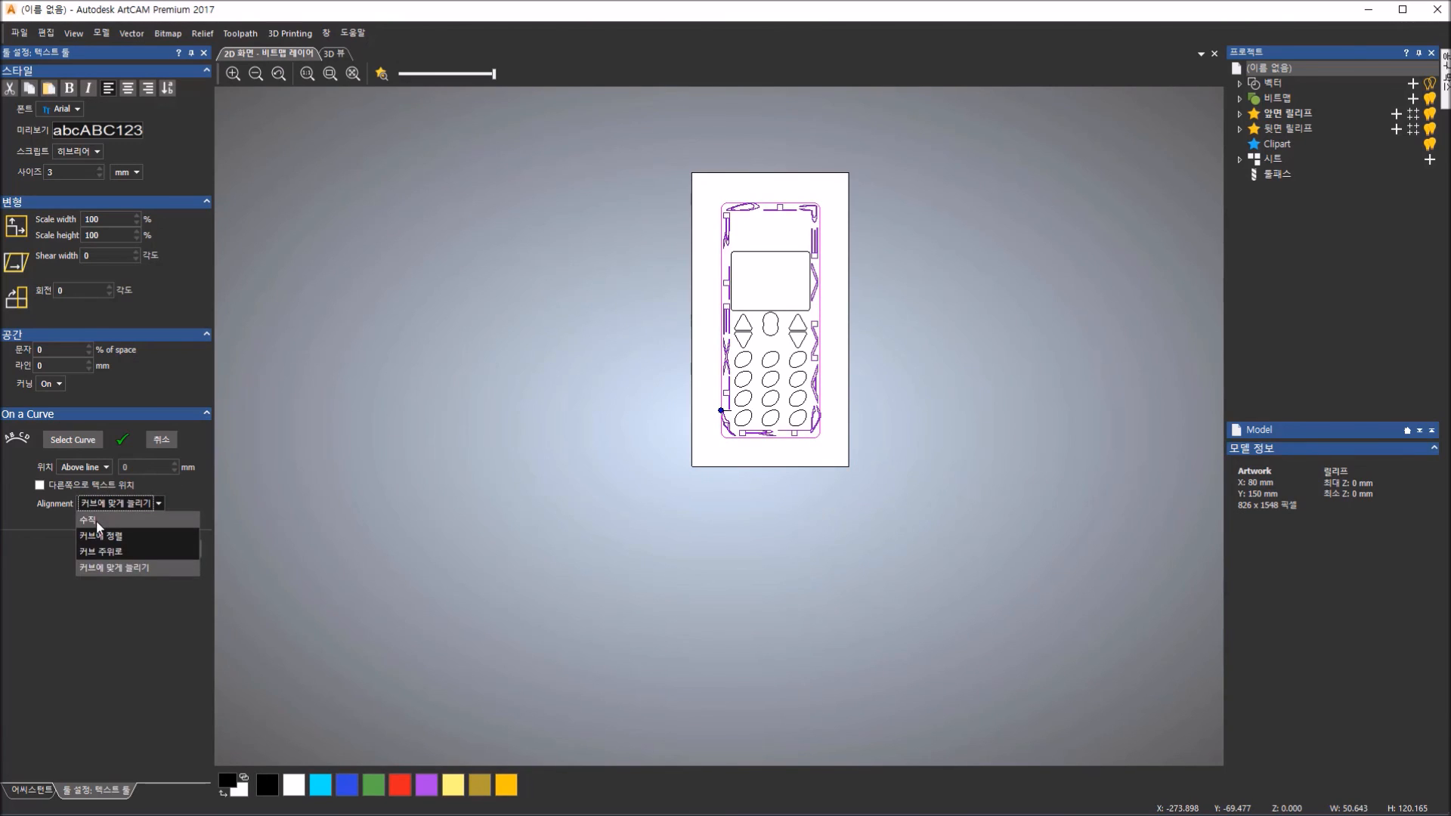
pyautogui.click(97, 536)
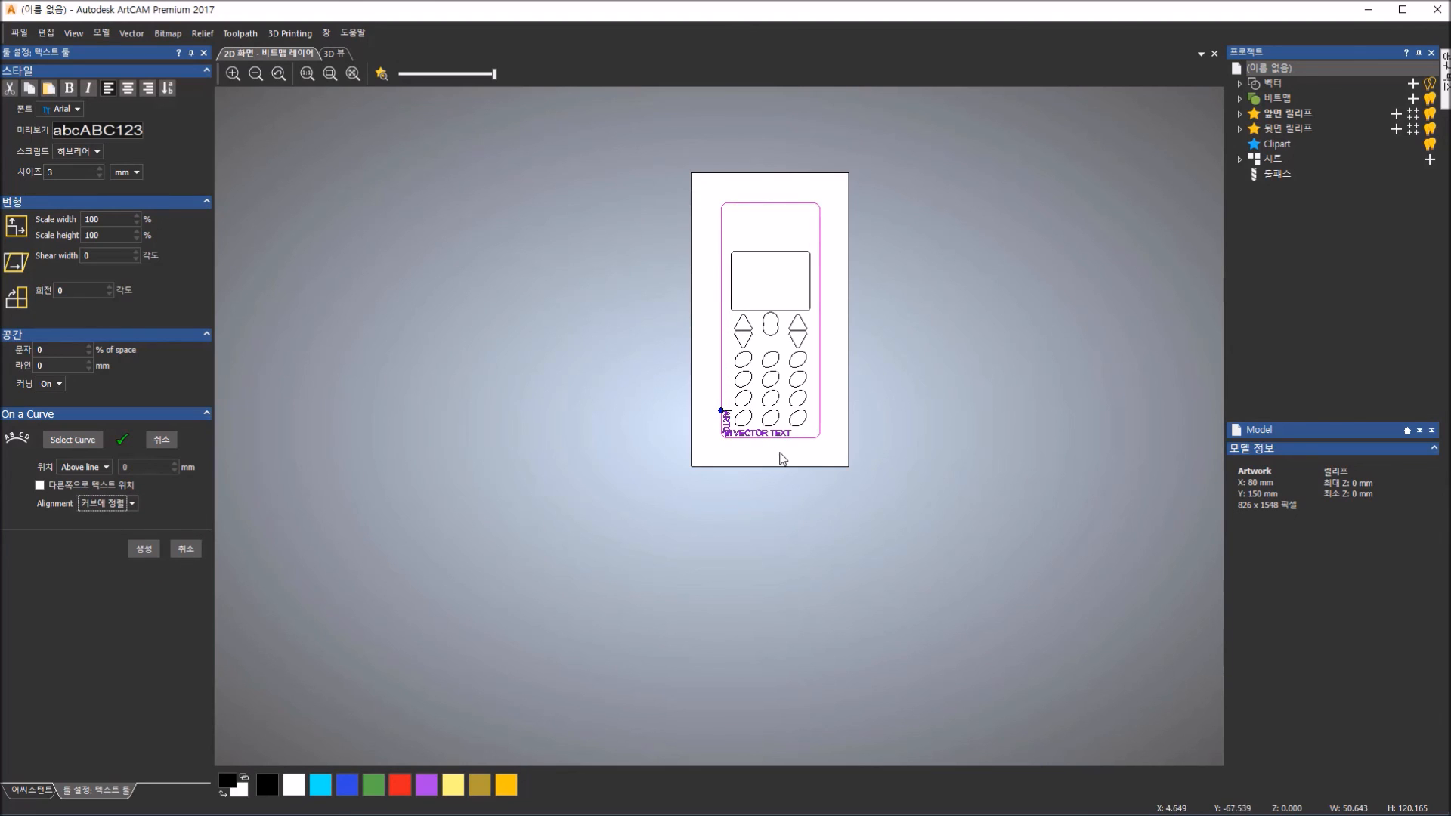
# - Set the character spacing of the space and the letter V before ECTOR to 2000% of space
pyautogui.scroll(-2, 781, 454)
pyautogui.scroll(5, 742, 444)
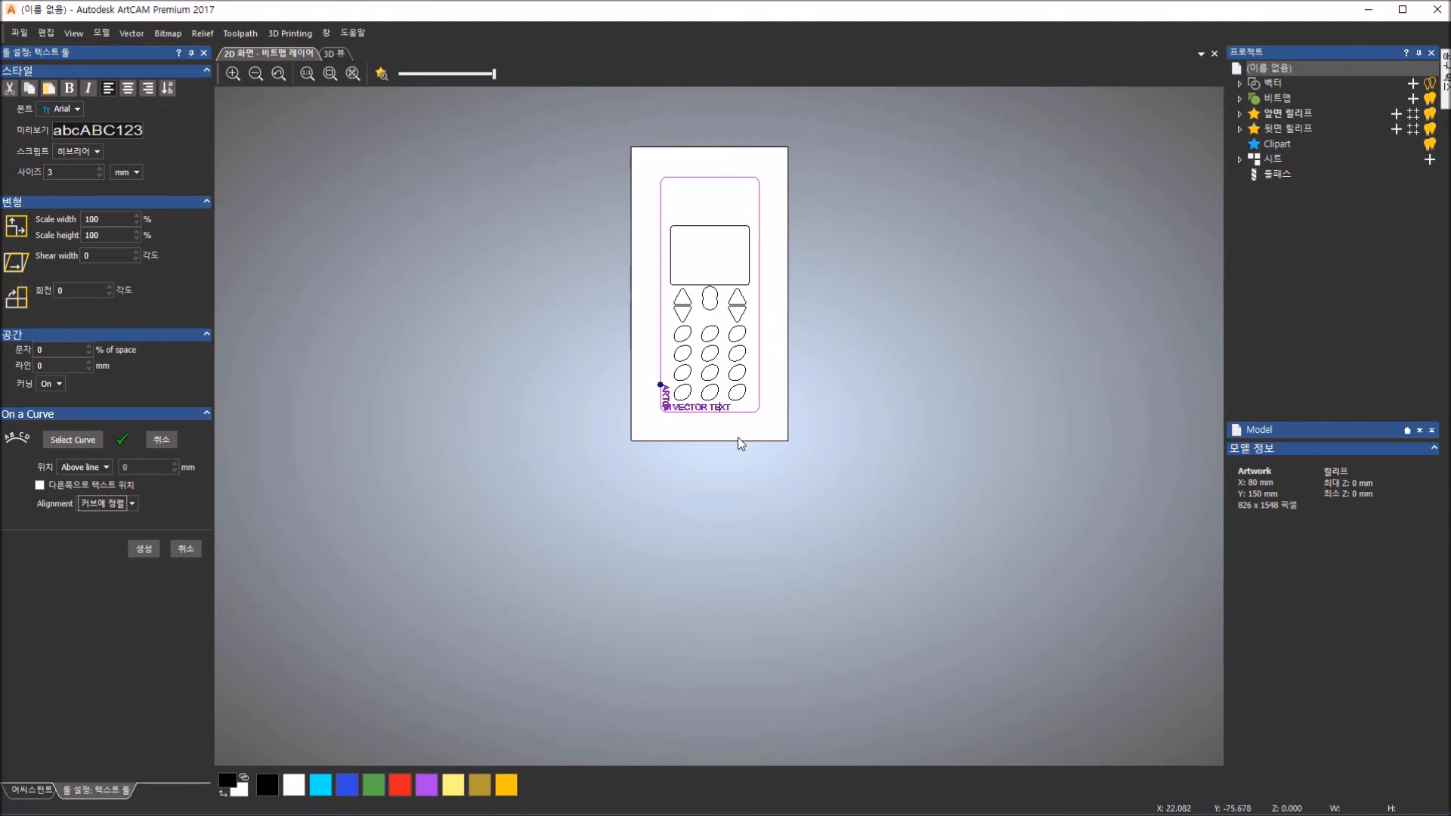
pyautogui.click(508, 321)
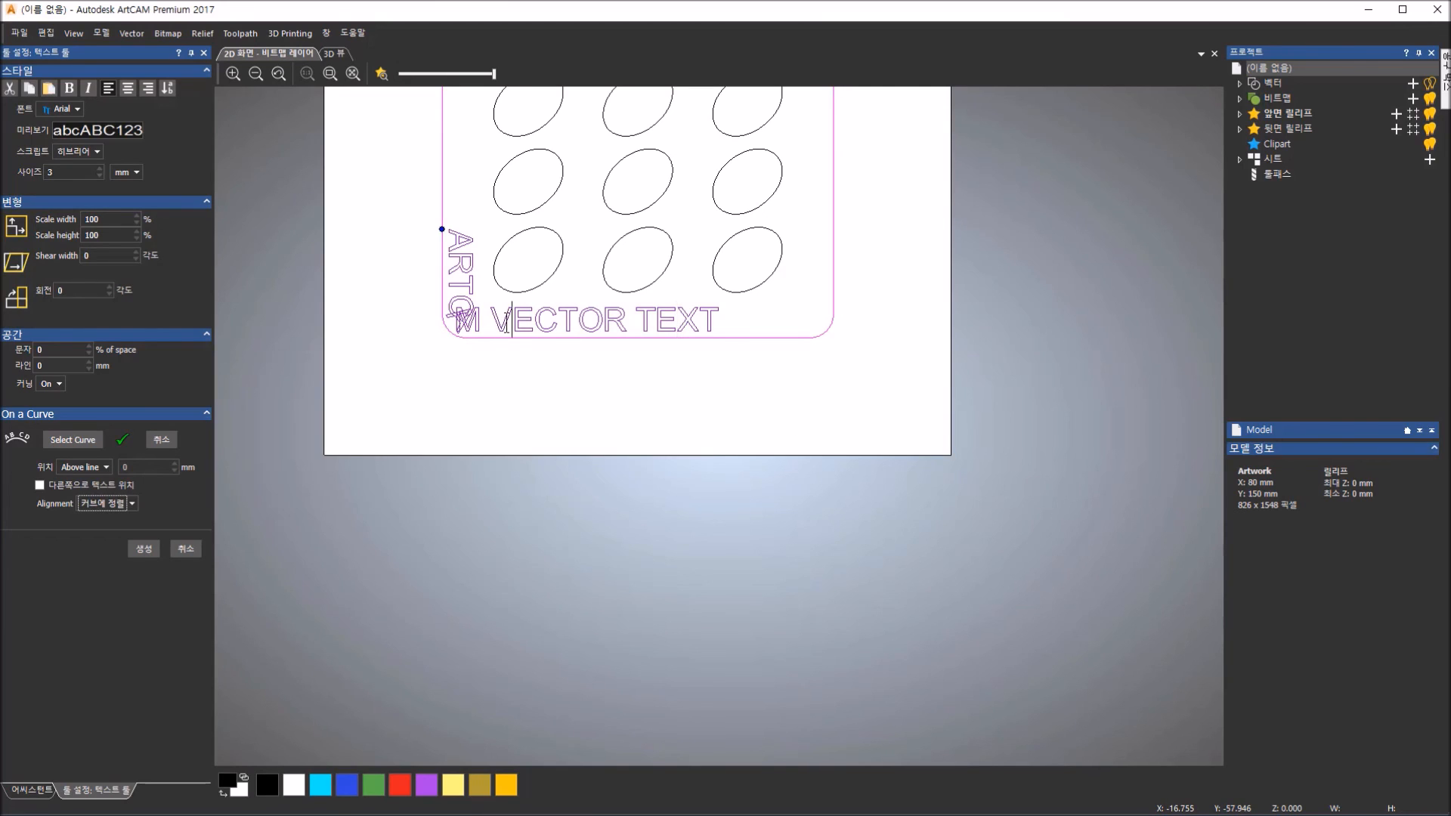
pyautogui.moveTo(485, 322); pyautogui.dragTo(482, 324)
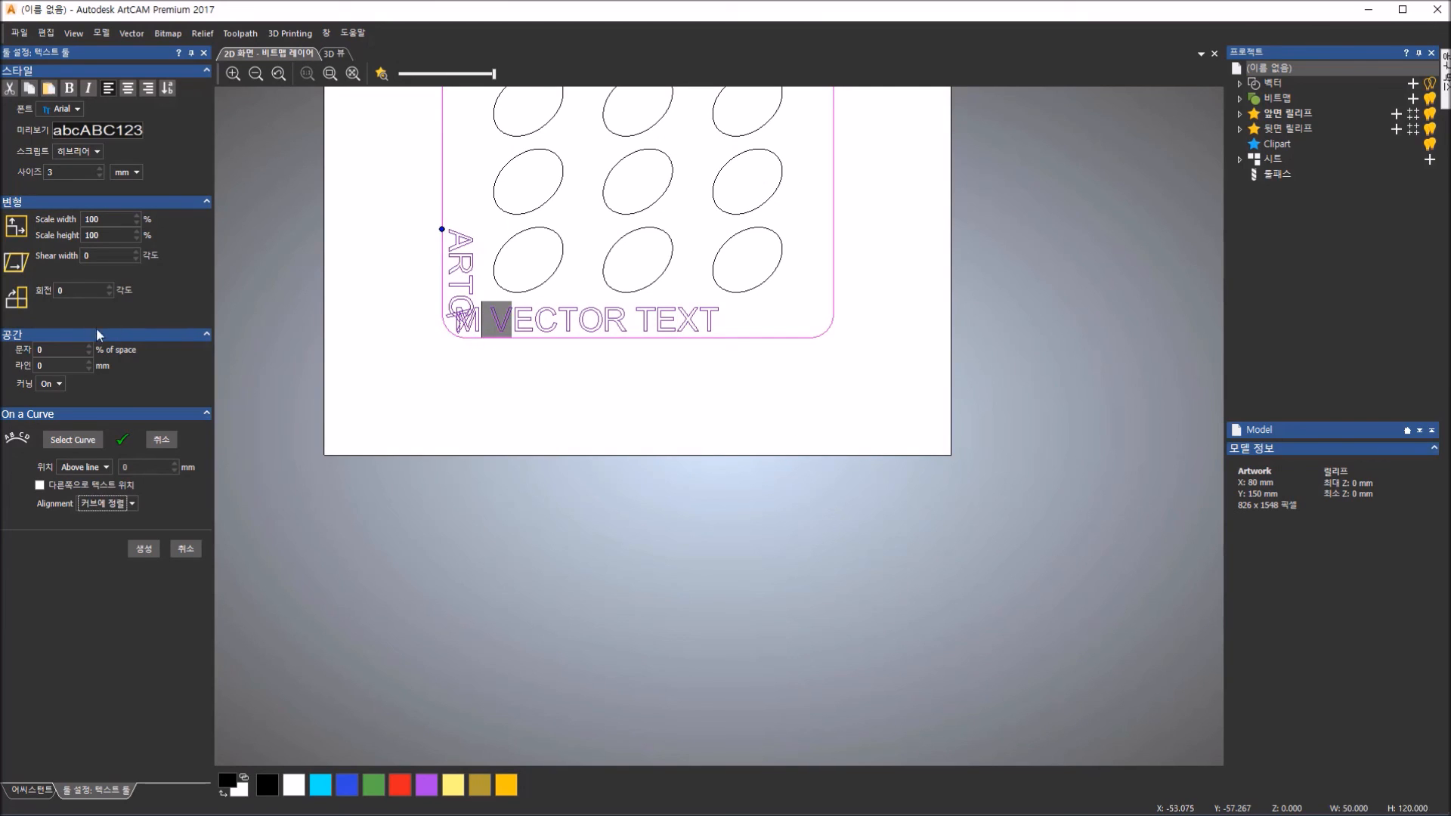
pyautogui.doubleClick(65, 350)
pyautogui.write('22')
pyautogui.press('BackSpace')
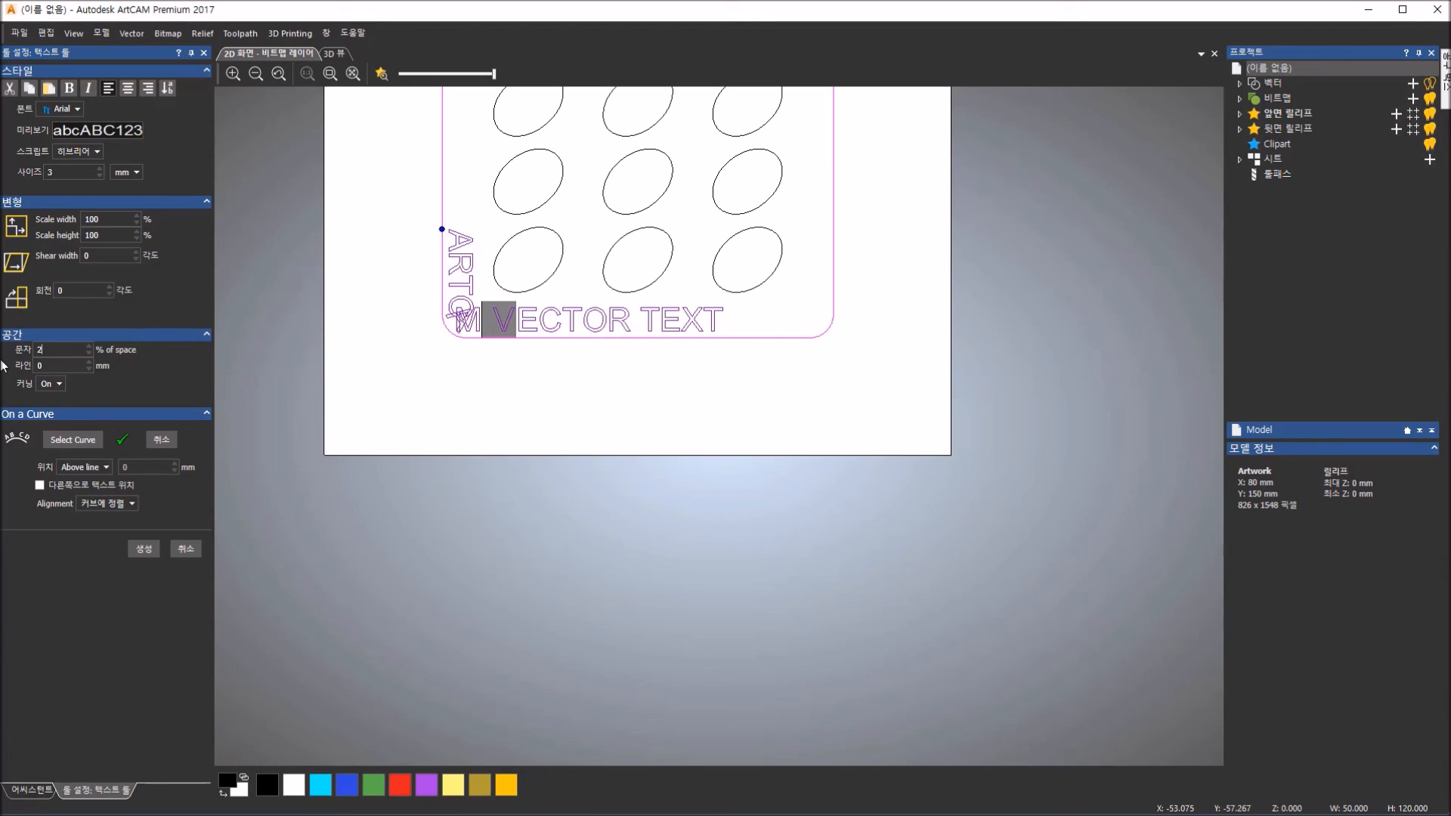
pyautogui.write('00')
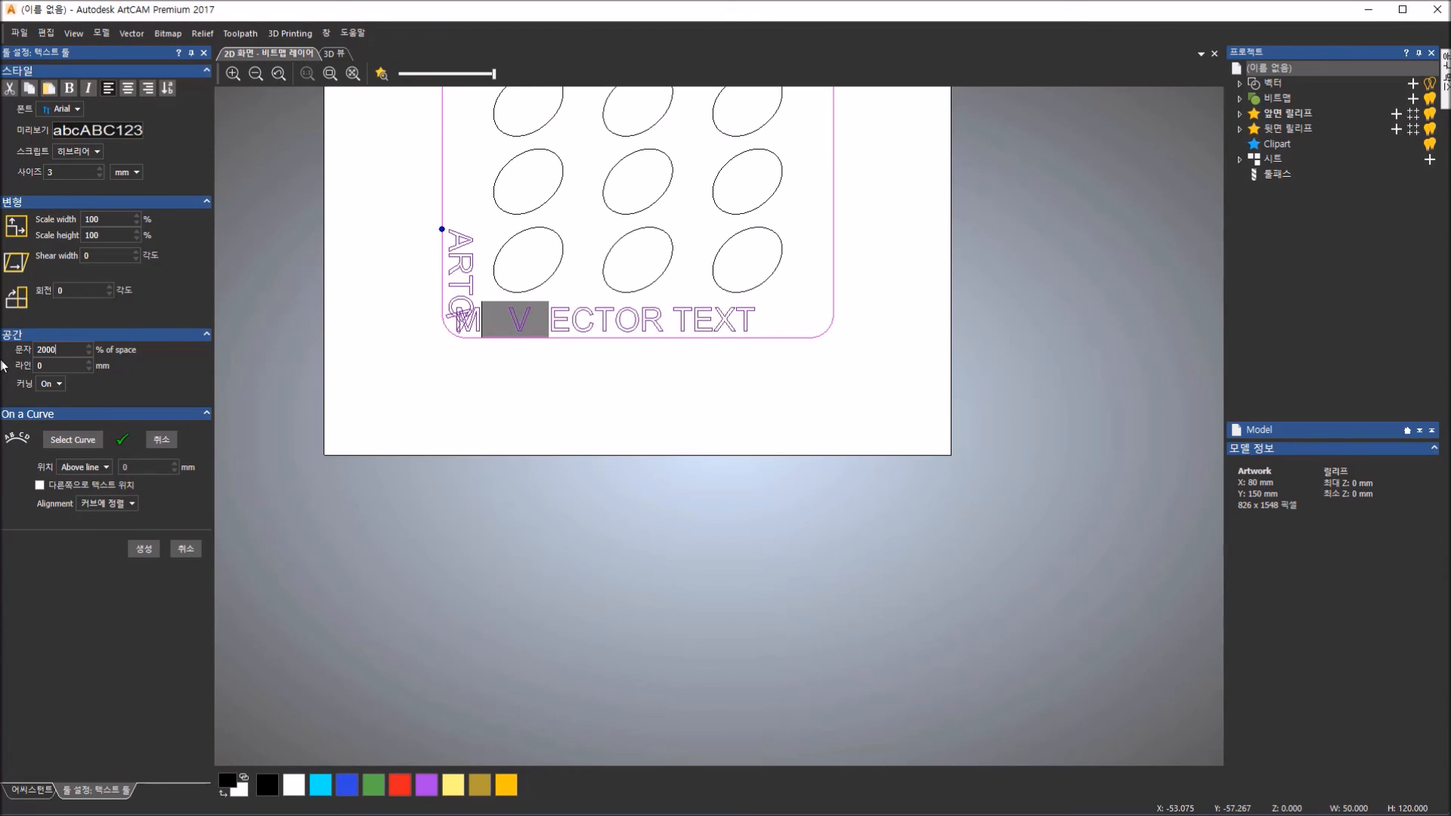
pyautogui.write('0')
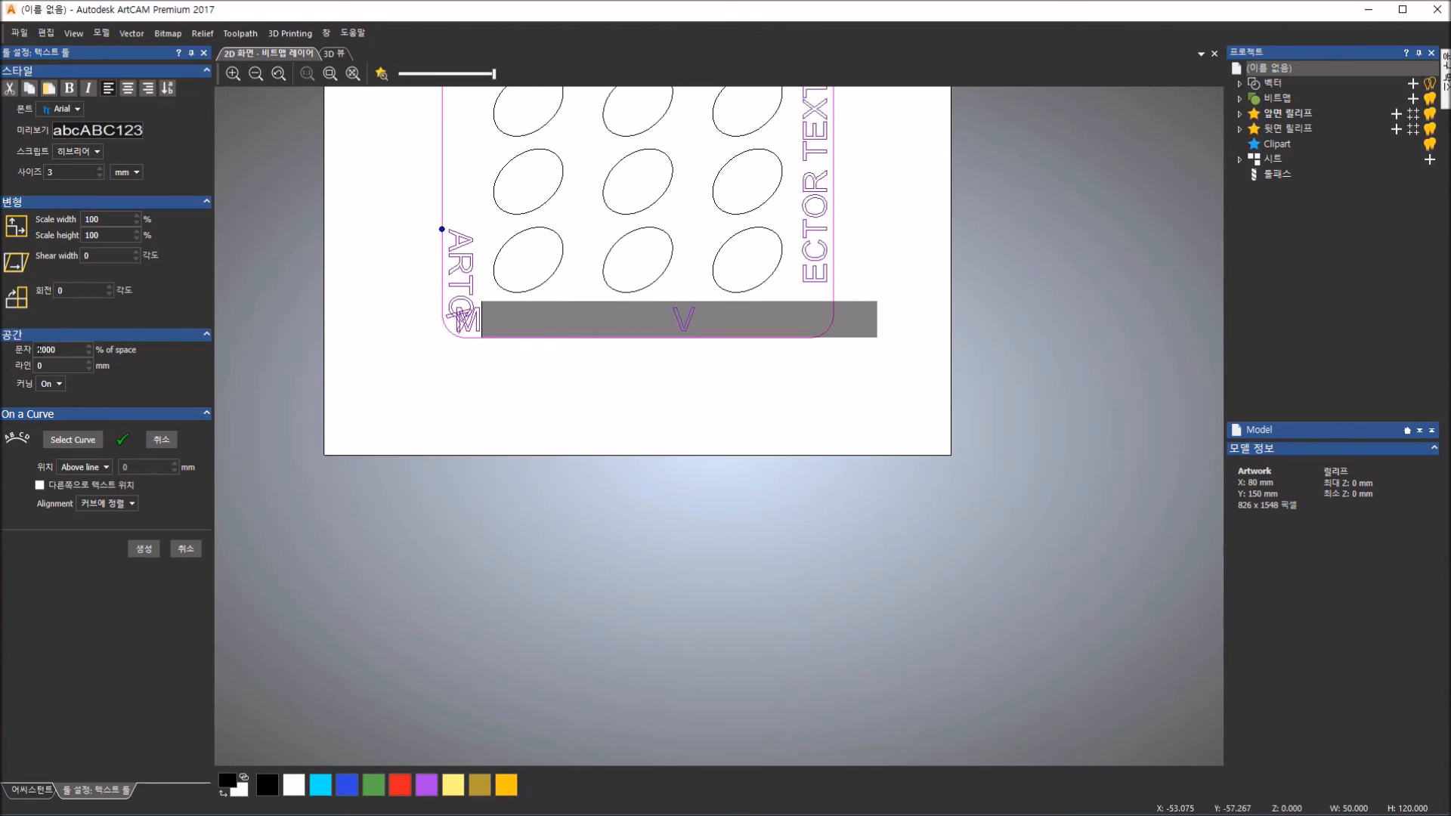
pyautogui.click(674, 355)
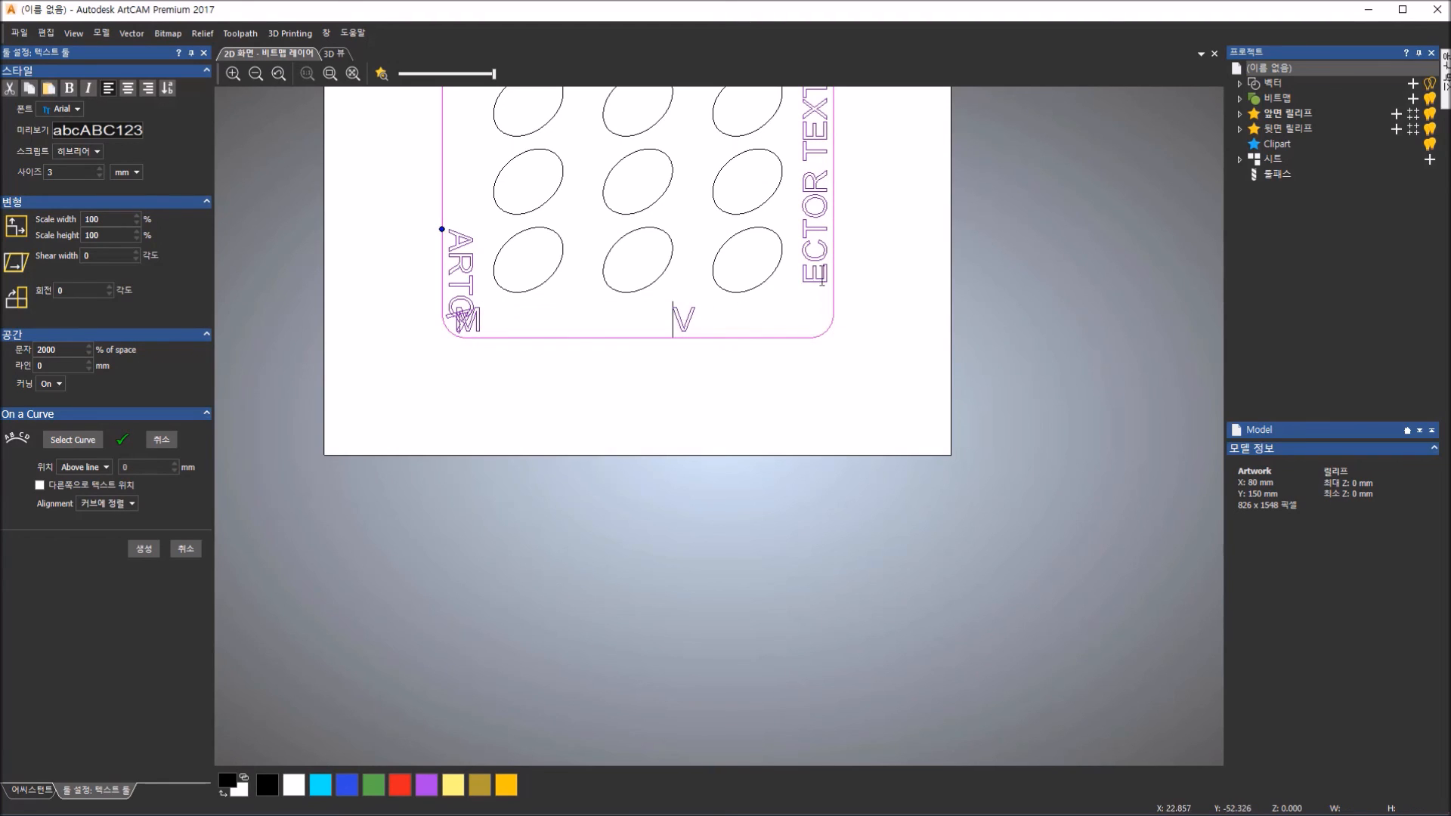
# - Reset the character spacing of the letters V and E in VECTOR to 0 and move the text's start point up the outline's left edge
pyautogui.moveTo(832, 270); pyautogui.dragTo(684, 324)
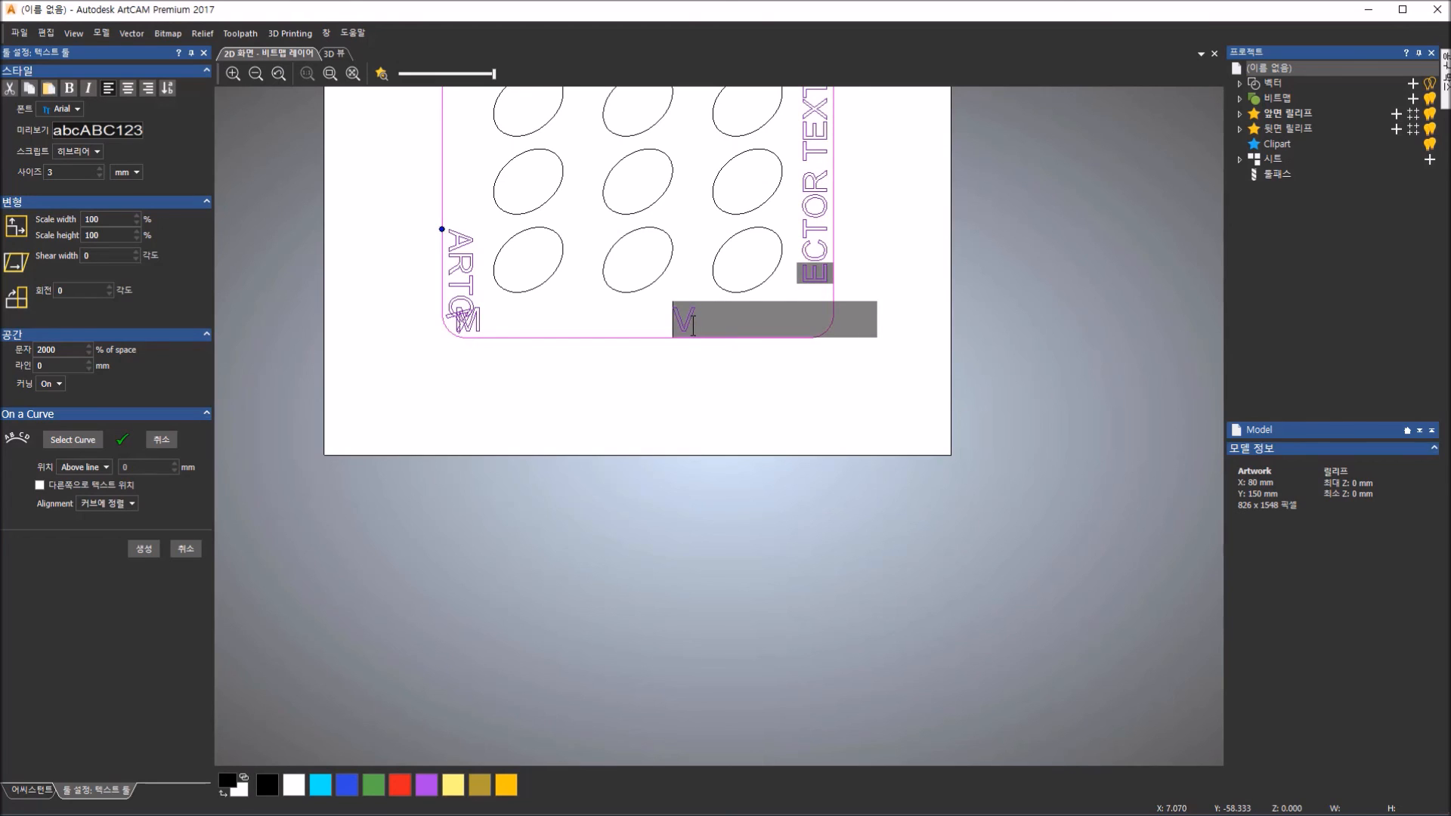
pyautogui.doubleClick(57, 349)
pyautogui.write('0')
pyautogui.press('Tab')
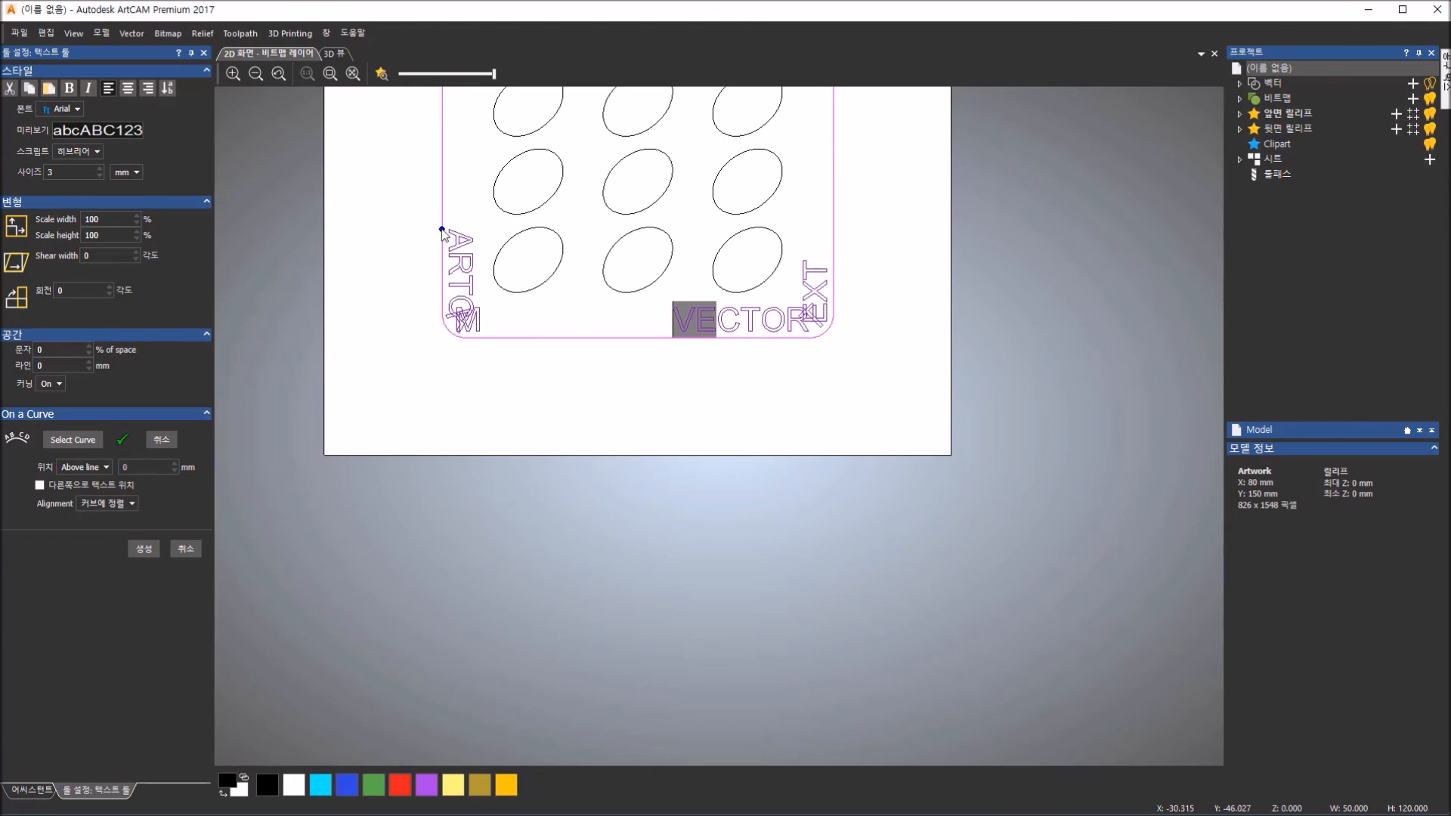
pyautogui.moveTo(441, 229); pyautogui.dragTo(446, 95)
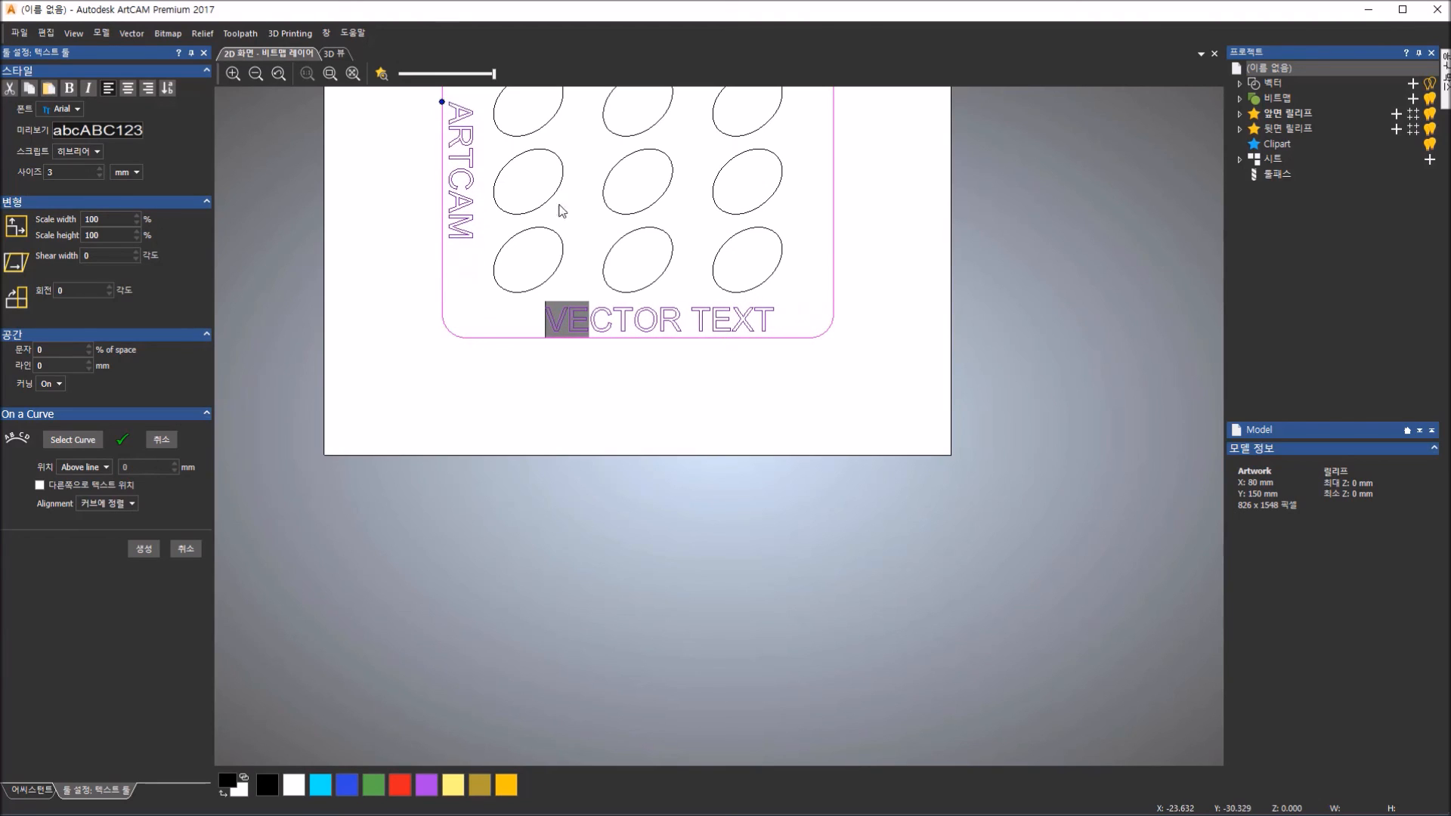
# - Set the character spacing of the space between VECTOR and TEXT to 2000% of space
pyautogui.click(693, 324)
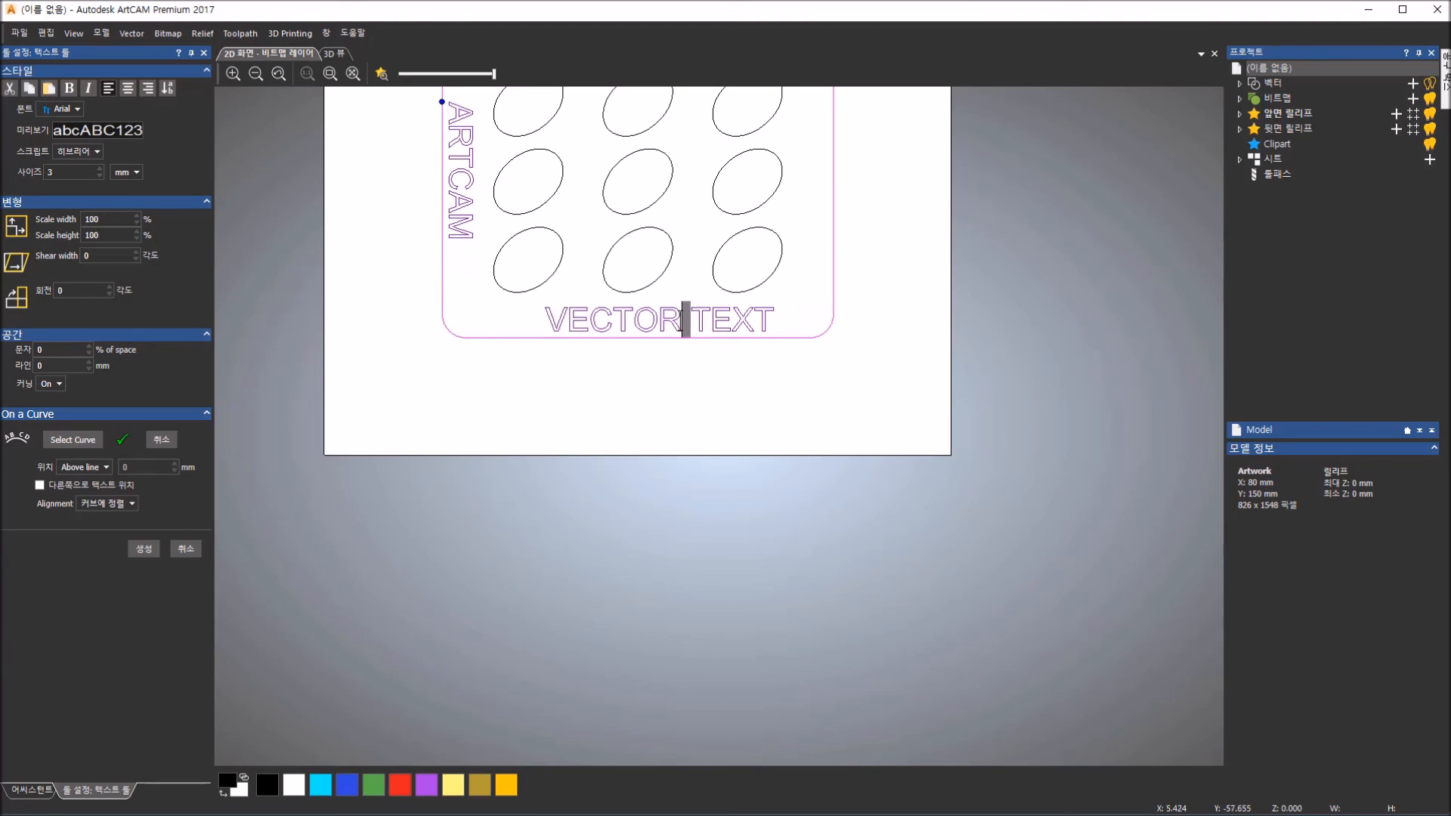
pyautogui.doubleClick(62, 351)
pyautogui.write('2000')
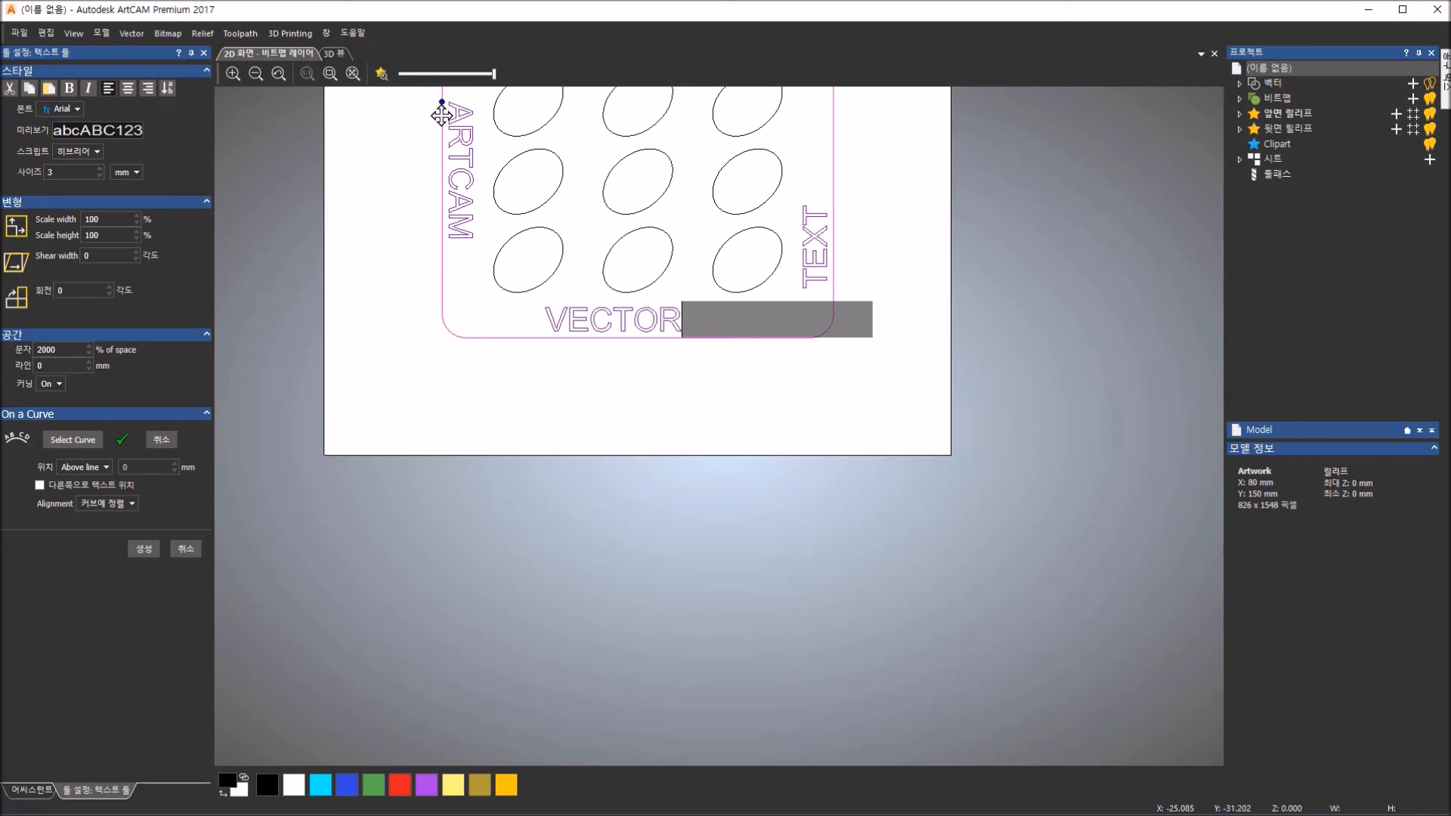
# - Try several start points for the text along the outline's left edge and discard the unfinished text
pyautogui.moveTo(442, 106); pyautogui.dragTo(442, 116)
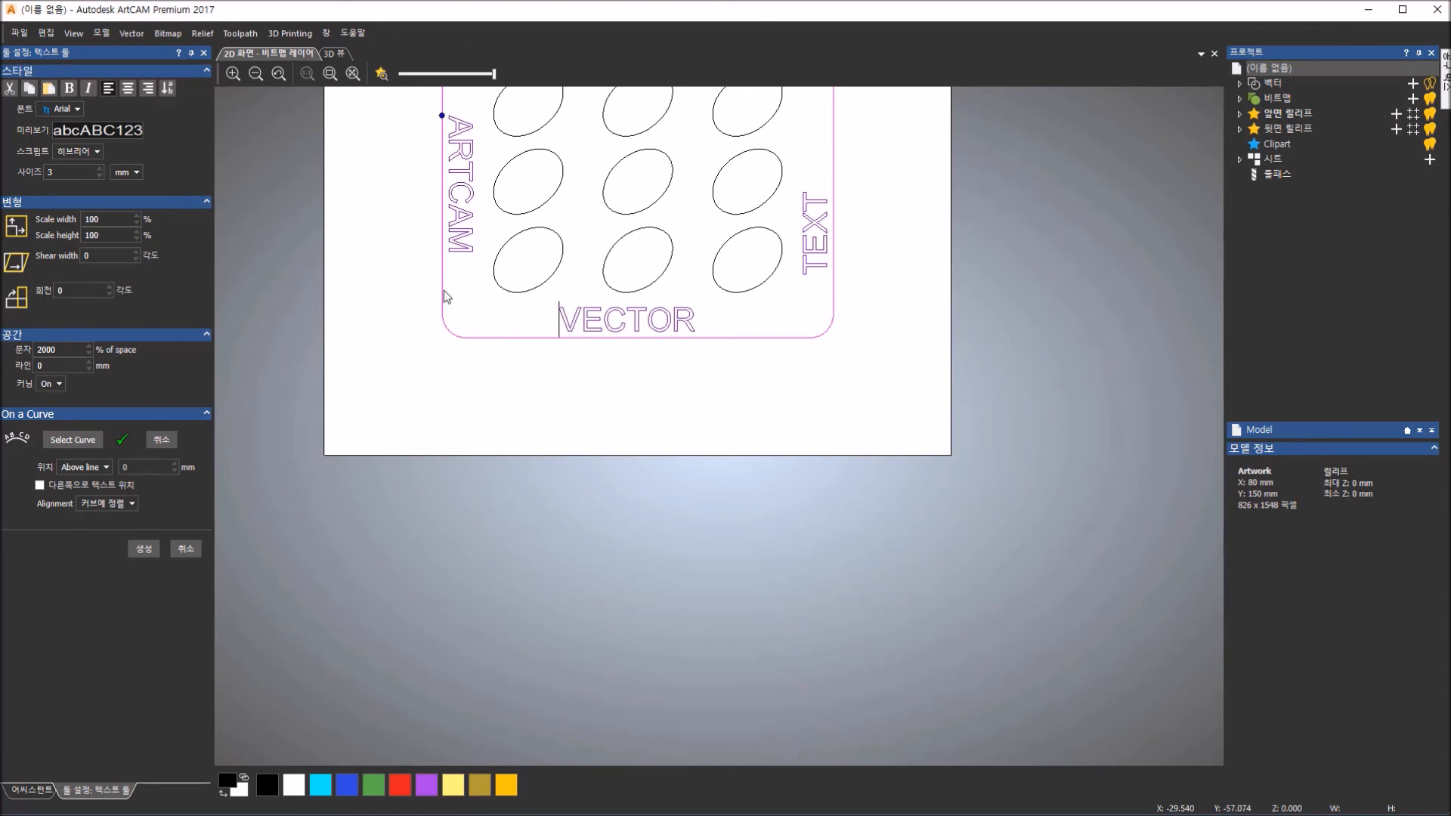
pyautogui.scroll(1, 486, 247)
pyautogui.scroll(-1, 486, 250)
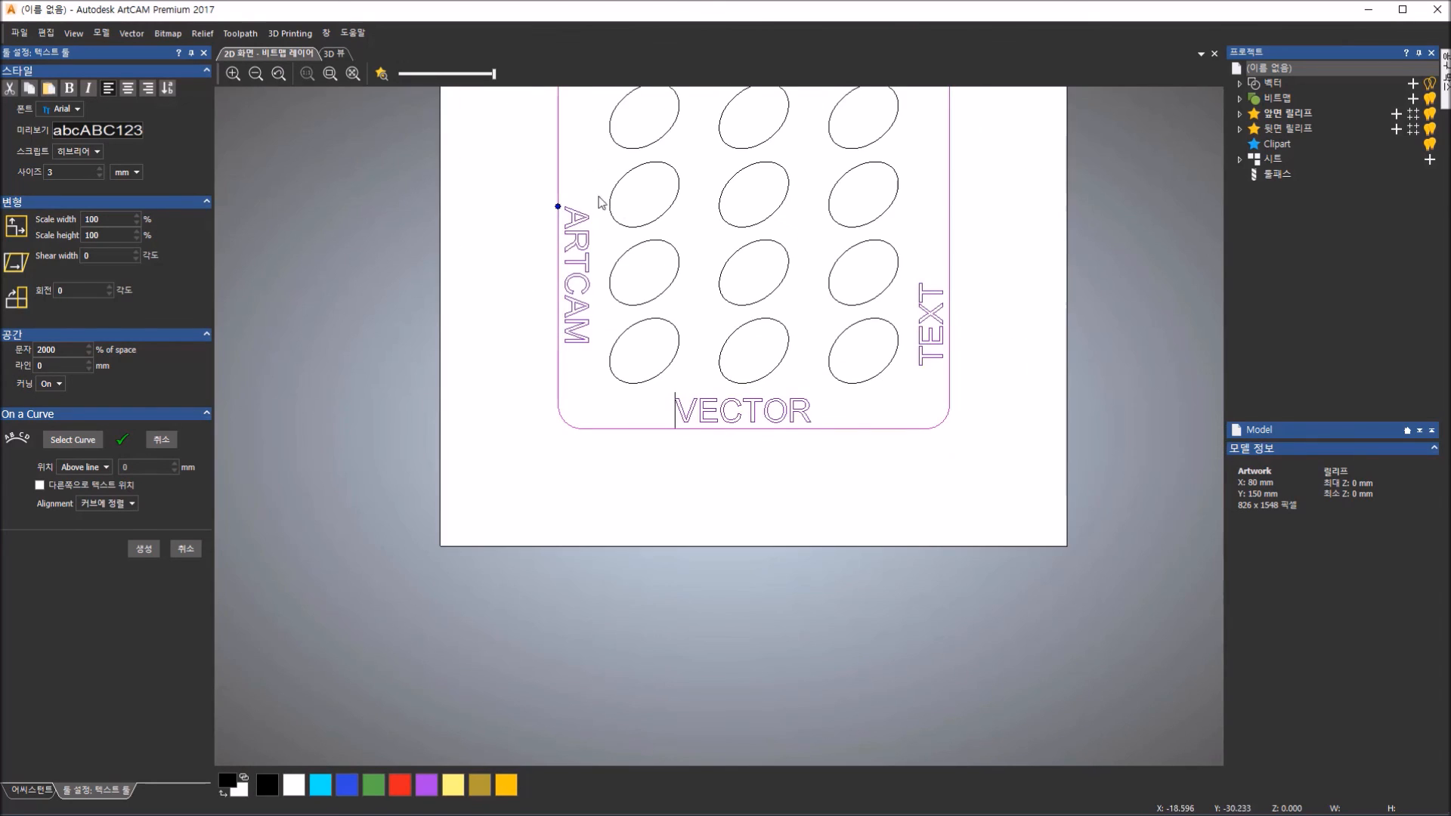
pyautogui.moveTo(560, 206)
pyautogui.mouseDown()
pyautogui.moveTo(560, 231)
pyautogui.moveTo(558, 197)
pyautogui.mouseUp()
pyautogui.click(557, 265)
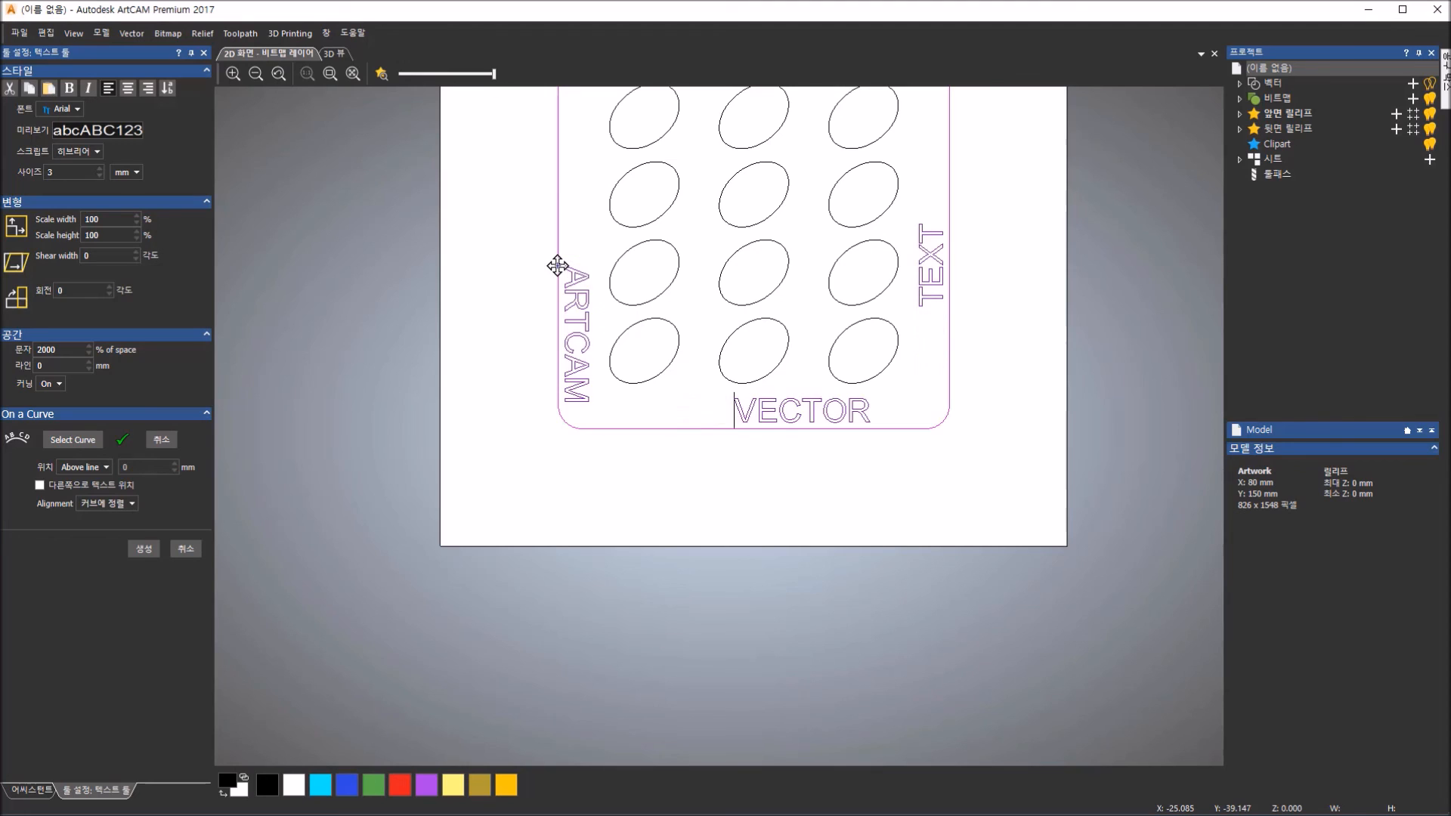
pyautogui.click(558, 227)
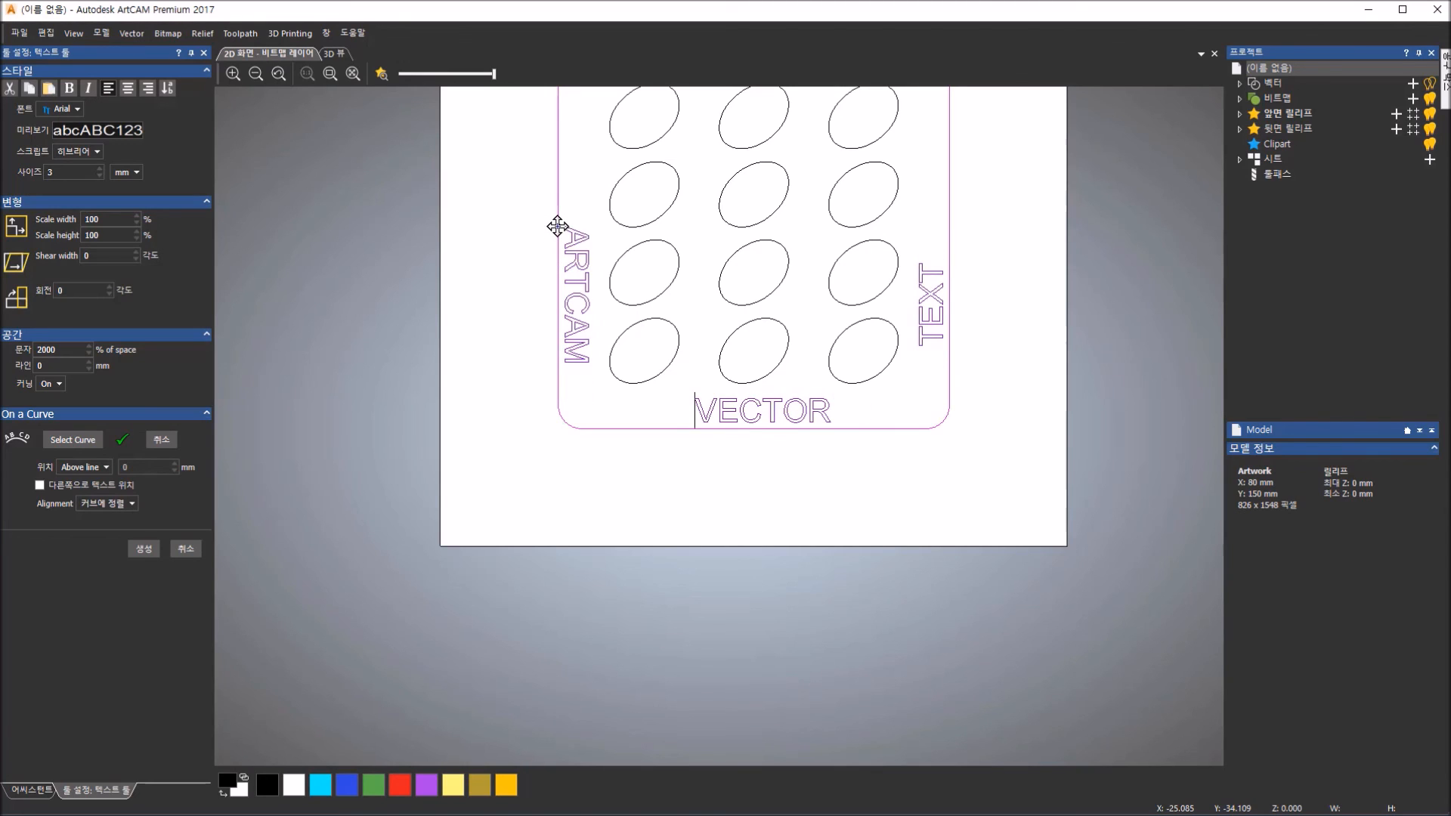
pyautogui.click(558, 226)
pyautogui.moveTo(555, 263); pyautogui.dragTo(555, 224)
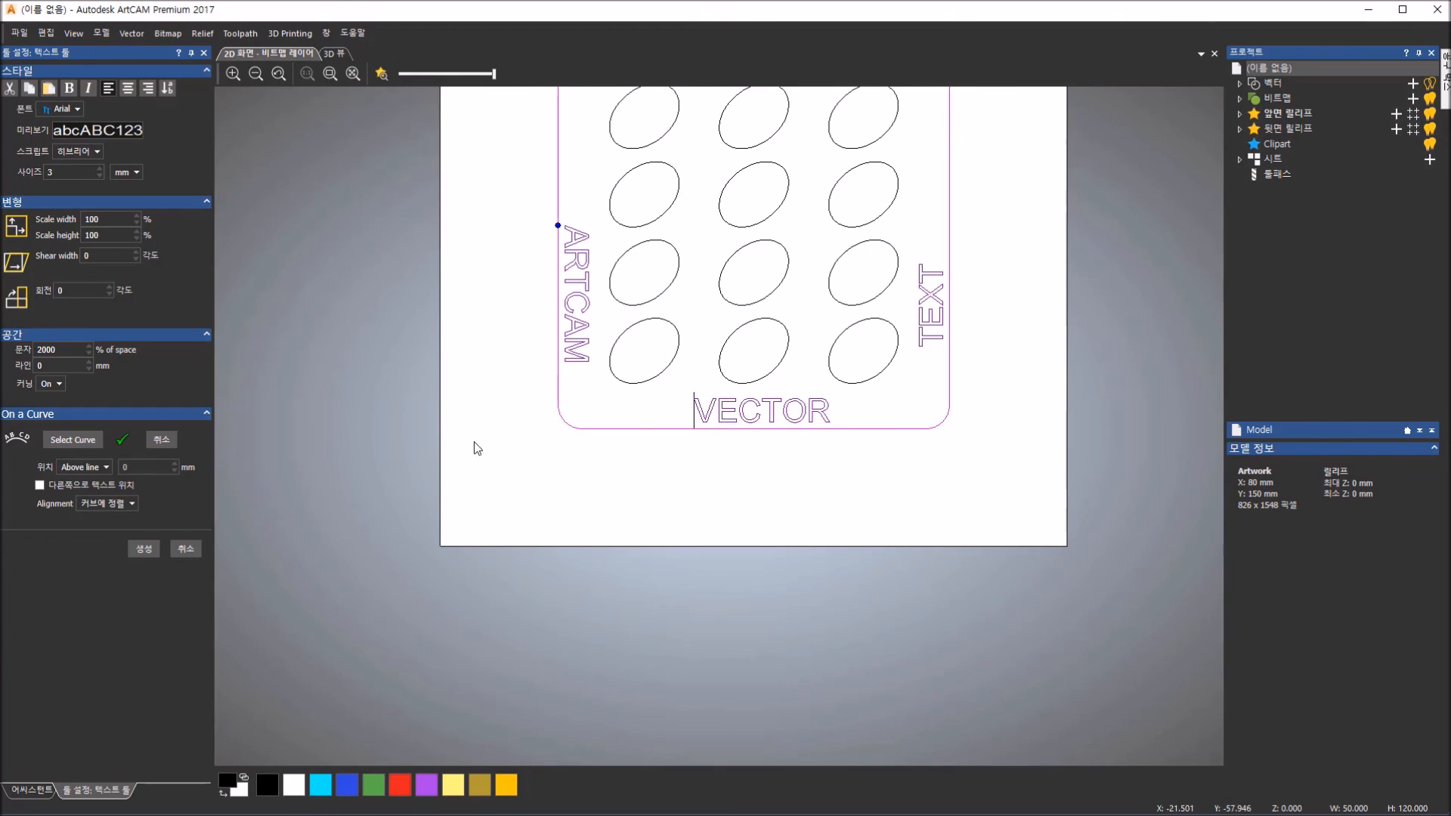
pyautogui.click(185, 551)
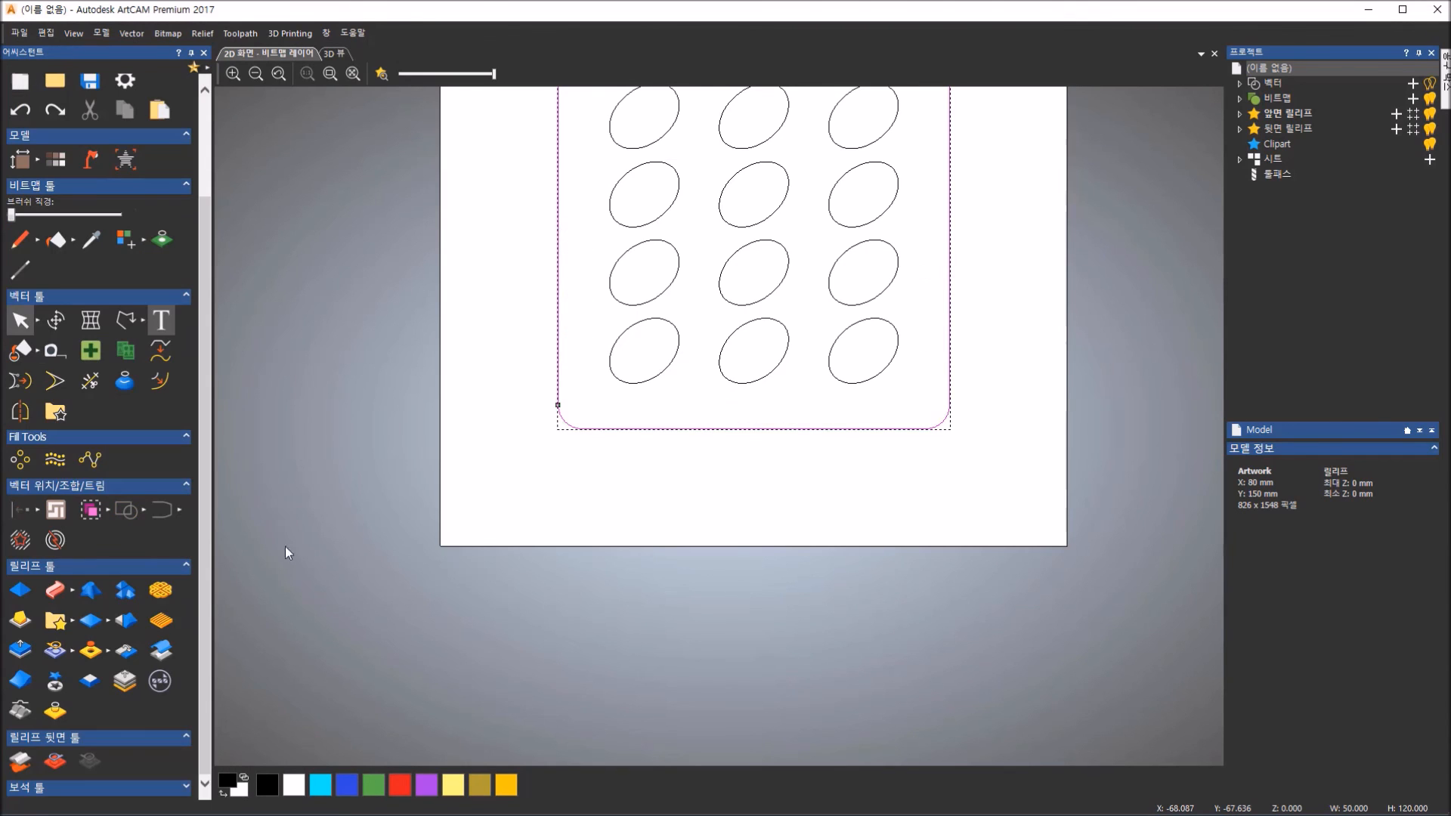
# - Add the text ARTCAM VECTOR TEXT with 0 character spacing below the phone outline and wrap it along the outline
pyautogui.scroll(2, 672, 431)
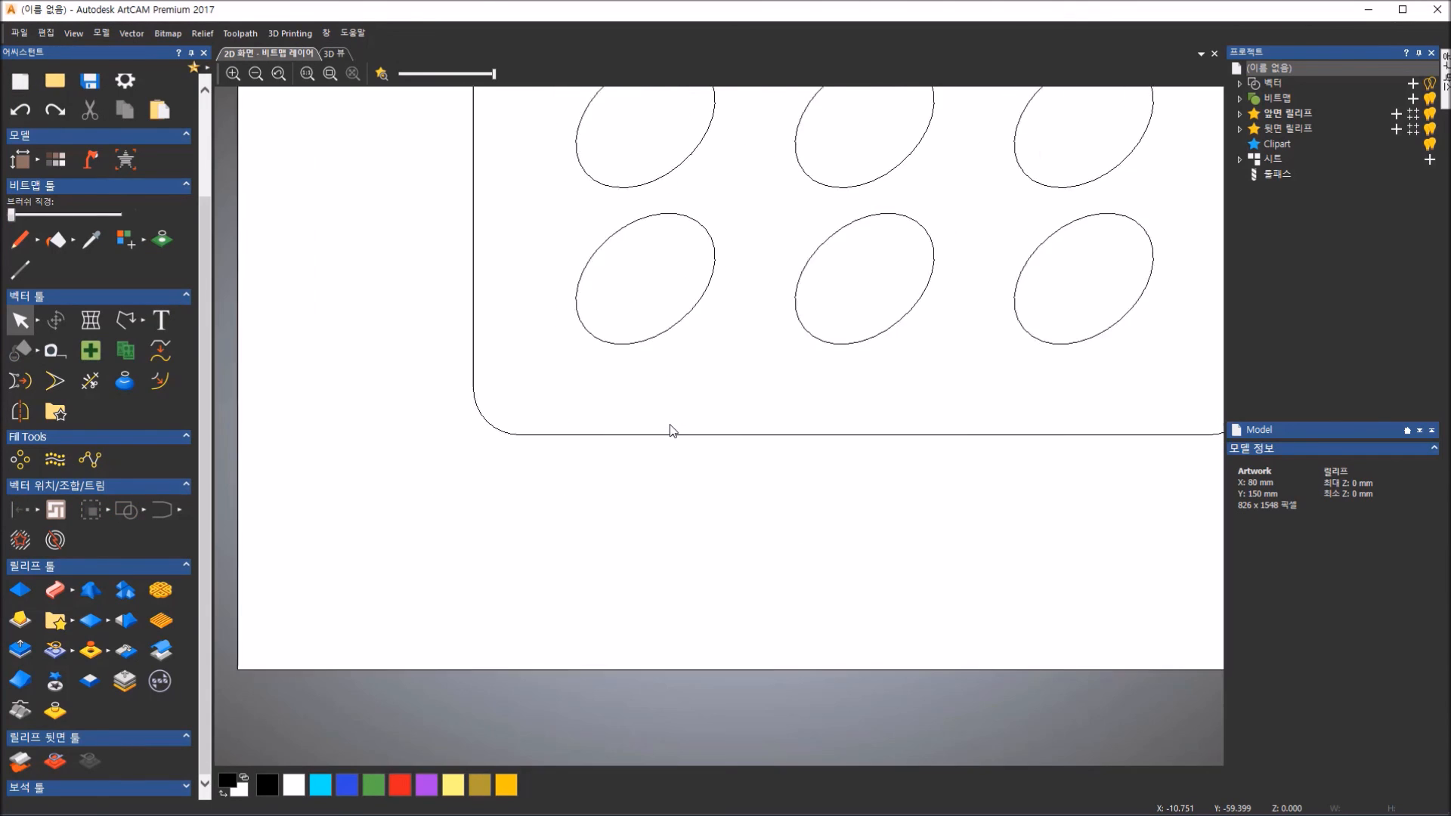
pyautogui.scroll(-5, 673, 431)
pyautogui.scroll(2, 672, 431)
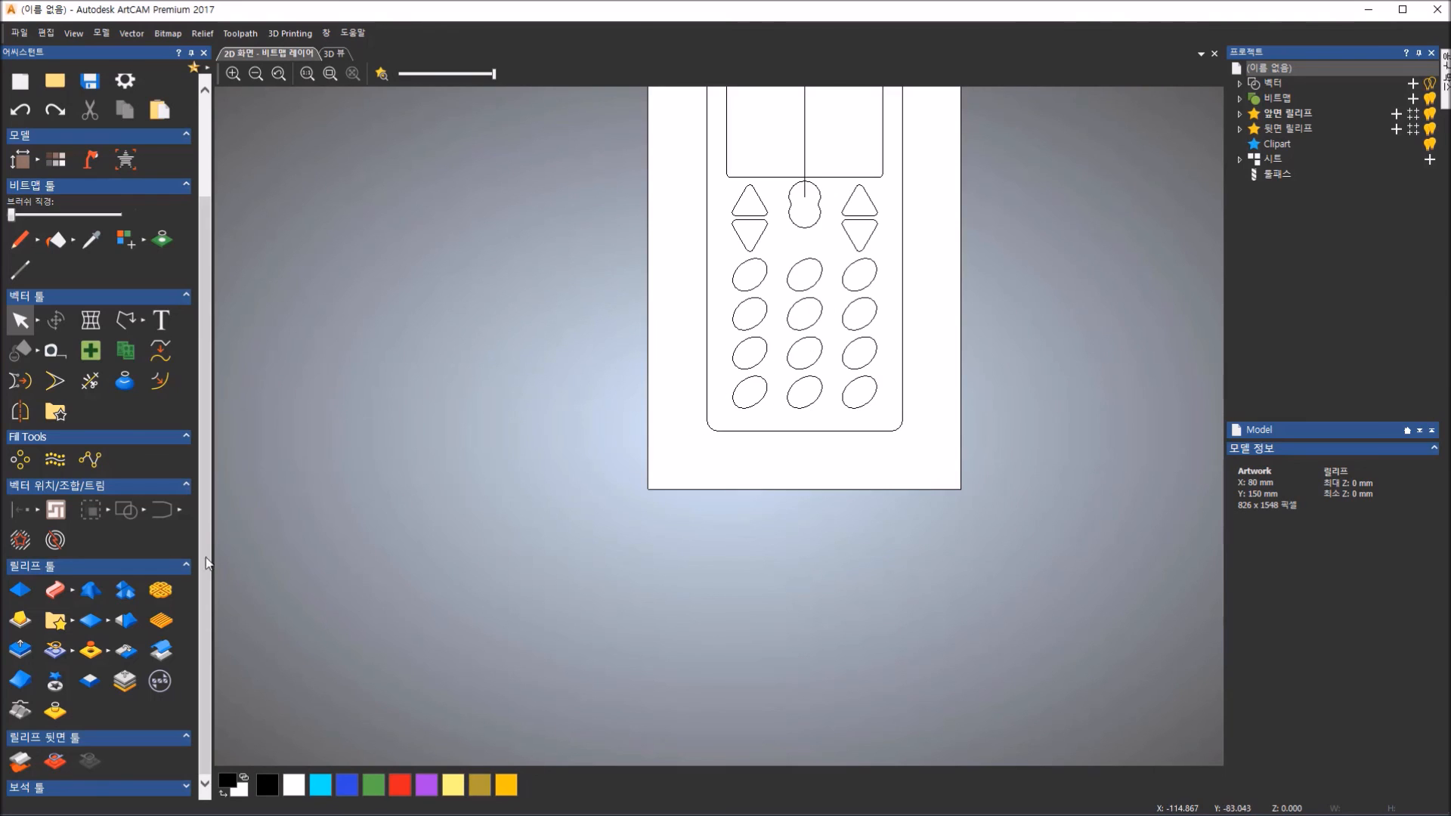
pyautogui.click(161, 325)
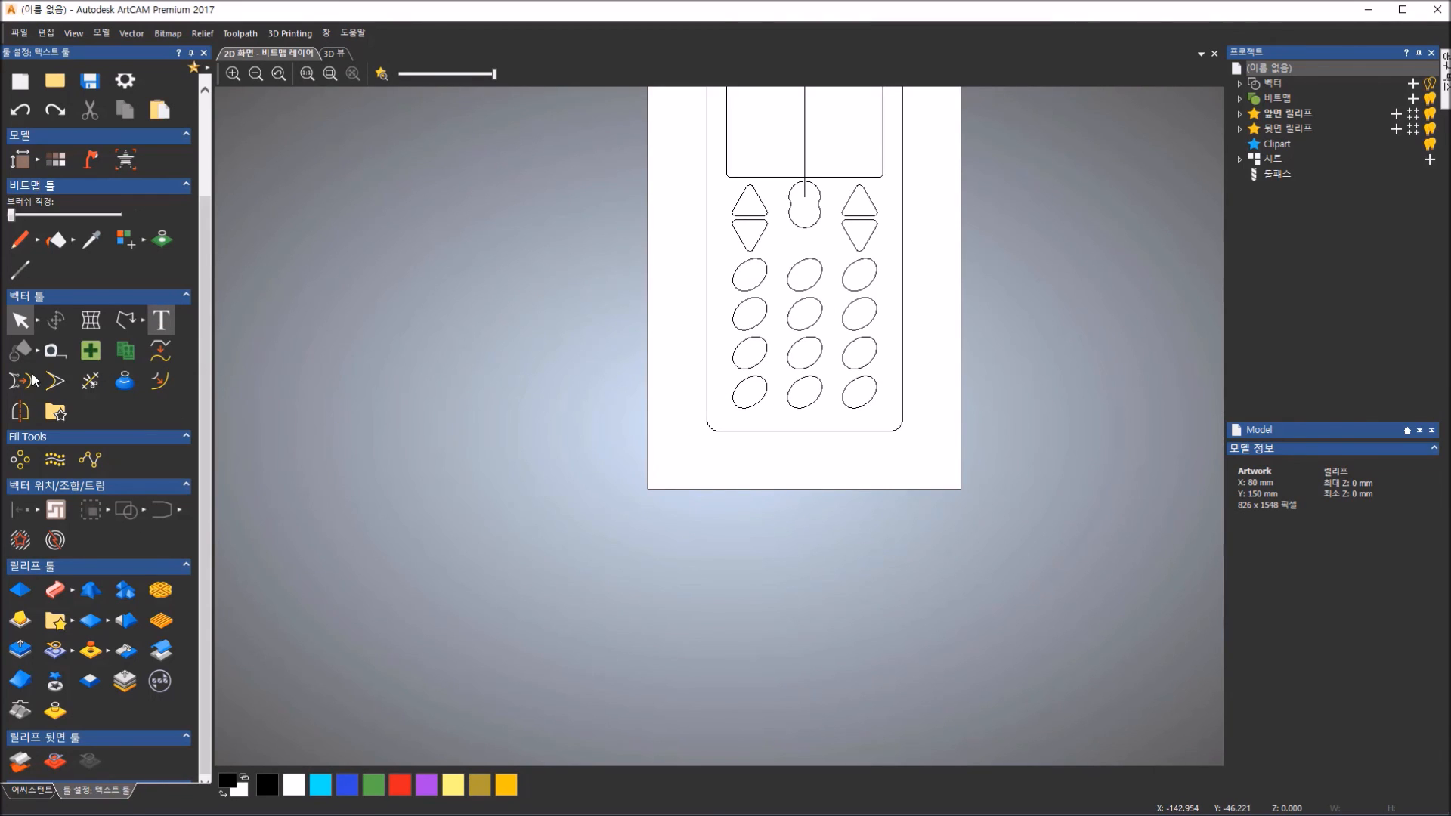
pyautogui.doubleClick(64, 352)
pyautogui.write('0')
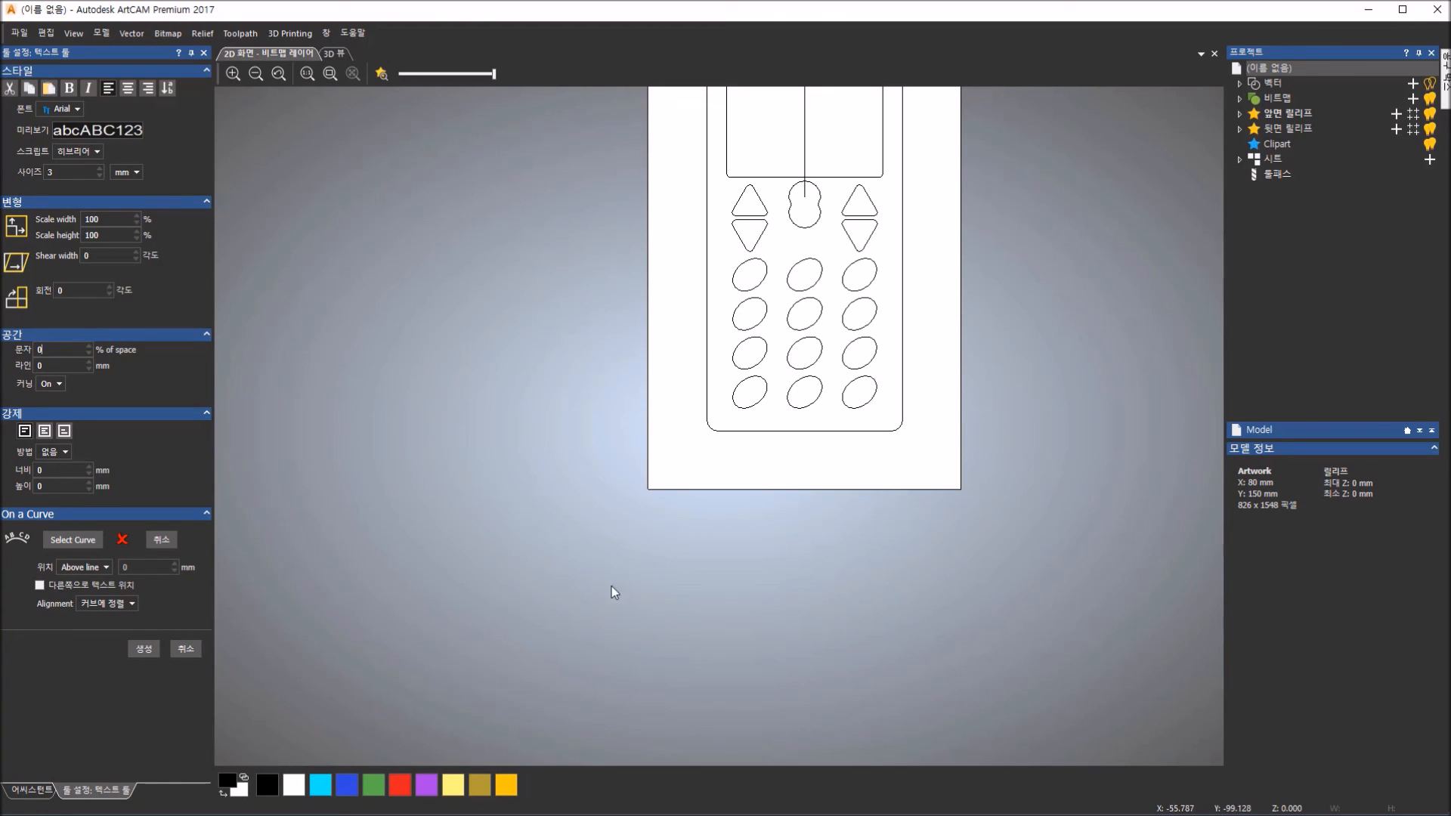
pyautogui.click(673, 465)
pyautogui.write('ARTCAM VECTOR TEXT')
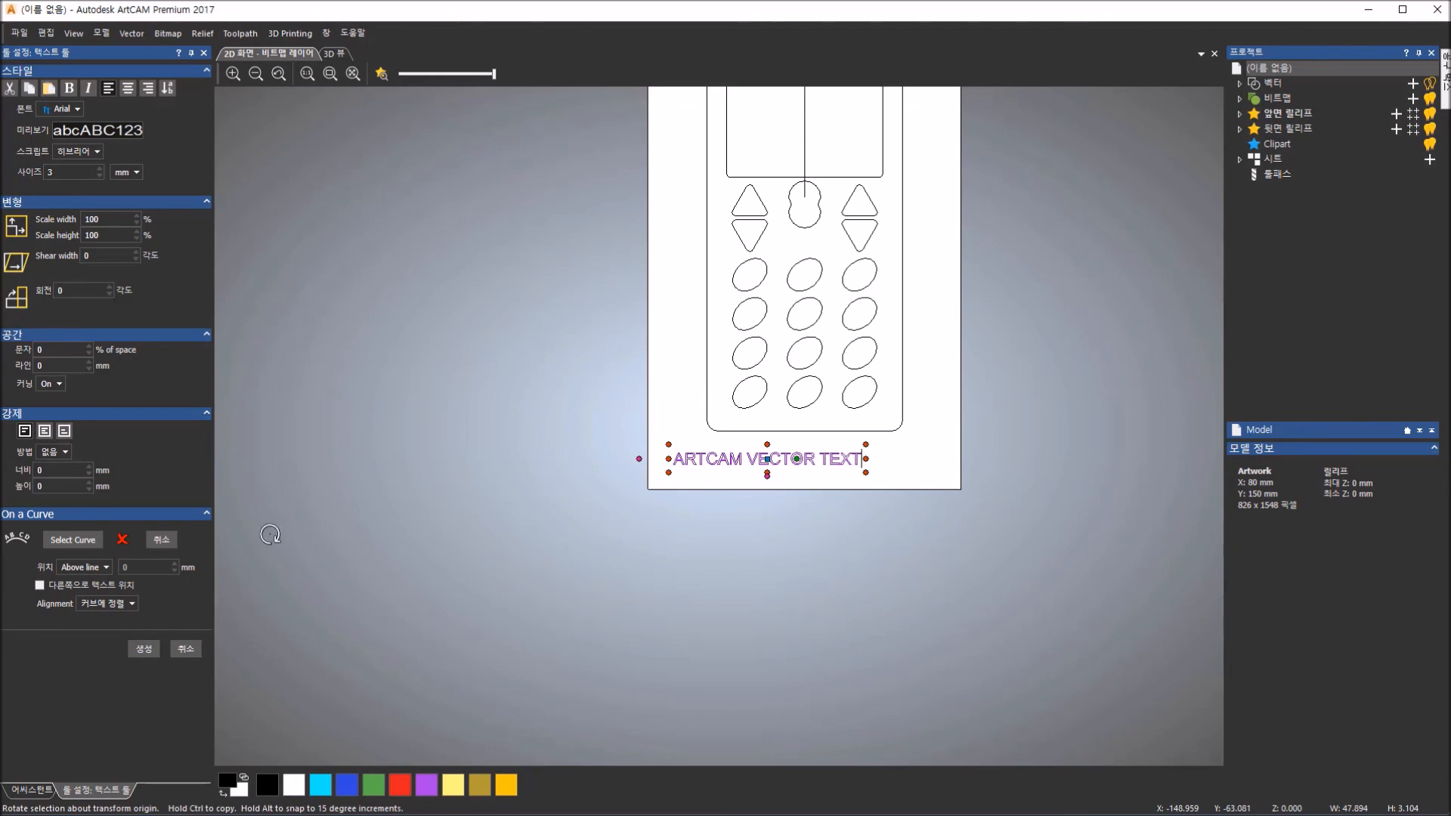
pyautogui.click(766, 431)
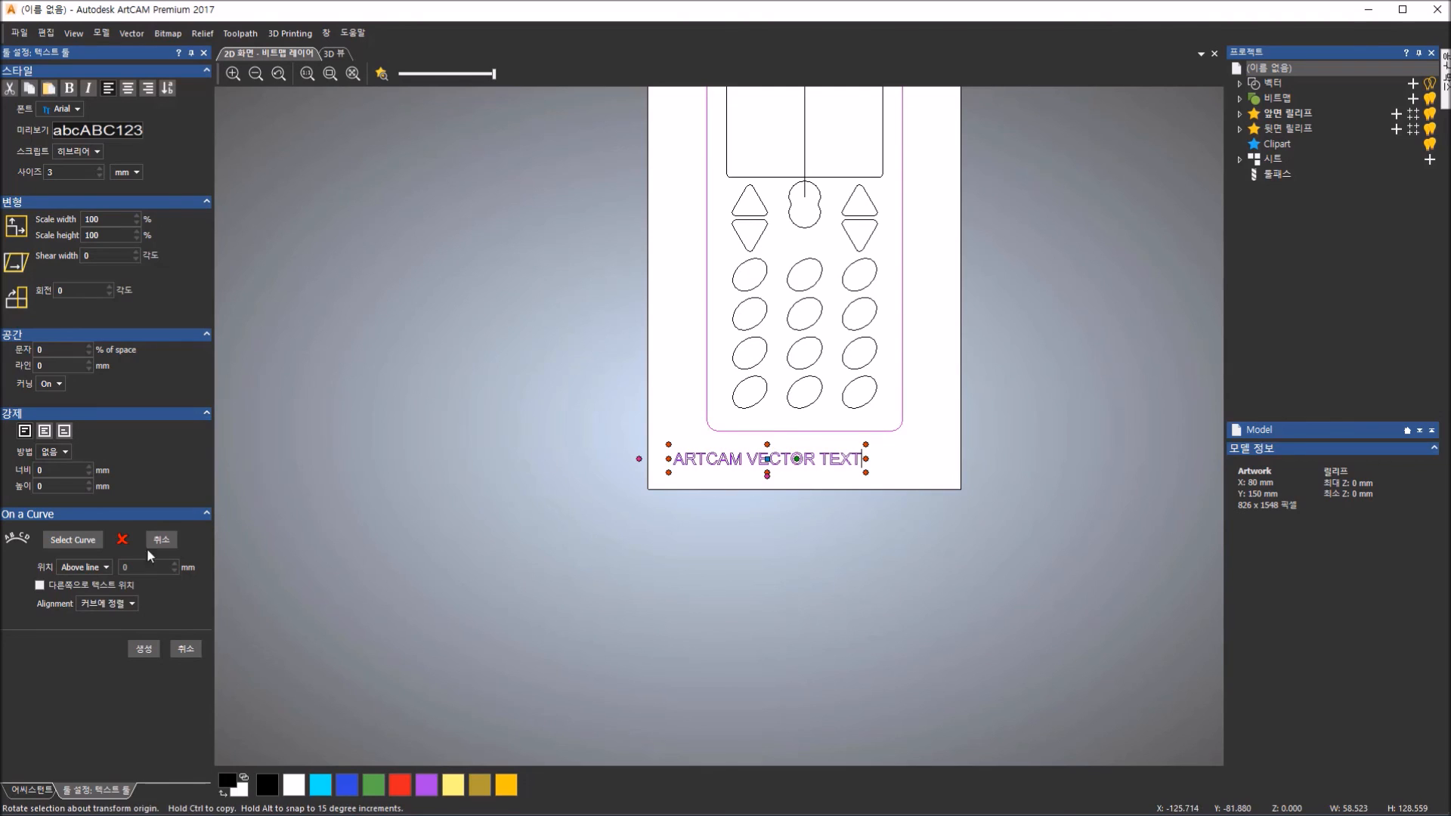
pyautogui.click(92, 543)
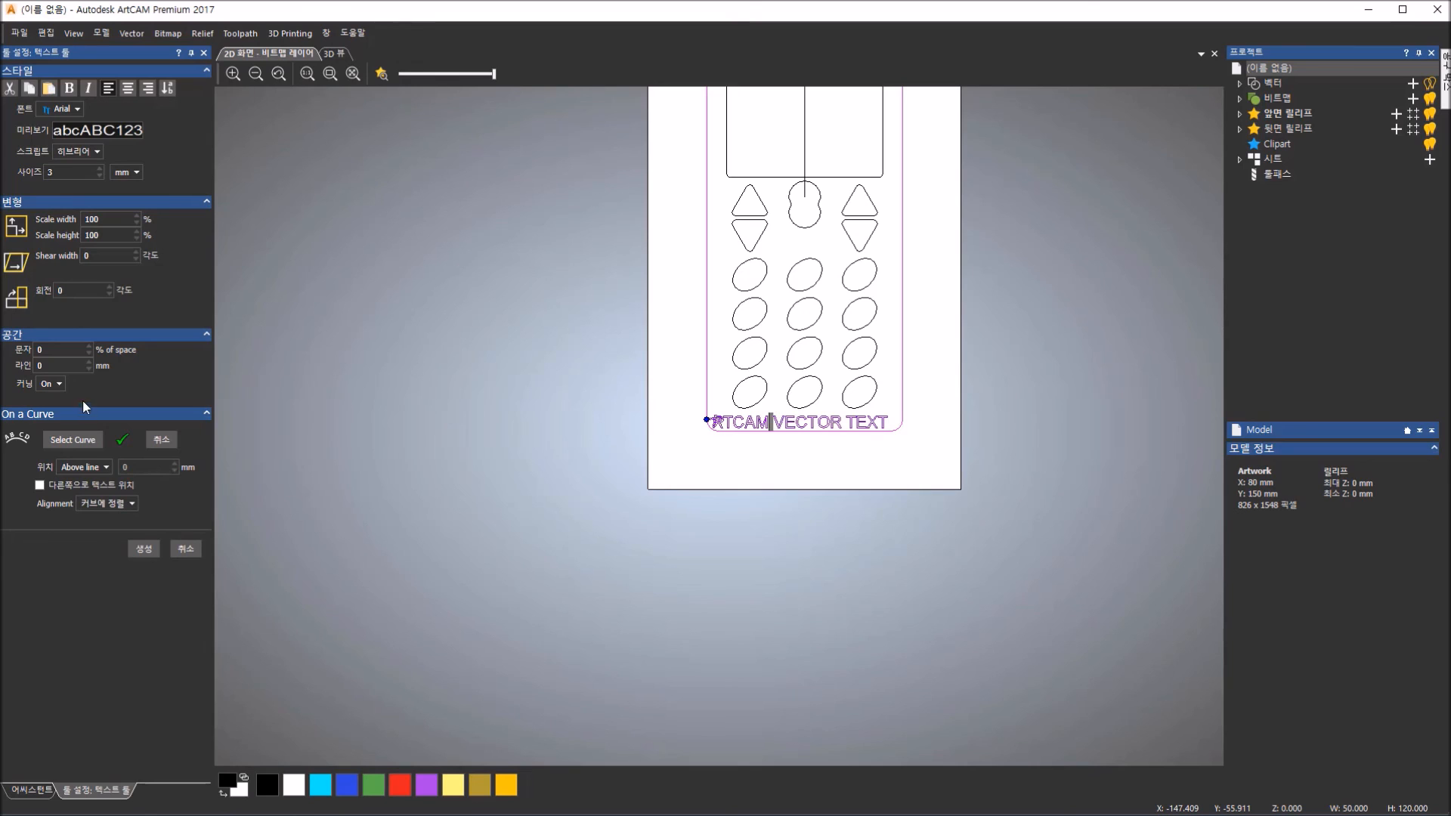
# - Set the character spacing of the spaces after ARTCAM and after VECTOR to 2000% of space
pyautogui.doubleClick(40, 350)
pyautogui.write('2000')
pyautogui.press('Return')
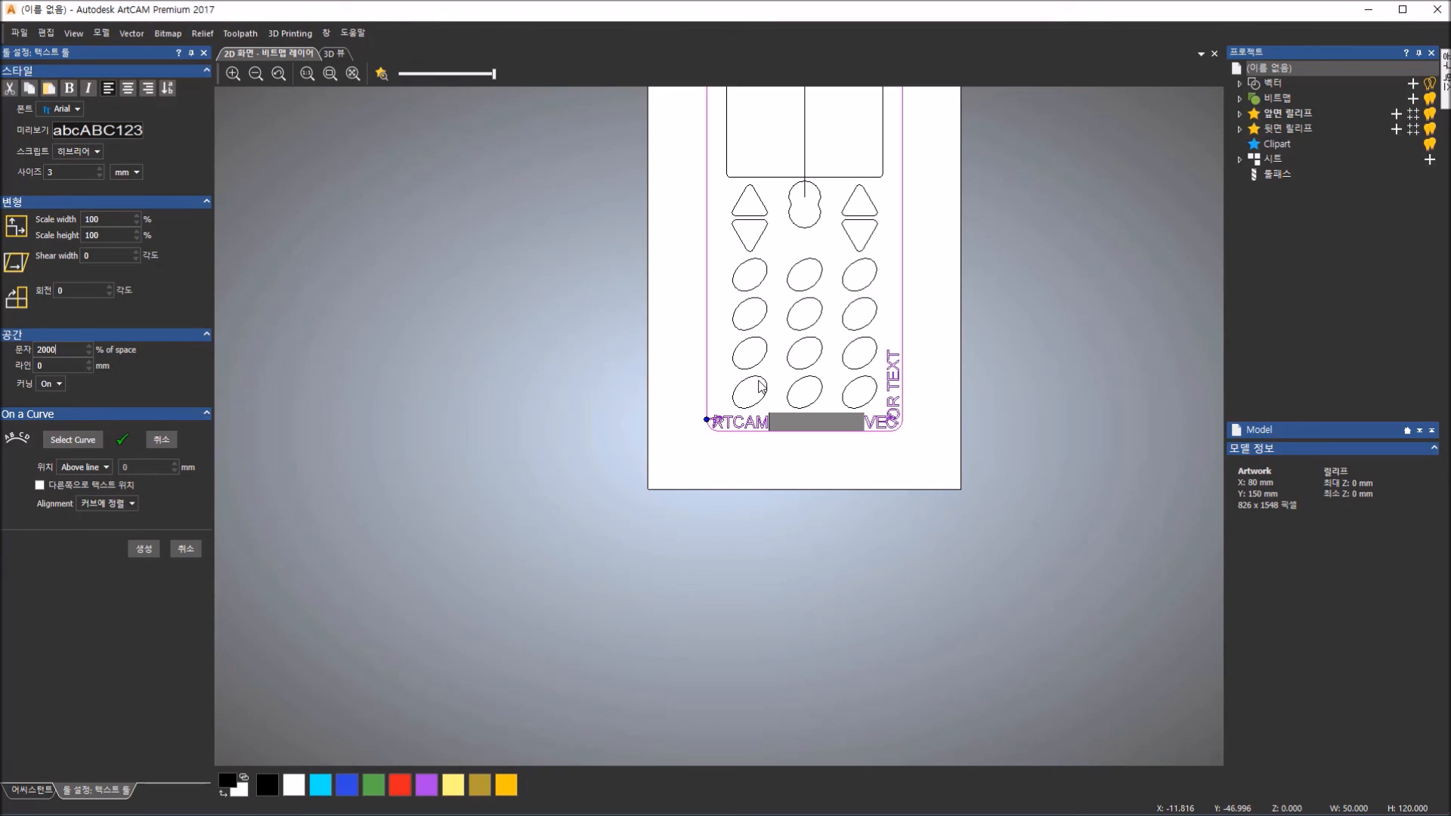
pyautogui.click(900, 389)
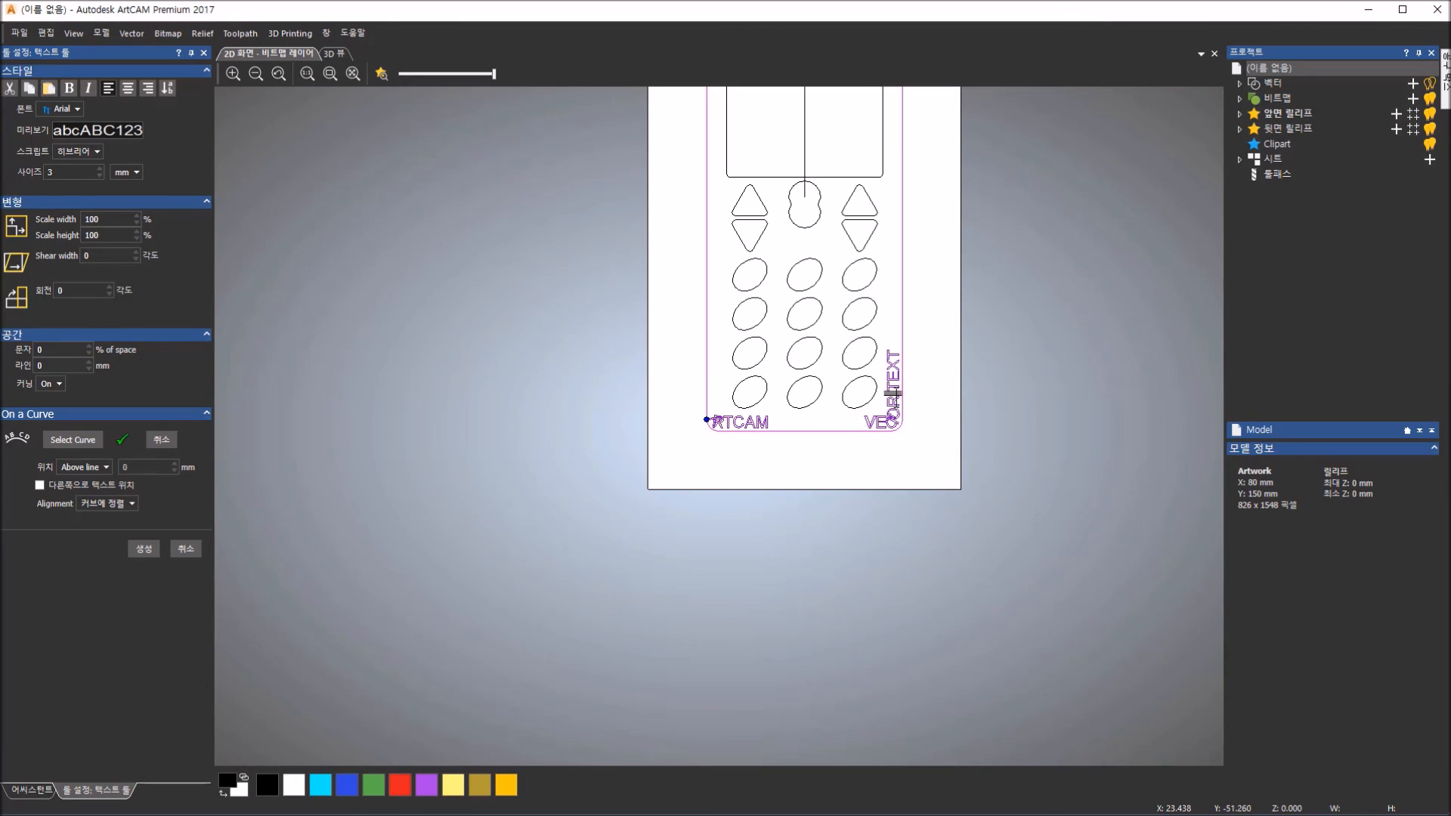
pyautogui.doubleClick(40, 350)
pyautogui.write('2000')
pyautogui.press('Return')
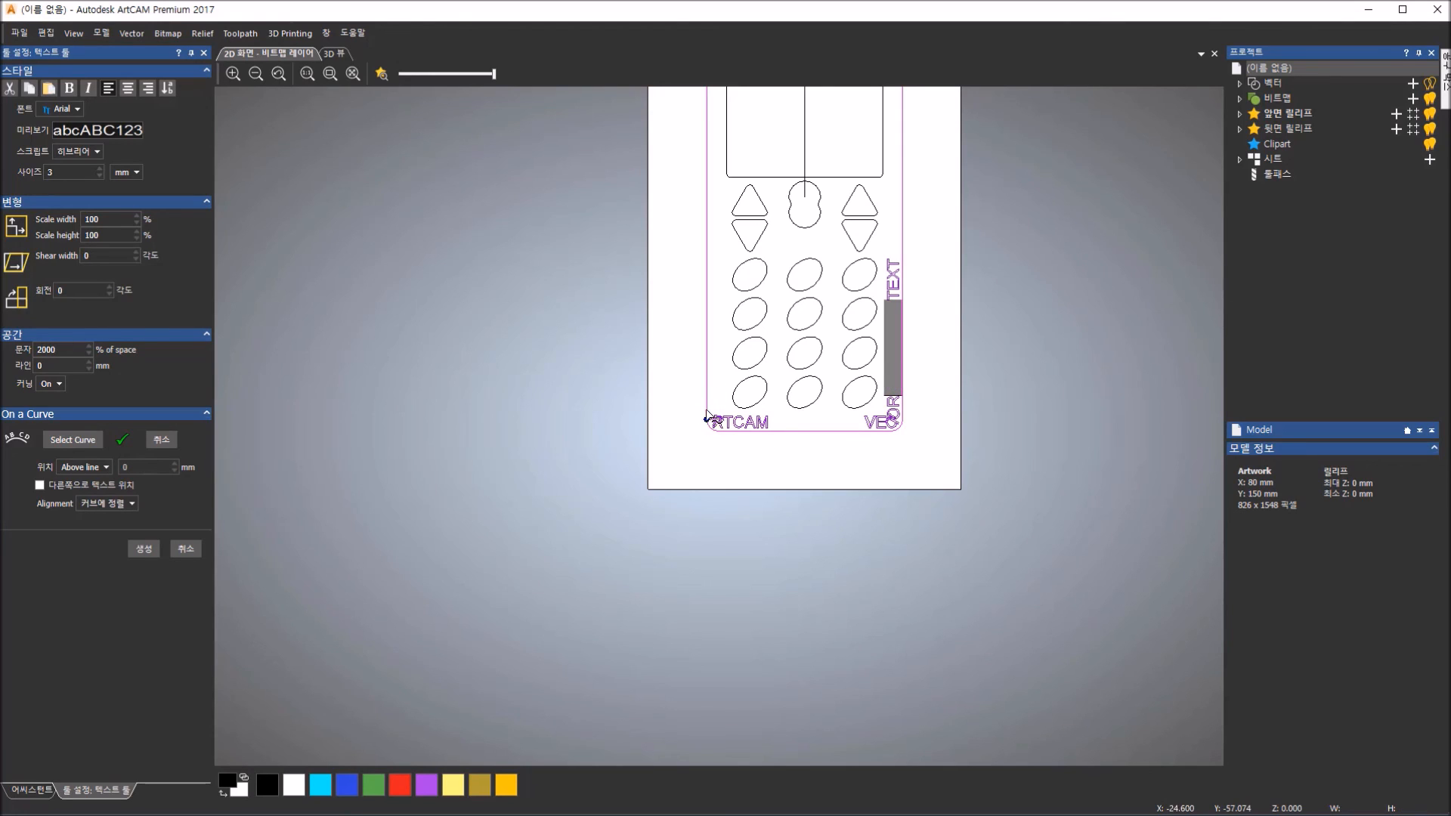
# - Move the text's start point up the outline's left edge to beside the lower oval buttons, create the text and deselect it
pyautogui.click(707, 296)
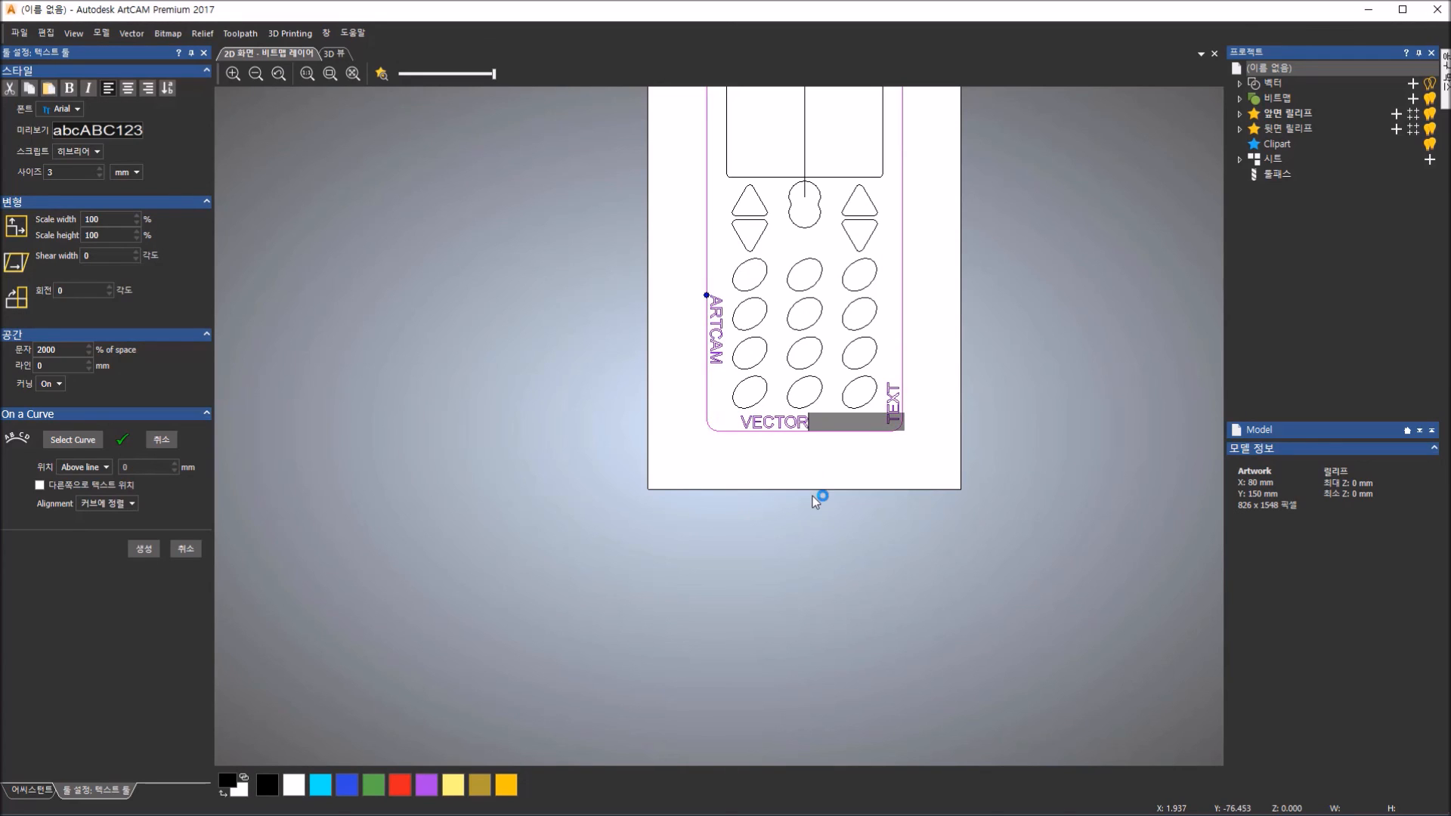
pyautogui.click(796, 454)
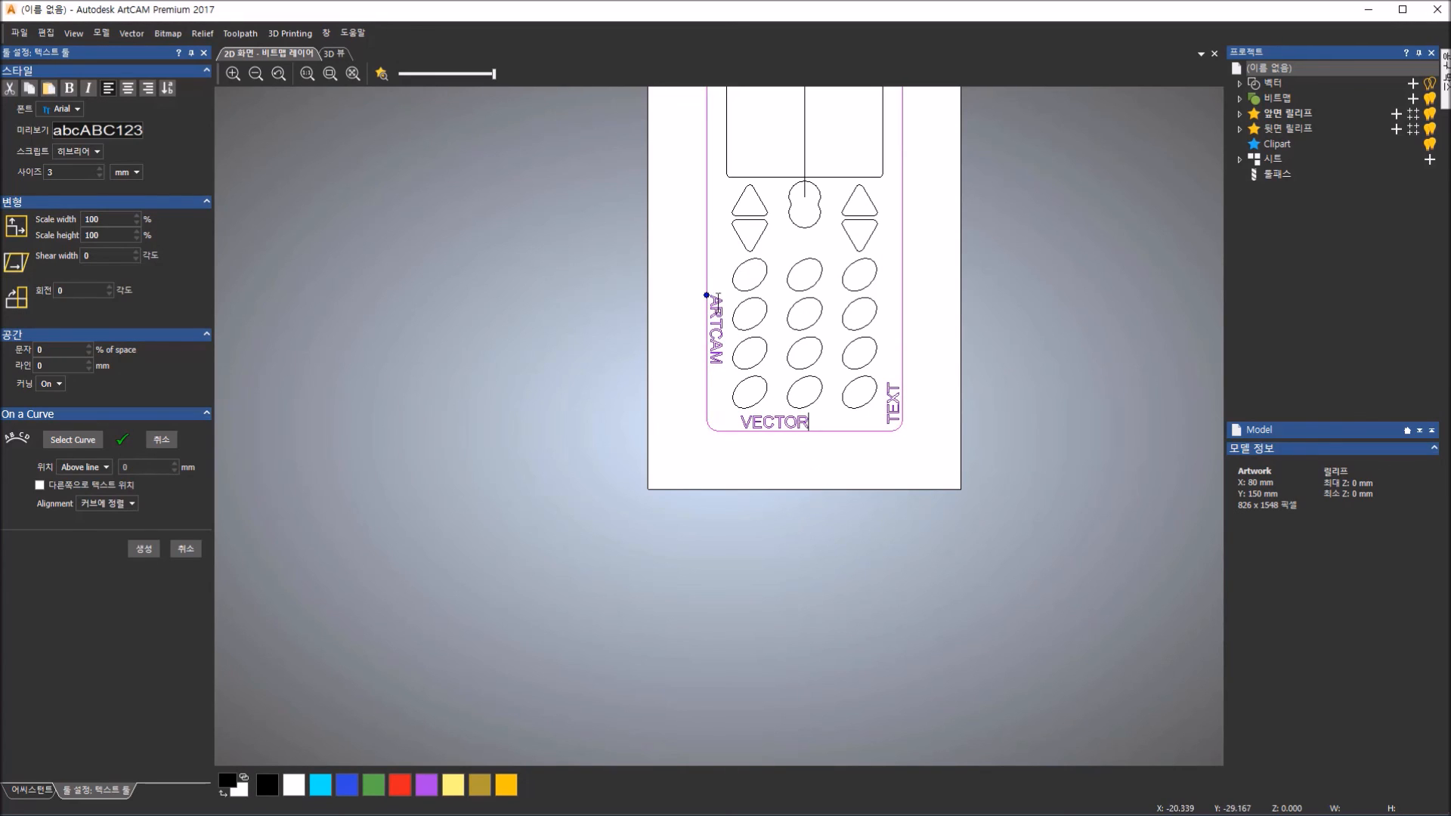
pyautogui.moveTo(705, 312); pyautogui.dragTo(707, 330)
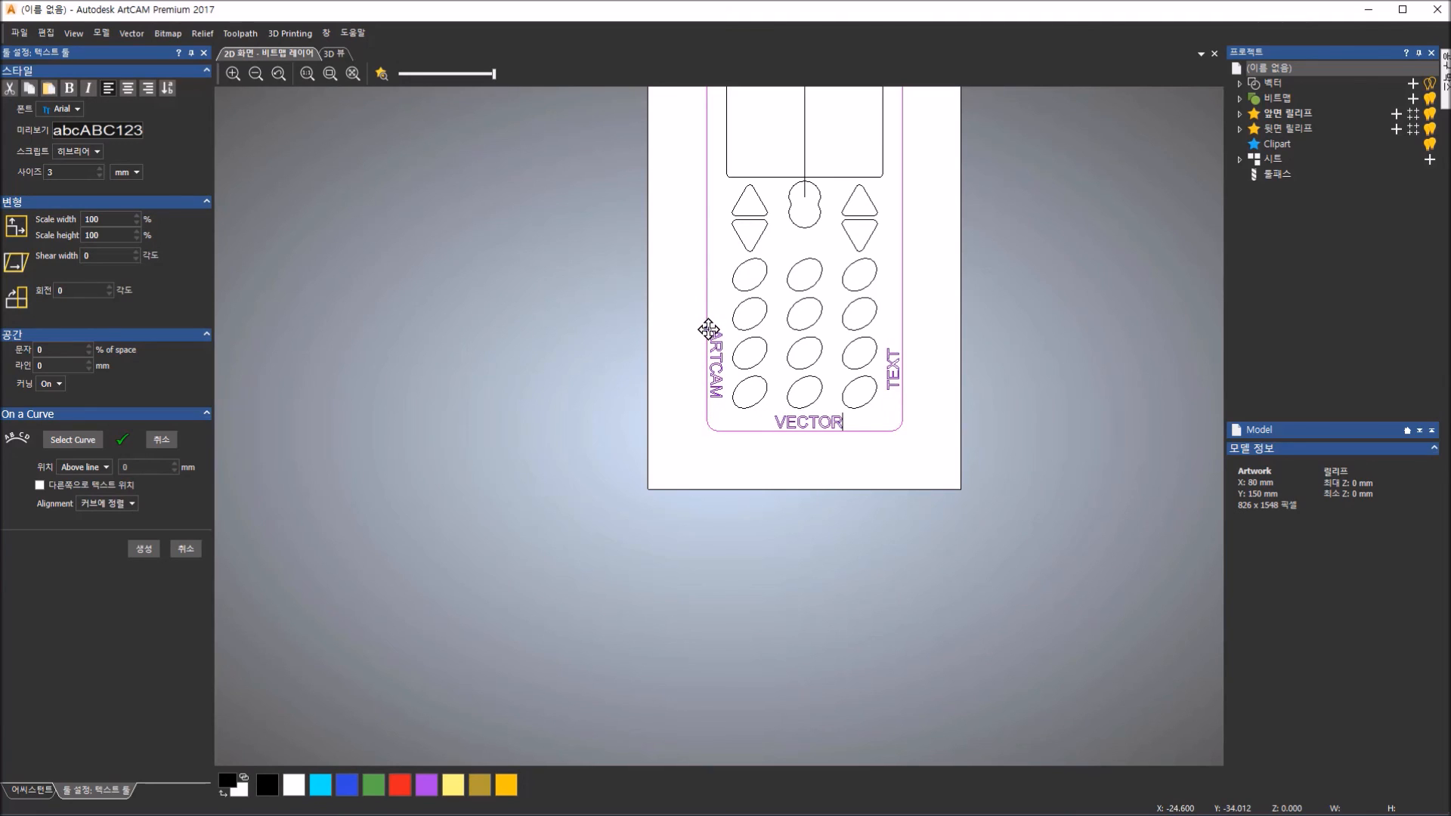
pyautogui.click(144, 549)
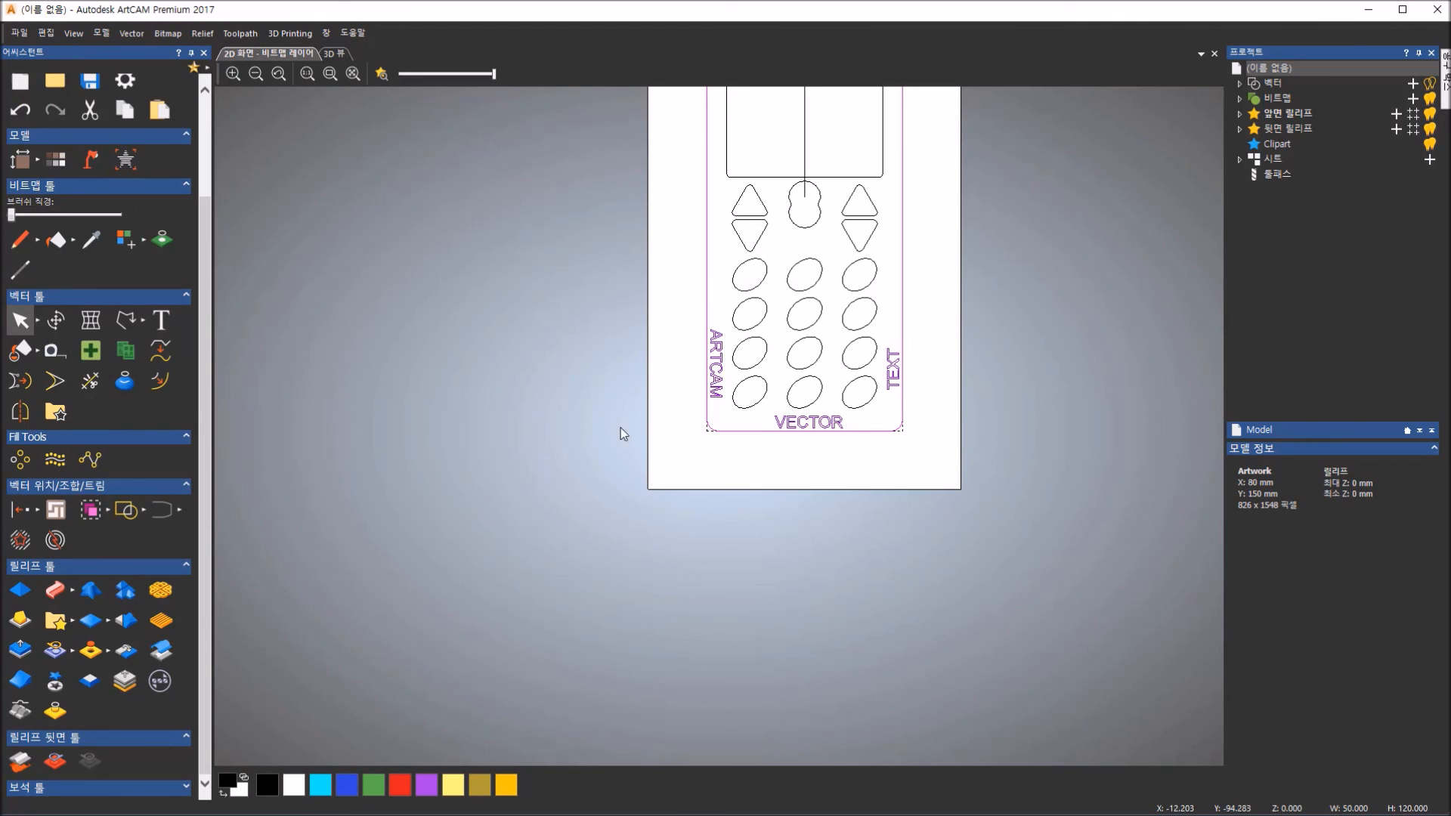
pyautogui.click(961, 341)
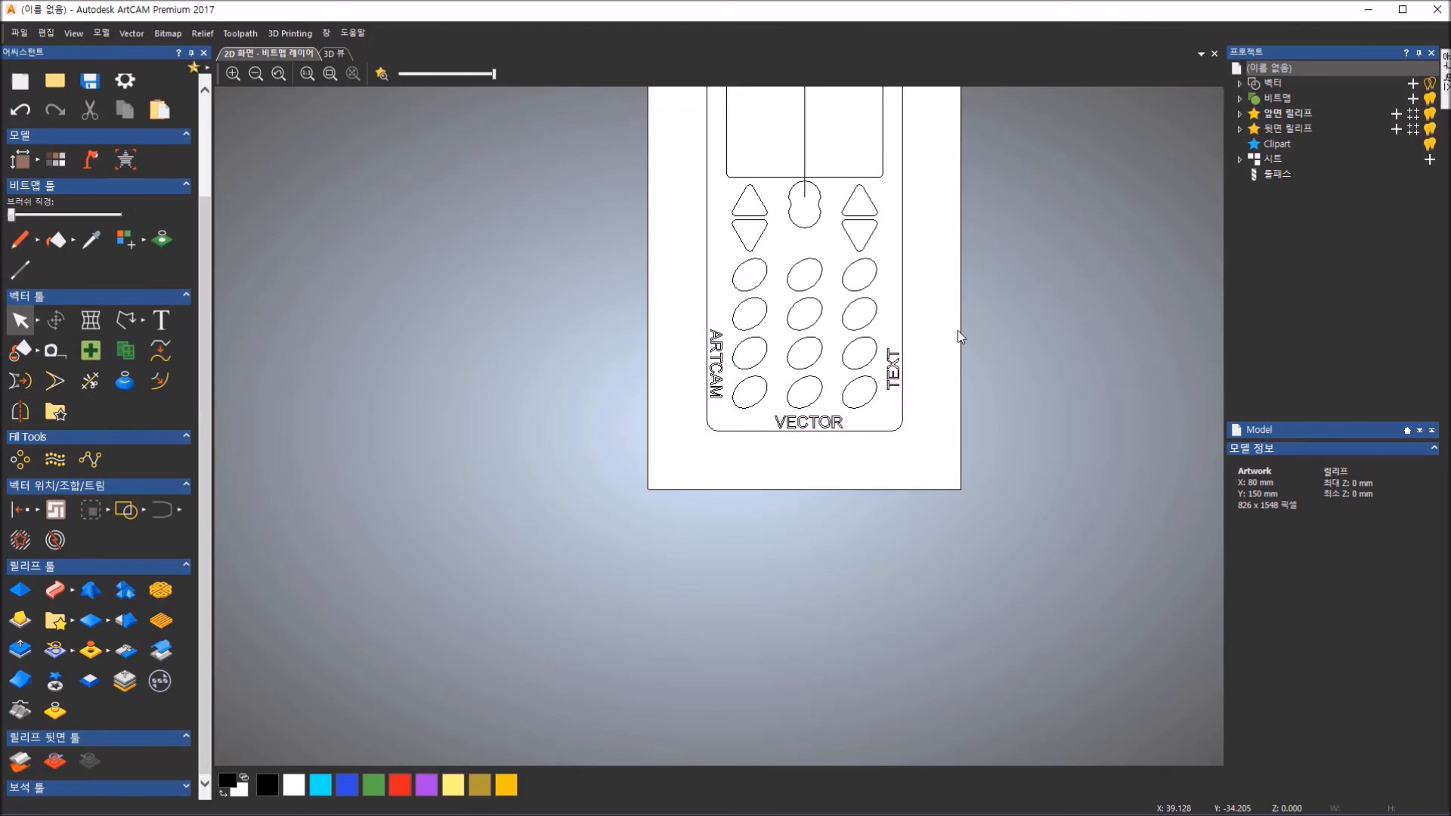
# - Delete the vertical line running from the screen rectangle into the peanut-shaped button and close the reference picture
pyautogui.scroll(2, 958, 330)
pyautogui.scroll(-2, 885, 307)
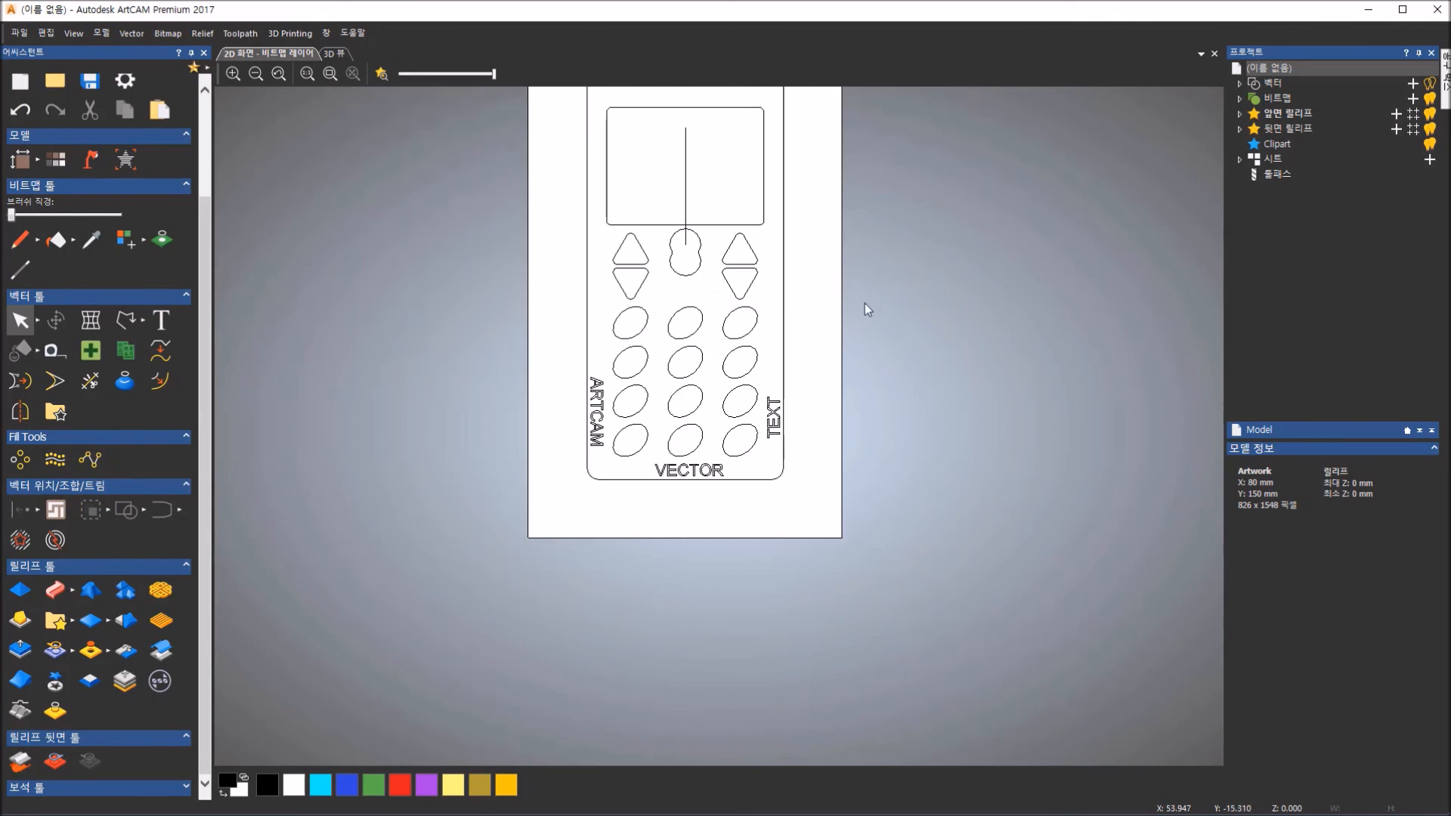
pyautogui.click(686, 187)
pyautogui.press('Delete')
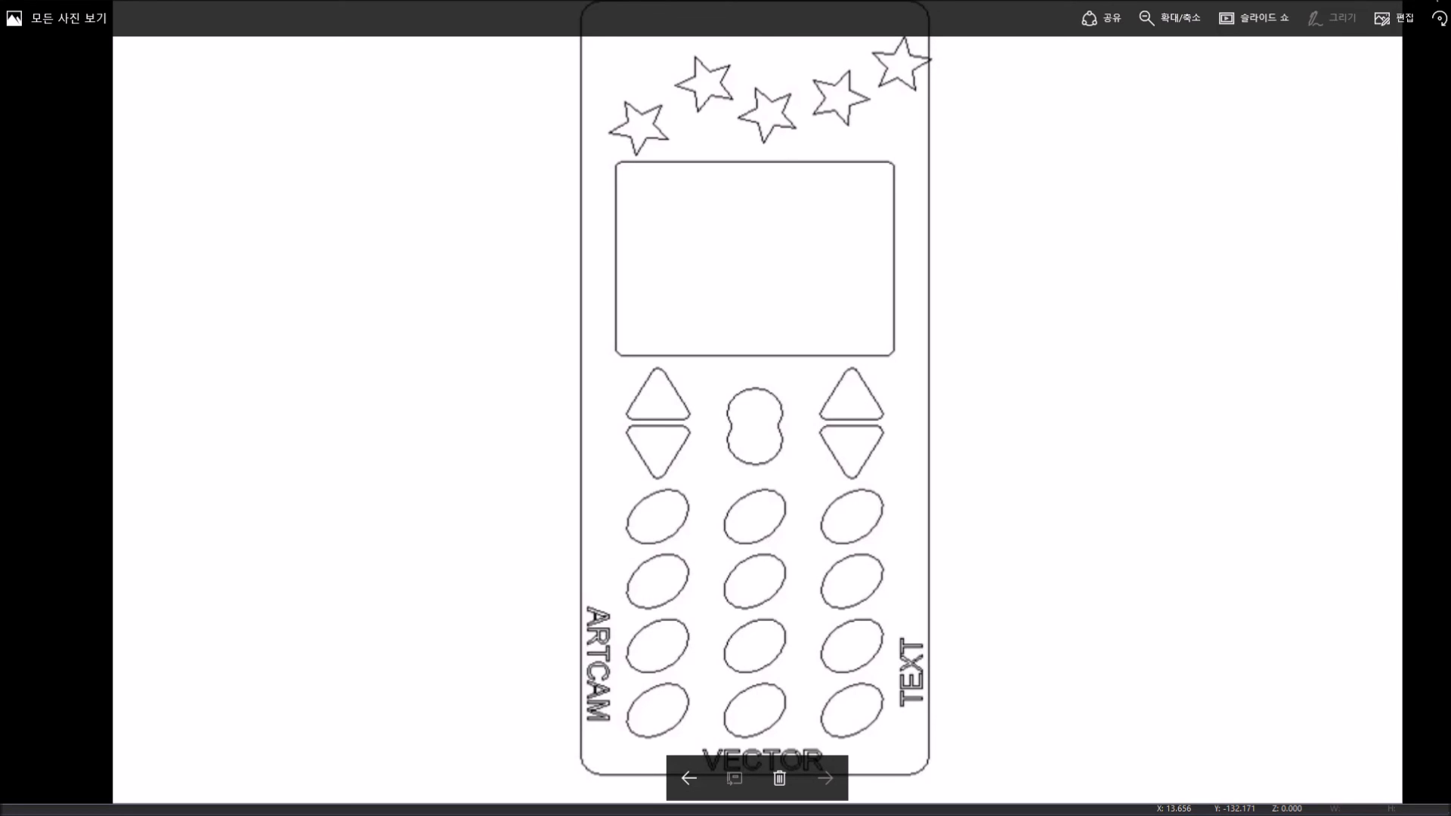
pyautogui.click(1429, 0)
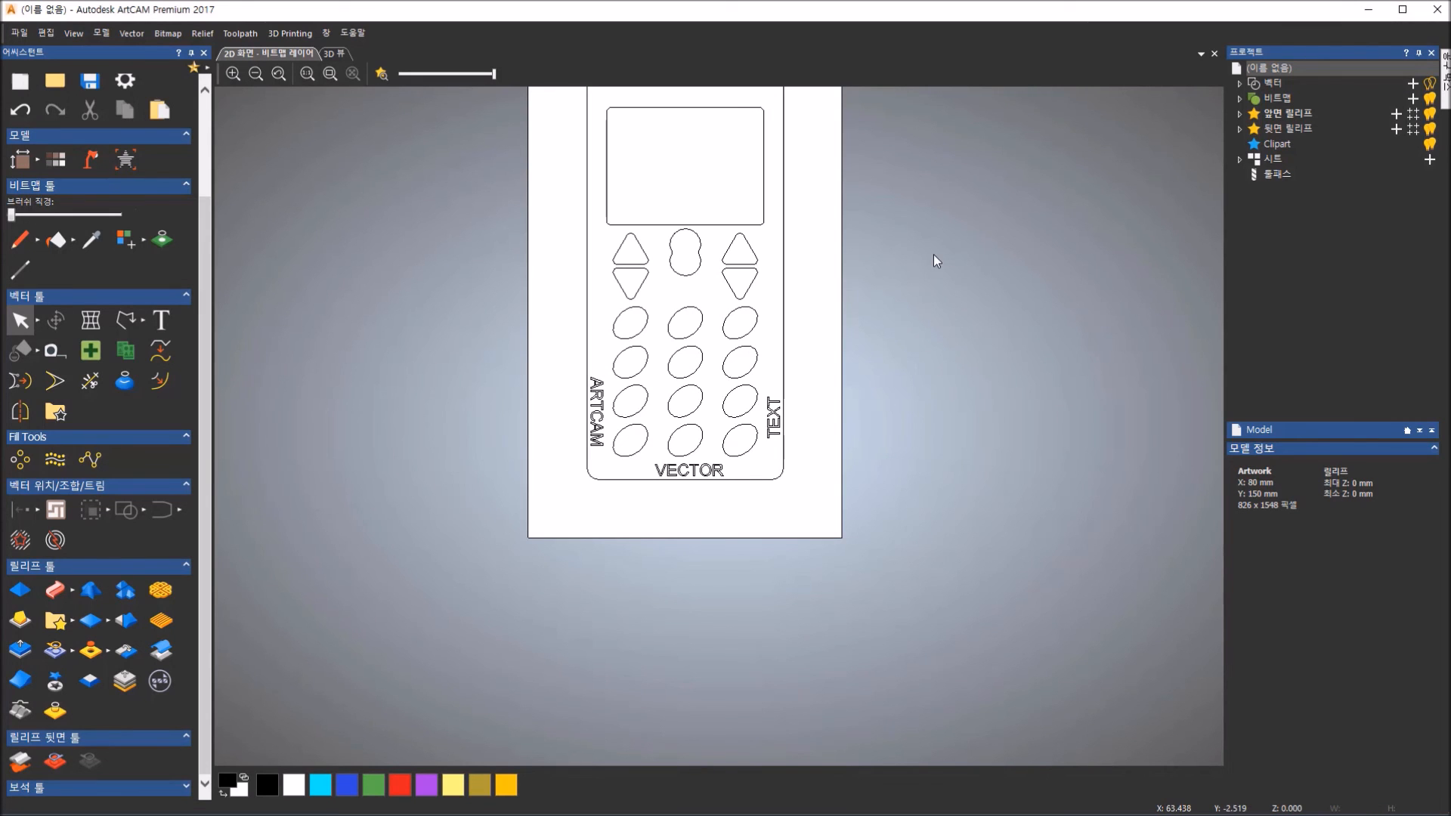
# - Draw a smooth five-point wavy polyline about 42 x 15 mm inside the phone outline, above the screen rectangle
pyautogui.scroll(-1, 889, 183)
pyautogui.scroll(1, 766, 172)
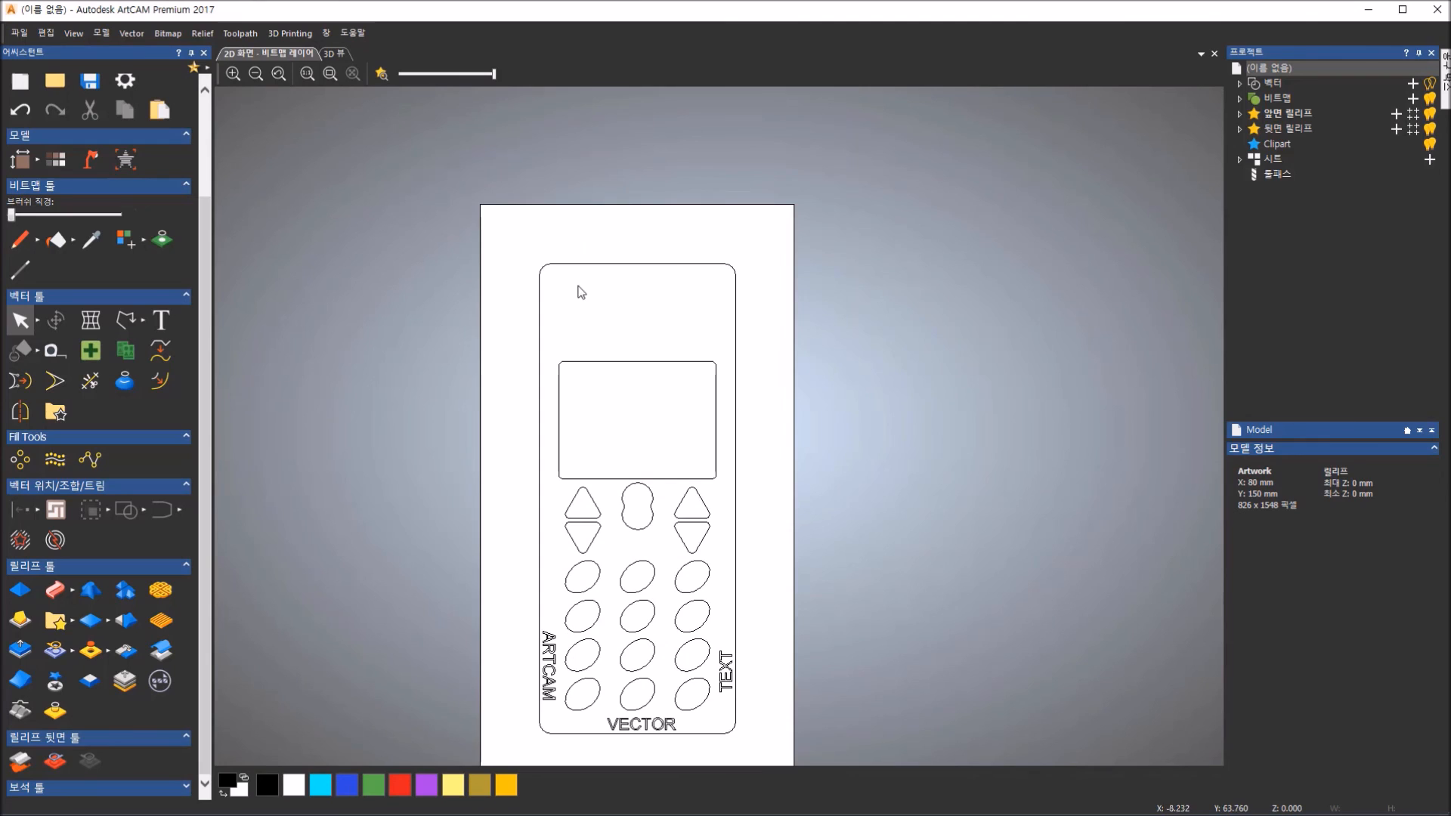
pyautogui.scroll(1, 582, 302)
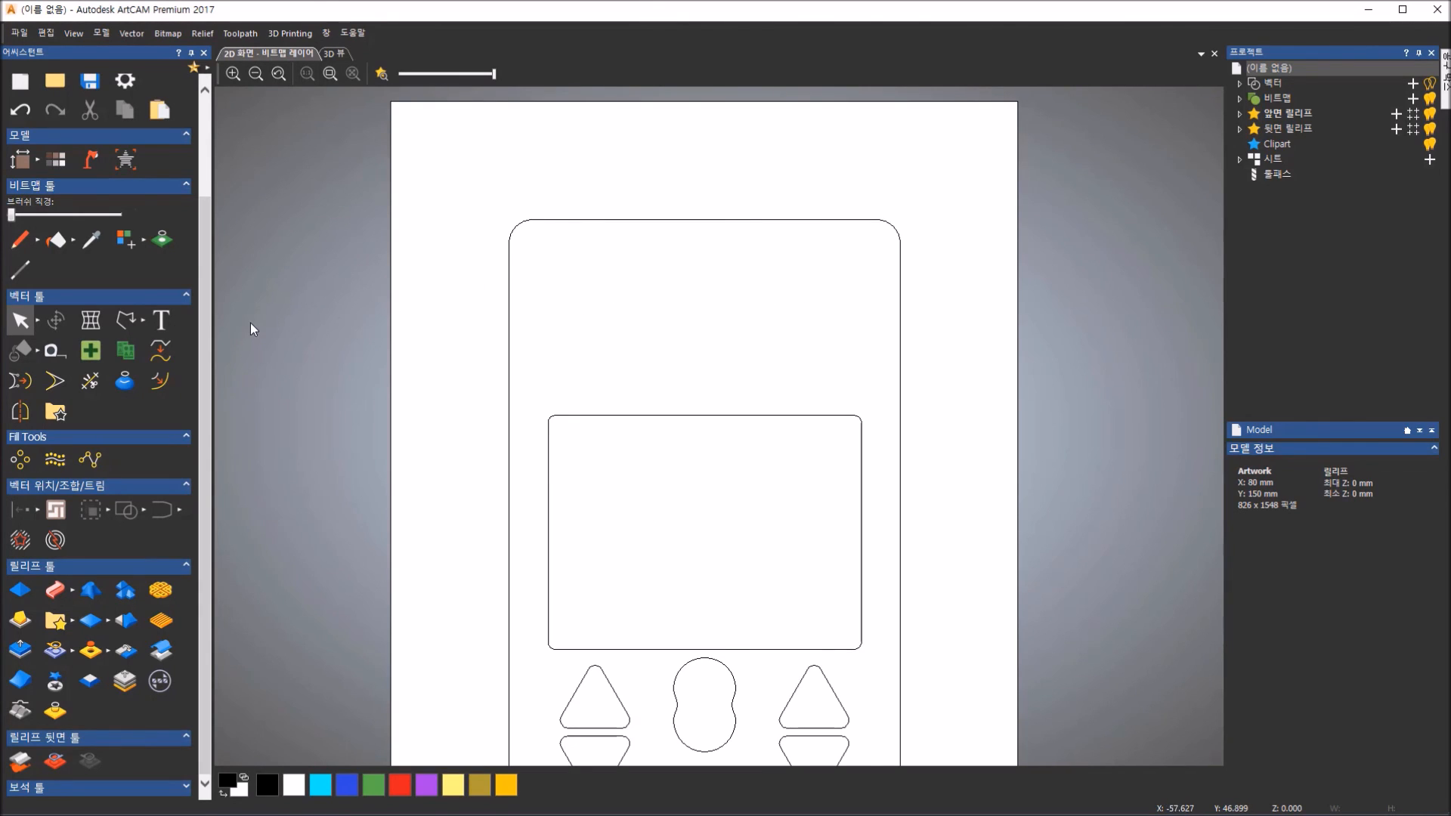
pyautogui.click(146, 325)
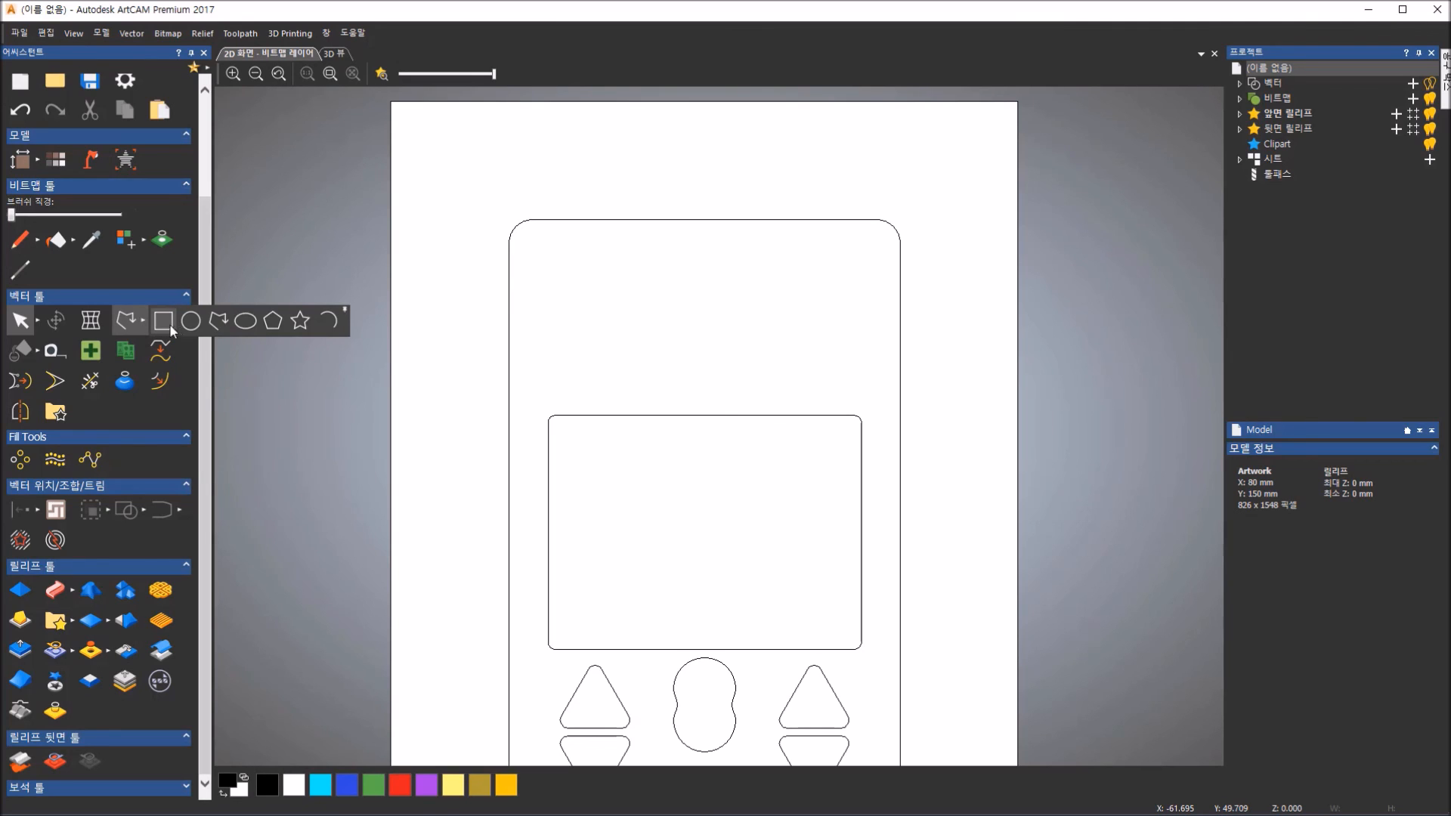
pyautogui.click(221, 322)
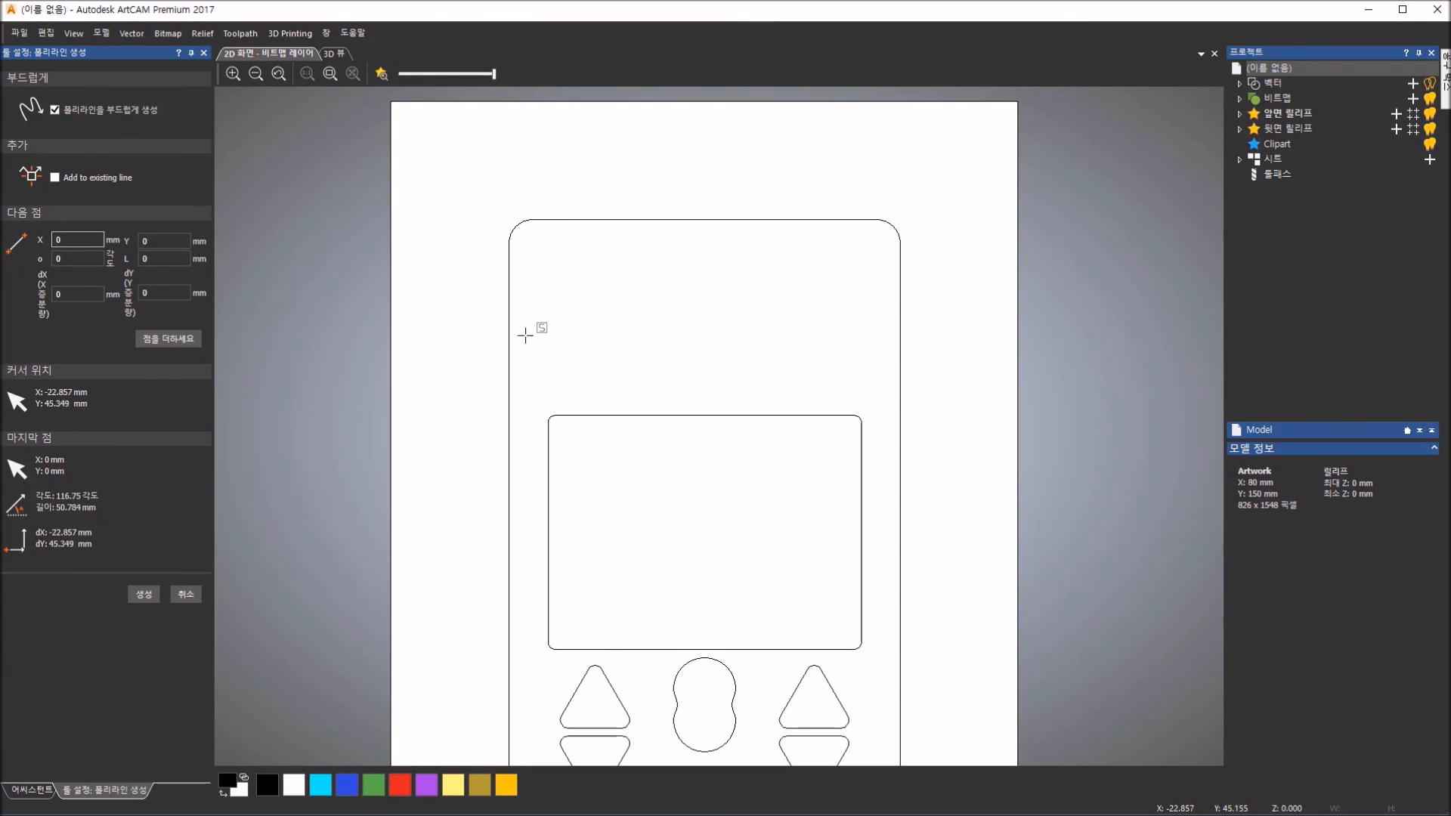
pyautogui.click(528, 365)
pyautogui.click(606, 298)
pyautogui.click(667, 351)
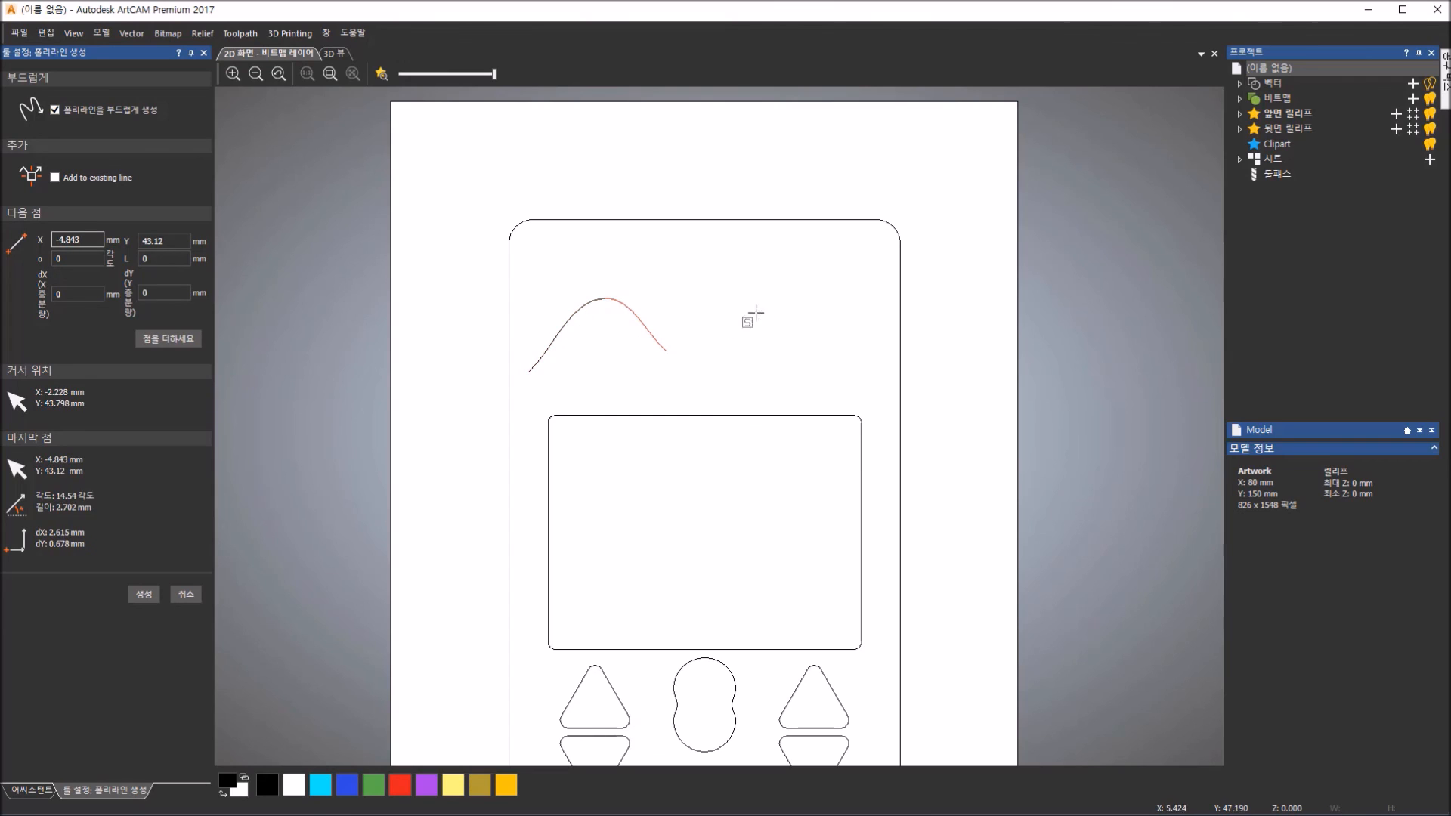
pyautogui.click(768, 255)
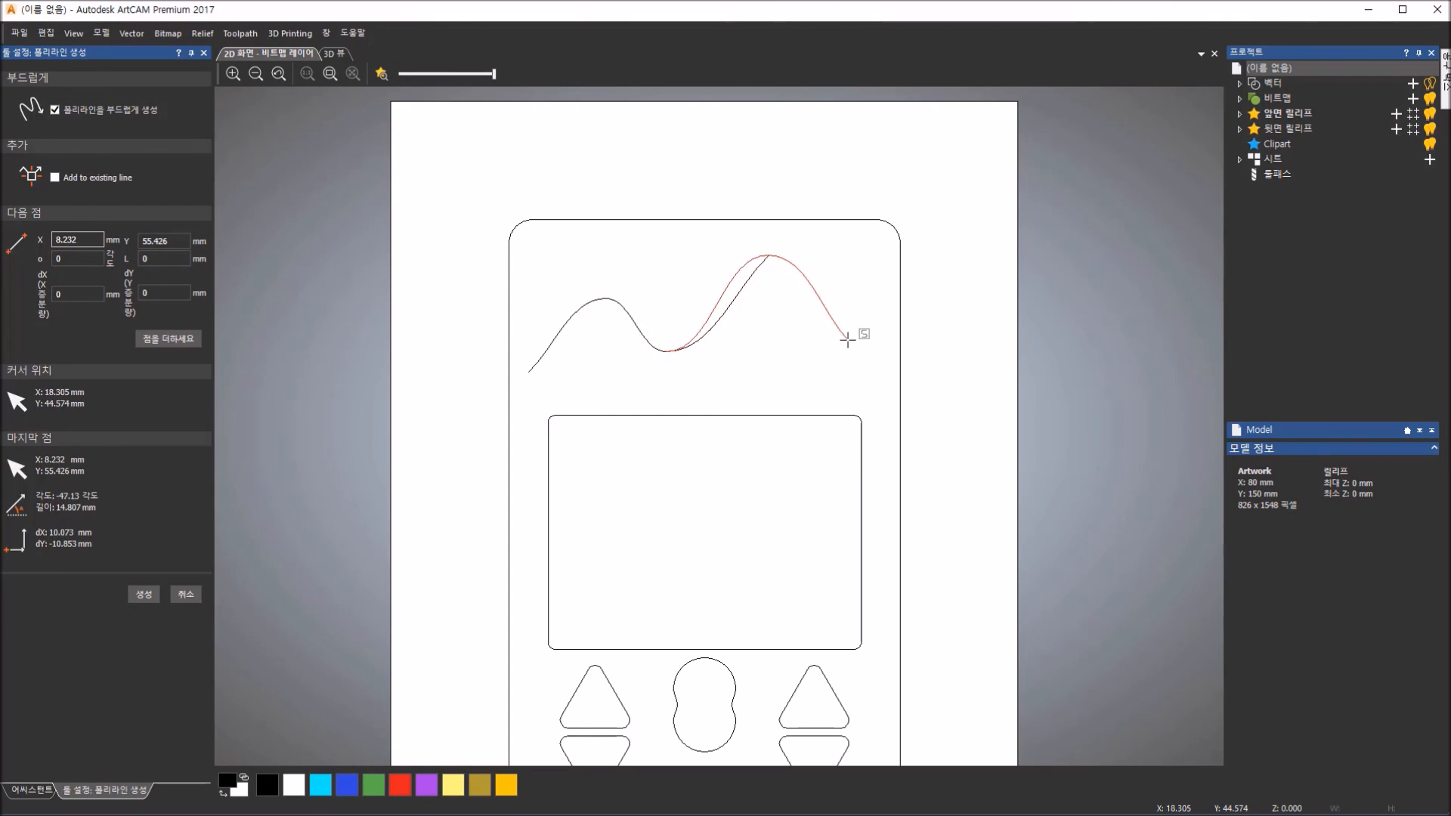
pyautogui.click(860, 306)
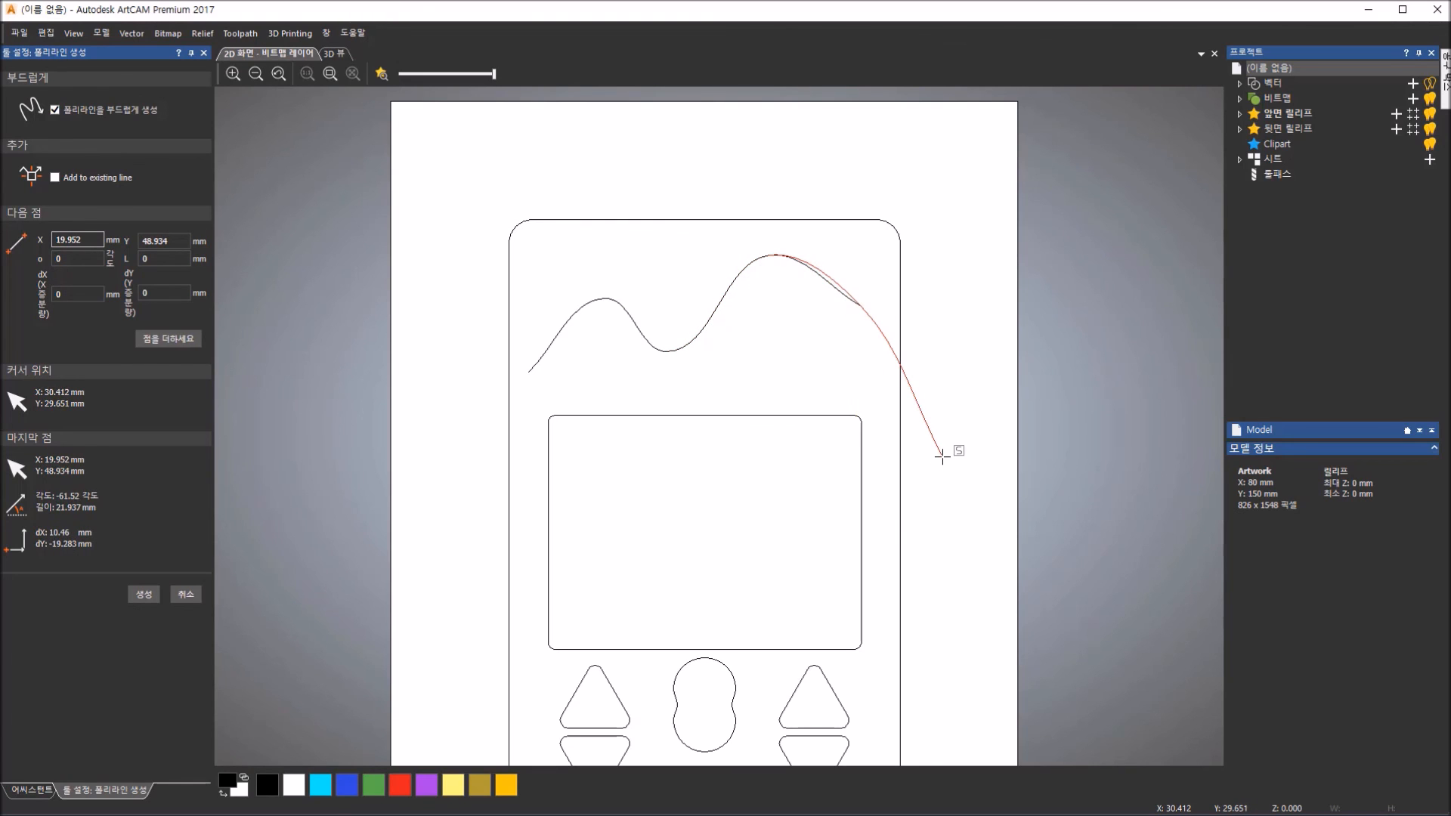
pyautogui.press('Escape')
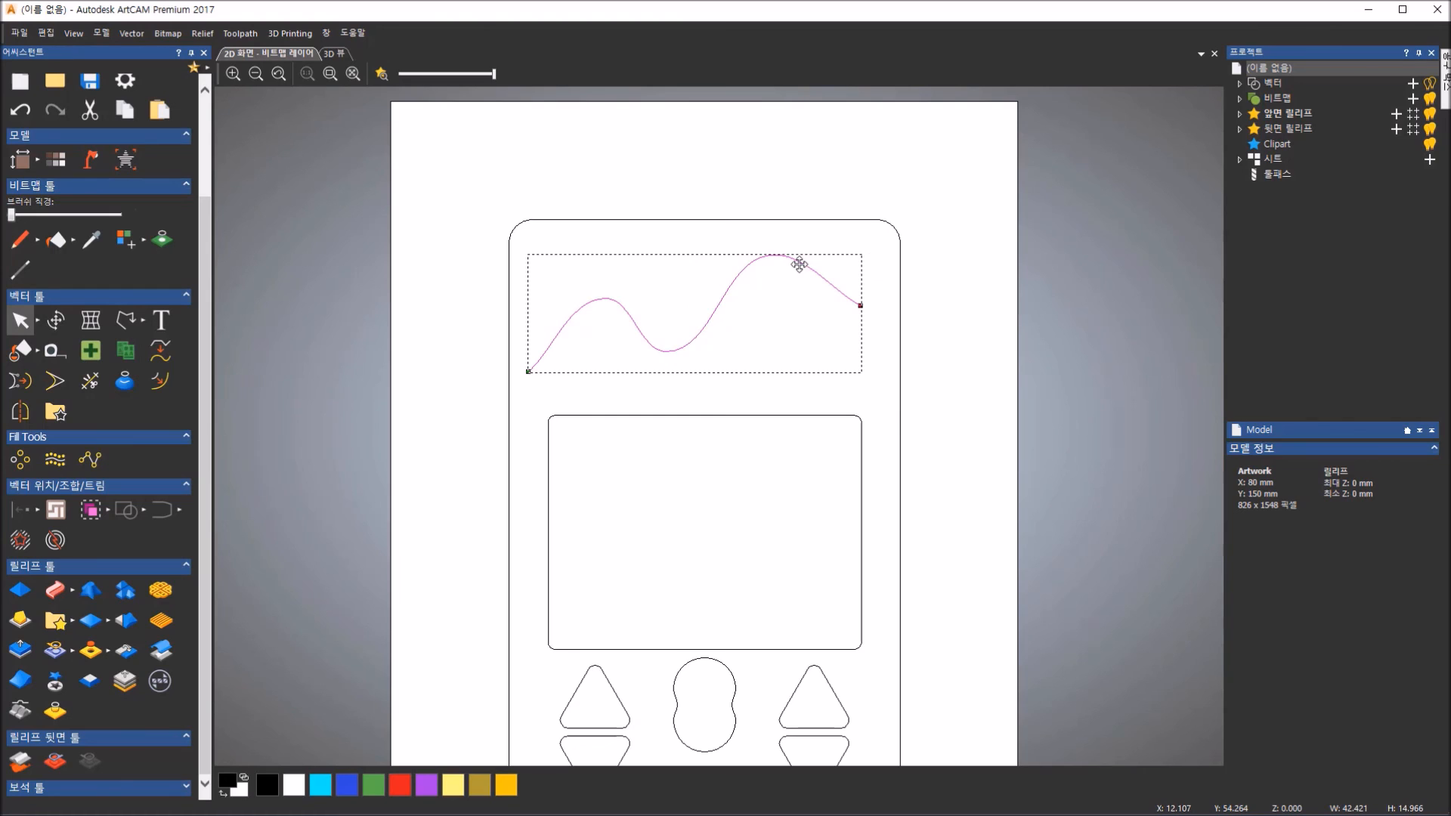
# - Shift the wavy curve slightly right to centre it between the phone outline's sides, and deselect it
pyautogui.moveTo(805, 270); pyautogui.dragTo(814, 266)
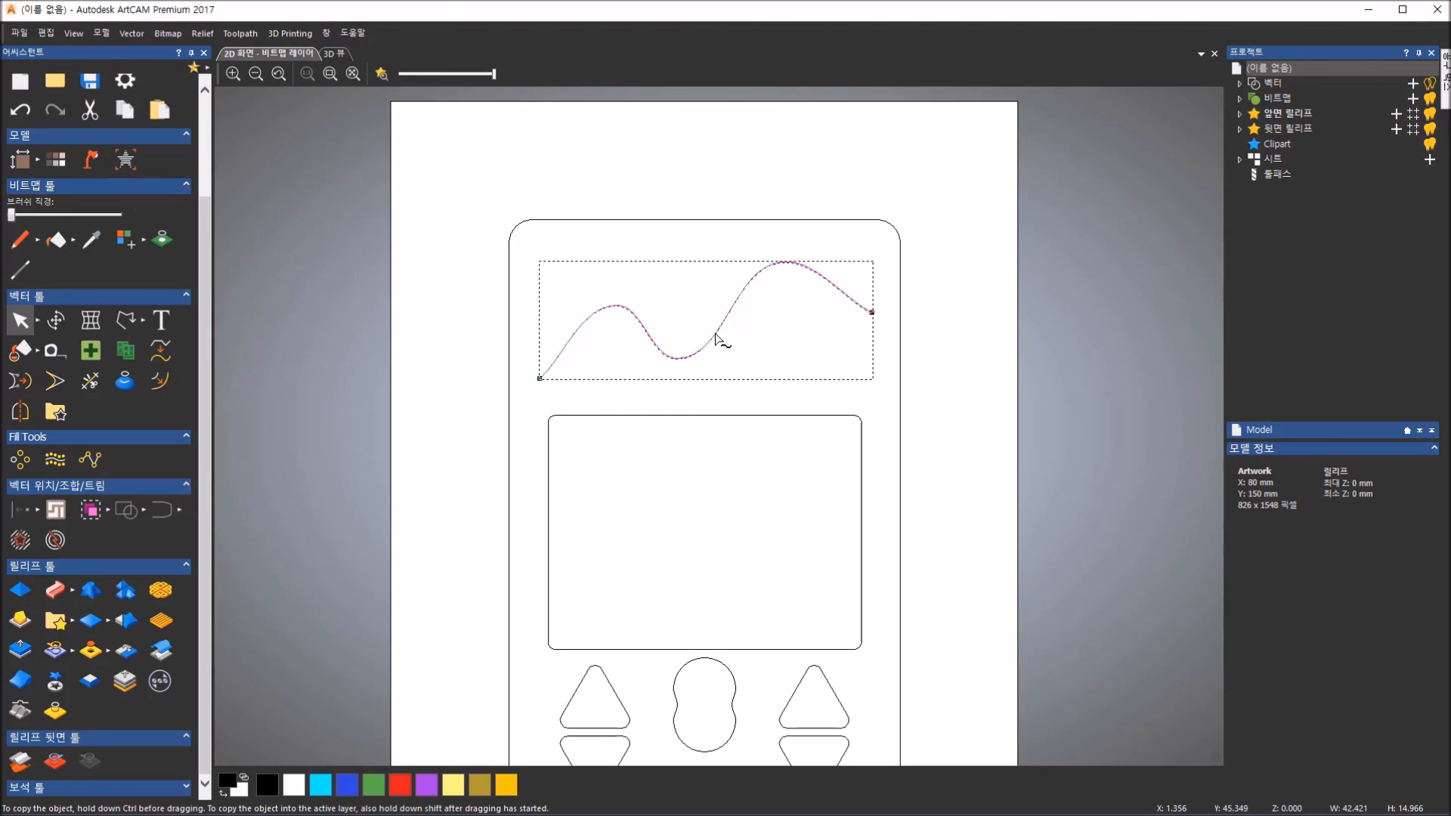
pyautogui.moveTo(716, 338); pyautogui.dragTo(718, 333)
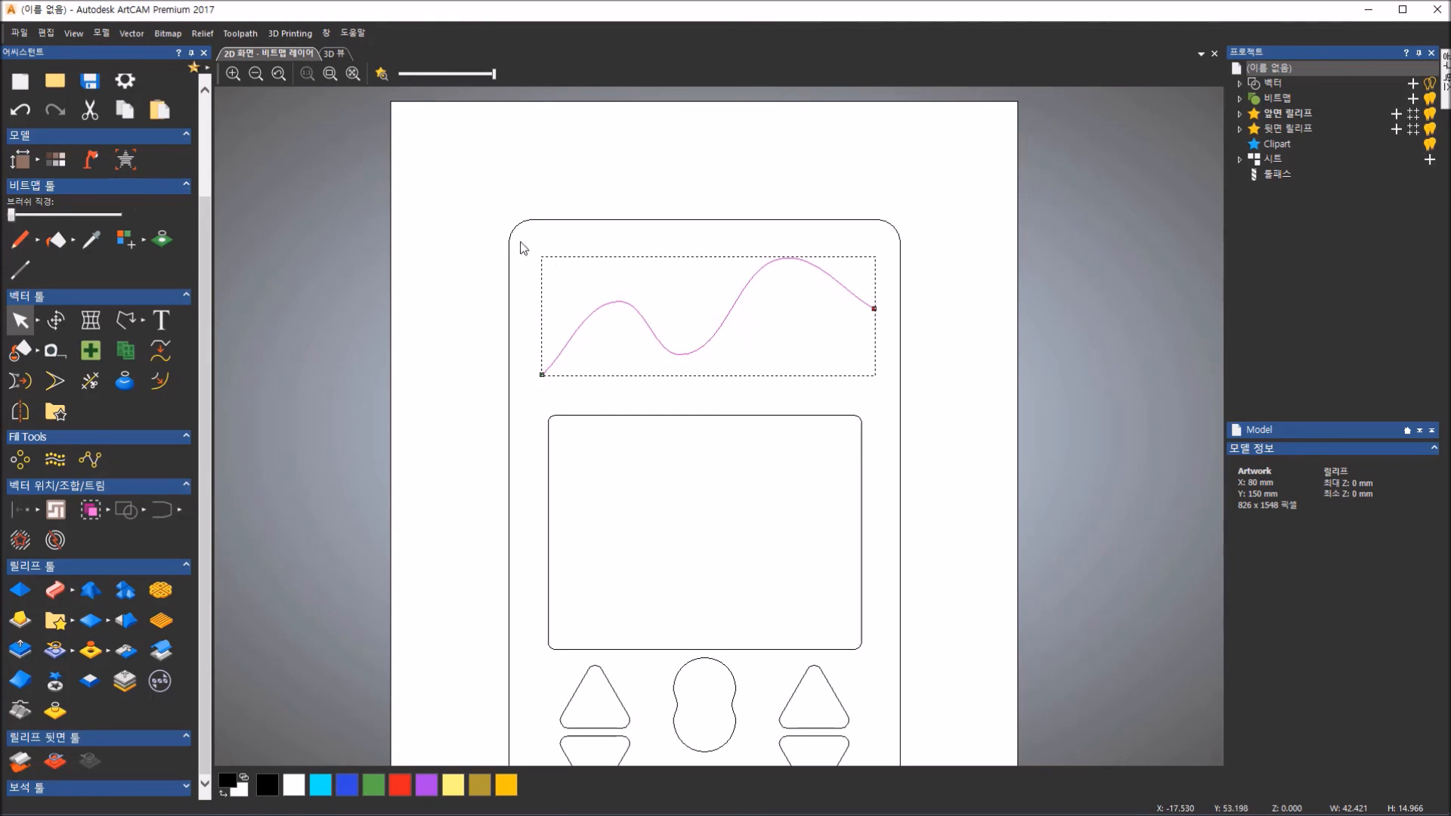
pyautogui.click(444, 166)
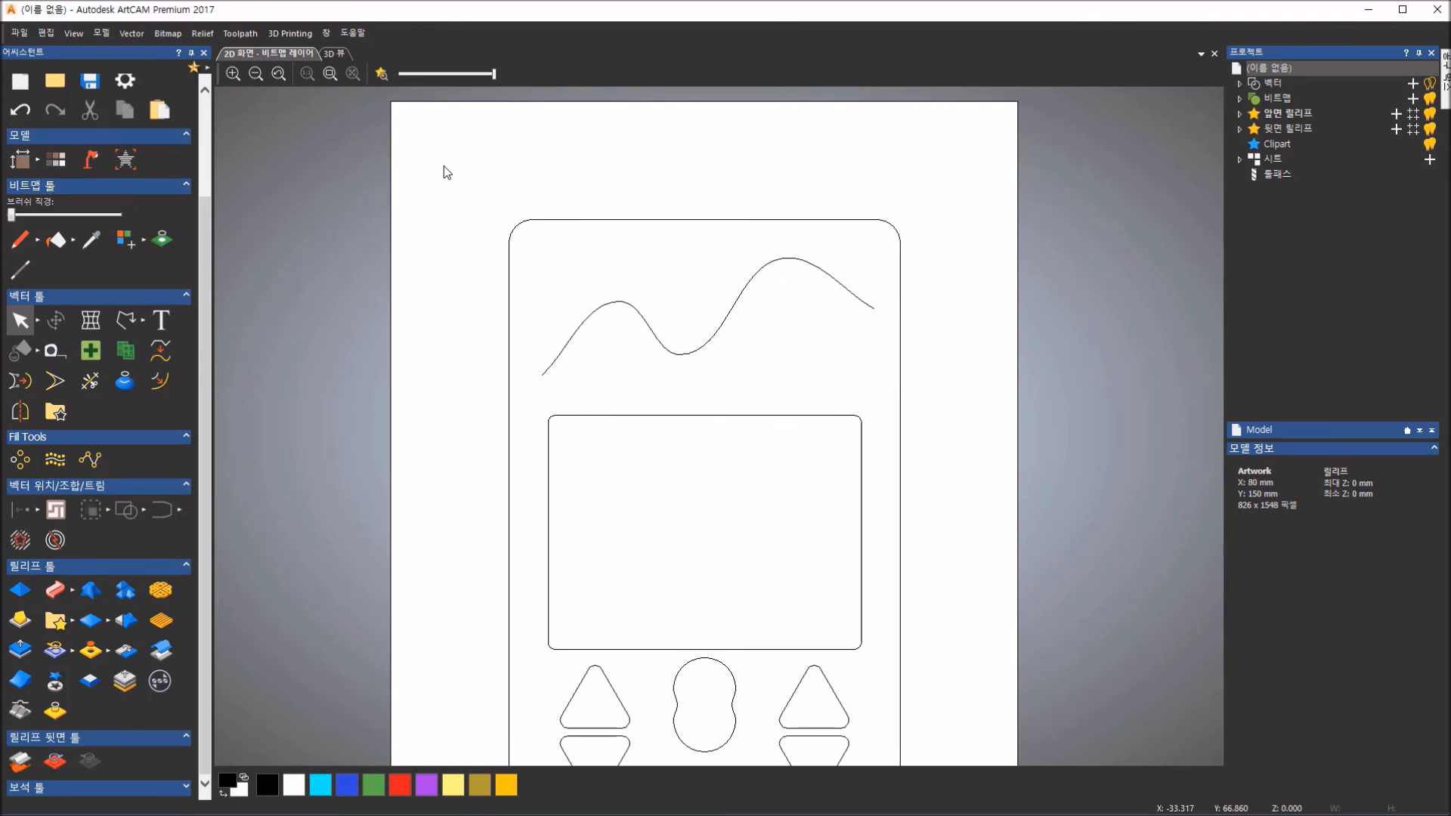
# - Create a 5-point star at angle 0, centred at X -28, Y 62 mm, with long radius 4.5 mm and short radius 2 mm
pyautogui.click(142, 321)
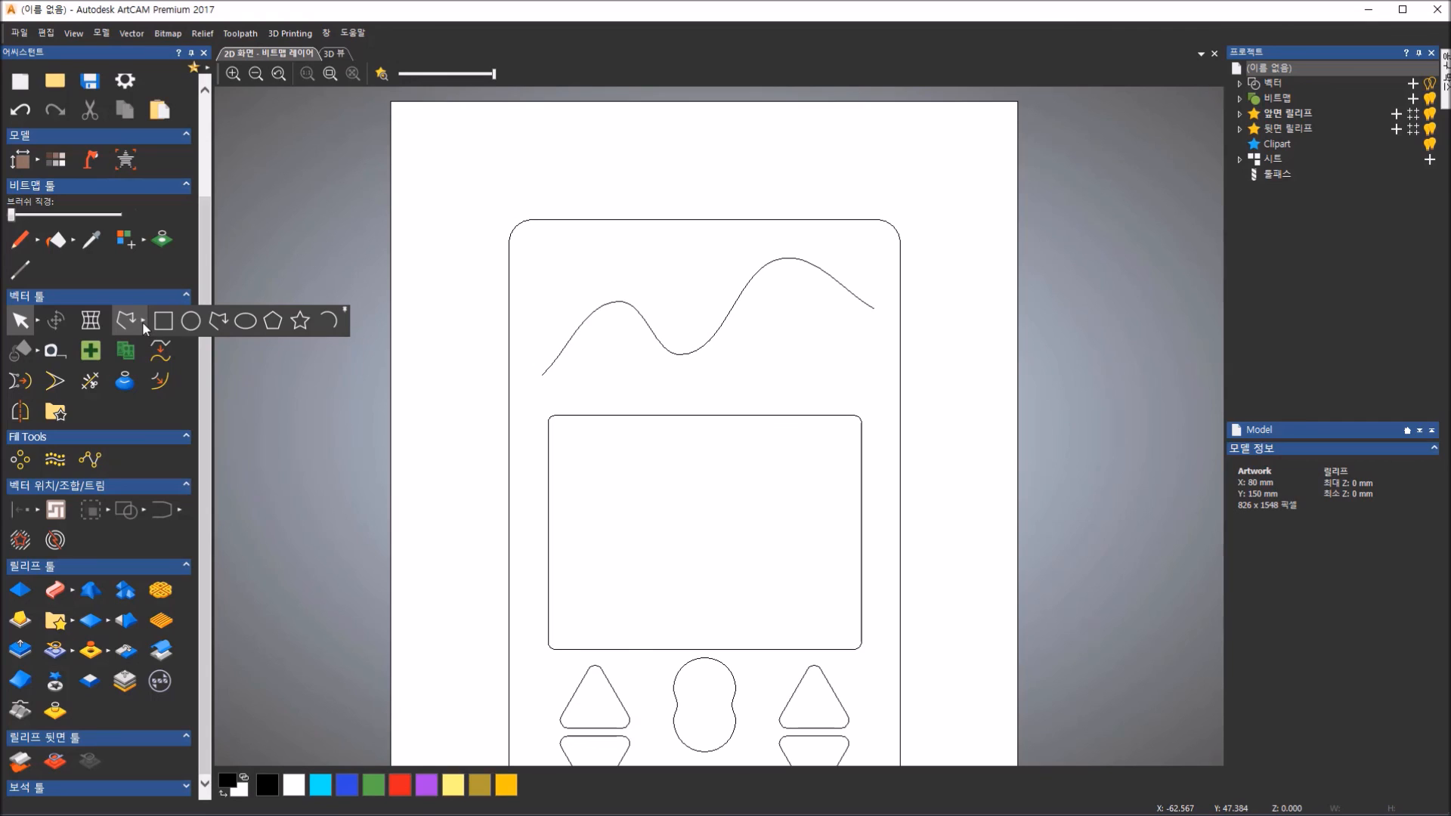
pyautogui.click(301, 322)
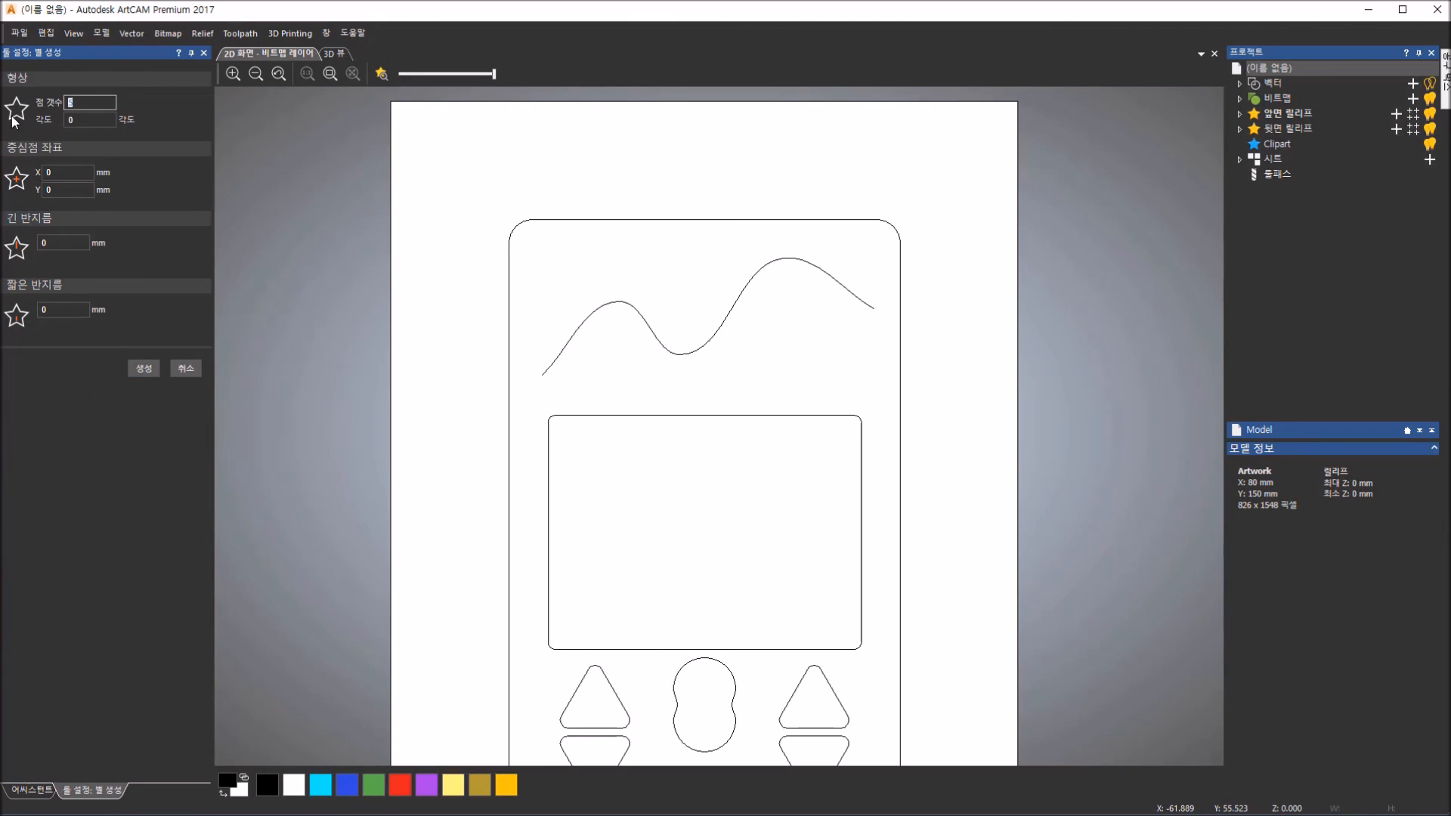
pyautogui.click(76, 119)
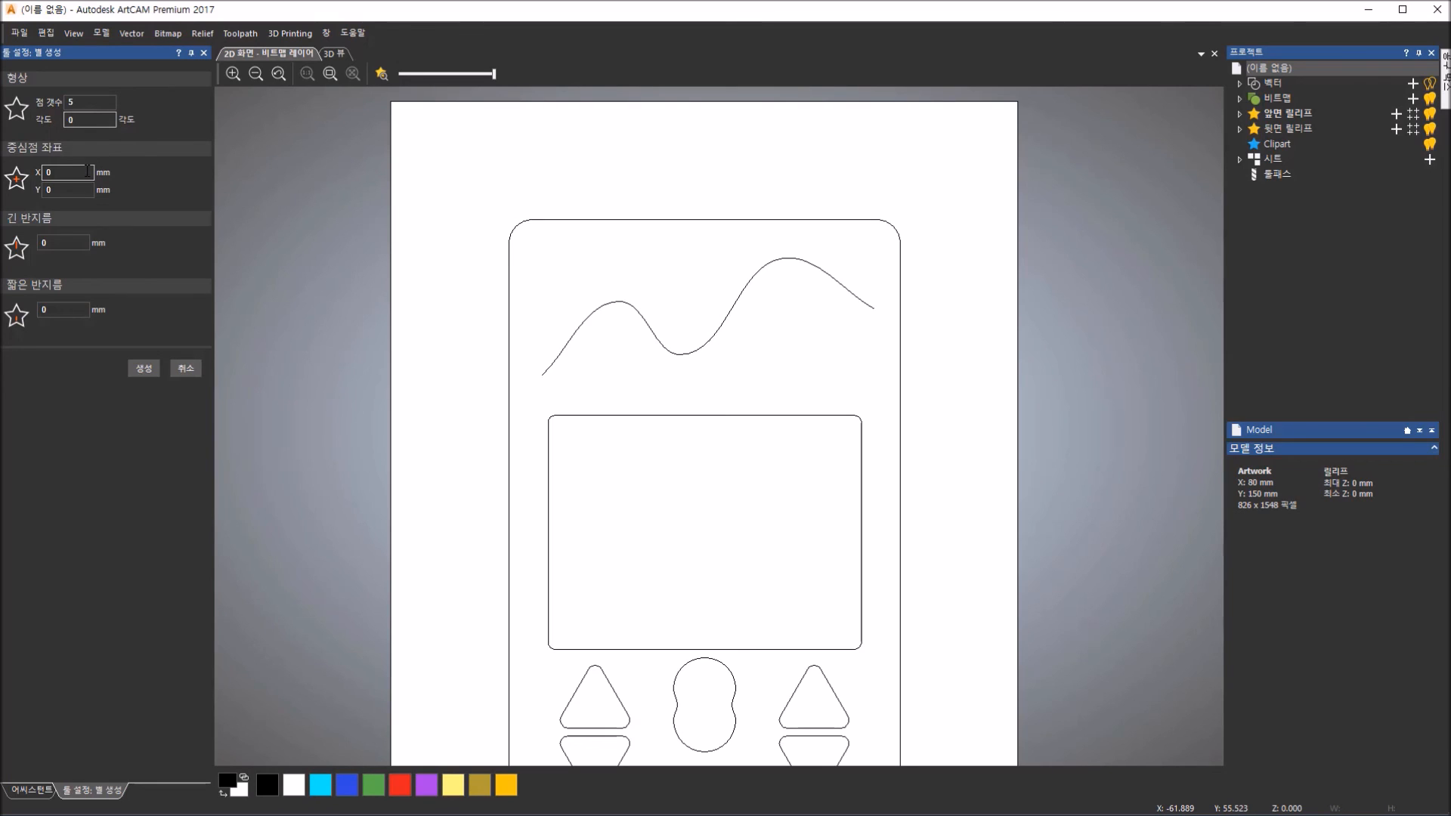
pyautogui.click(87, 171)
pyautogui.press('Tab')
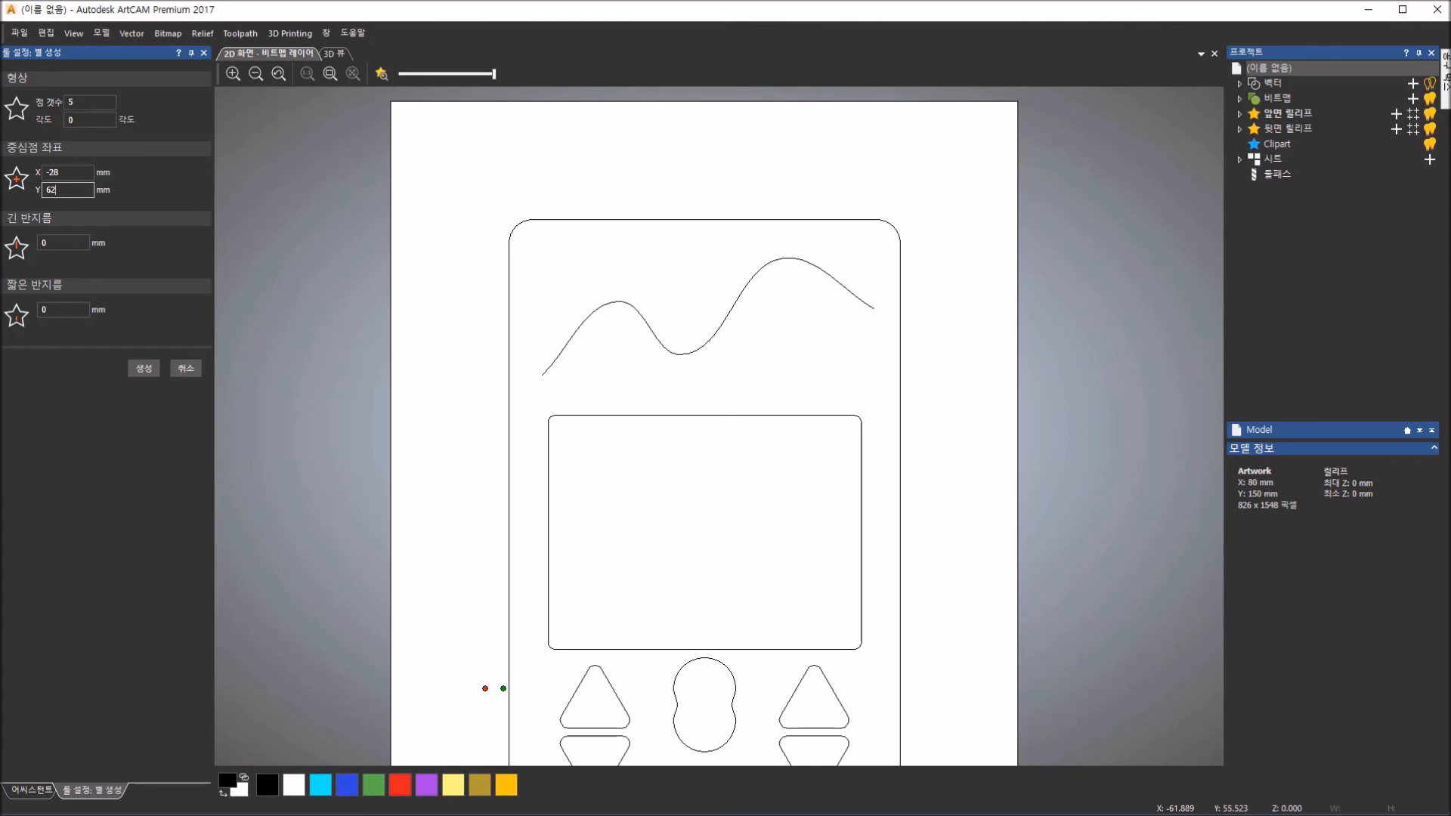
pyautogui.click(44, 242)
pyautogui.press('Return')
pyautogui.click(43, 310)
pyautogui.press('Return')
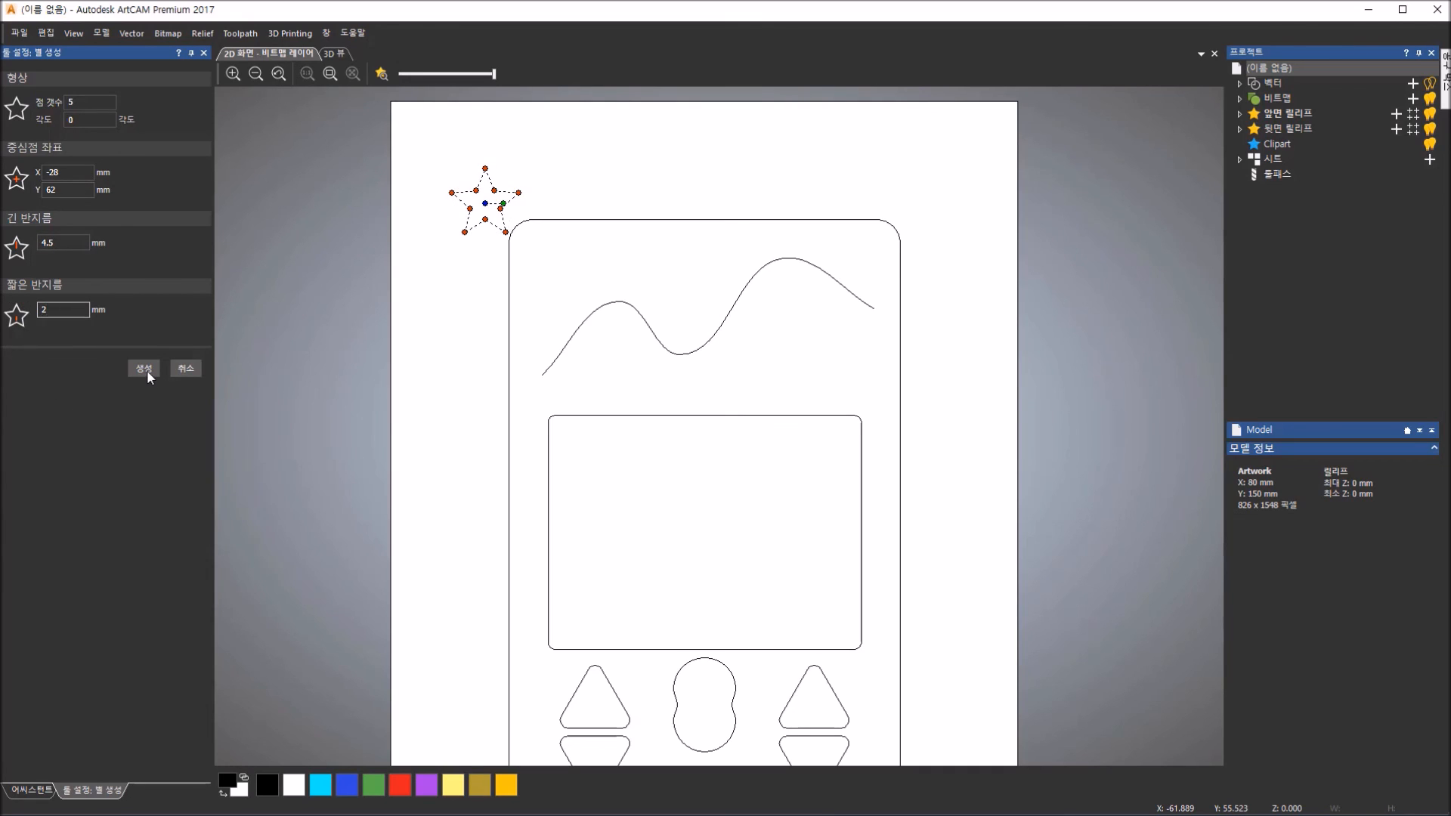
pyautogui.click(145, 369)
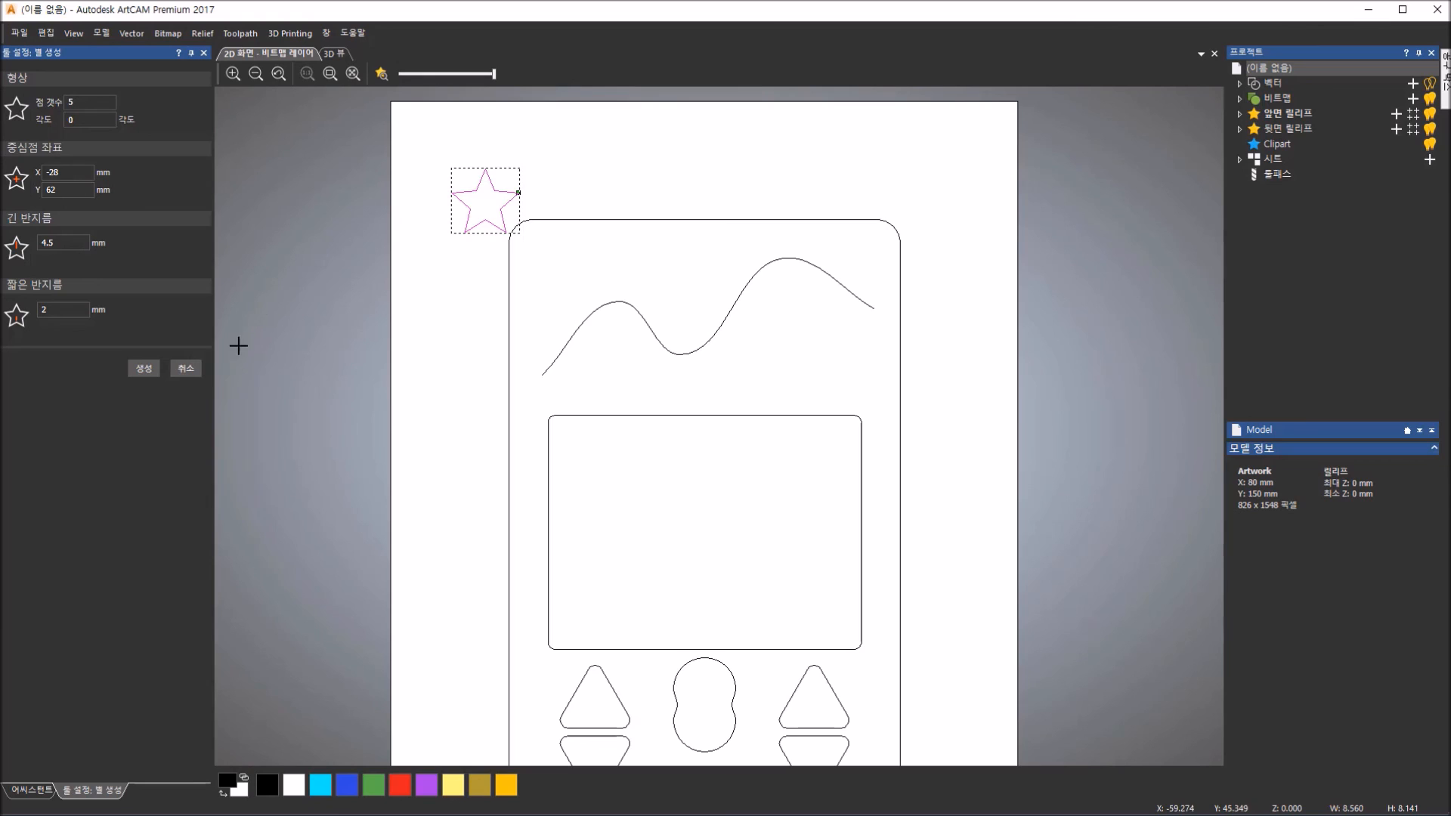
pyautogui.click(186, 369)
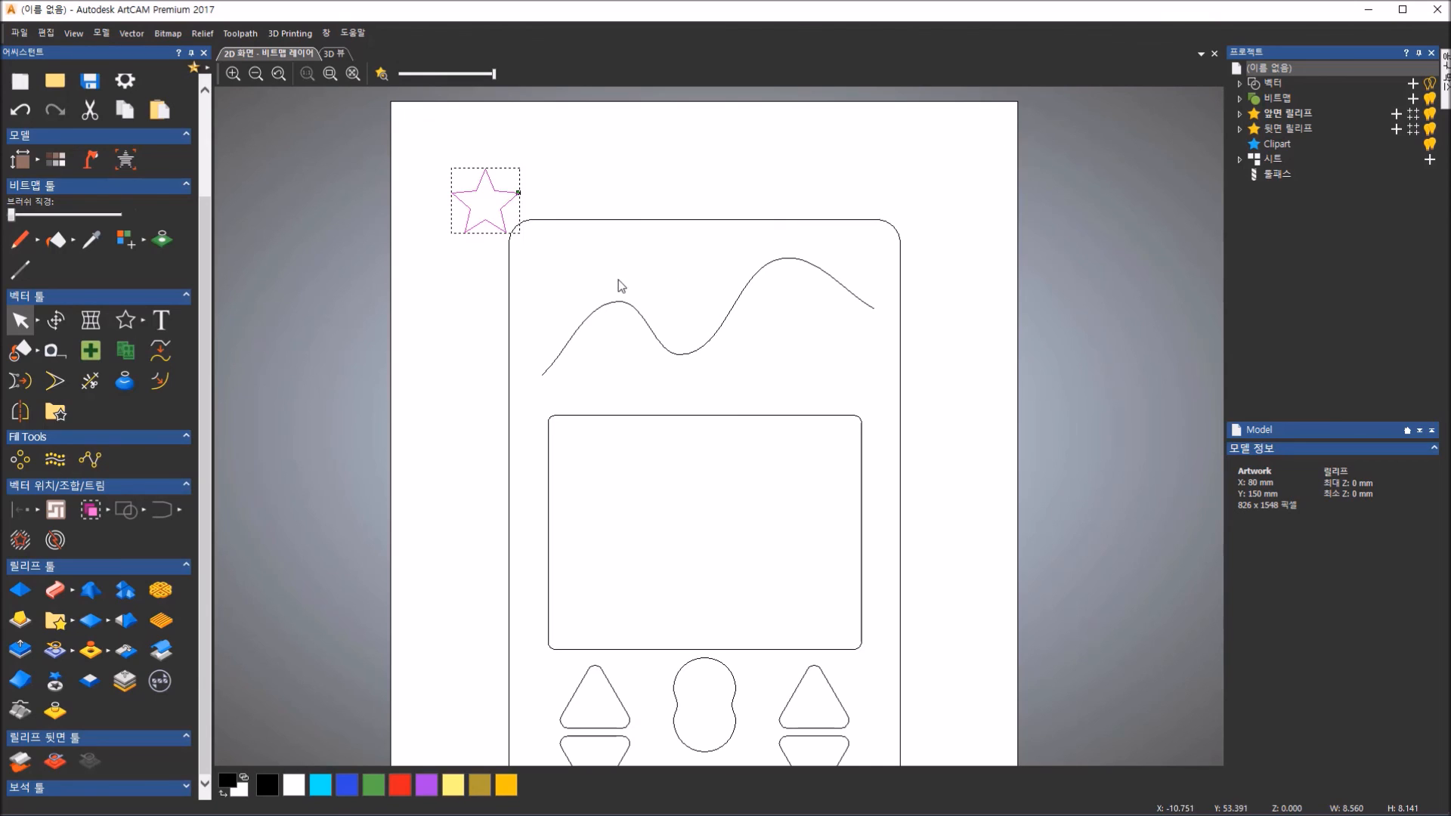
# - Paste 5 copies of the star along the wavy curve, and delete the original star and the curve
pyautogui.keyDown('shift'); pyautogui.click(569, 340); pyautogui.keyUp('shift')
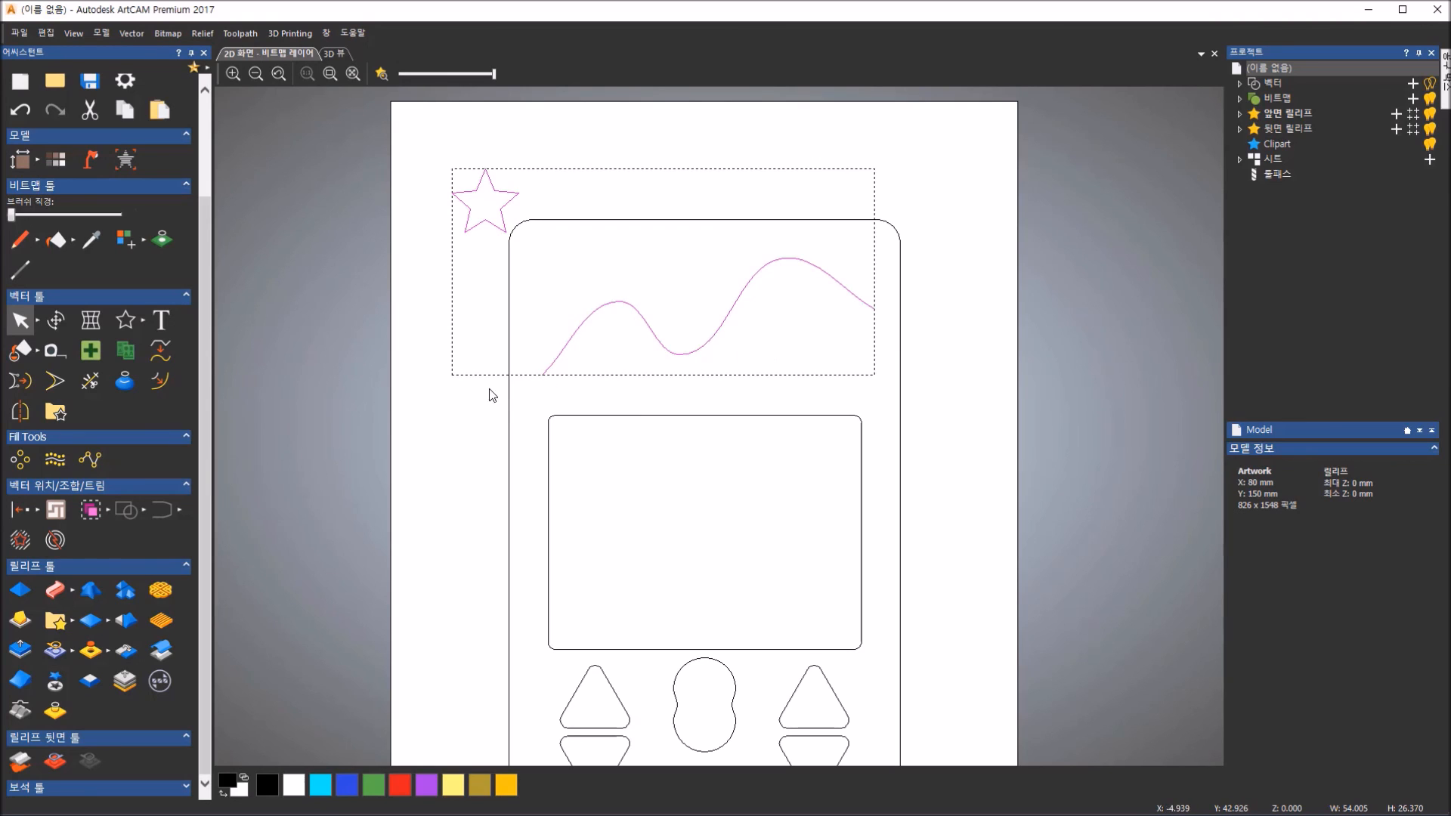
pyautogui.click(81, 464)
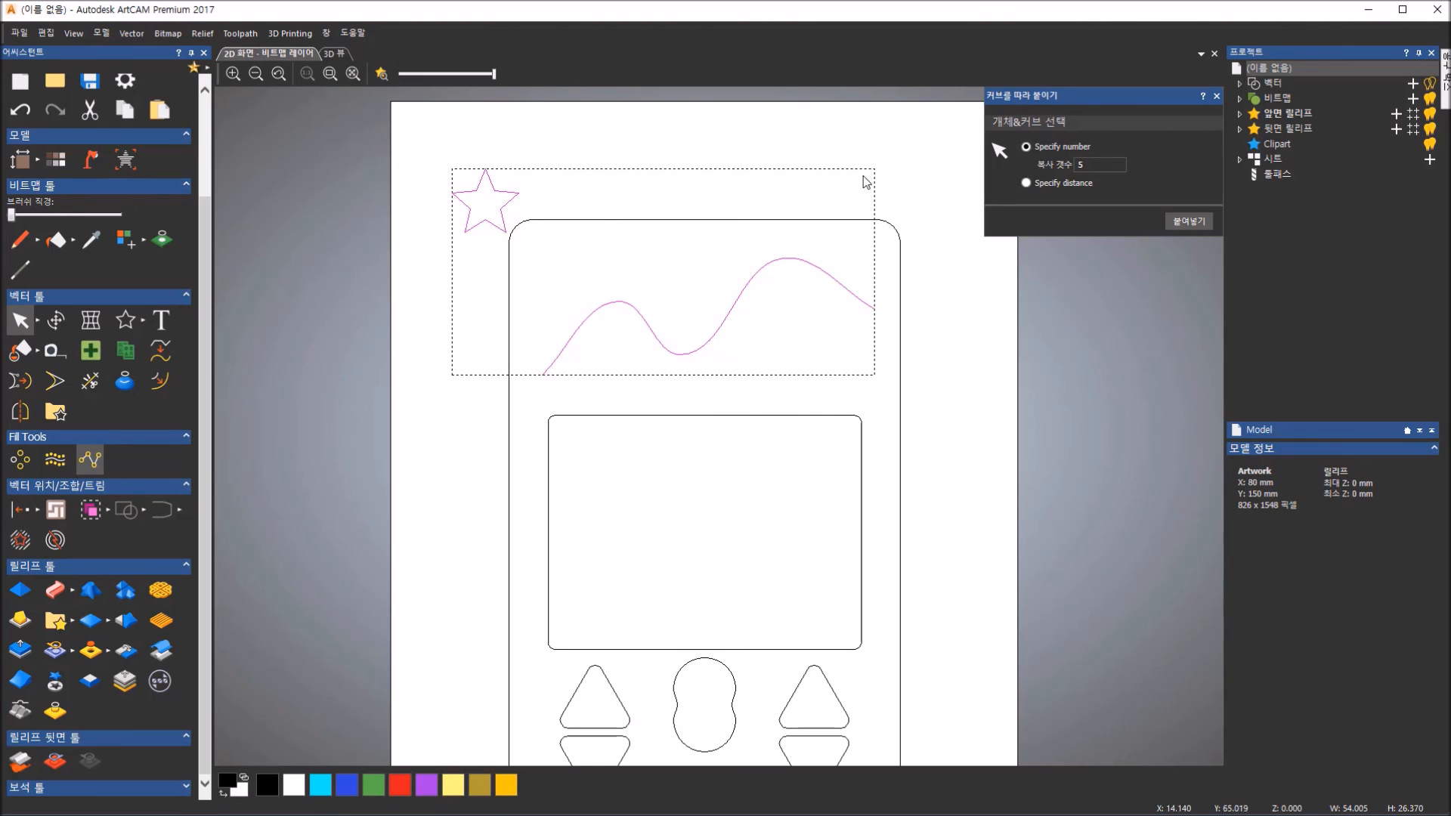
pyautogui.click(1022, 183)
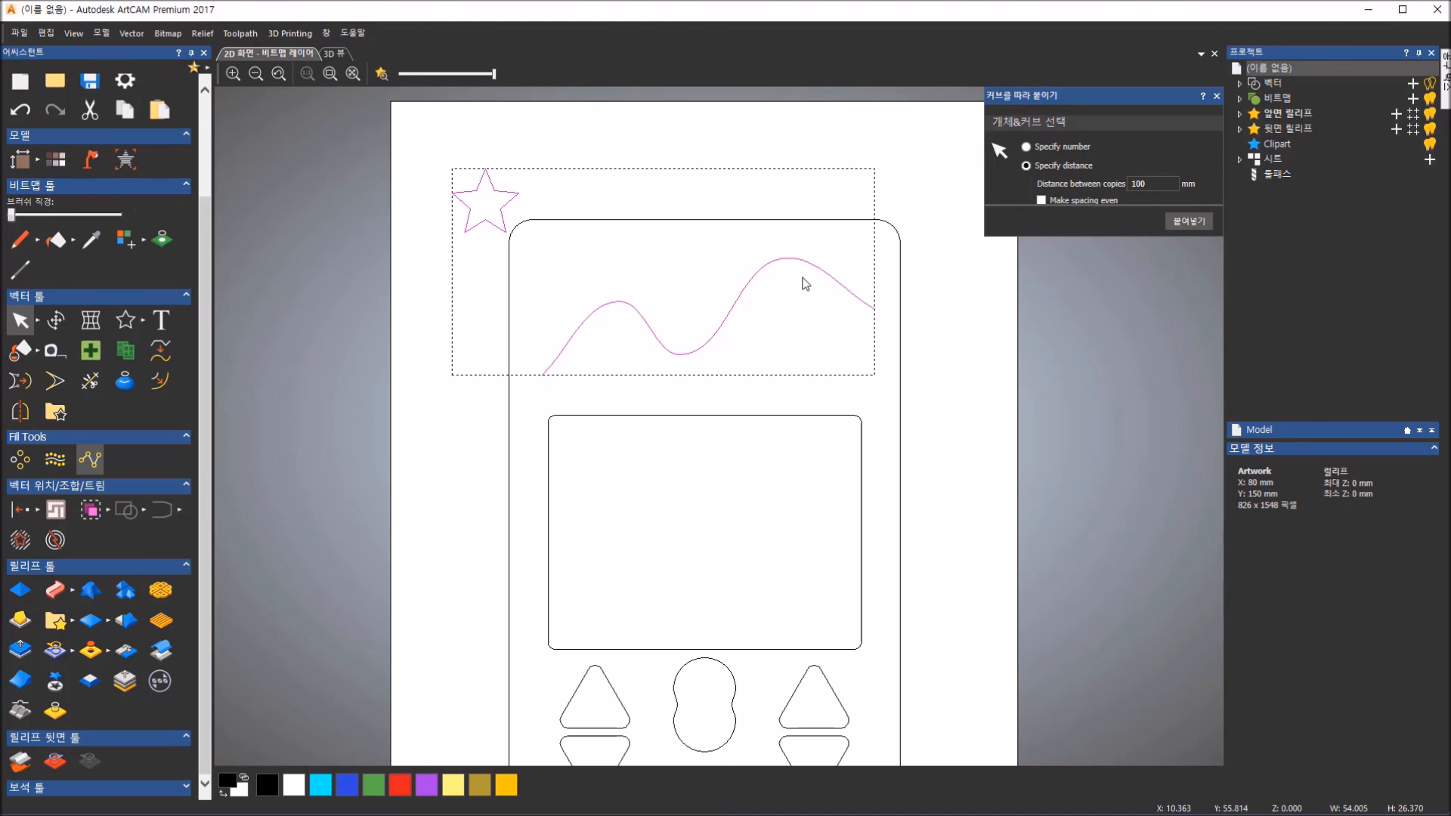
pyautogui.click(1161, 184)
pyautogui.click(1055, 146)
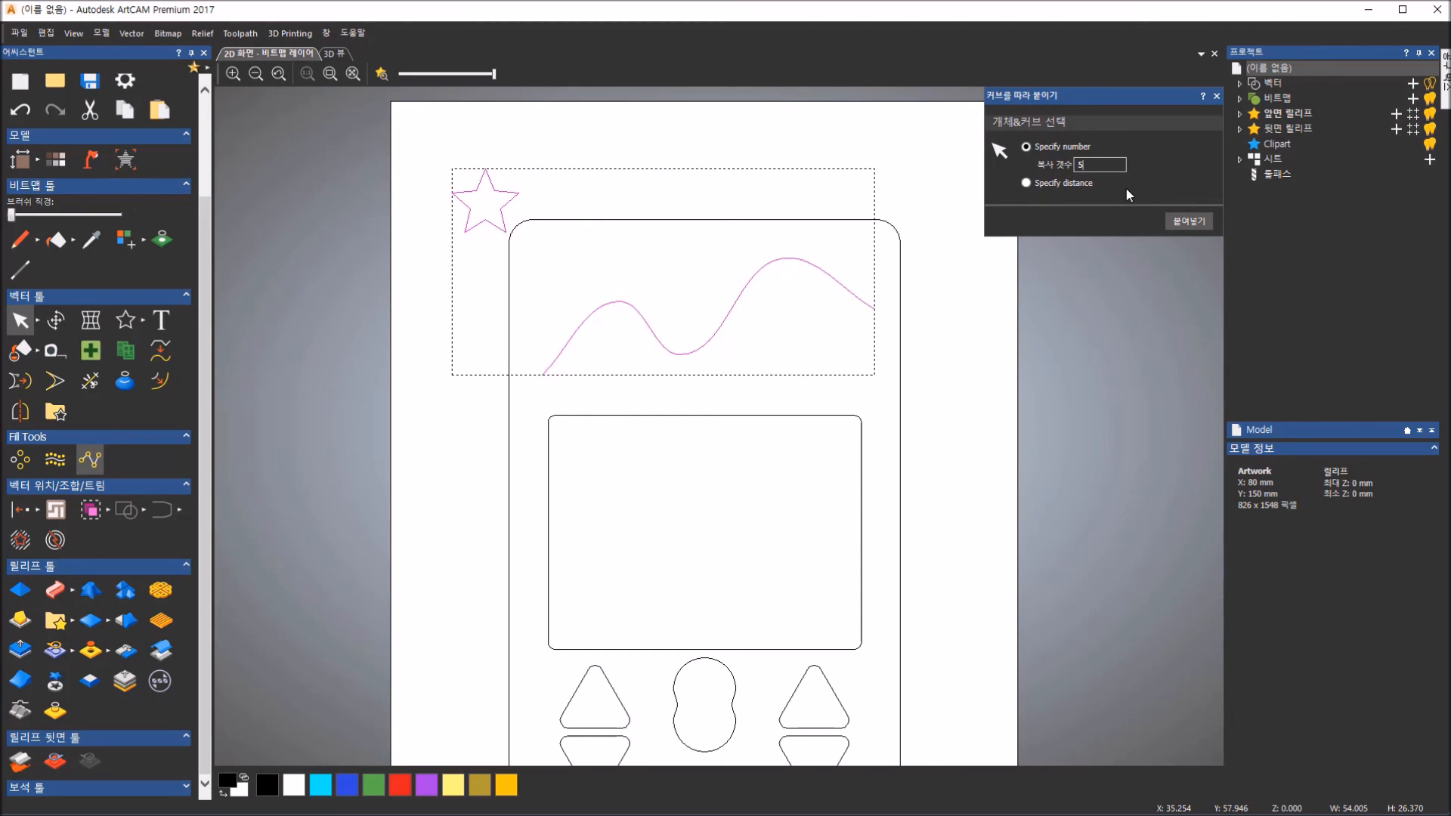
pyautogui.click(1180, 222)
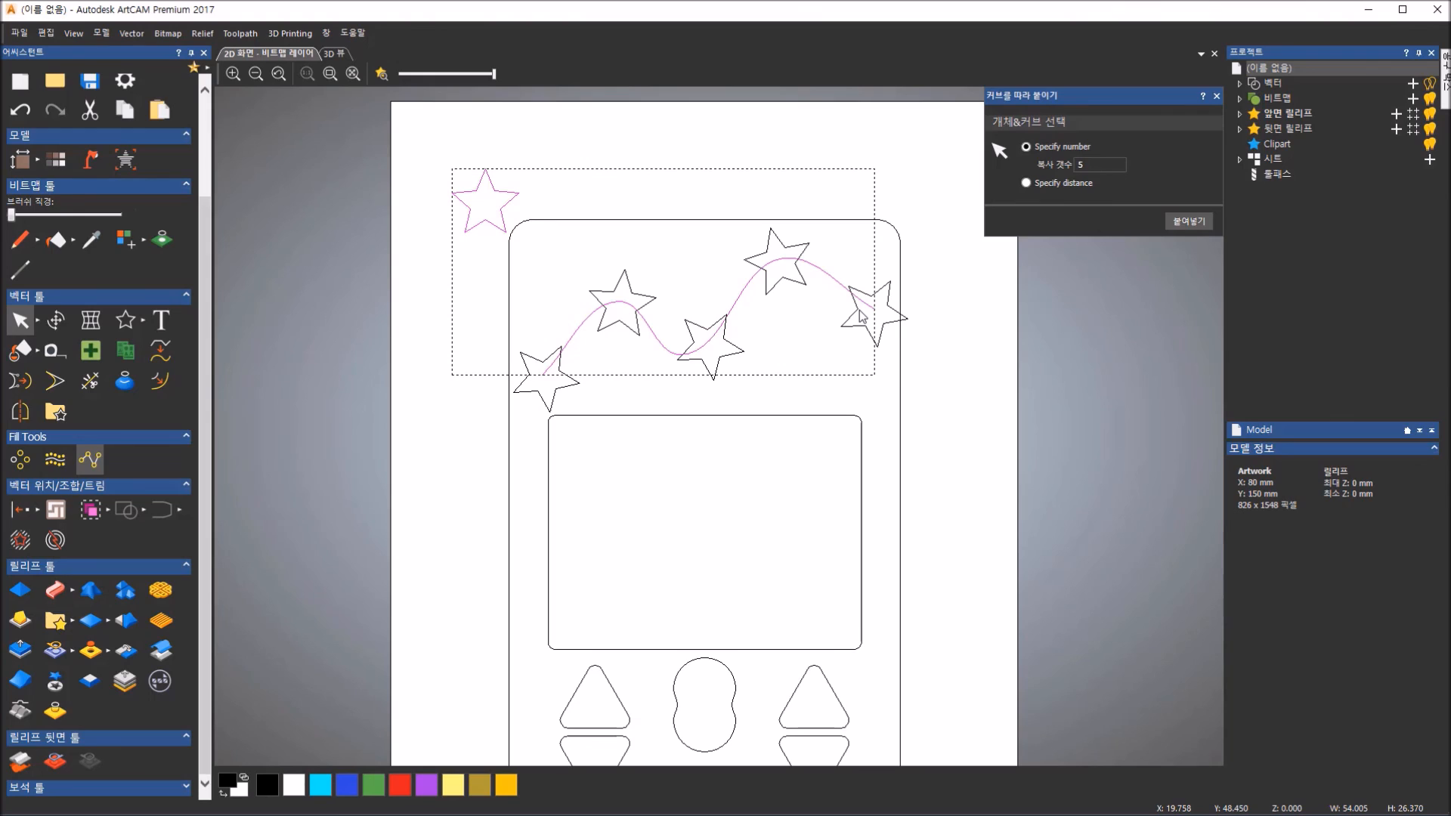
pyautogui.click(1216, 97)
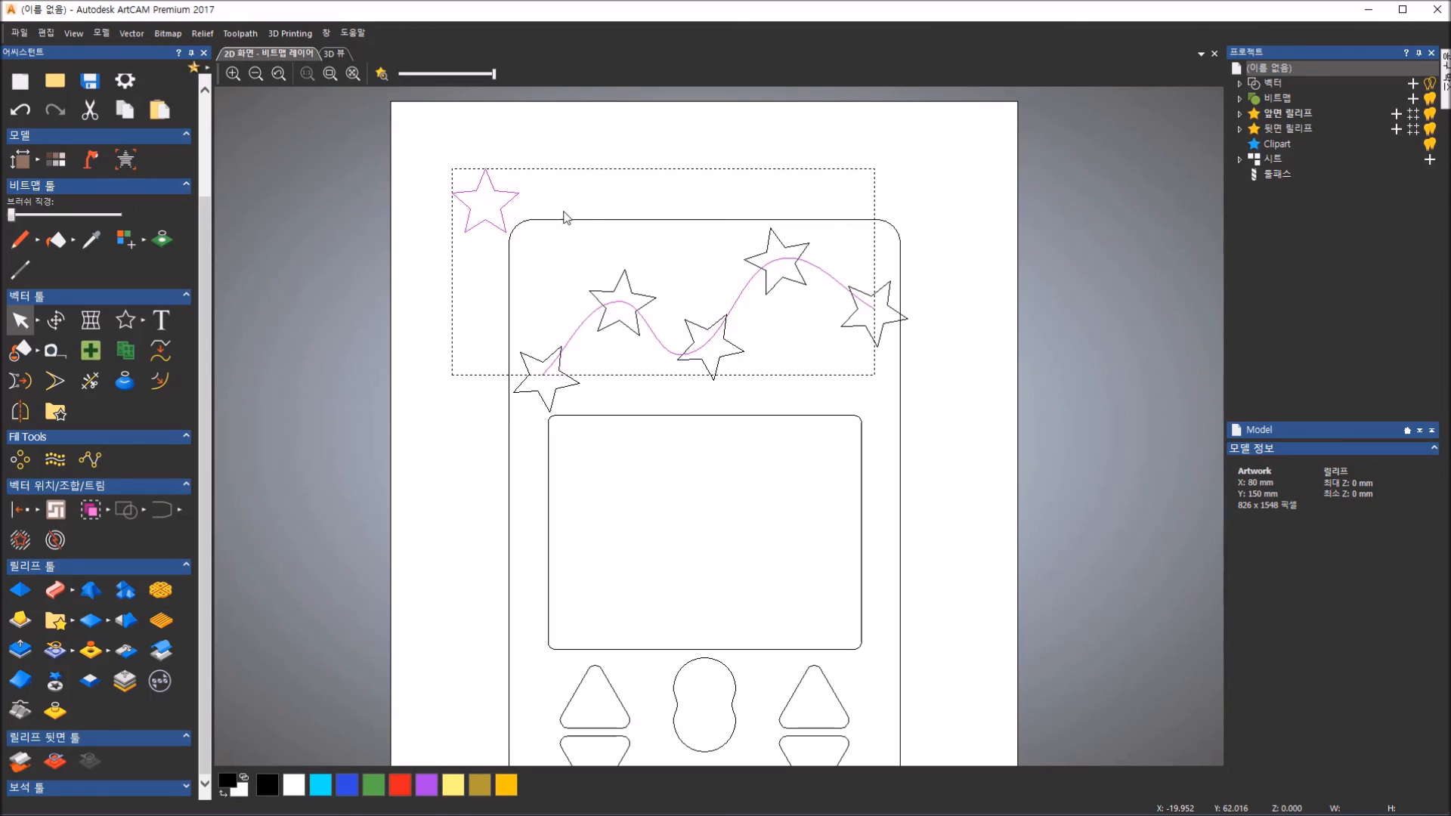
pyautogui.press('Delete')
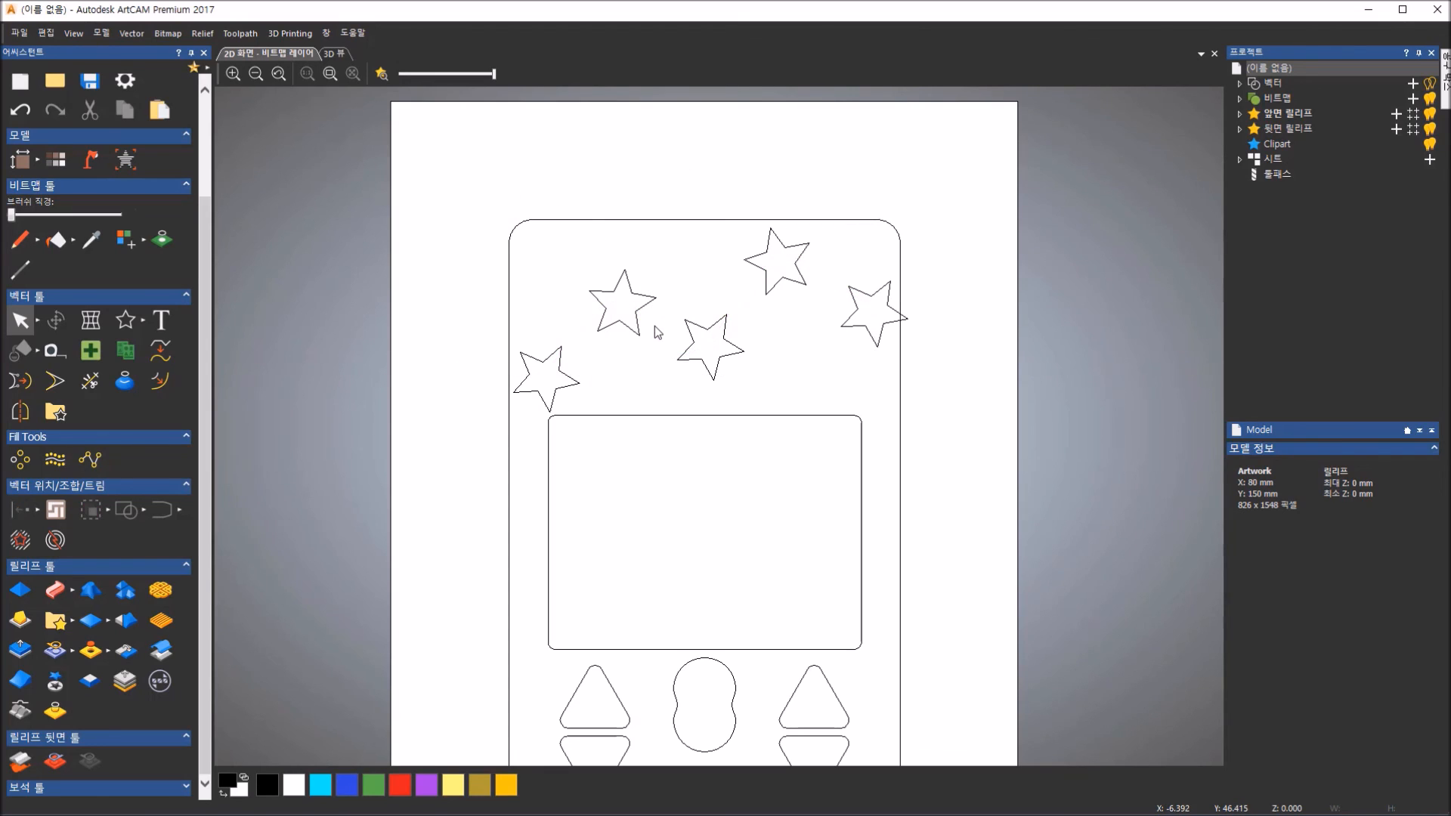
# - Ungroup the stars pasted above the screen rectangle
pyautogui.scroll(-1, 854, 458)
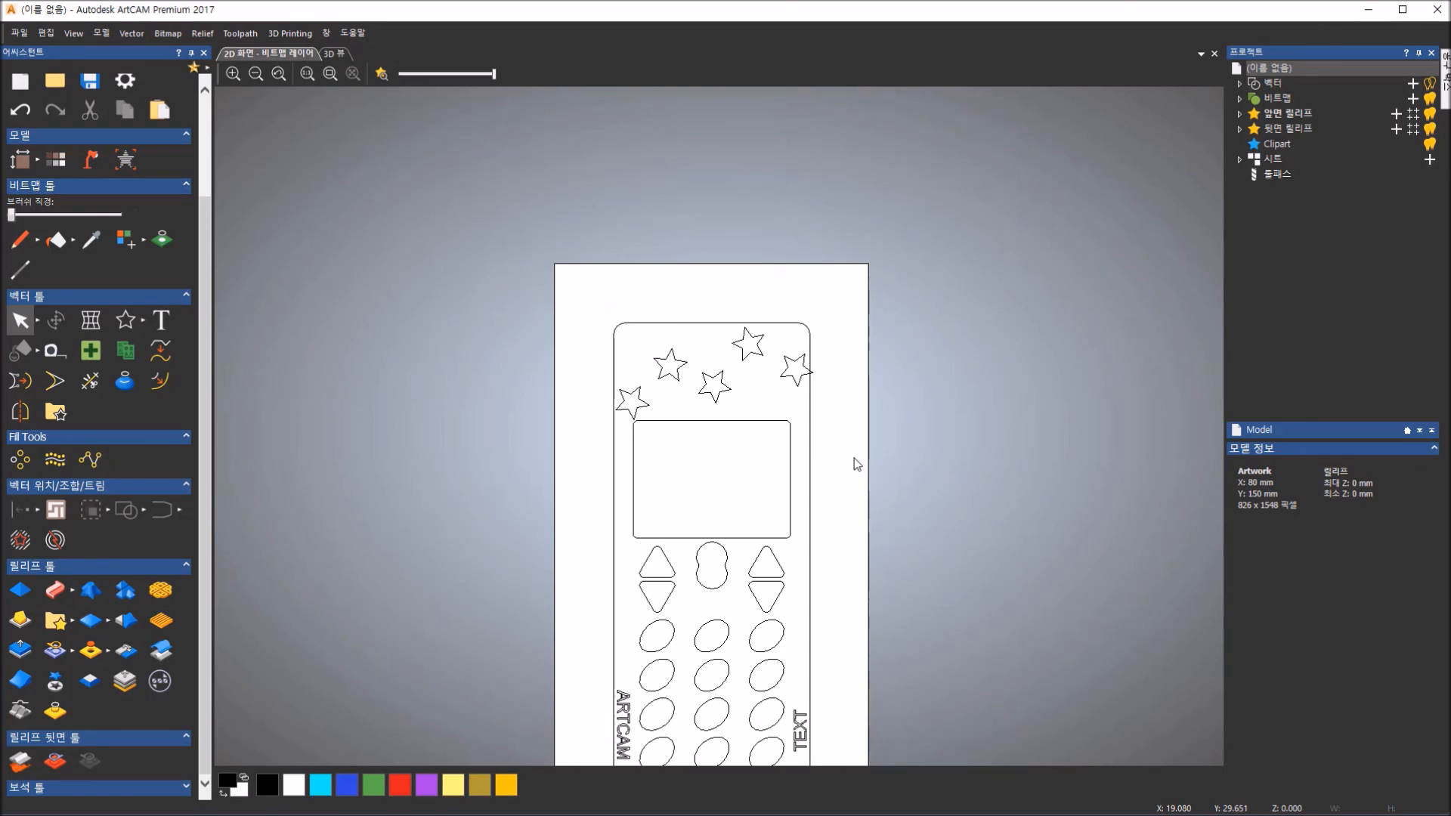
pyautogui.scroll(-1, 853, 465)
pyautogui.scroll(2, 756, 431)
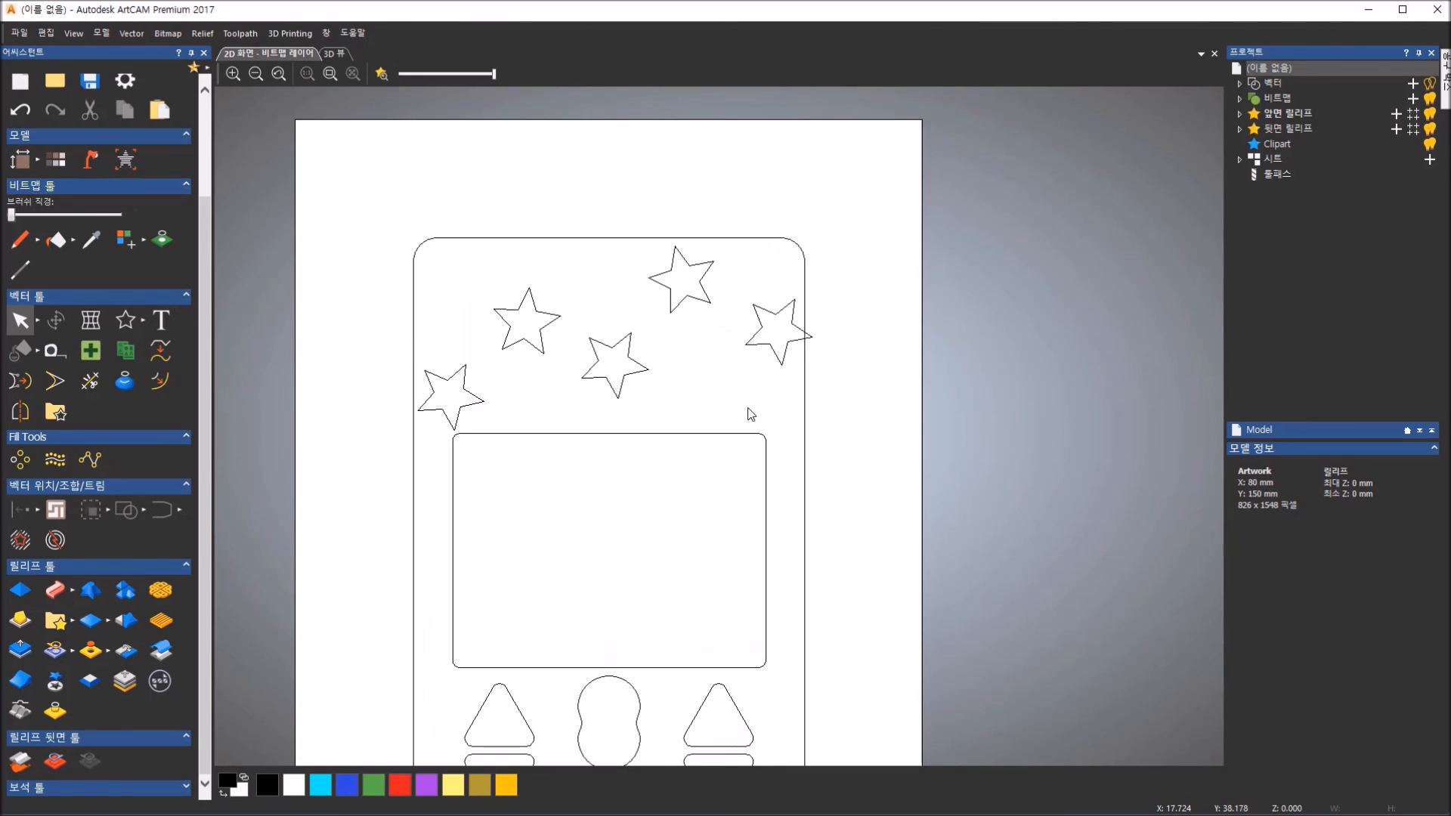
pyautogui.click(776, 357)
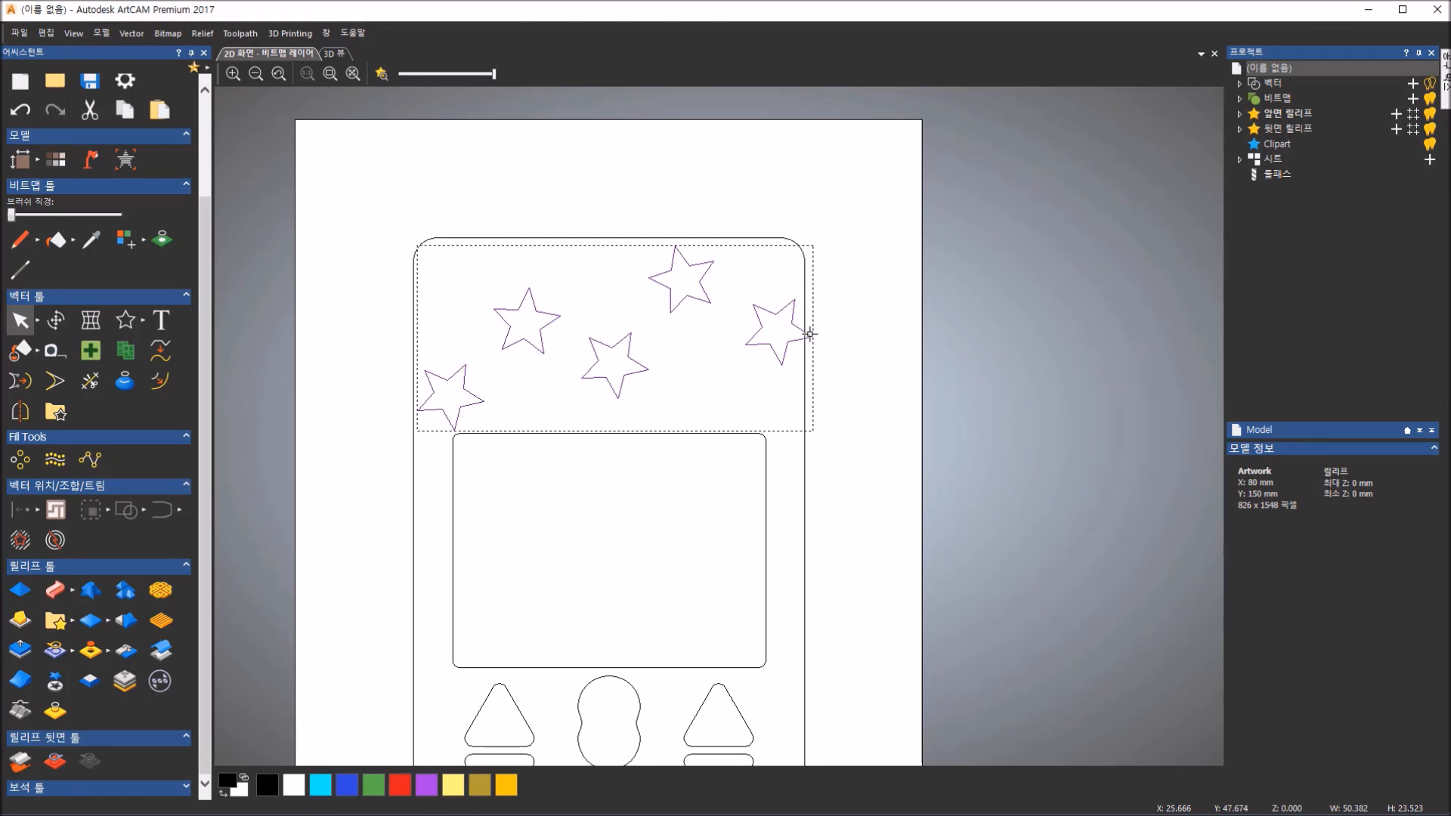
pyautogui.rightClick(768, 346)
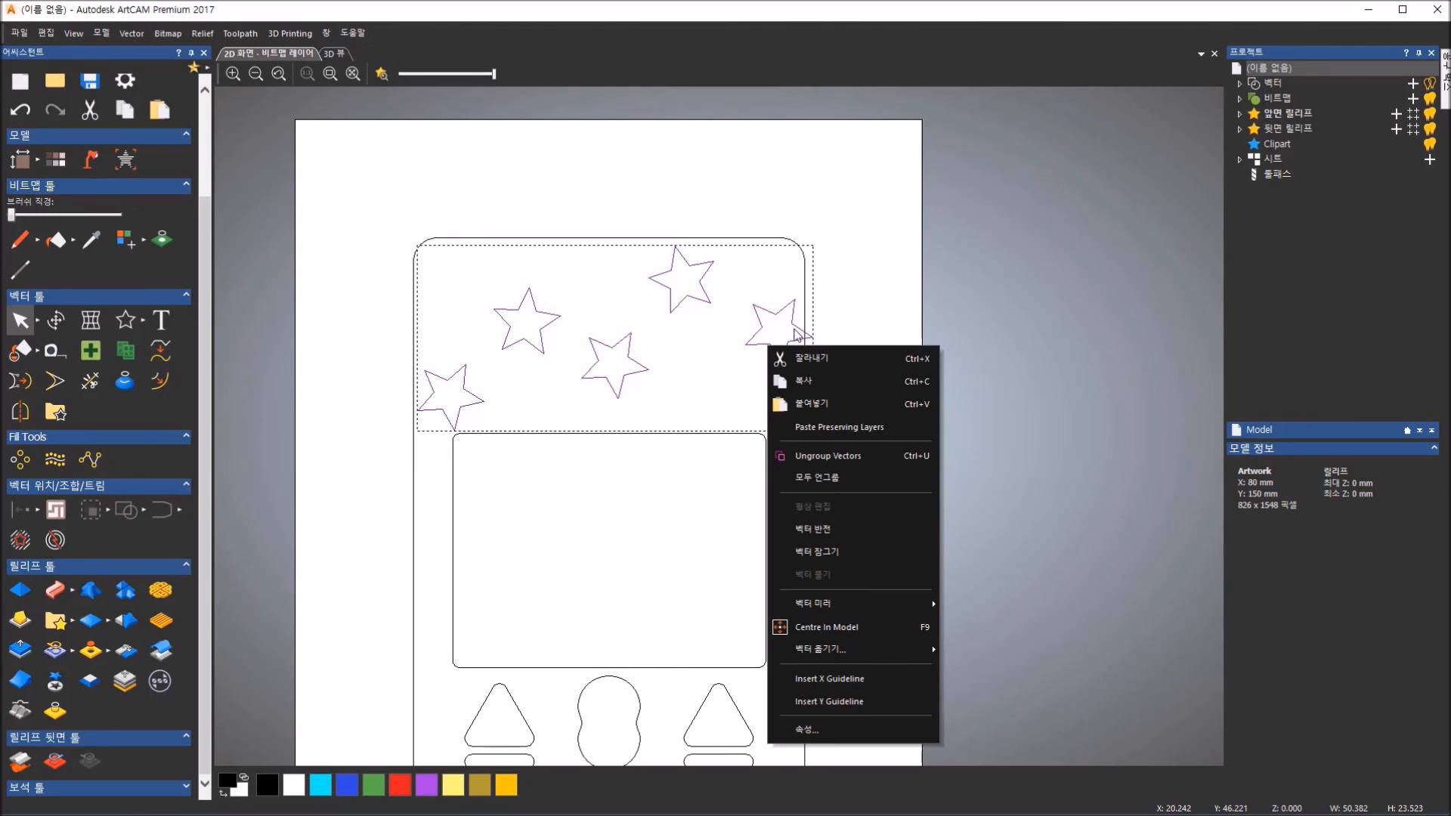
pyautogui.click(818, 456)
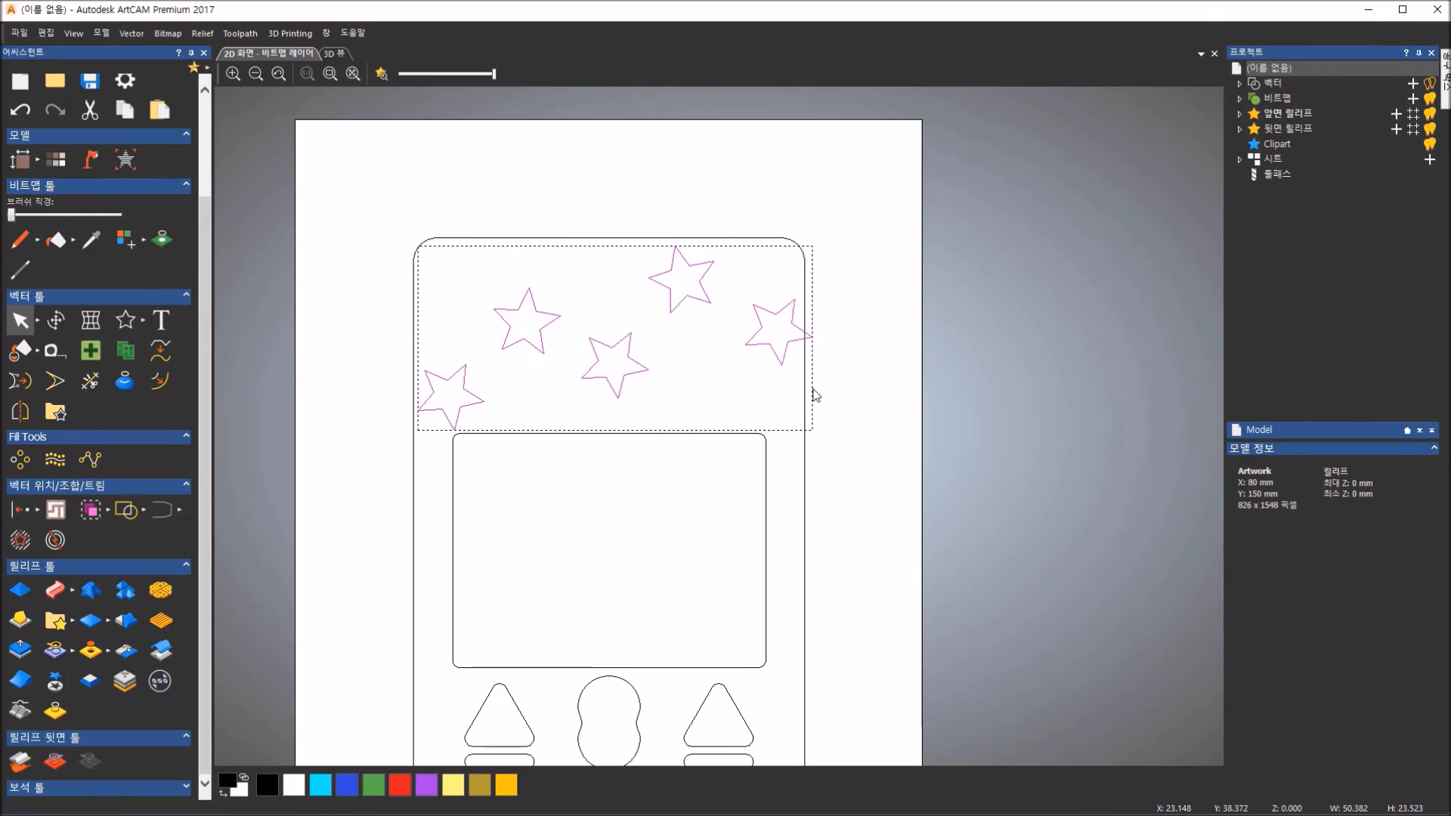
# - Move the rightmost star slightly left and down so it lies inside the phone outline, and fit the whole model in view
pyautogui.click(801, 351)
pyautogui.click(787, 354)
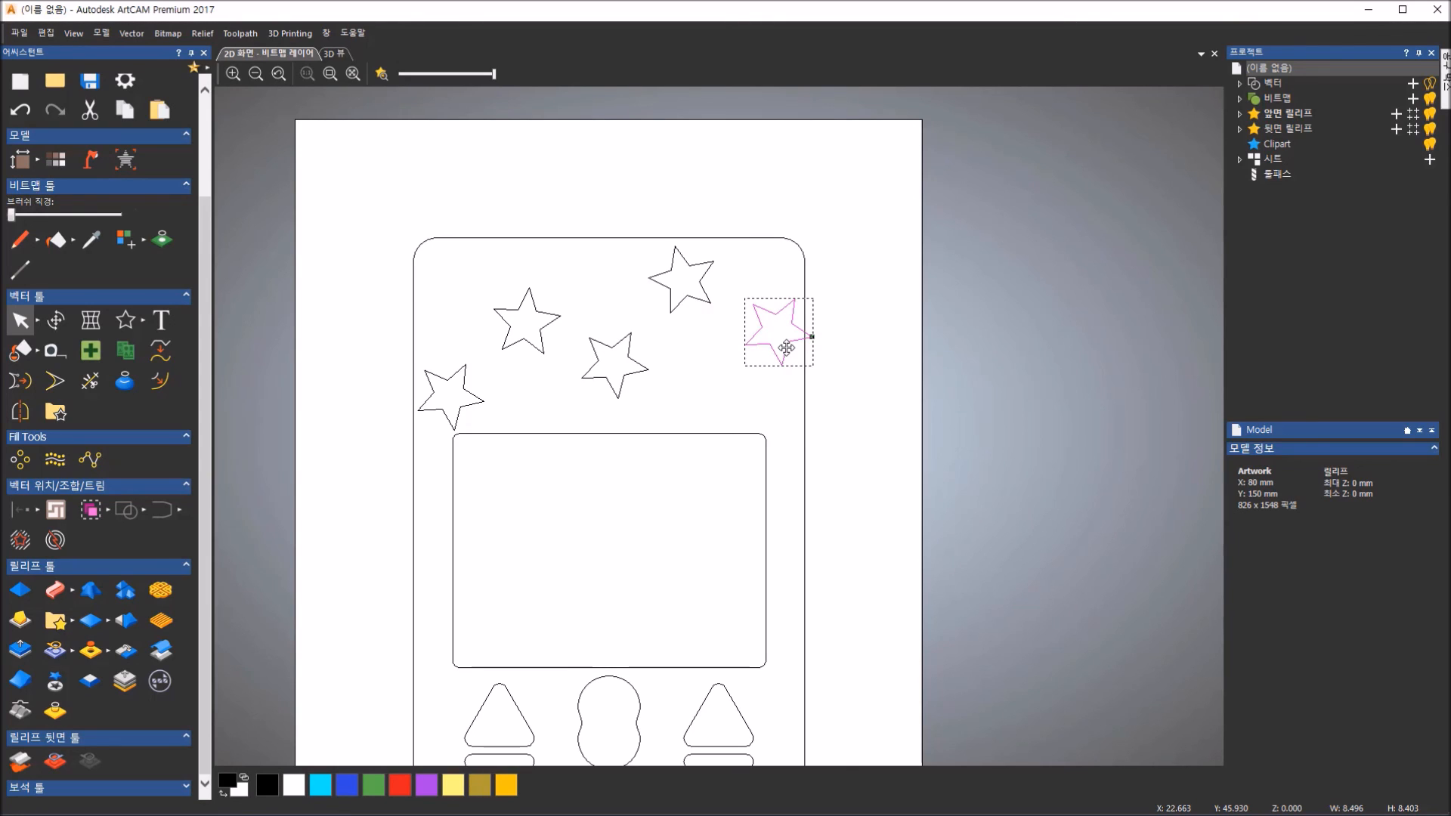
pyautogui.moveTo(787, 348); pyautogui.dragTo(776, 356)
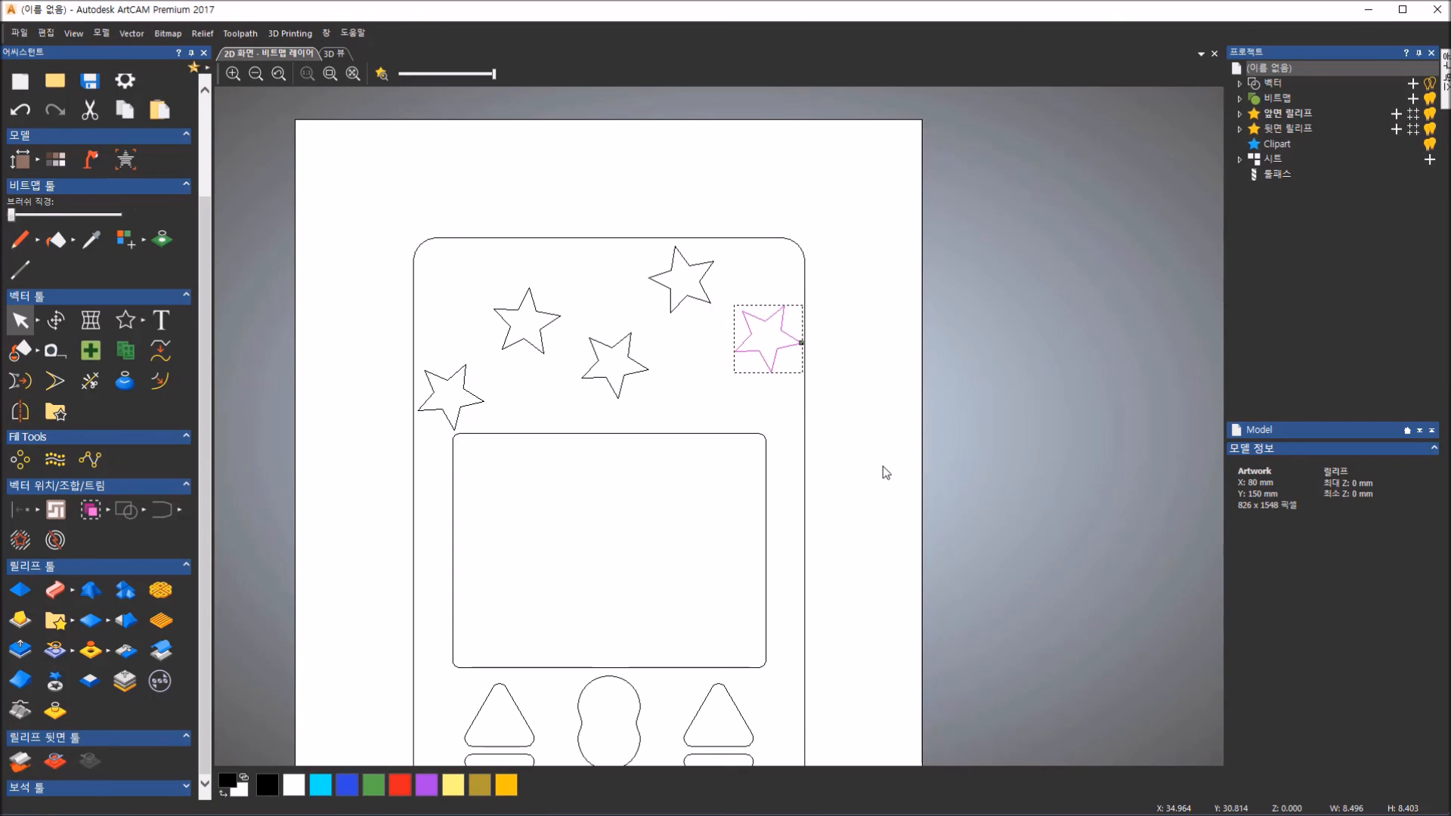
pyautogui.click(883, 465)
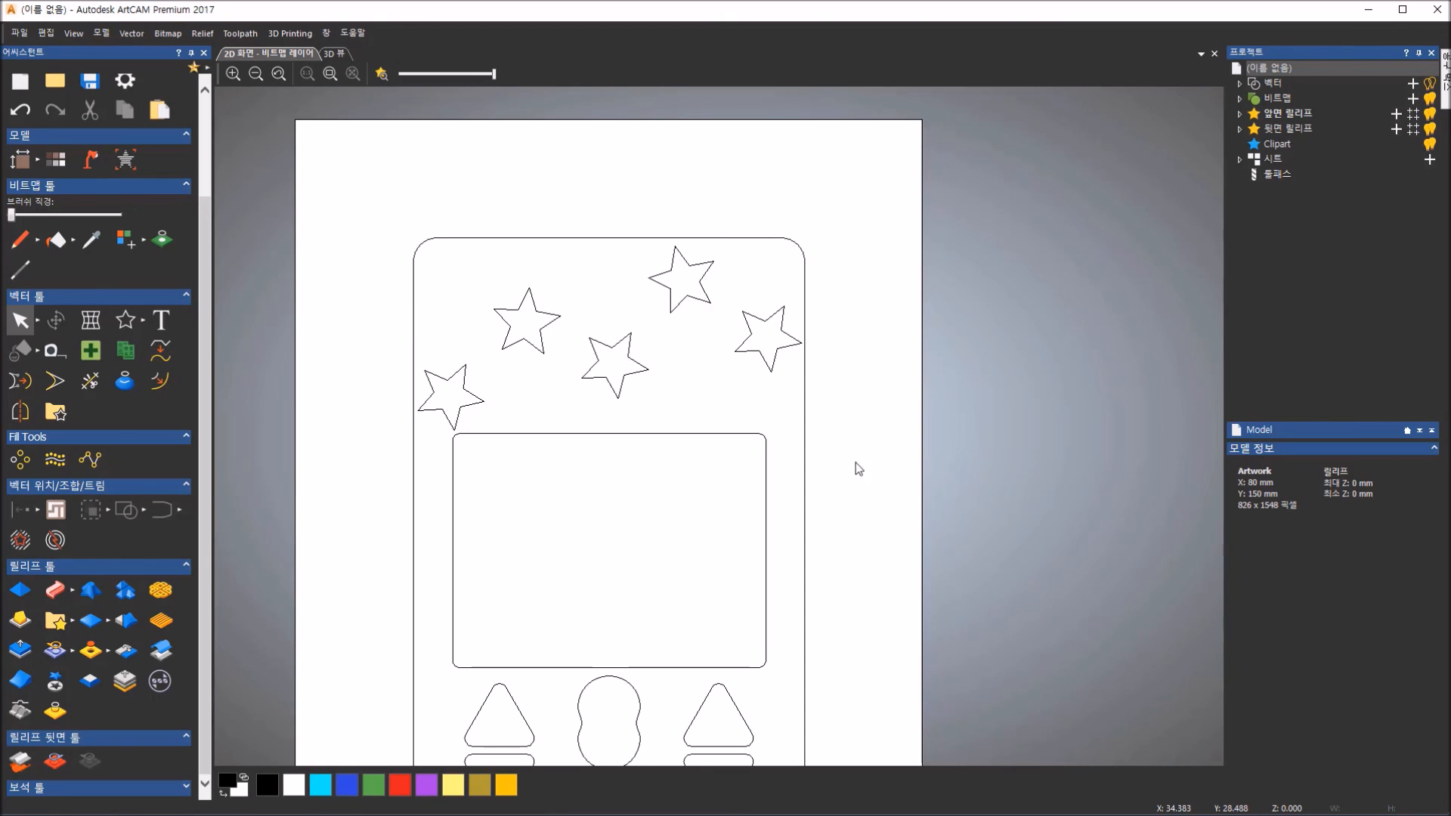
pyautogui.click(337, 74)
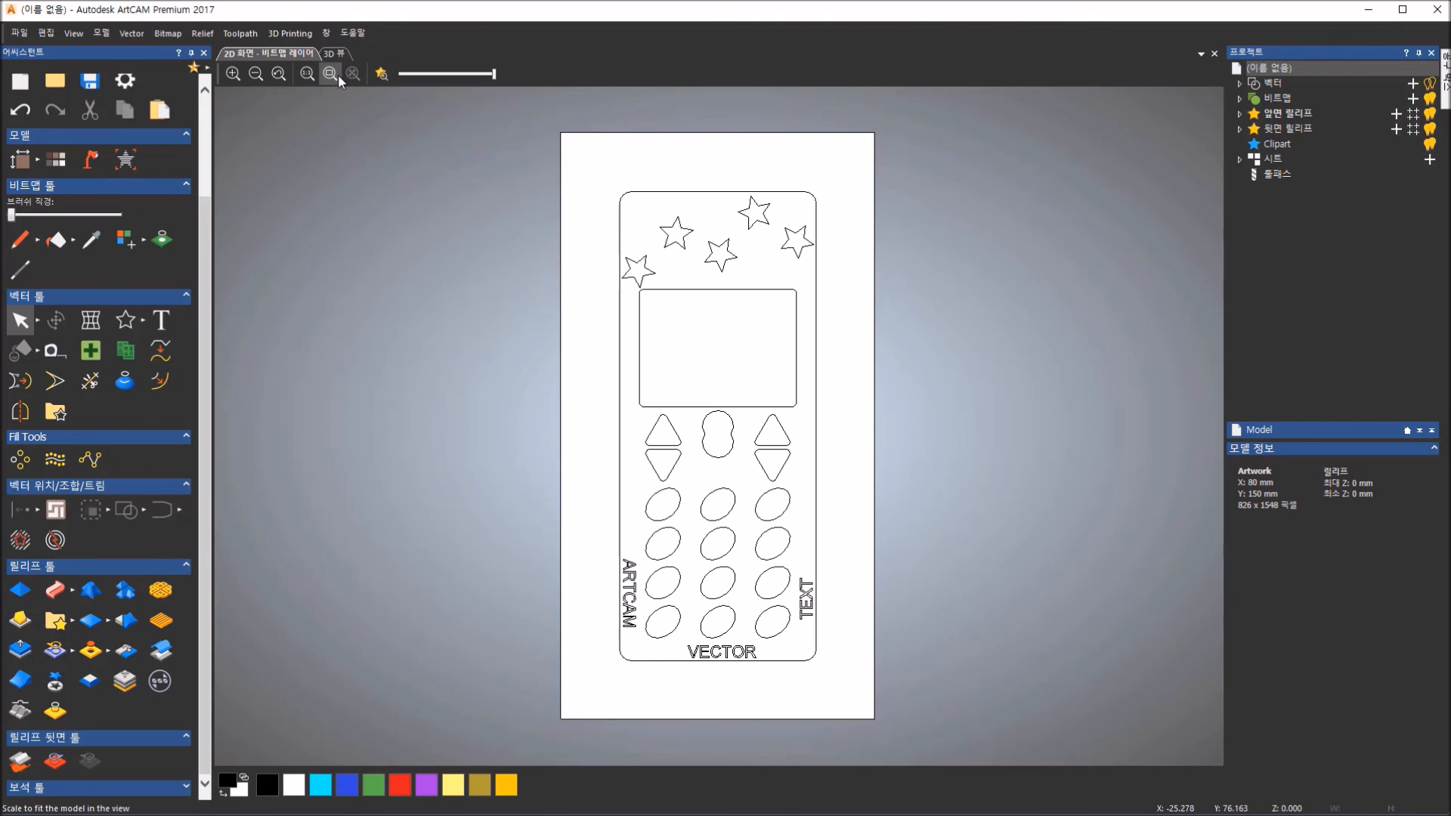